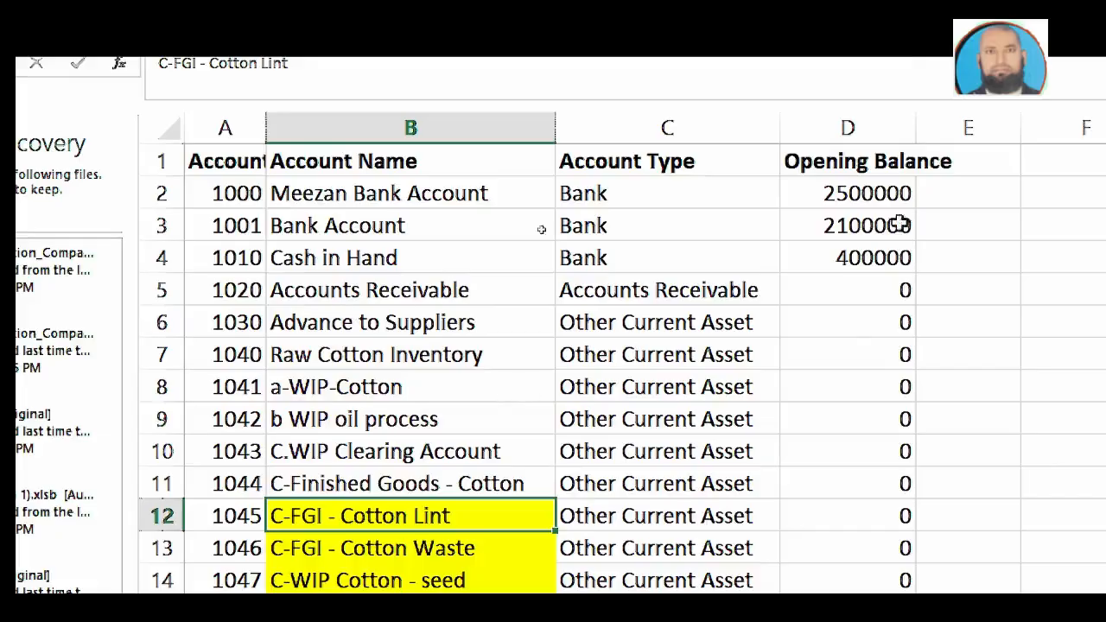
Review the chart of accounts sheet: bank opening balances, WIP and clearing accounts, and the highlighted cotton and oil finished-goods accounts
{"action": "left_click_drag", "start_coordinate": [890, 191], "coordinate": [899, 257]}
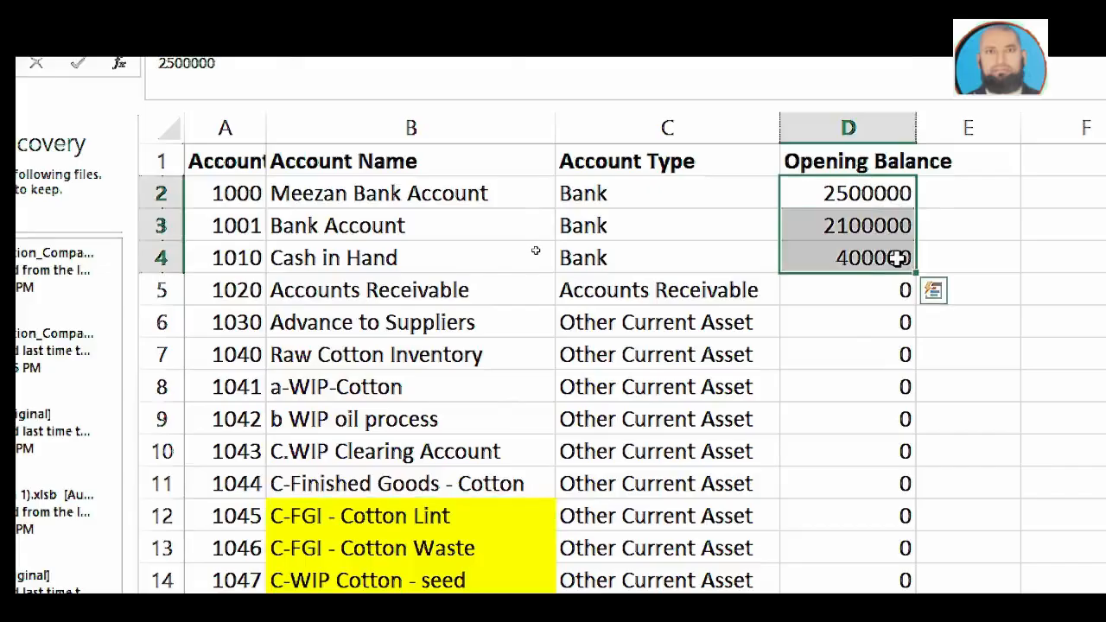
{"action": "scroll", "coordinate": [460, 368], "scroll_direction": "down", "scroll_amount": 3}
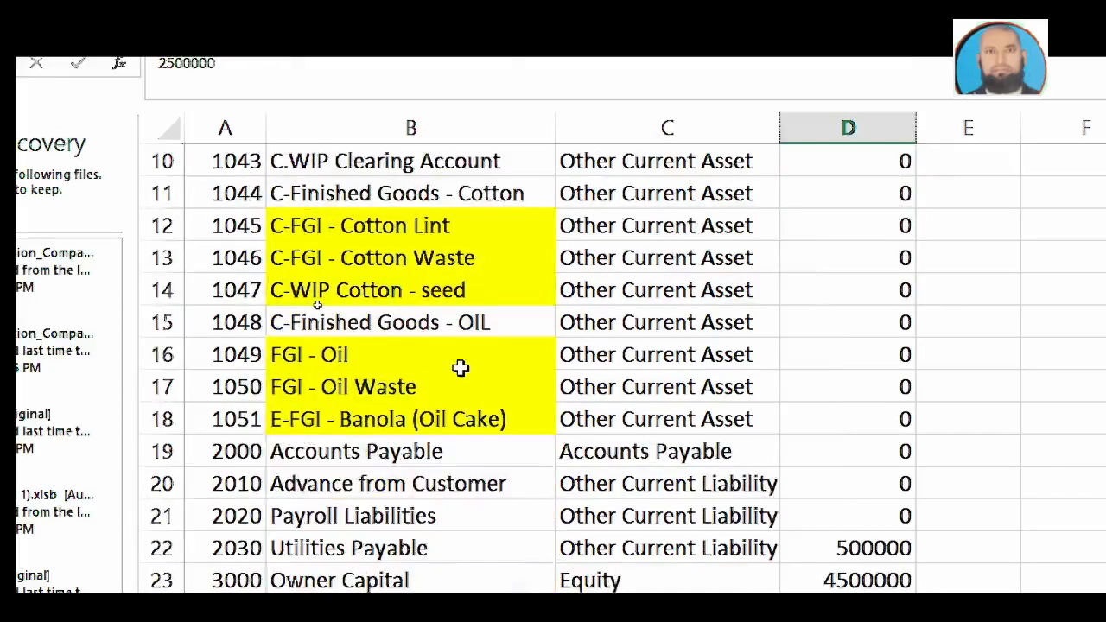
{"action": "scroll", "coordinate": [460, 368], "scroll_direction": "up", "scroll_amount": 1}
{"action": "left_click", "coordinate": [338, 198]}
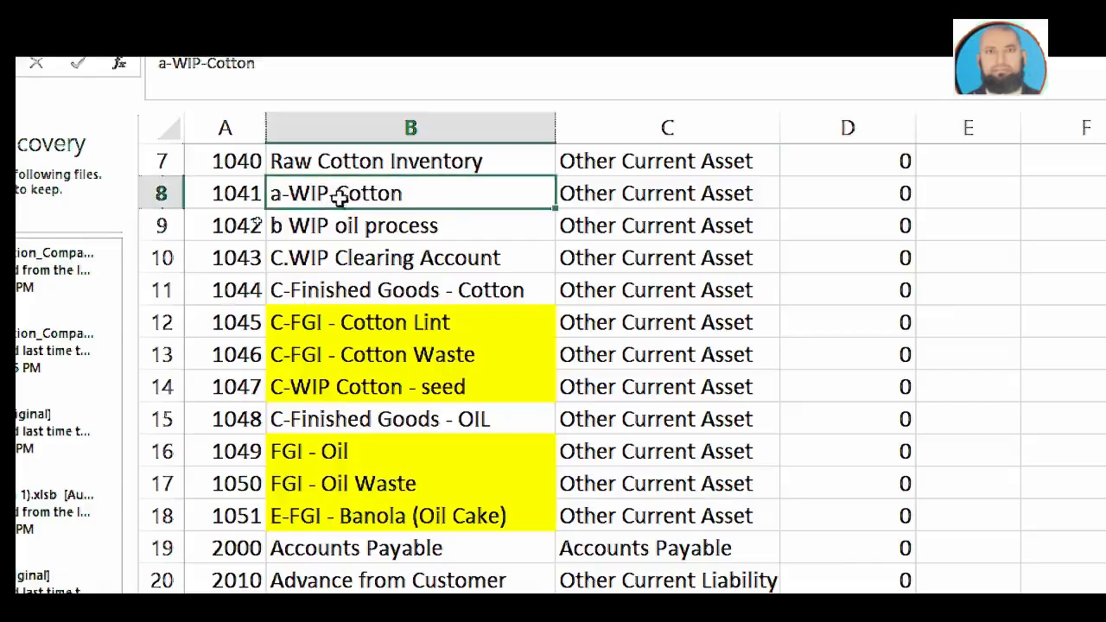
{"action": "left_click_drag", "start_coordinate": [441, 207], "coordinate": [459, 226]}
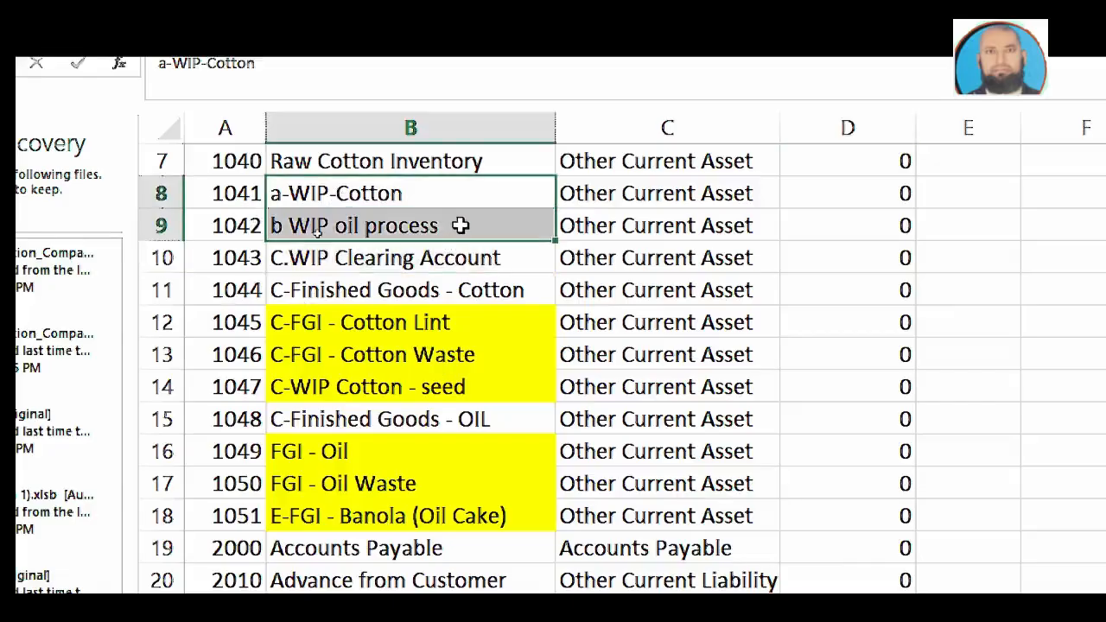
{"action": "left_click", "coordinate": [400, 261]}
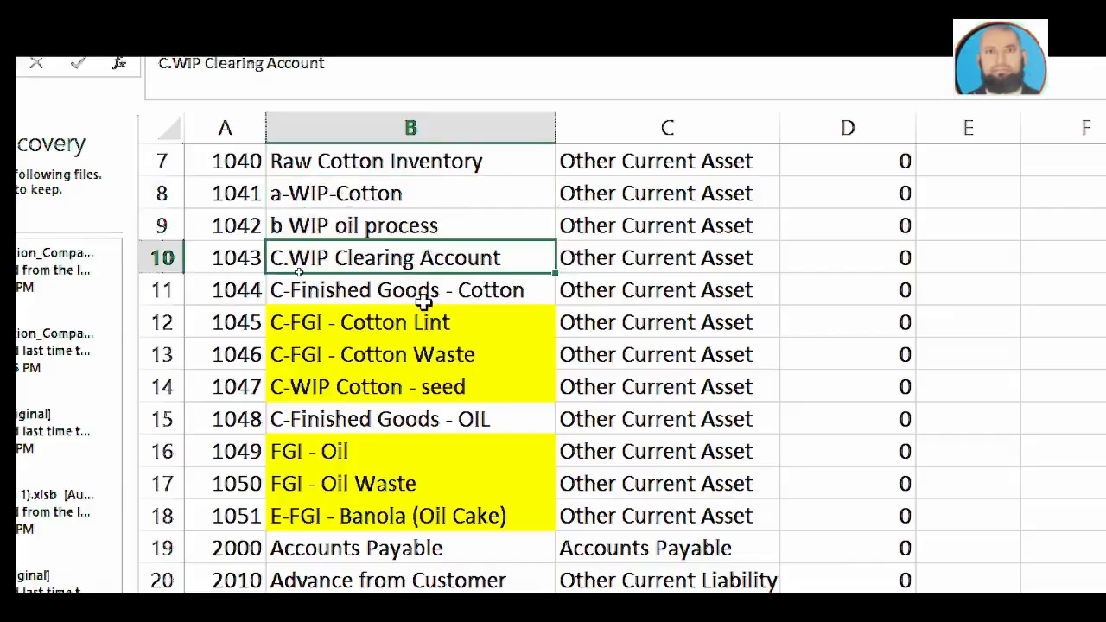
{"action": "left_click", "coordinate": [423, 298]}
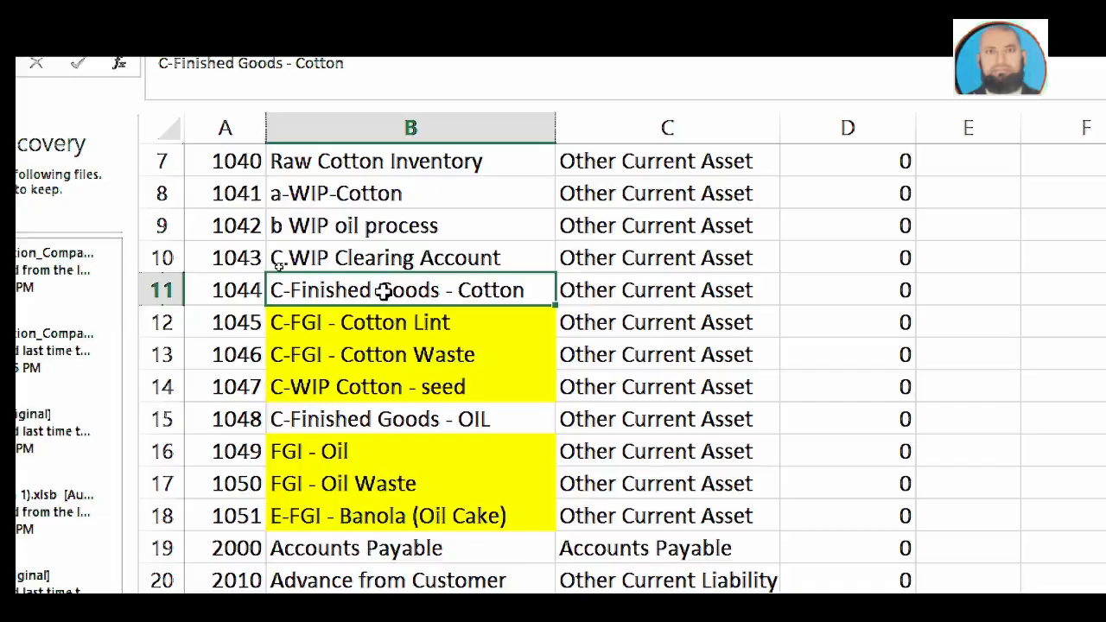
{"action": "left_click_drag", "start_coordinate": [383, 322], "coordinate": [383, 347]}
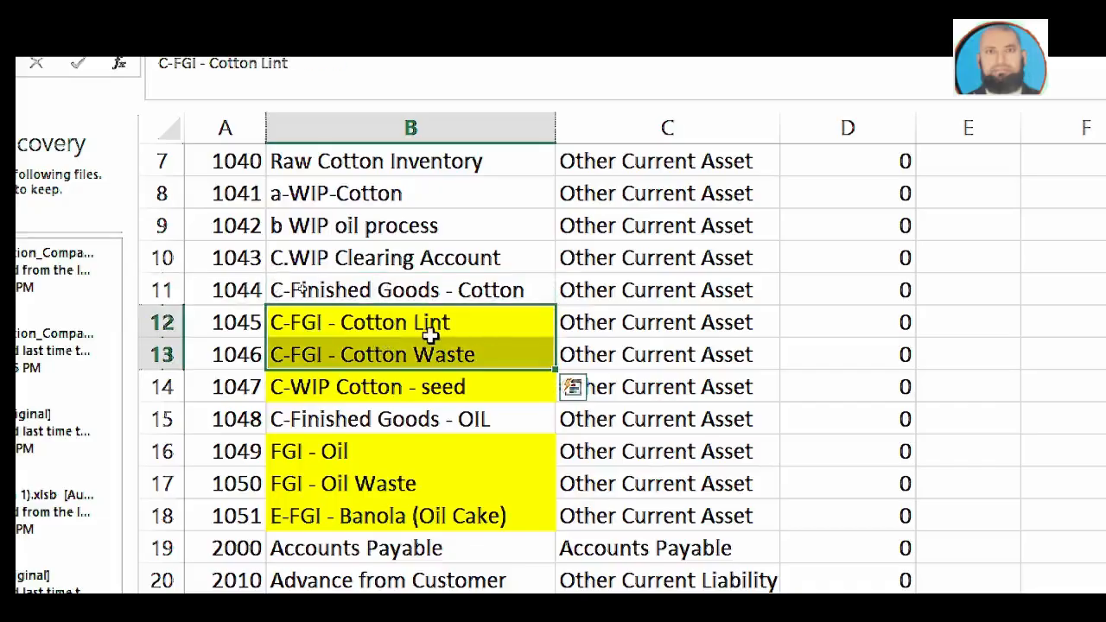
{"action": "left_click", "coordinate": [432, 391]}
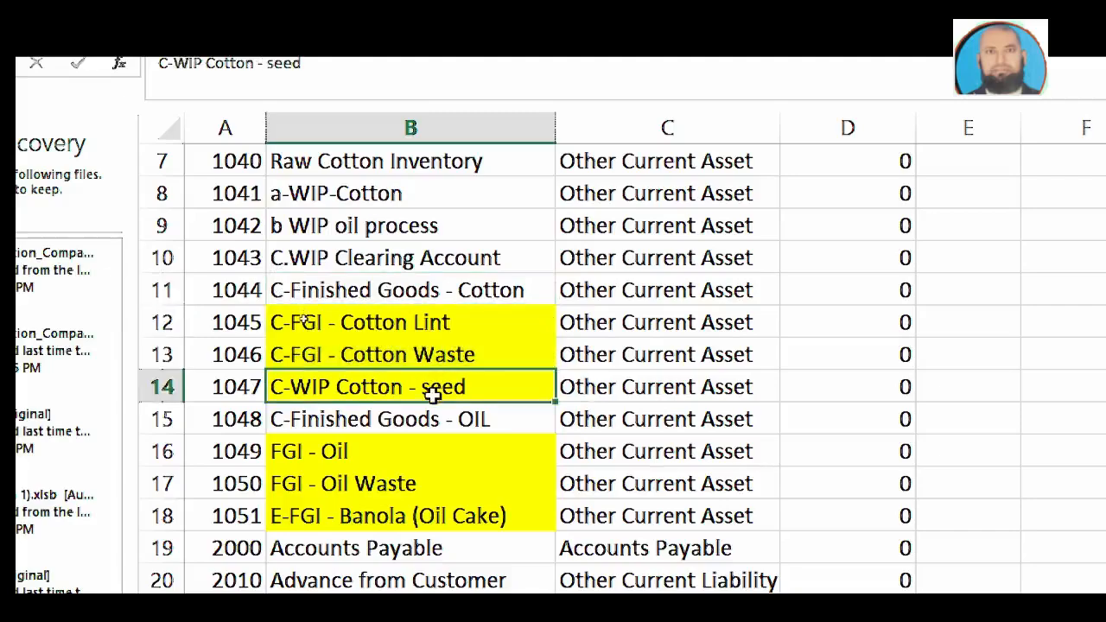
{"action": "left_click_drag", "start_coordinate": [425, 325], "coordinate": [444, 378]}
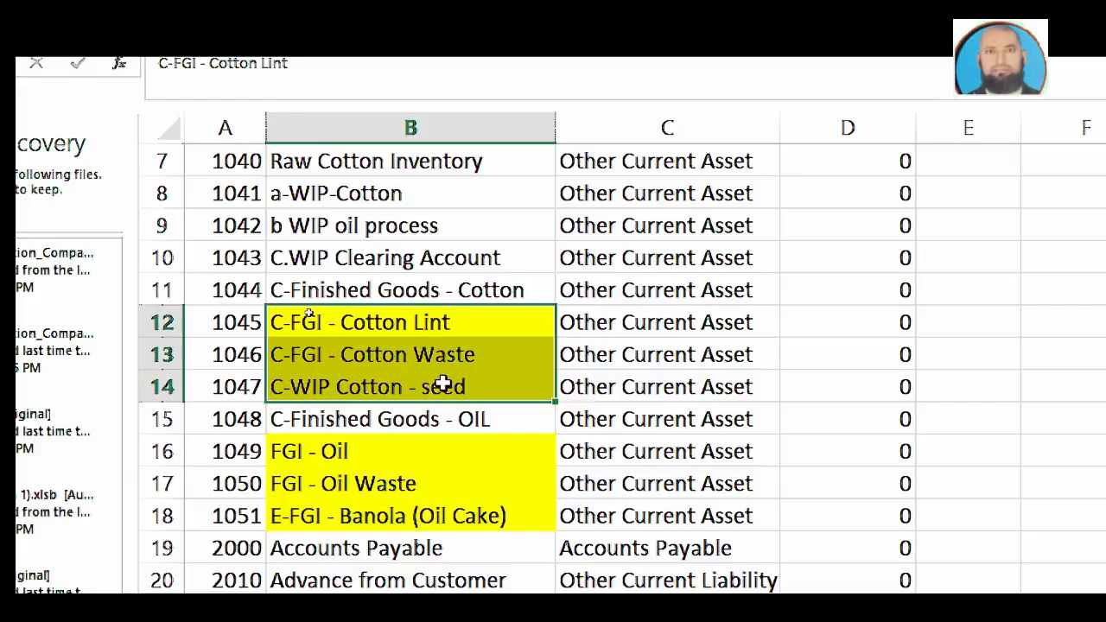
{"action": "key", "text": "ctrl+v"}
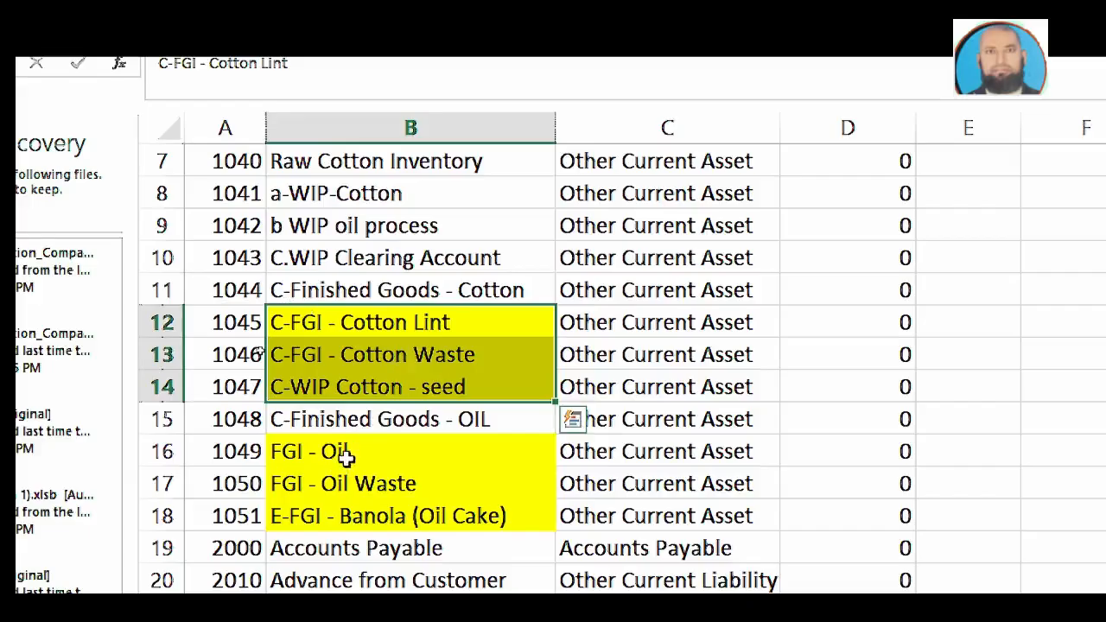
{"action": "left_click_drag", "start_coordinate": [340, 452], "coordinate": [348, 512]}
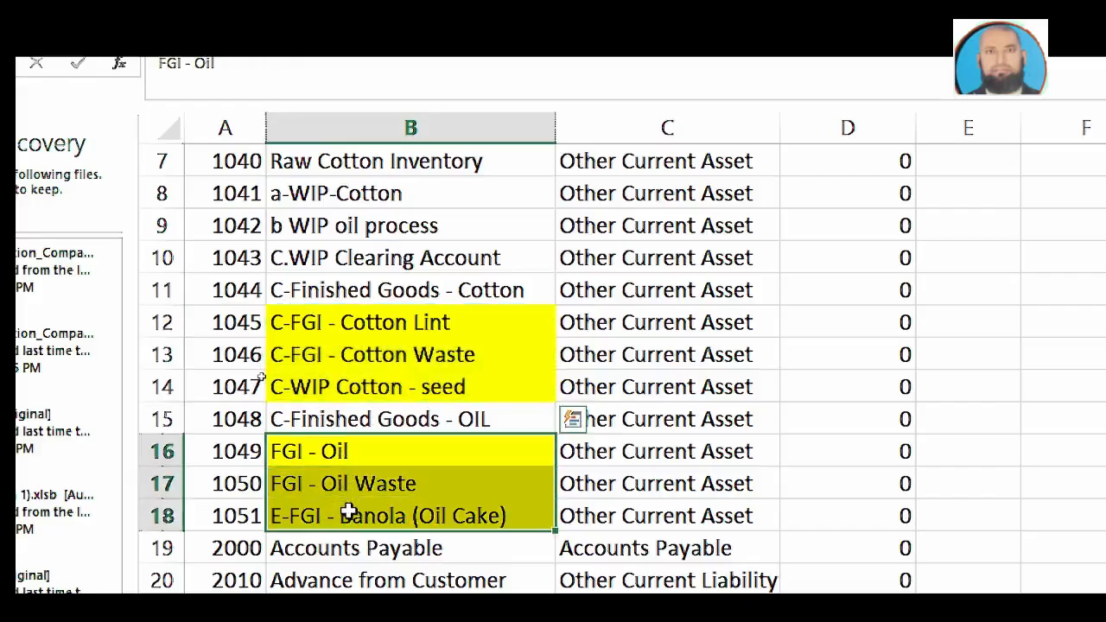
{"action": "key", "text": "ctrl+v"}
Review the remaining accounts in the chart of accounts sheet, including liabilities, equity, highlighted sales accounts and Cost of Goods Sold
{"action": "scroll", "coordinate": [349, 513], "scroll_direction": "down", "scroll_amount": 3}
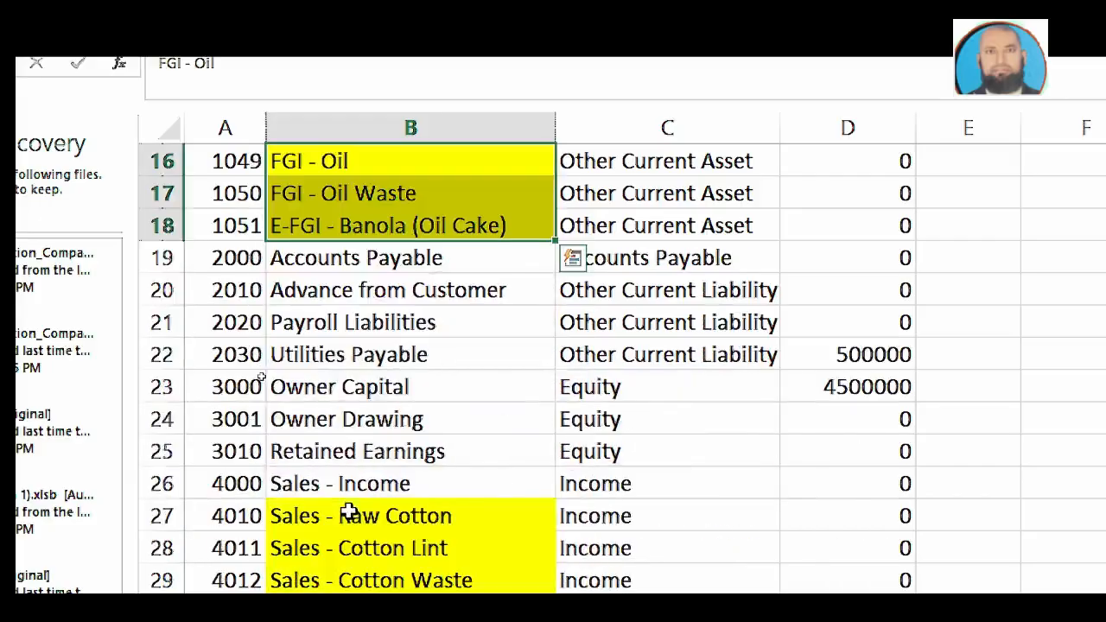
{"action": "scroll", "coordinate": [383, 204], "scroll_direction": "up", "scroll_amount": 3}
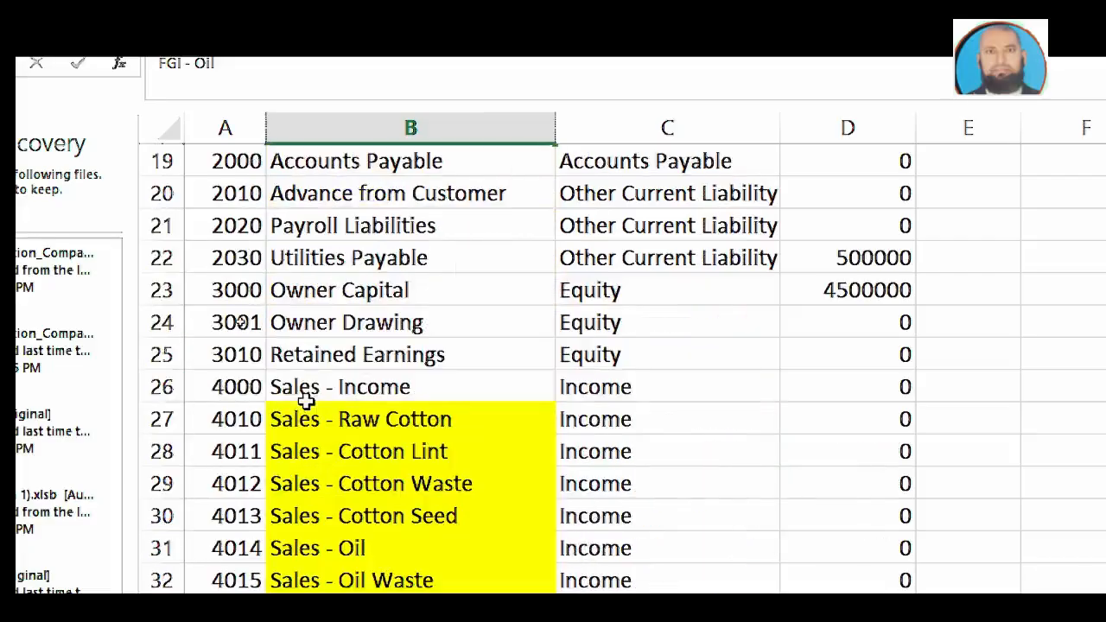
{"action": "scroll", "coordinate": [298, 403], "scroll_direction": "down", "scroll_amount": 4}
{"action": "left_click_drag", "start_coordinate": [430, 420], "coordinate": [430, 601]}
{"action": "scroll", "coordinate": [430, 570], "scroll_direction": "down", "scroll_amount": 3}
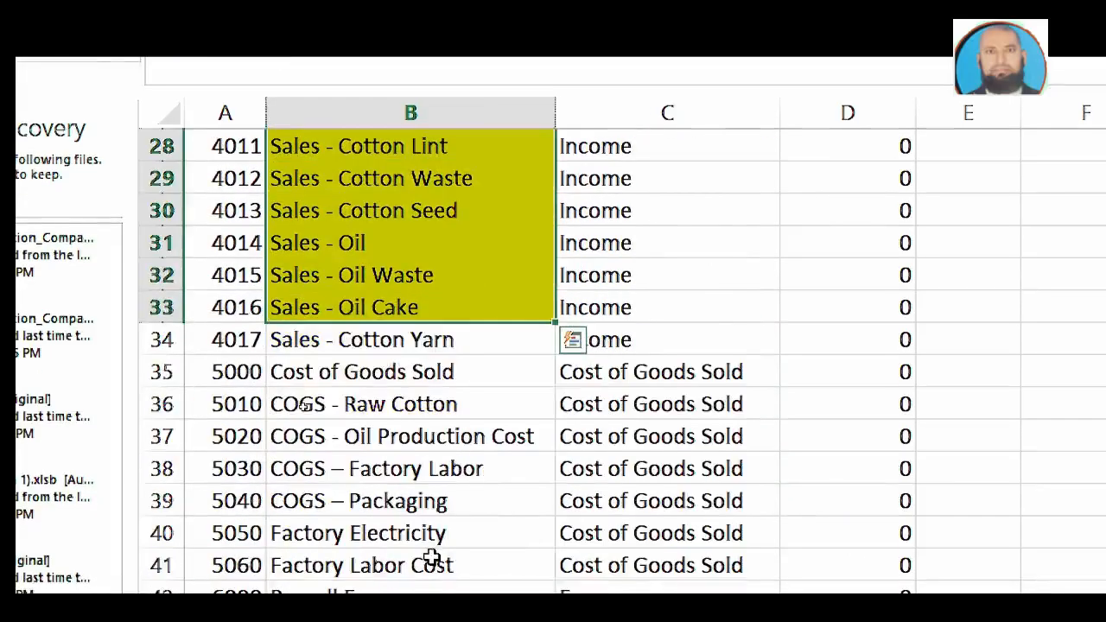
{"action": "left_click", "coordinate": [412, 373]}
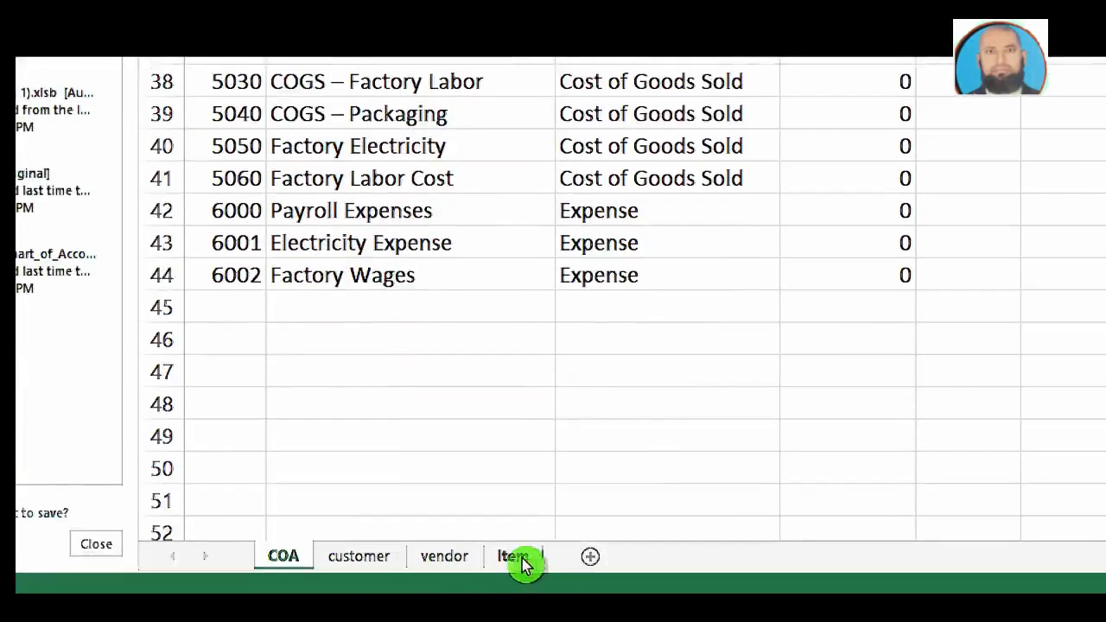
Examine the Item sheet's mapping of each cotton and oil item to its asset, COGS and income accounts
{"action": "left_click", "coordinate": [516, 556]}
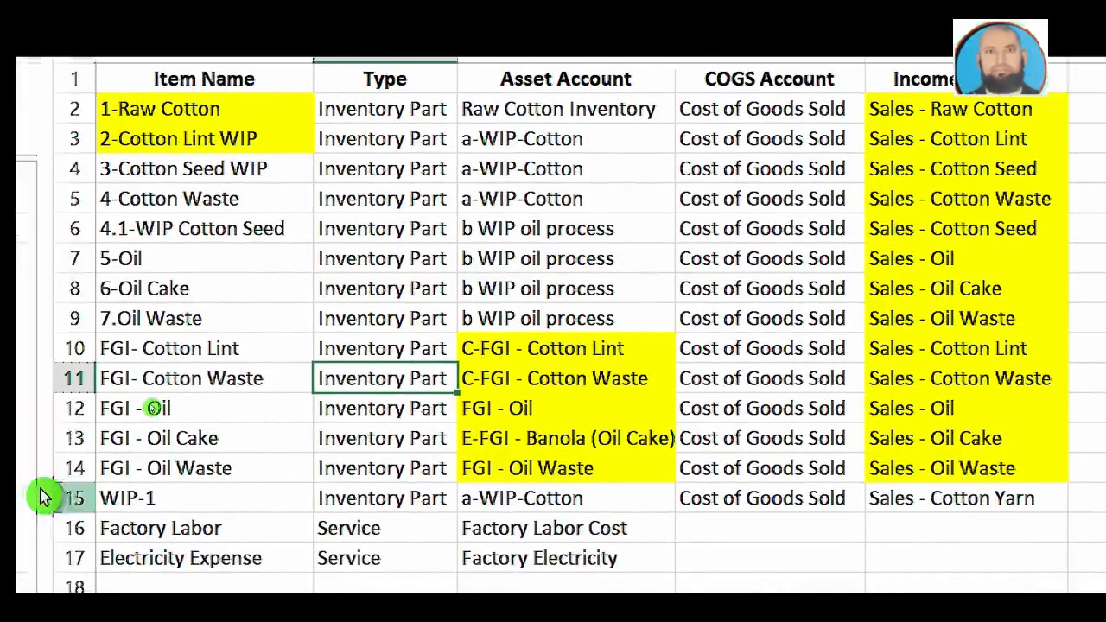
{"action": "left_click", "coordinate": [235, 112]}
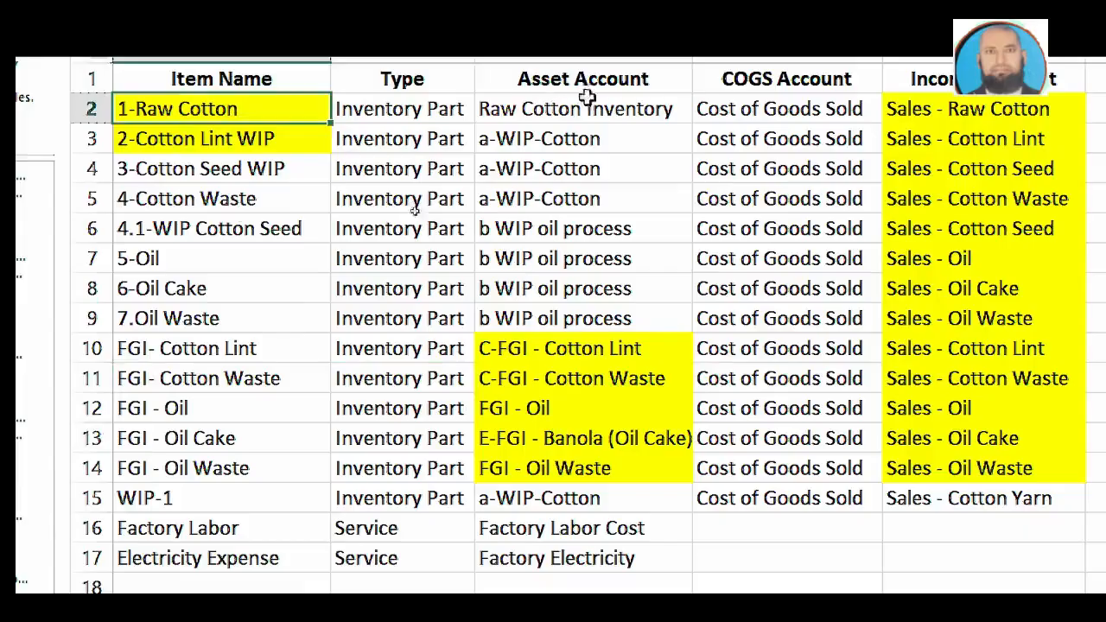
{"action": "left_click", "coordinate": [591, 113]}
{"action": "left_click", "coordinate": [748, 108]}
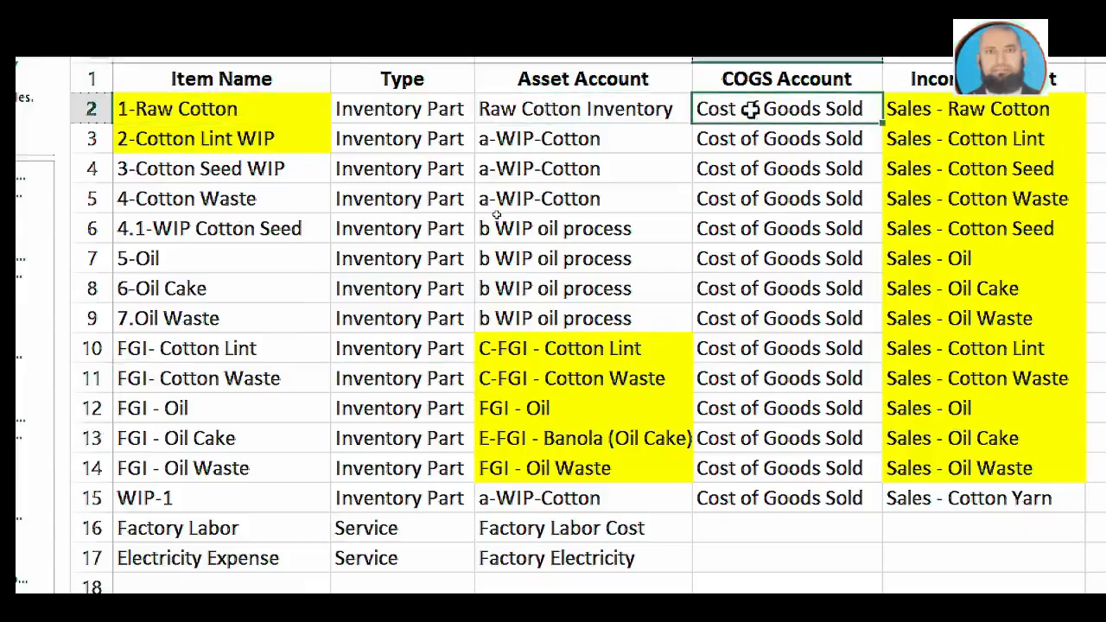
{"action": "left_click", "coordinate": [1006, 124]}
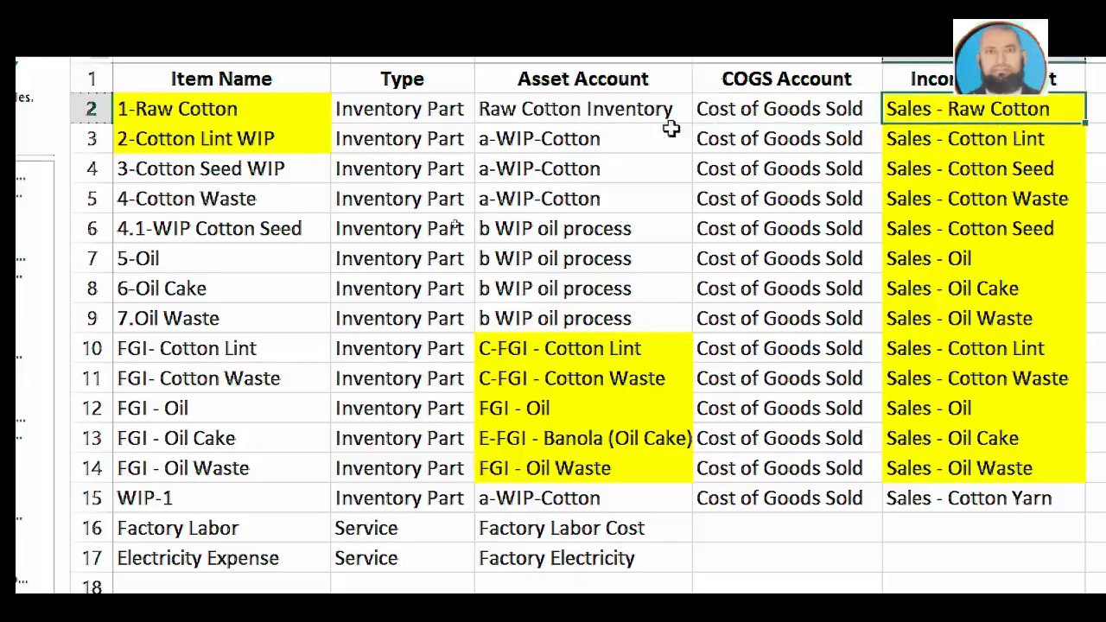
{"action": "left_click", "coordinate": [560, 140]}
{"action": "left_click_drag", "start_coordinate": [560, 152], "coordinate": [565, 526]}
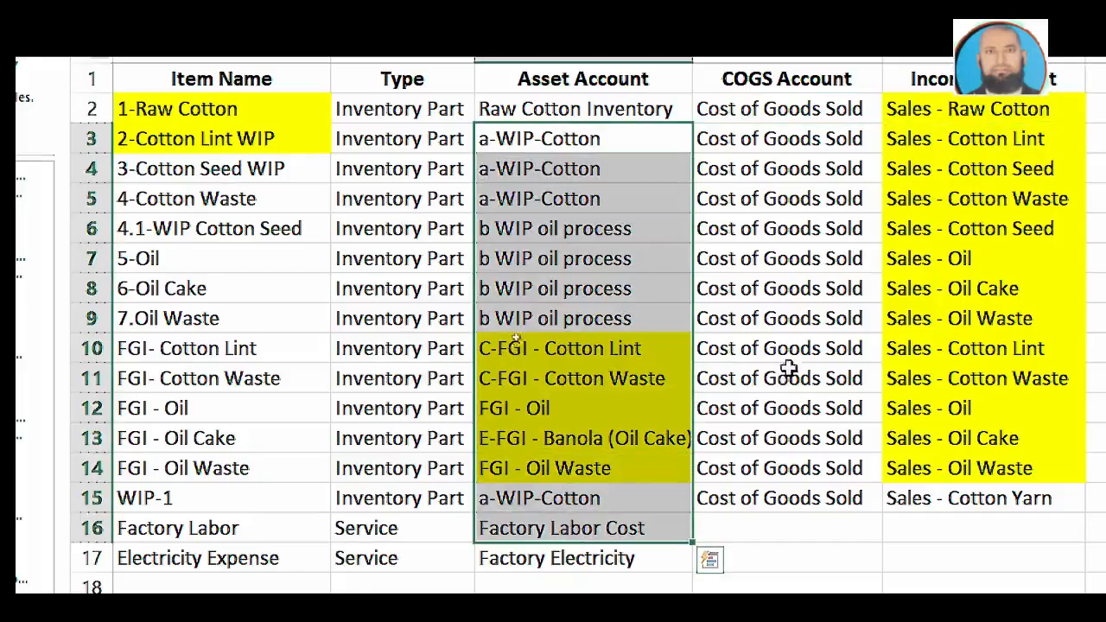
{"action": "left_click_drag", "start_coordinate": [954, 116], "coordinate": [919, 471]}
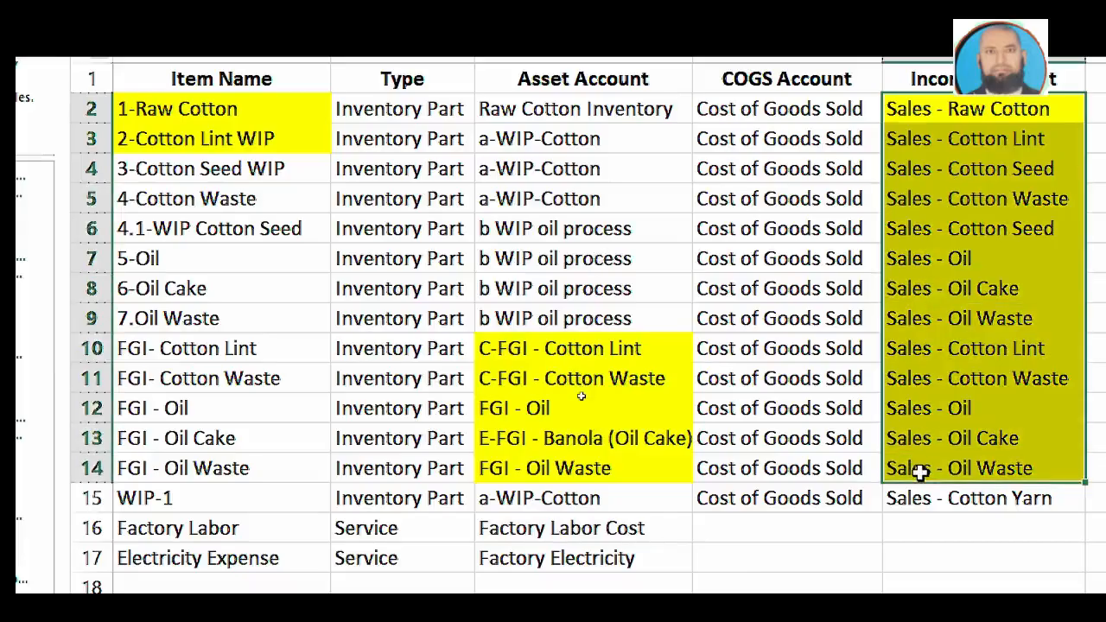
{"action": "left_click_drag", "start_coordinate": [919, 471], "coordinate": [920, 471]}
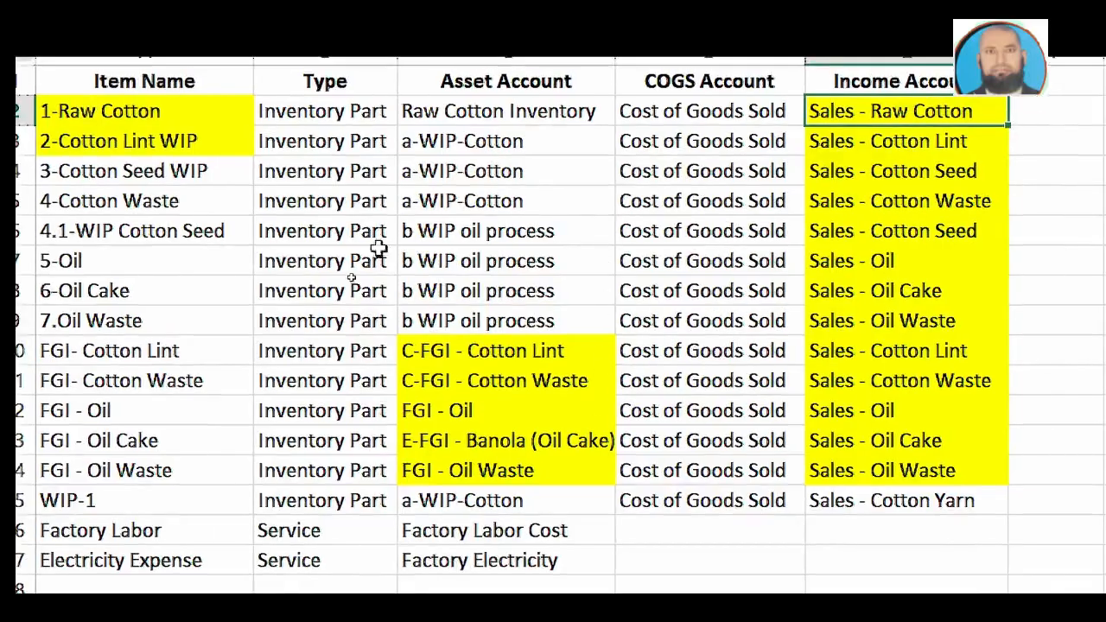
{"action": "left_click_drag", "start_coordinate": [492, 139], "coordinate": [446, 492]}
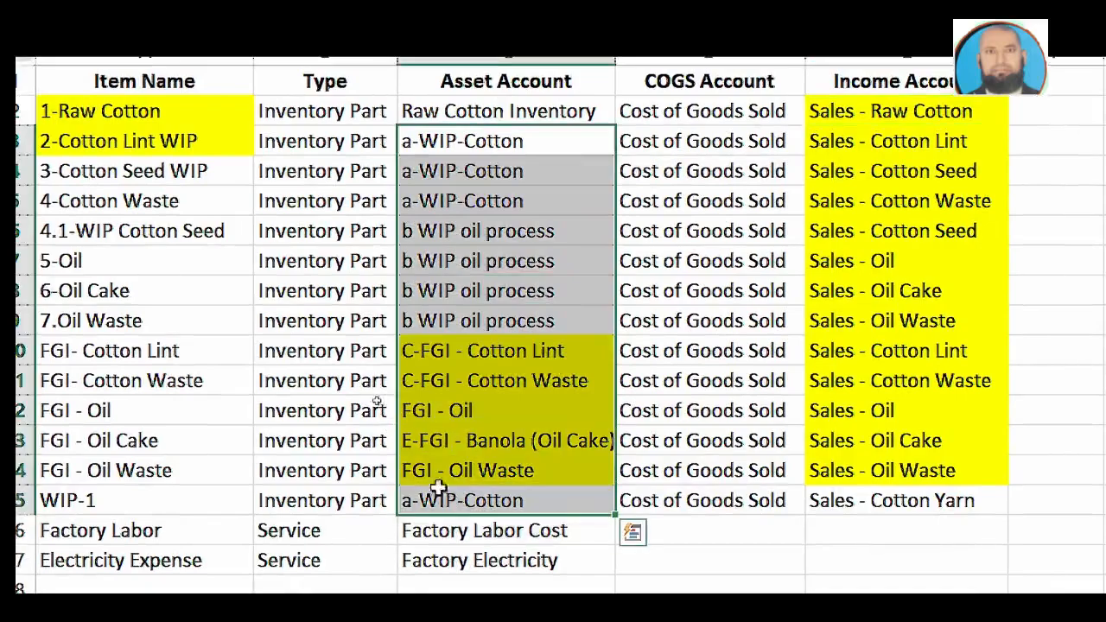
{"action": "left_click", "coordinate": [489, 147]}
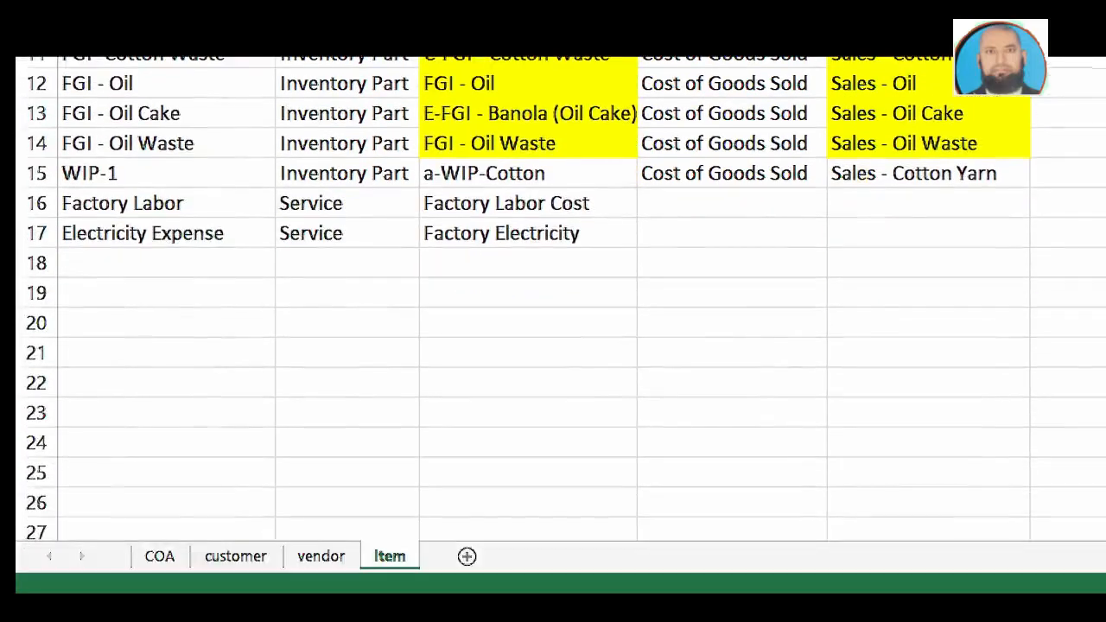
Return to the COA sheet and check the a-WIP-Cotton account used as an asset account for the items
{"action": "left_click", "coordinate": [158, 564]}
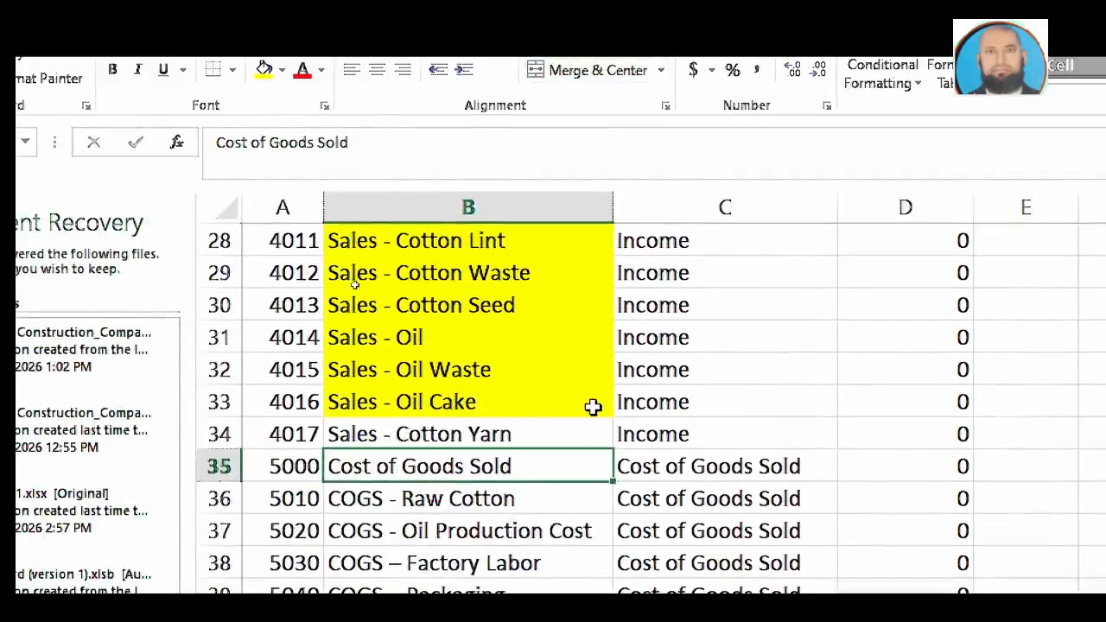
{"action": "scroll", "coordinate": [592, 408], "scroll_direction": "up", "scroll_amount": 4}
{"action": "scroll", "coordinate": [592, 412], "scroll_direction": "up", "scroll_amount": 5}
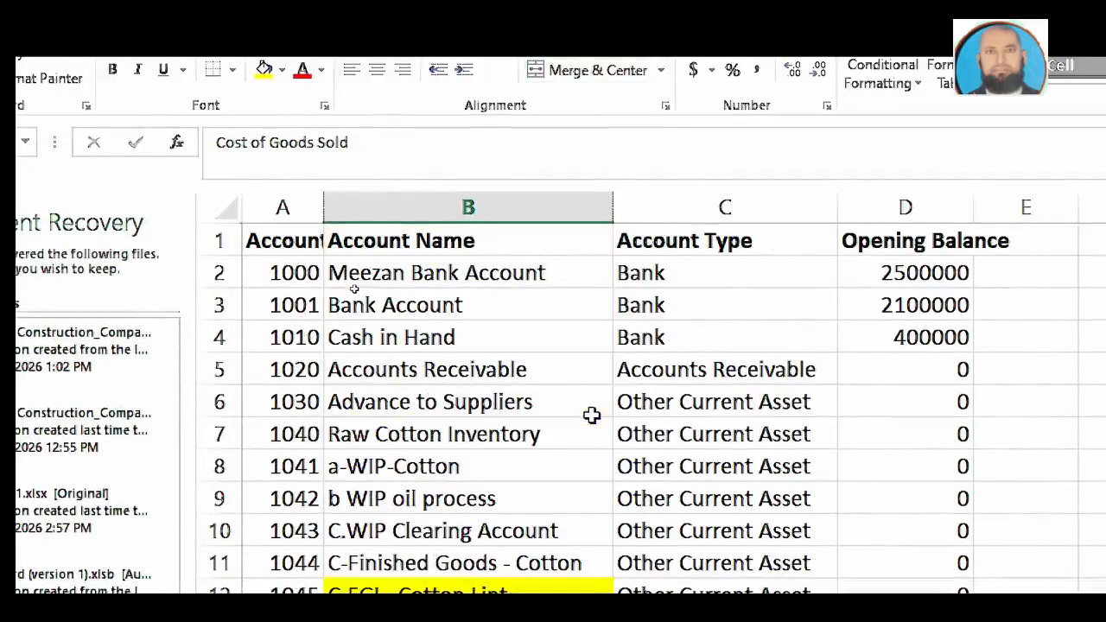
{"action": "scroll", "coordinate": [608, 447], "scroll_direction": "down", "scroll_amount": 2}
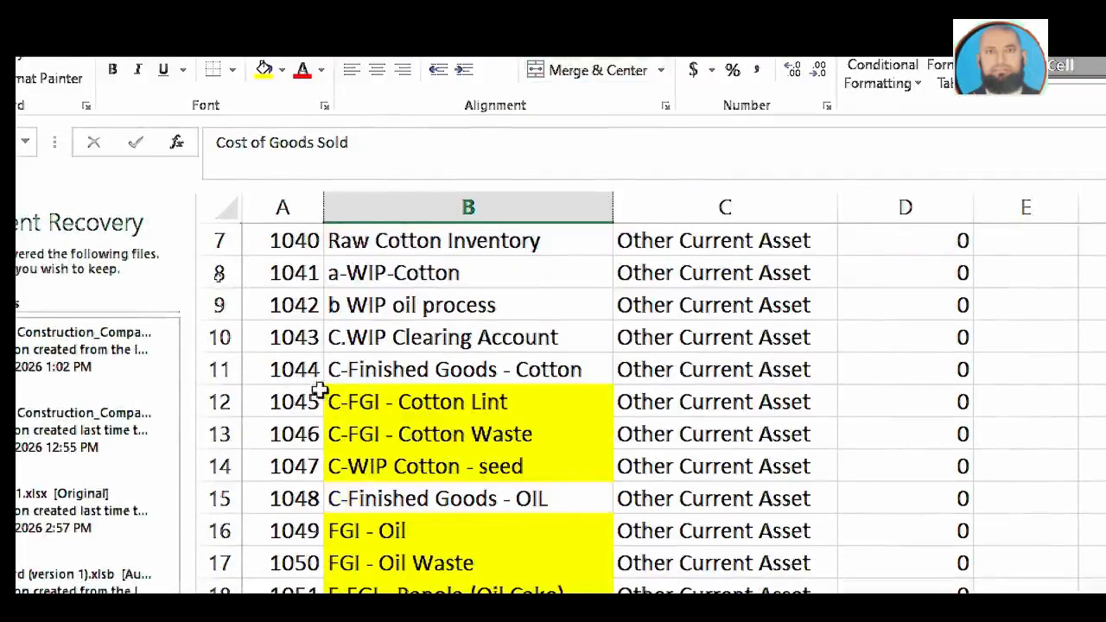
{"action": "left_click", "coordinate": [360, 273]}
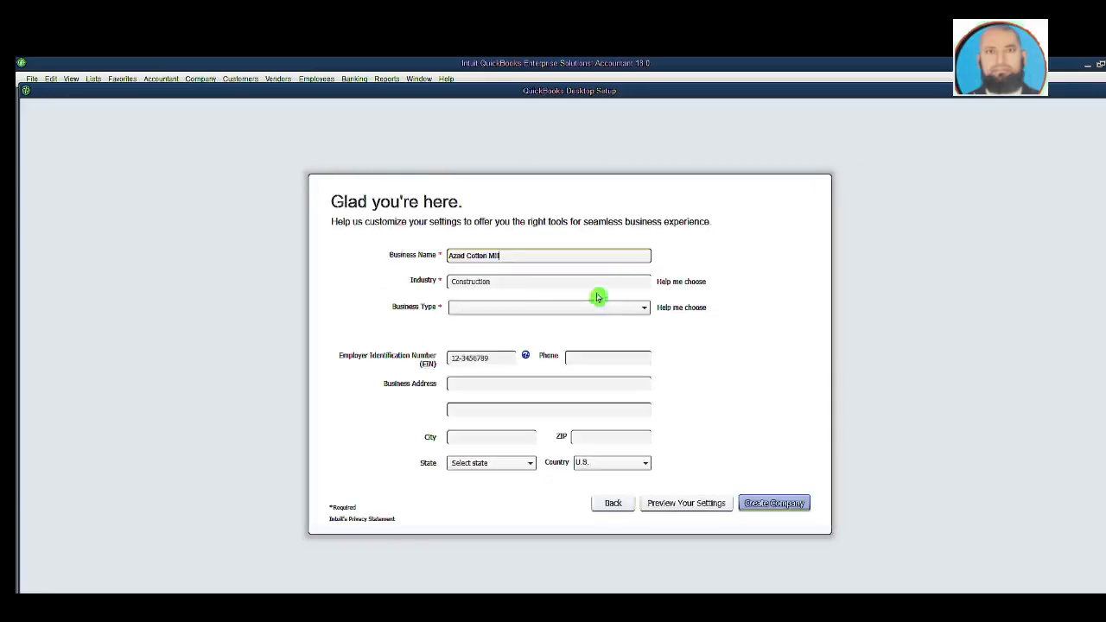
In the QuickBooks Desktop company setup, set the industry to Manufacturing and the business type to Sole Proprietorship
{"action": "left_click", "coordinate": [597, 281]}
{"action": "type", "text": "m"}
{"action": "left_click", "coordinate": [467, 316]}
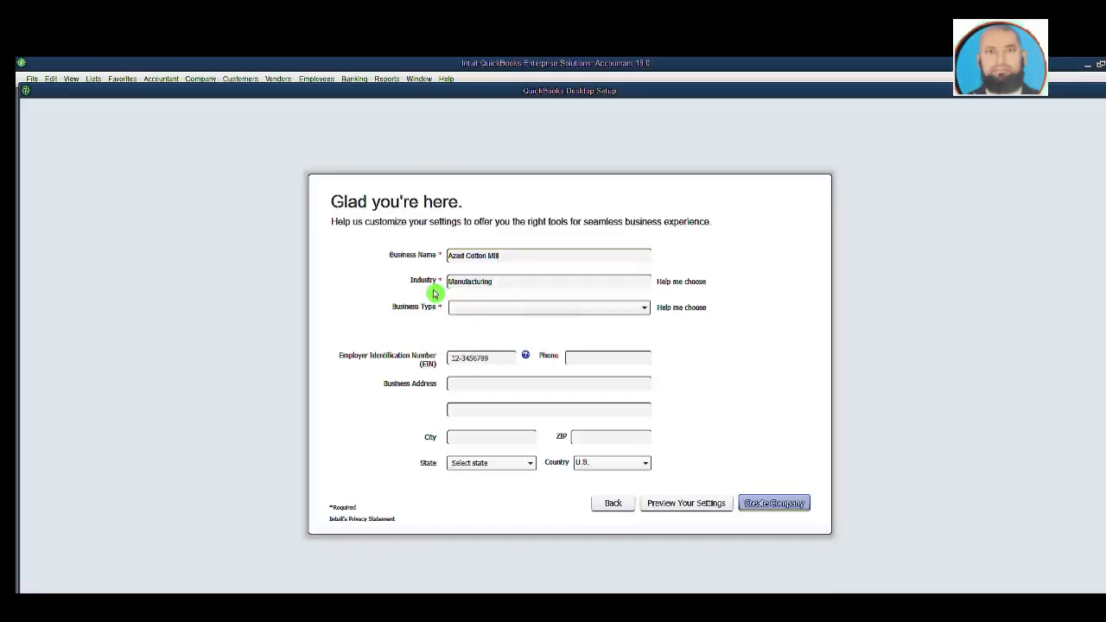
{"action": "left_click", "coordinate": [481, 304]}
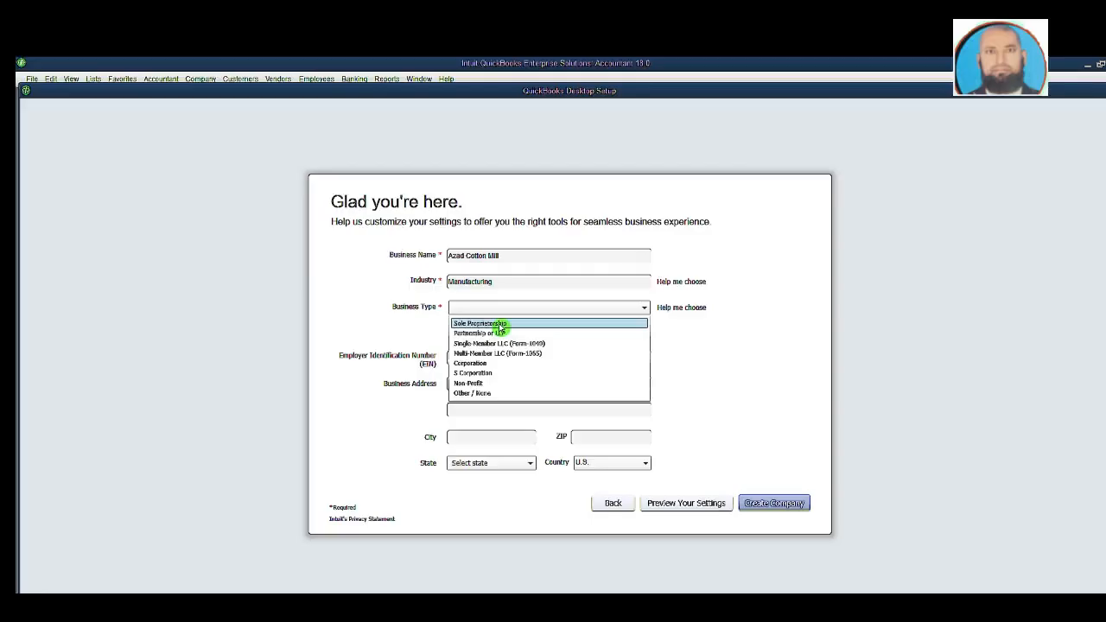
{"action": "left_click", "coordinate": [499, 327]}
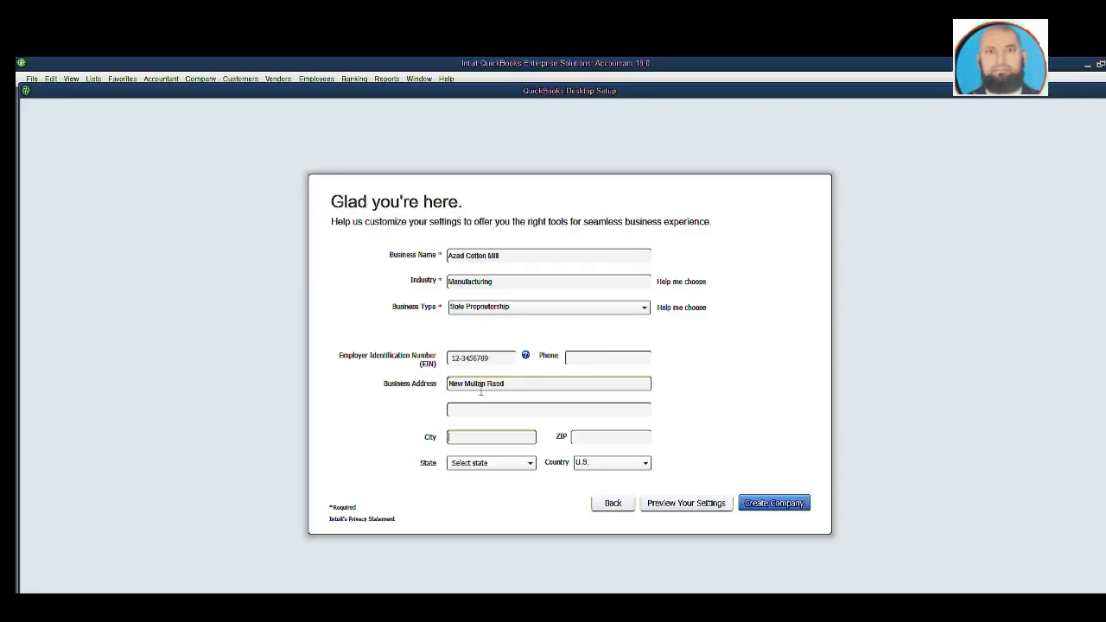
Complete the business address details, create the company and leave the setup to start working
{"action": "type", "text": "Multan"}
{"action": "key", "text": "Tab"}
{"action": "type", "text": "7"}
{"action": "left_click", "coordinate": [793, 508]}
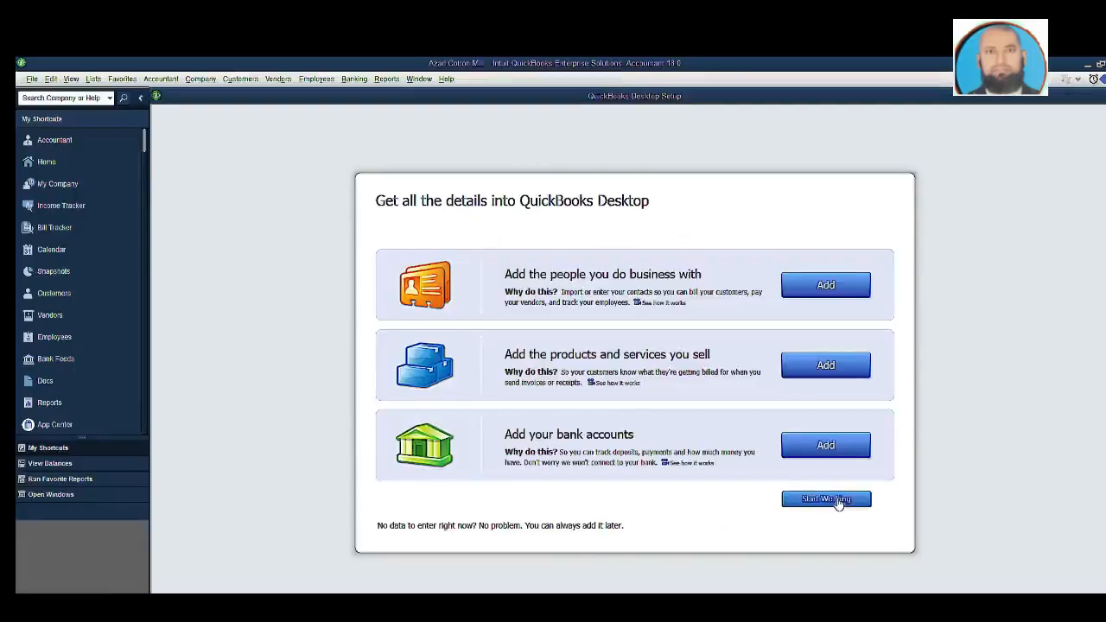
{"action": "left_click", "coordinate": [836, 500]}
Turn on account numbers in the company's Accounting preferences, save the change and open the Items & Inventory preferences
{"action": "left_click", "coordinate": [50, 79]}
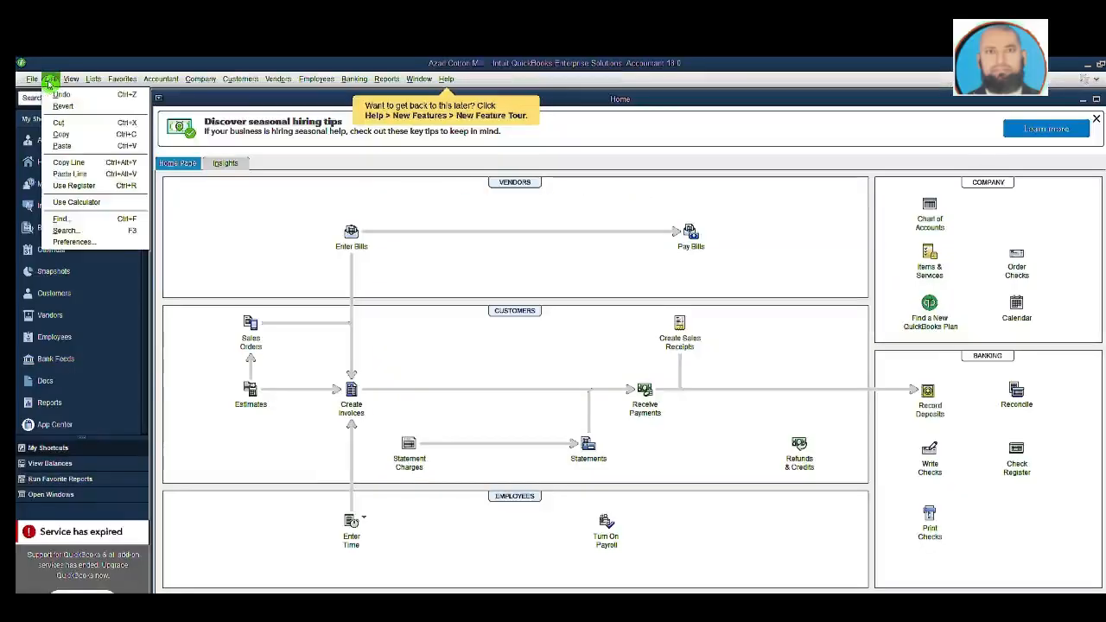
{"action": "left_click", "coordinate": [103, 243]}
{"action": "left_click", "coordinate": [289, 212]}
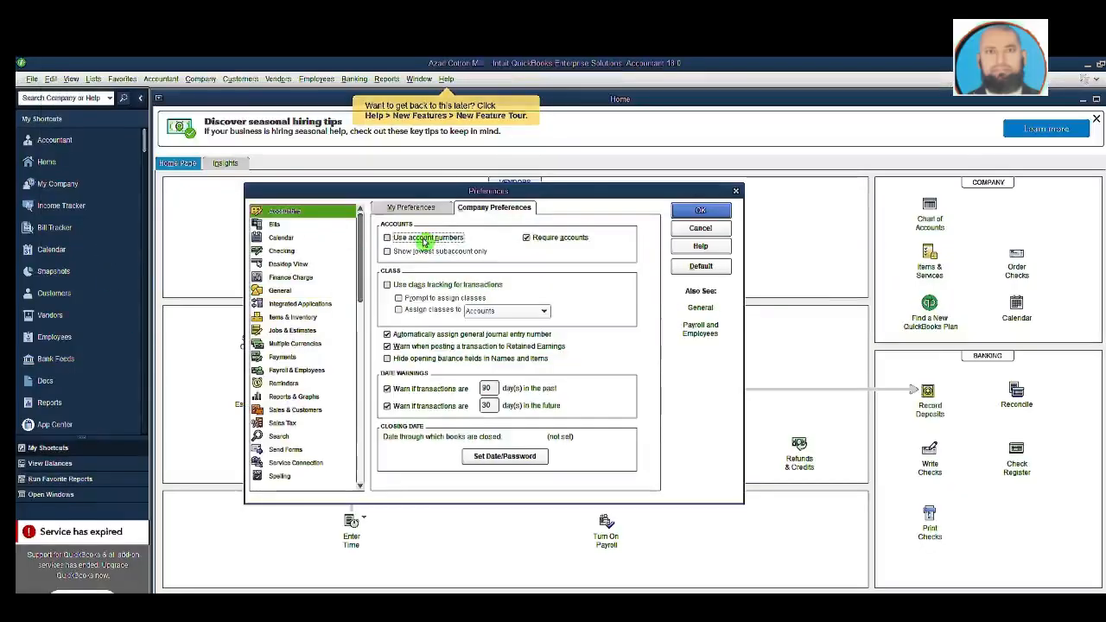
{"action": "left_click", "coordinate": [423, 240]}
{"action": "left_click", "coordinate": [292, 317]}
{"action": "key", "text": "Return"}
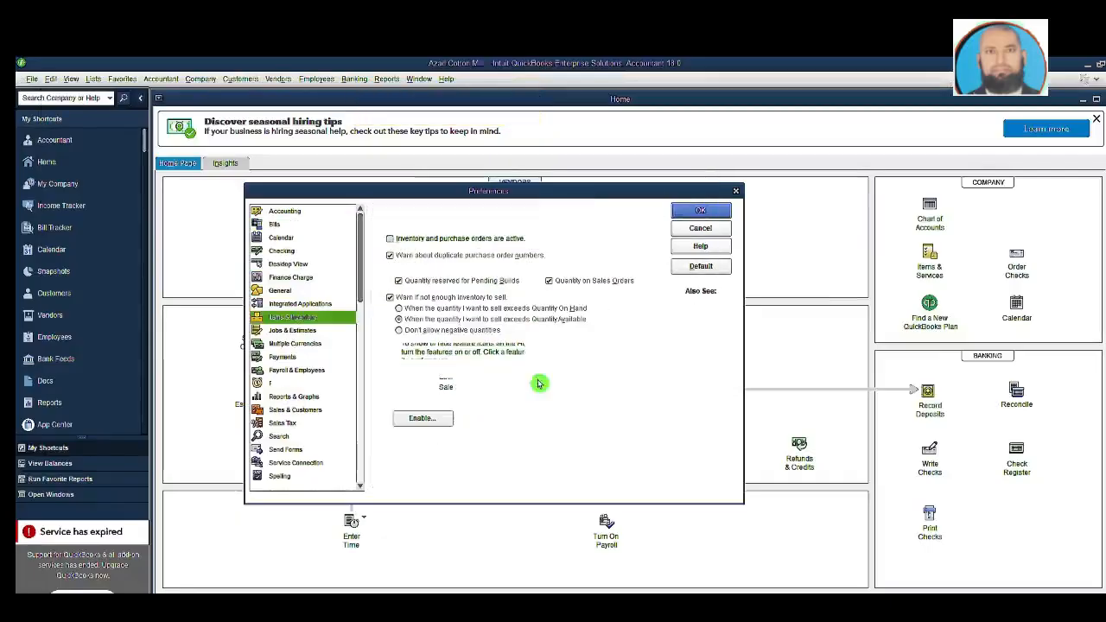
In the company's Payments preferences, turn off using Undeposited Funds as the default deposit-to account and save the preferences
{"action": "left_click", "coordinate": [282, 356]}
{"action": "key", "text": "Return"}
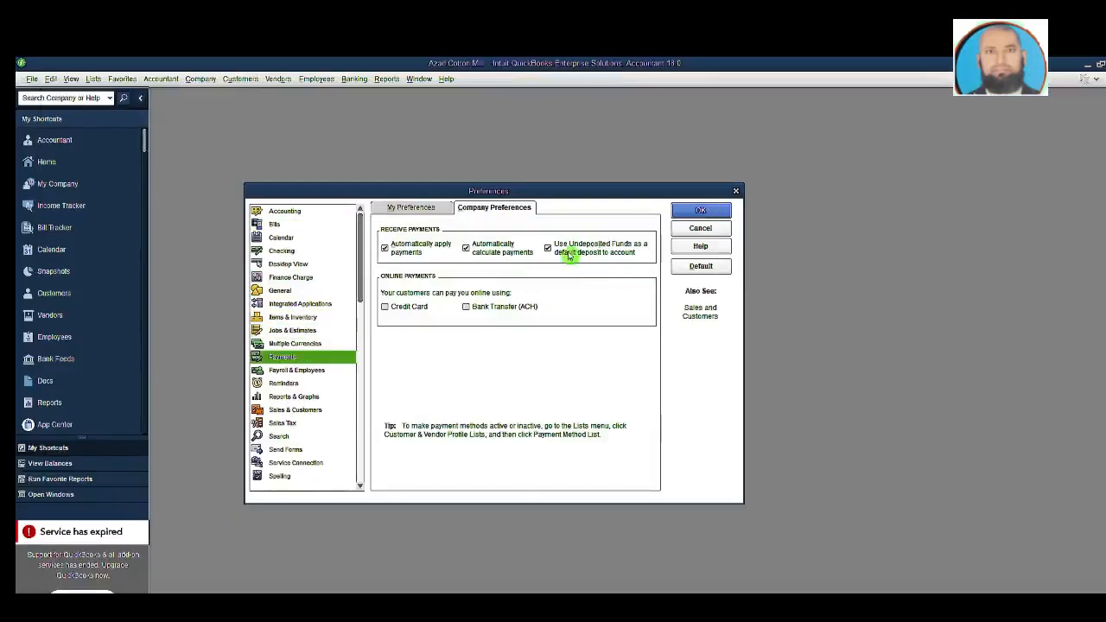
{"action": "left_click", "coordinate": [571, 260]}
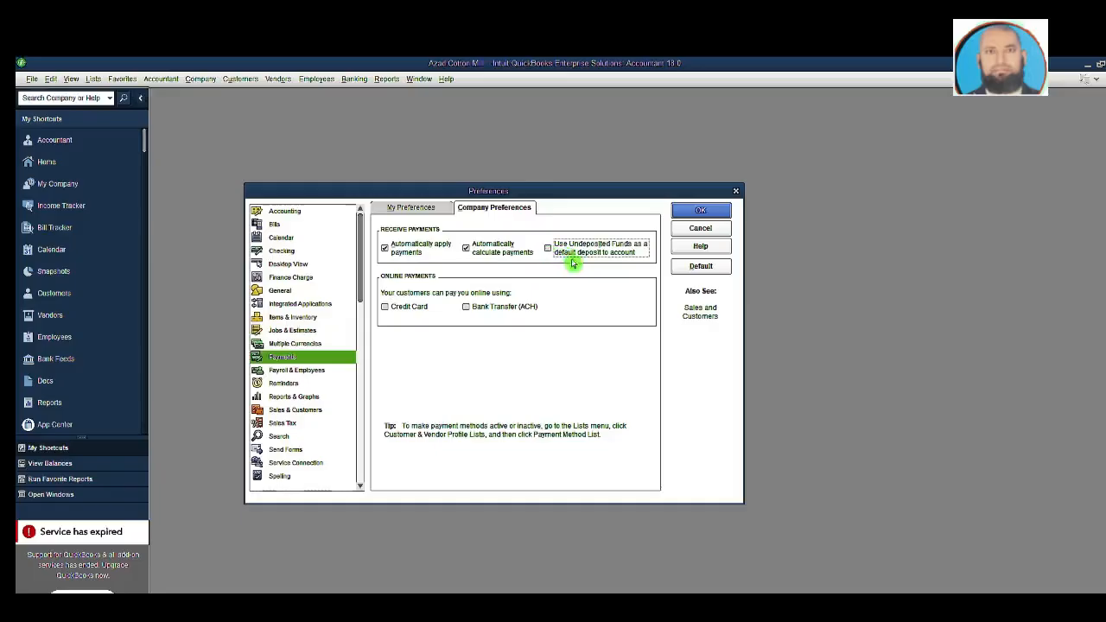
{"action": "left_click", "coordinate": [703, 213]}
Open the chart of accounts full size and delete the unneeded default accounts, including Sales, Rent Expense and Utilities
{"action": "left_click", "coordinate": [159, 79]}
{"action": "left_click", "coordinate": [172, 112]}
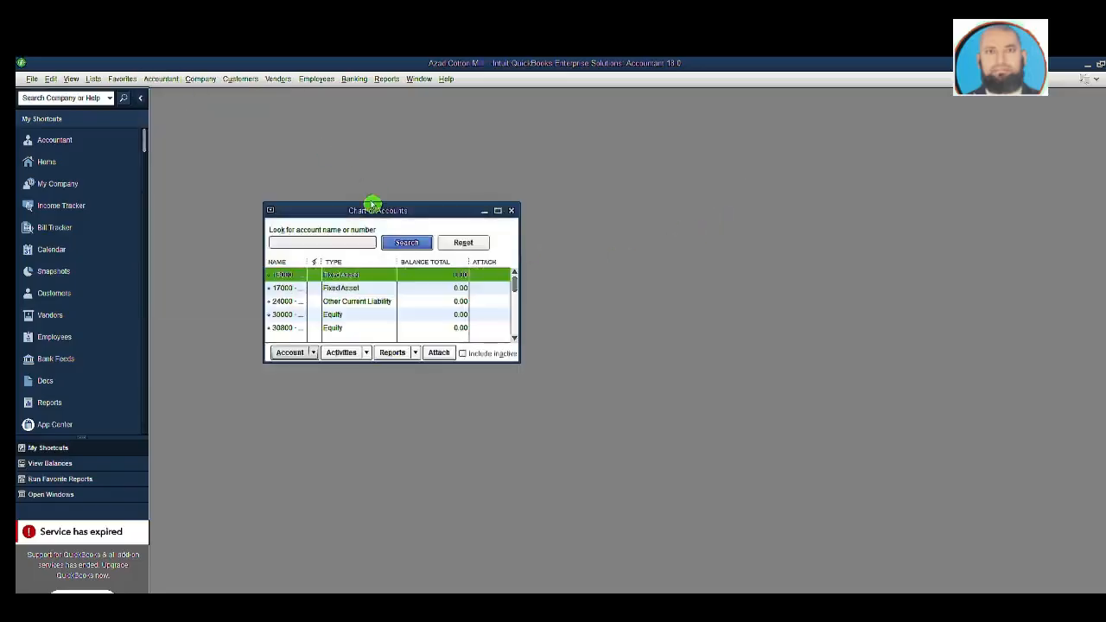
{"action": "double_click", "coordinate": [497, 216]}
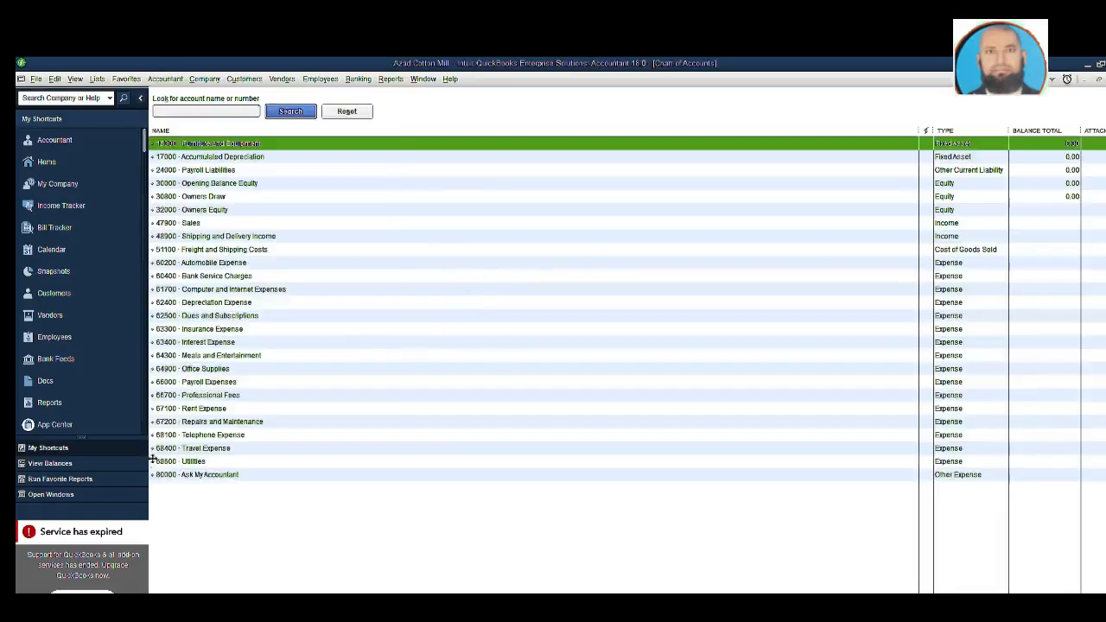
{"action": "right_click", "coordinate": [196, 461]}
{"action": "left_click", "coordinate": [299, 302]}
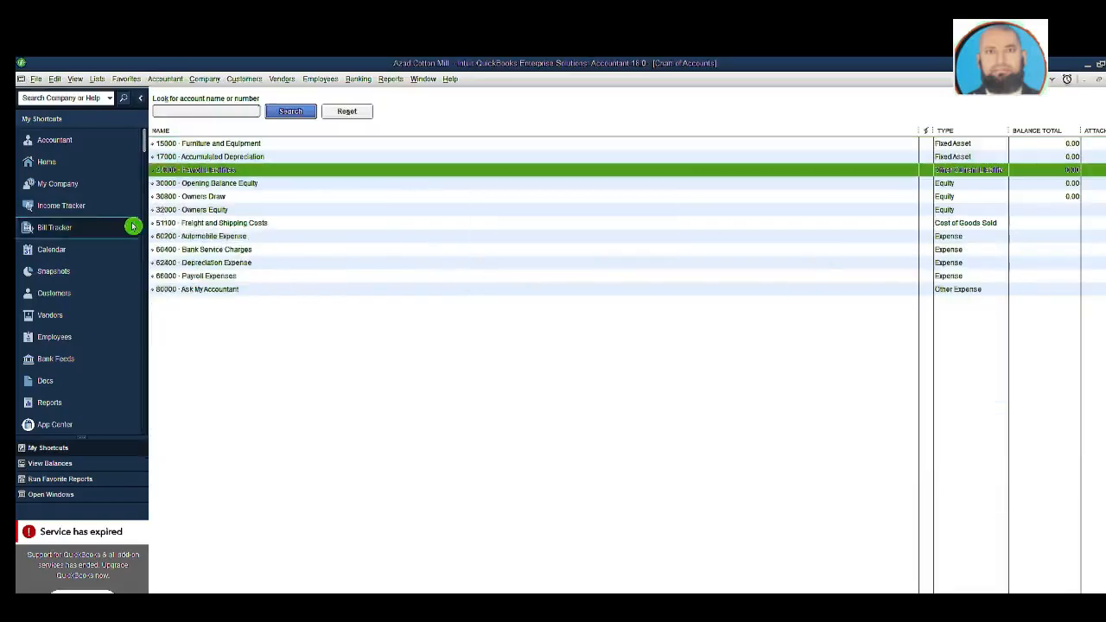
Start an advanced Excel file import, decline the Add/Edit Multiple List Entries offer and choose the QuickBooks_Chart_of_Accounts workbook
{"action": "left_click", "coordinate": [35, 78]}
{"action": "mouse_move", "coordinate": [129, 205]}
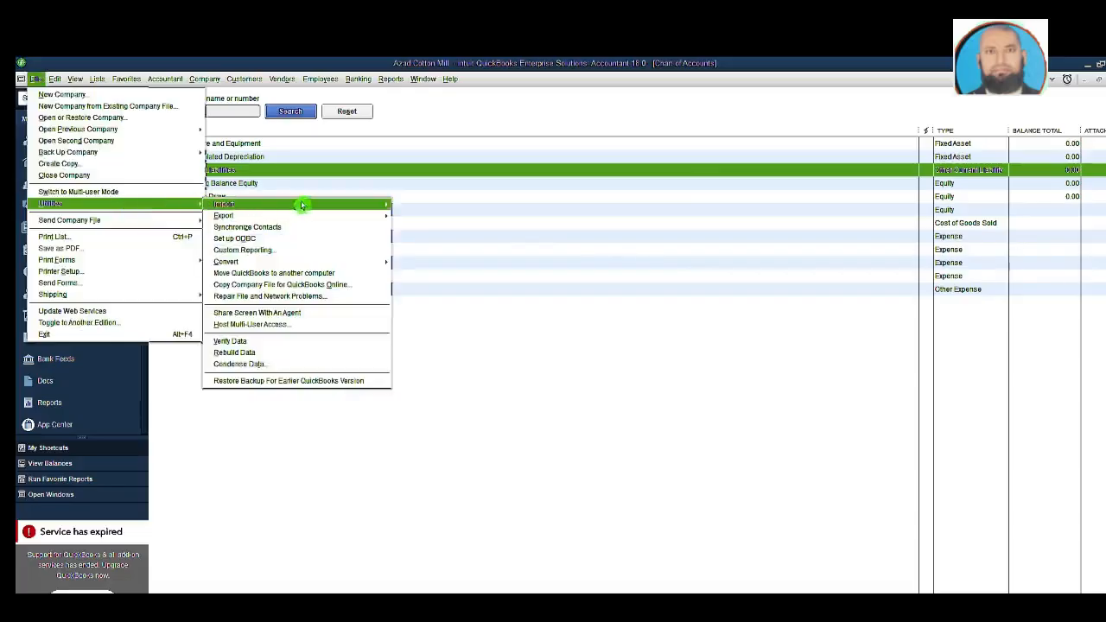
{"action": "mouse_move", "coordinate": [296, 205]}
{"action": "left_click", "coordinate": [422, 204]}
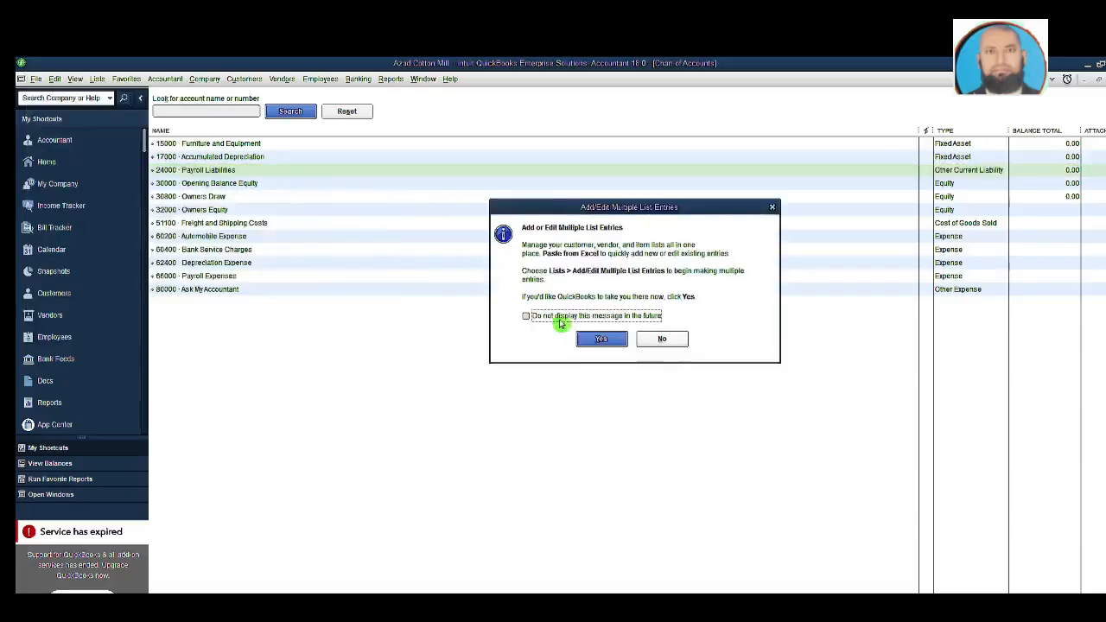
{"action": "left_click", "coordinate": [662, 339]}
{"action": "left_click", "coordinate": [432, 198]}
{"action": "left_click", "coordinate": [342, 285]}
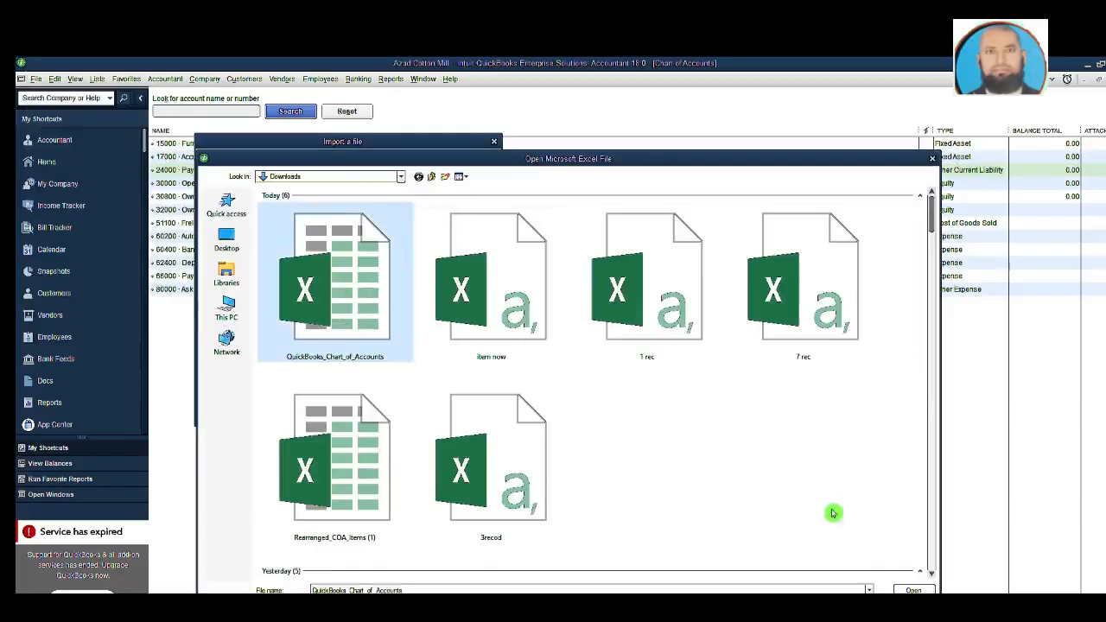
{"action": "left_click", "coordinate": [913, 590]}
Create an Account mapping named COA covering type, number, name and opening balance, and import the COA sheet with it
{"action": "left_click", "coordinate": [449, 319]}
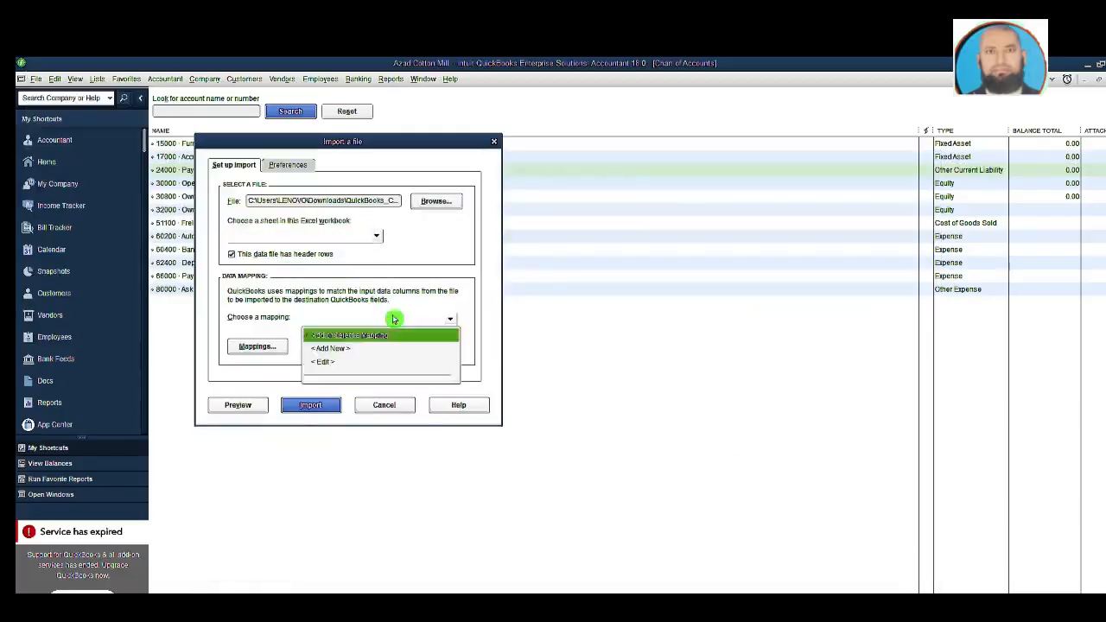
{"action": "left_click", "coordinate": [371, 349]}
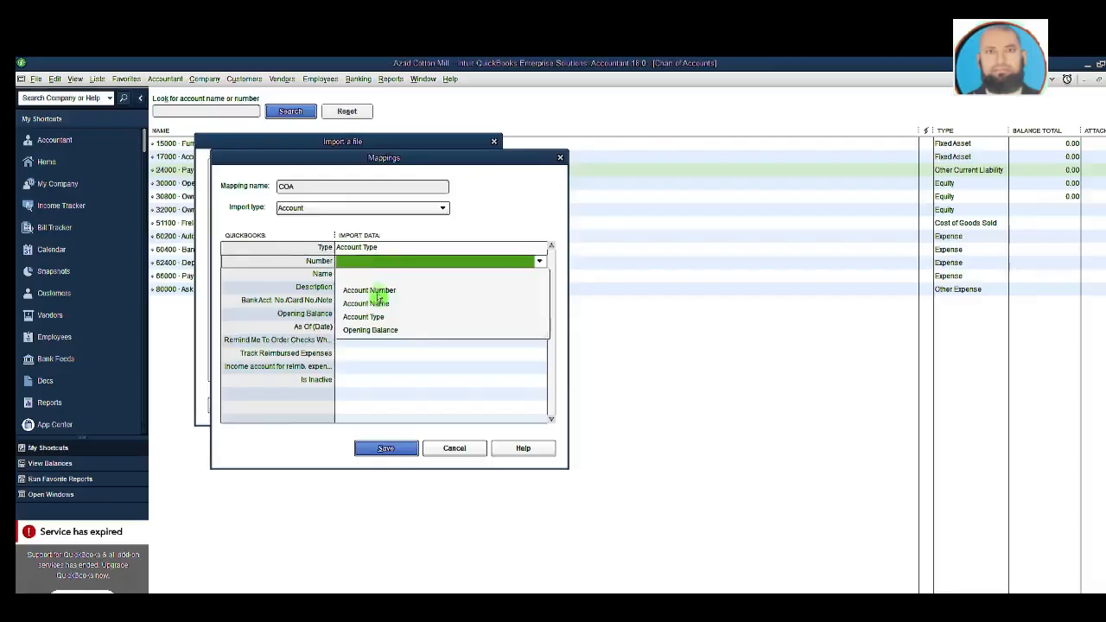
{"action": "left_click", "coordinate": [375, 296]}
{"action": "left_click", "coordinate": [346, 275]}
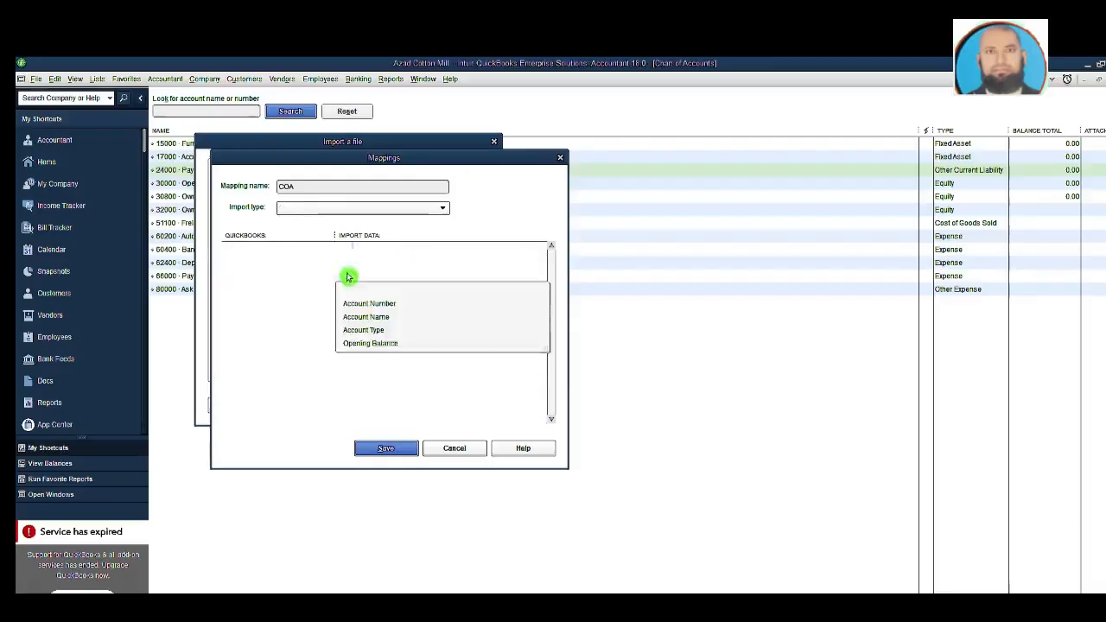
{"action": "left_click", "coordinate": [371, 317]}
{"action": "left_click", "coordinate": [371, 312]}
{"action": "left_click", "coordinate": [358, 375]}
{"action": "left_click", "coordinate": [386, 448]}
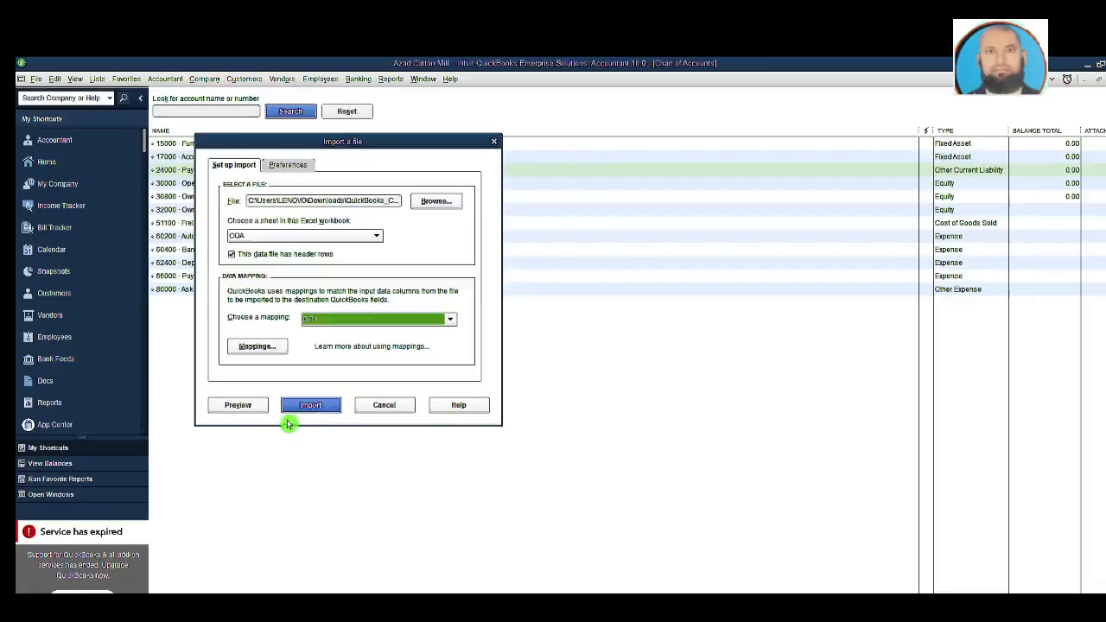
{"action": "left_click", "coordinate": [311, 405]}
{"action": "left_click", "coordinate": [652, 313]}
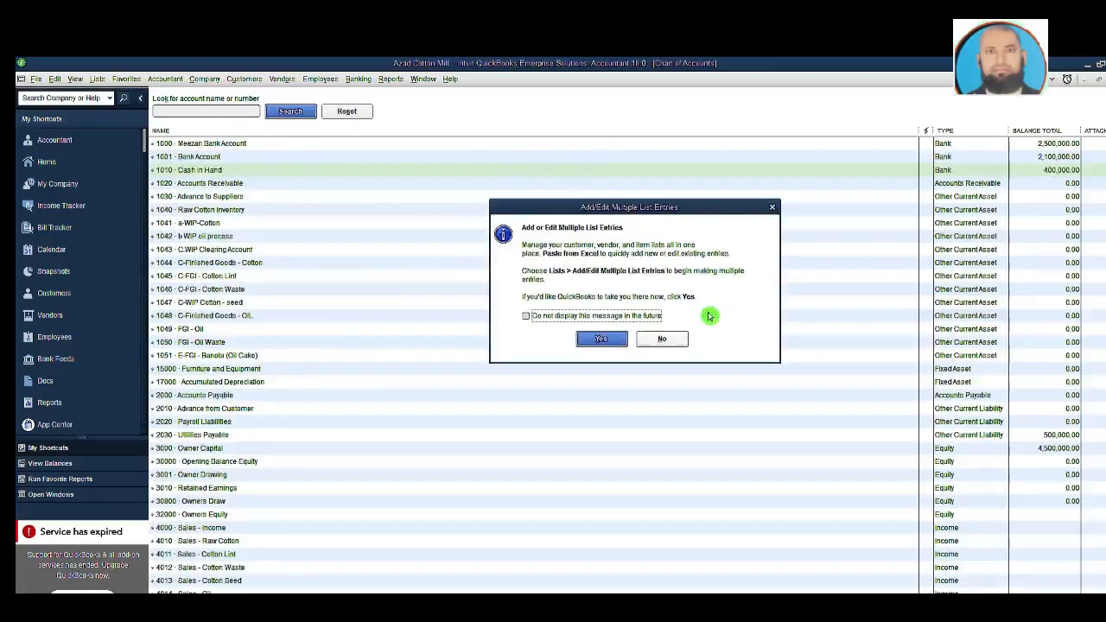
Import the customer sheet using a Customer mapping named Customers that matches Job or Customer Name to Company Name
{"action": "left_click", "coordinate": [661, 339]}
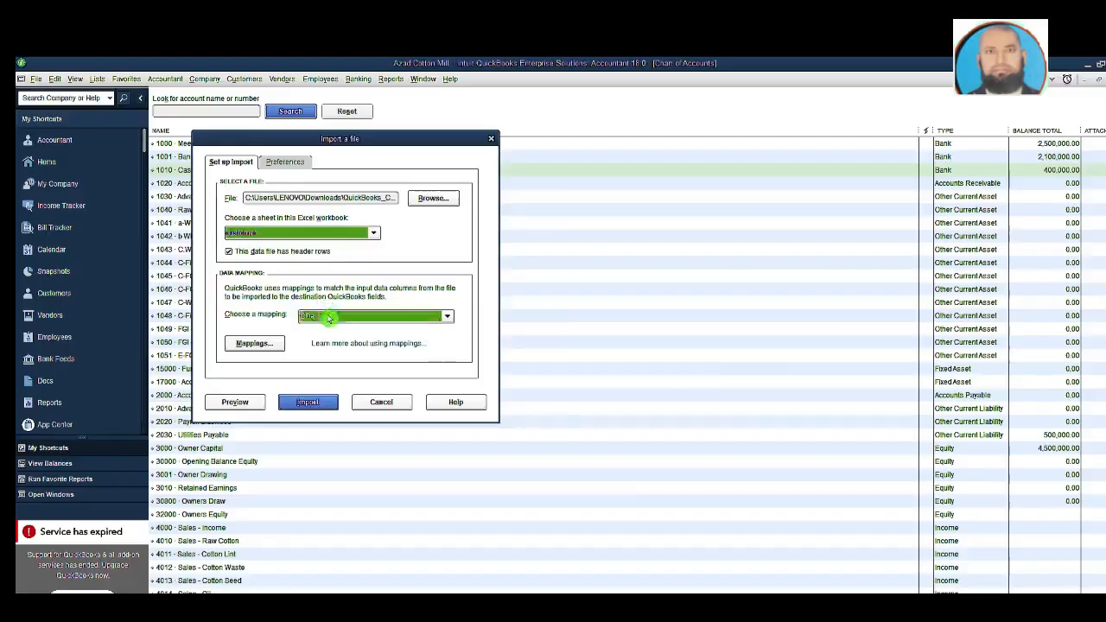
{"action": "left_click", "coordinate": [320, 316]}
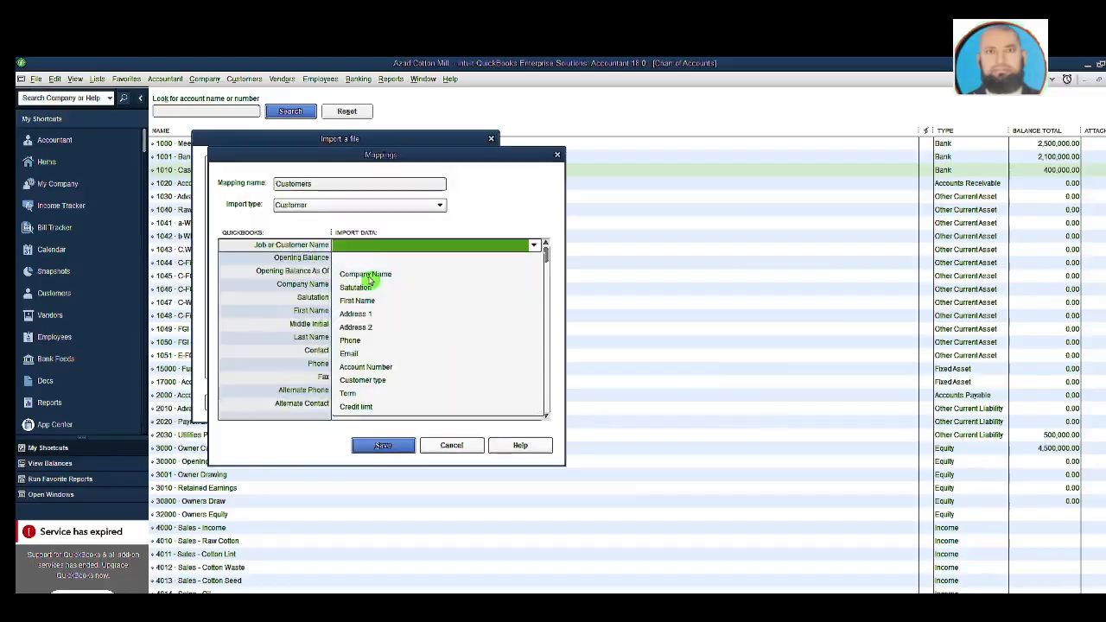
{"action": "left_click", "coordinate": [365, 275]}
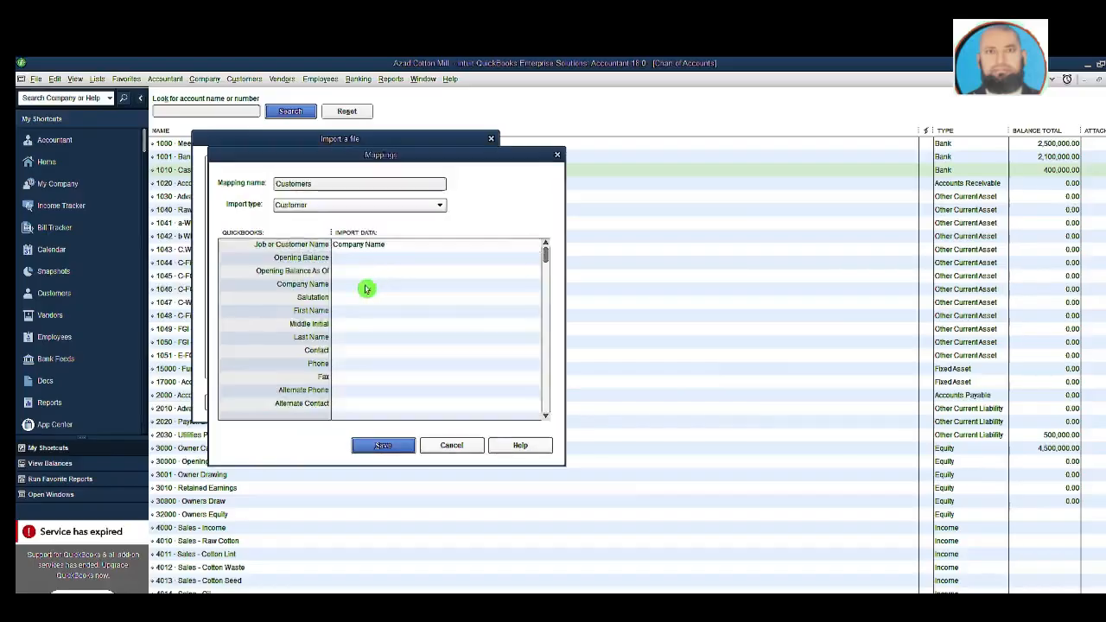
{"action": "left_click", "coordinate": [383, 445]}
{"action": "left_click", "coordinate": [308, 402]}
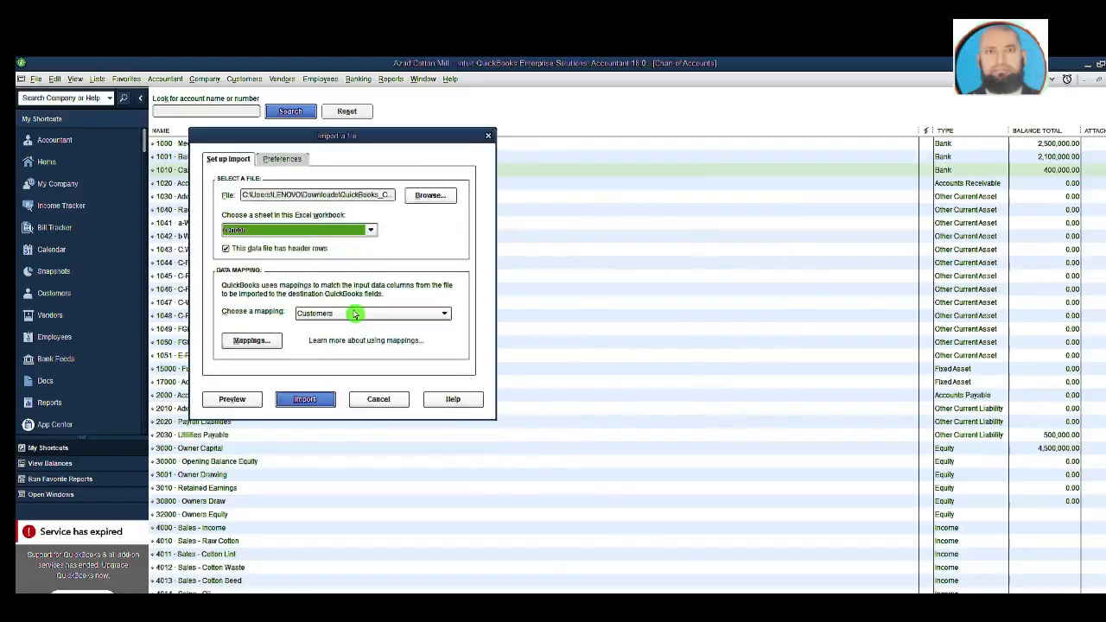
Create a Vendor mapping named Vendors for the vendor sheet, matching name, company name, salutation, first name, Address 1 and Address 2
{"action": "left_click", "coordinate": [355, 315]}
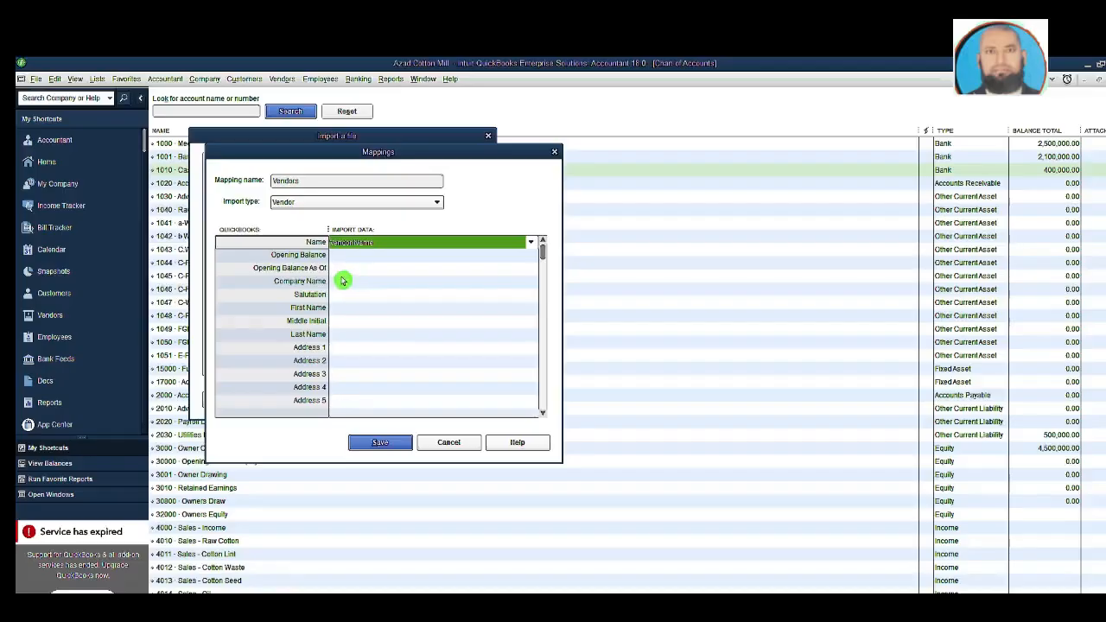
{"action": "left_click", "coordinate": [342, 280]}
{"action": "left_click", "coordinate": [364, 338]}
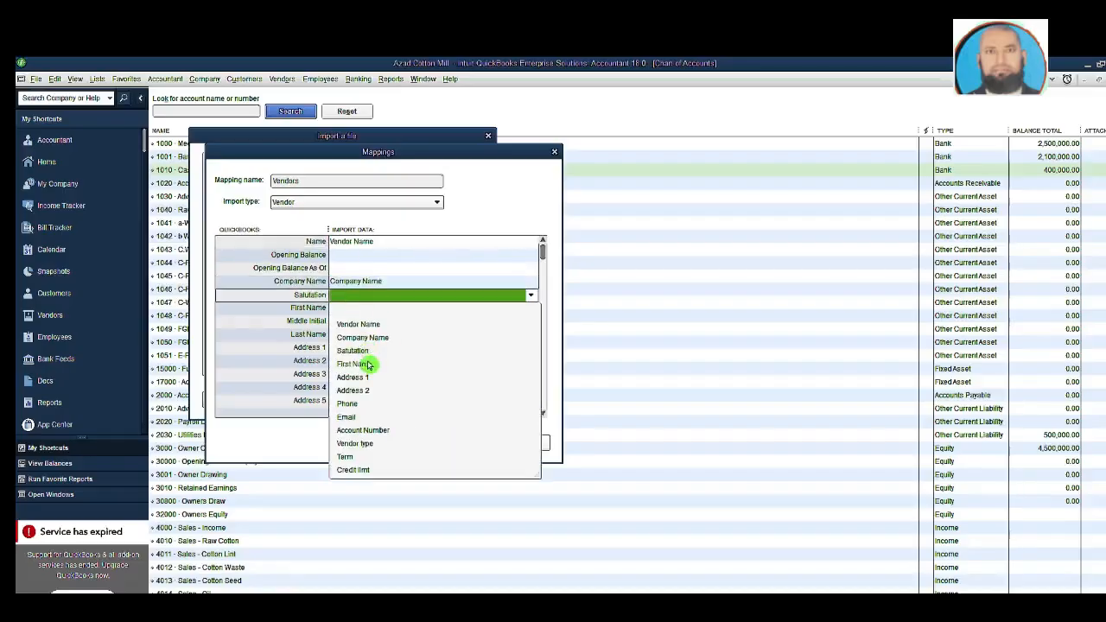
{"action": "left_click", "coordinate": [361, 352]}
{"action": "left_click", "coordinate": [371, 378]}
{"action": "left_click", "coordinate": [361, 348]}
{"action": "left_click", "coordinate": [355, 429]}
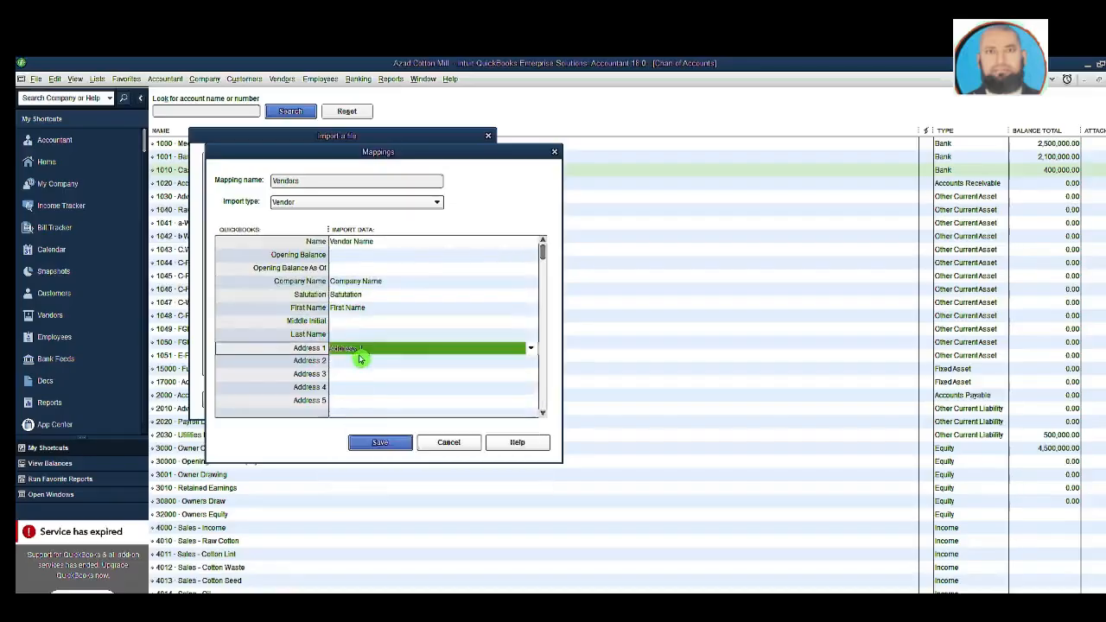
{"action": "left_click", "coordinate": [360, 361]}
{"action": "left_click", "coordinate": [360, 456]}
Match the vendor Phone, Email, Account Number, Vendor Type and Terms fields to their sheet columns and save the mapping
{"action": "scroll", "coordinate": [363, 380], "scroll_direction": "down", "scroll_amount": 3}
{"action": "left_click", "coordinate": [358, 308]}
{"action": "left_click", "coordinate": [358, 416]}
{"action": "left_click", "coordinate": [342, 360]}
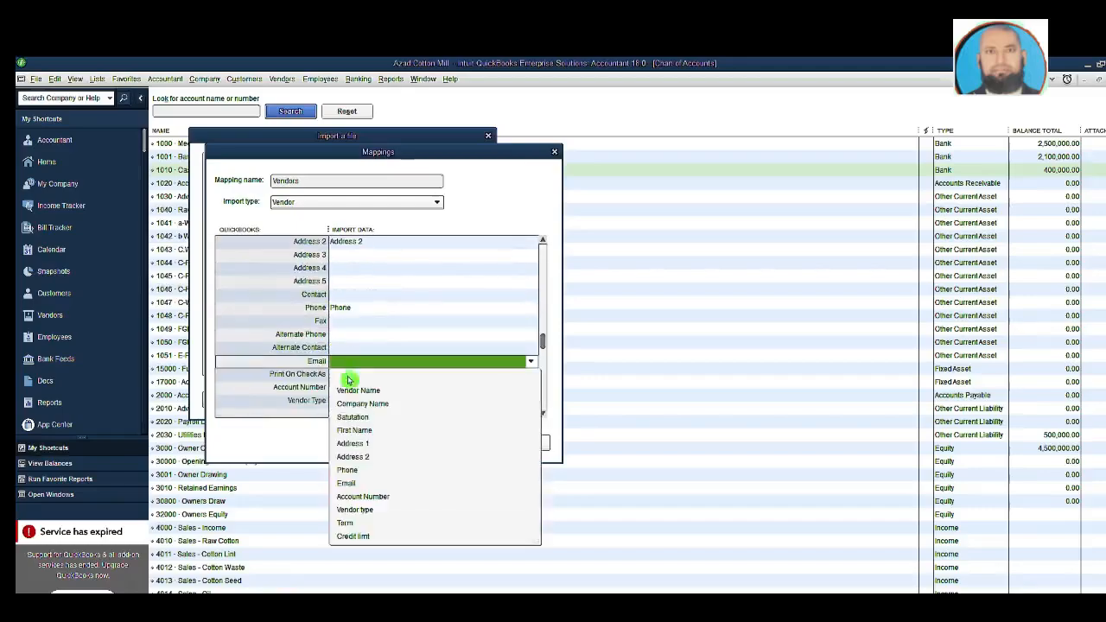
{"action": "left_click", "coordinate": [370, 481]}
{"action": "left_click", "coordinate": [353, 451]}
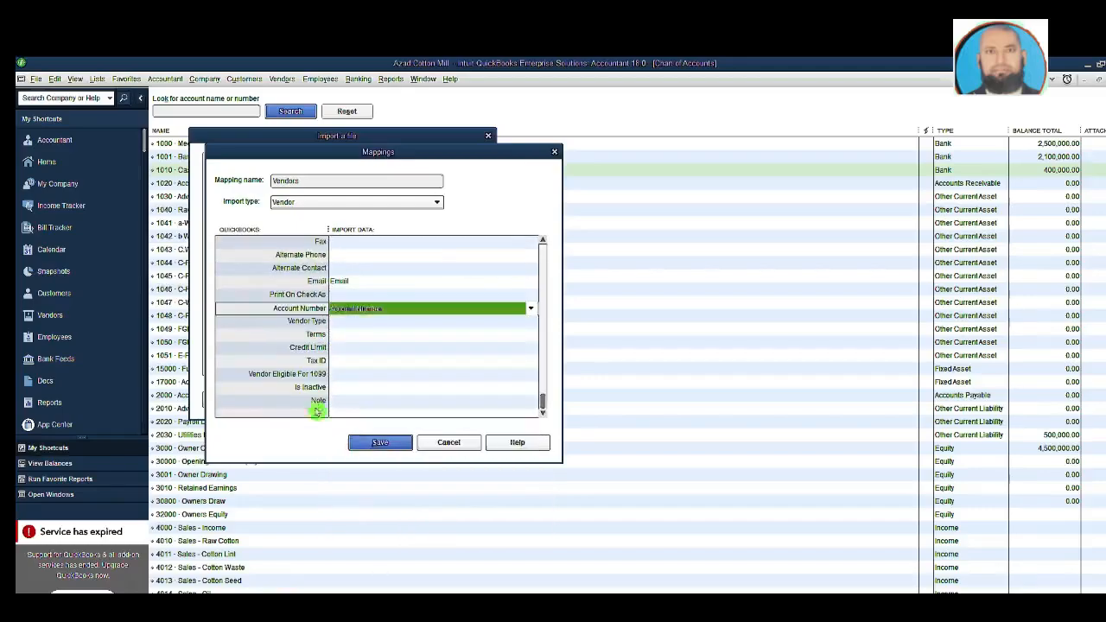
{"action": "left_click", "coordinate": [330, 321]}
{"action": "left_click", "coordinate": [375, 473]}
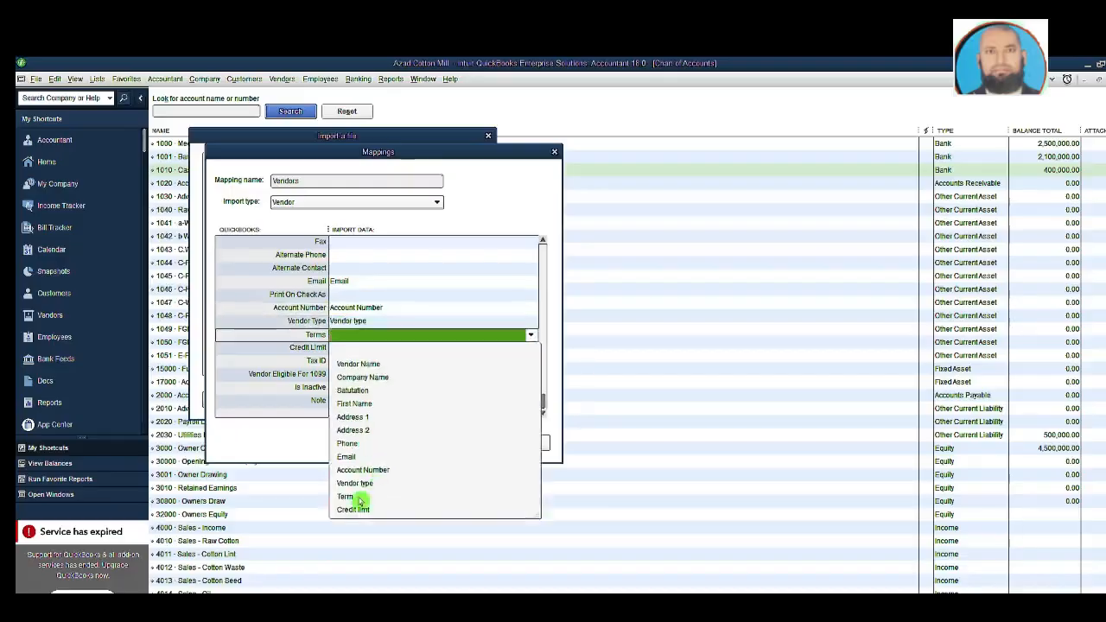
{"action": "left_click", "coordinate": [371, 494]}
{"action": "left_click", "coordinate": [370, 341]}
{"action": "left_click", "coordinate": [380, 442]}
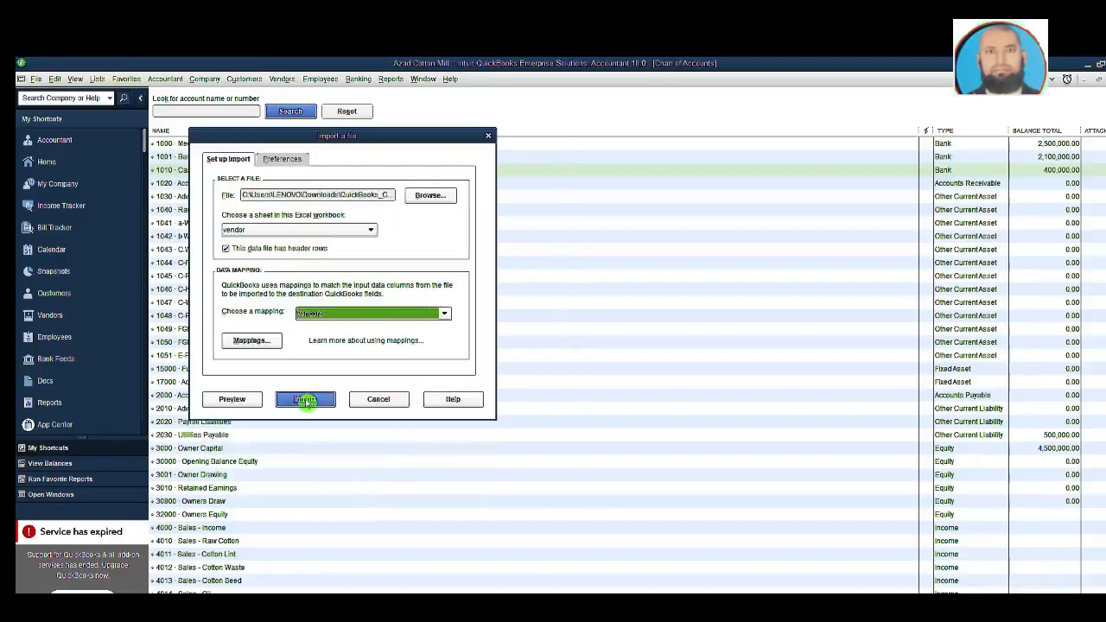
Import the vendor sheet with the Vendors mapping, continuing without a backup
{"action": "left_click", "coordinate": [305, 400]}
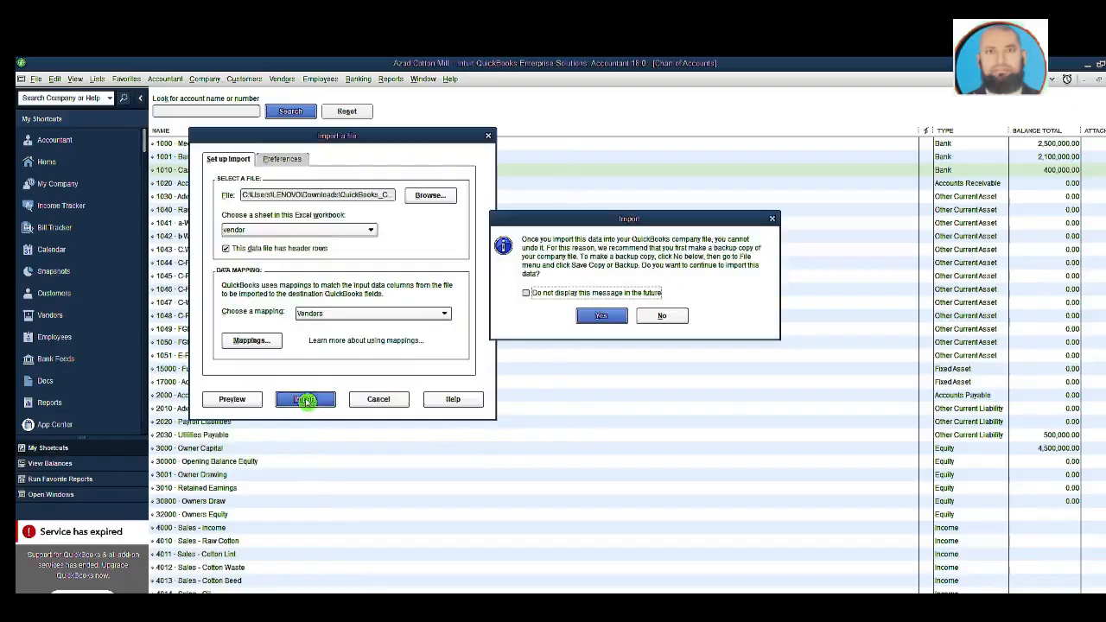
{"action": "left_click", "coordinate": [602, 316]}
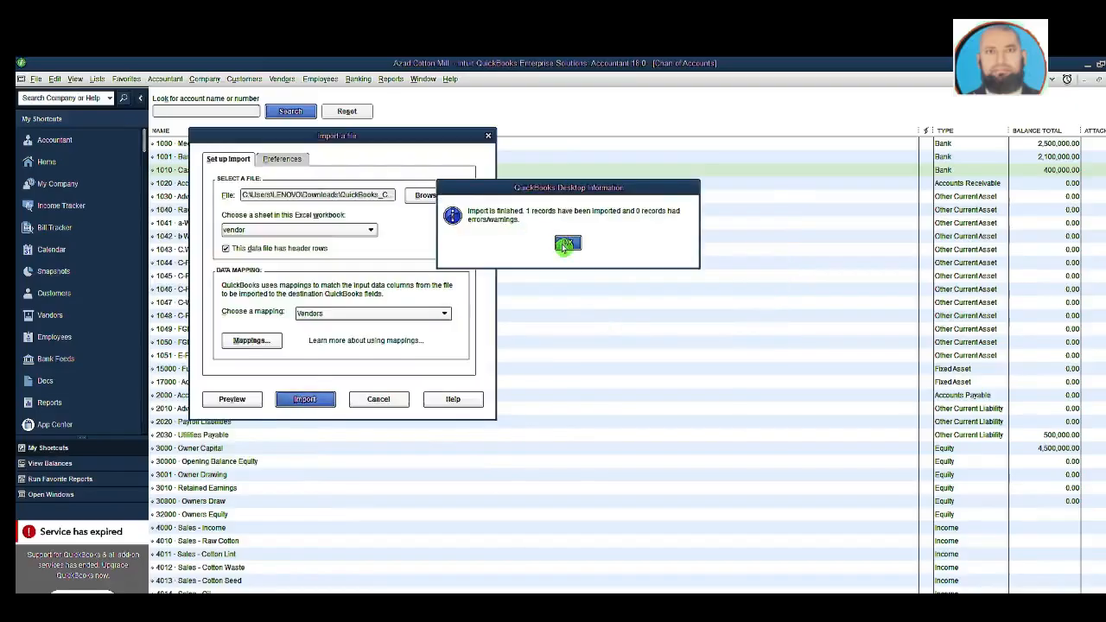
{"action": "left_click", "coordinate": [565, 244]}
Choose the Item sheet for the import and add a mapping named Item with the import type Item
{"action": "left_click", "coordinate": [370, 229]}
{"action": "left_click", "coordinate": [248, 302]}
{"action": "left_click", "coordinate": [442, 311]}
{"action": "left_click", "coordinate": [347, 329]}
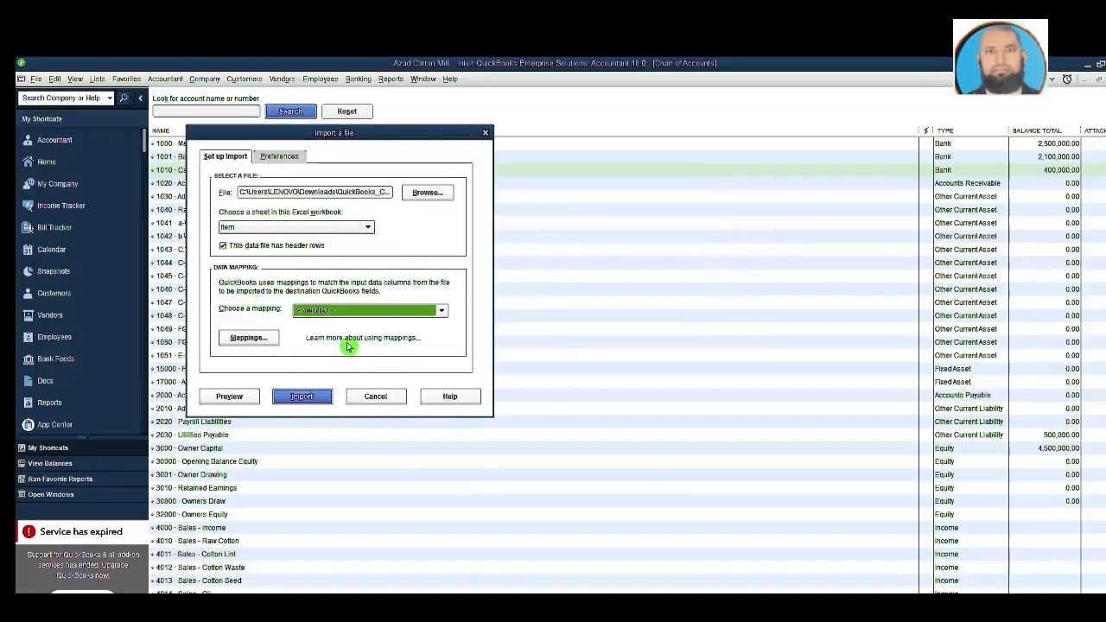
{"action": "type", "text": "Item"}
{"action": "left_click", "coordinate": [433, 200]}
{"action": "left_click", "coordinate": [390, 233]}
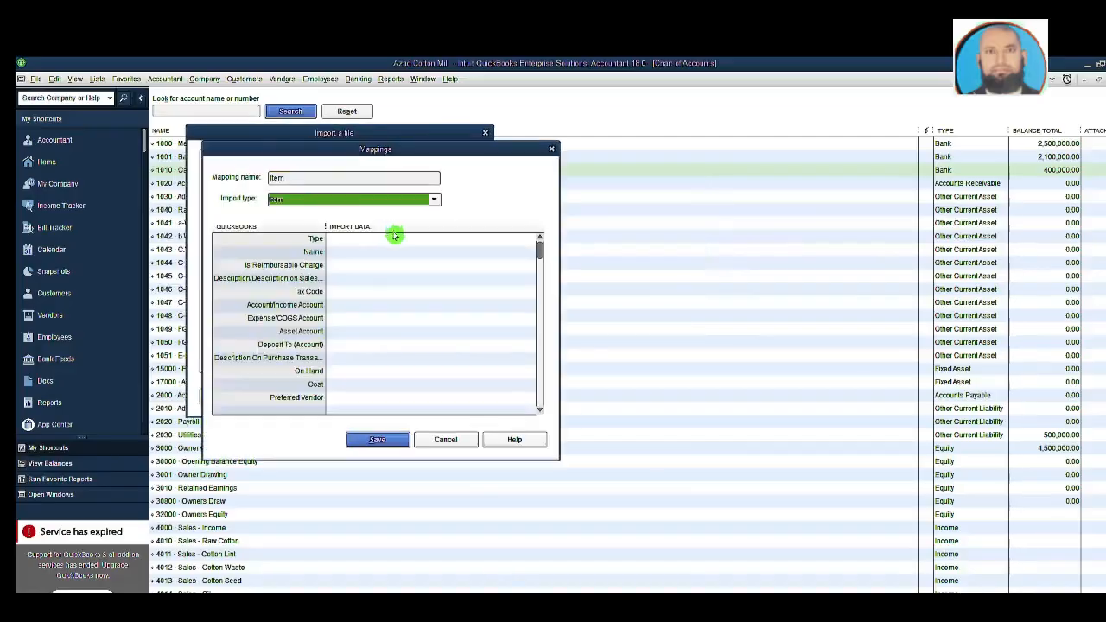
{"action": "left_click", "coordinate": [395, 241]}
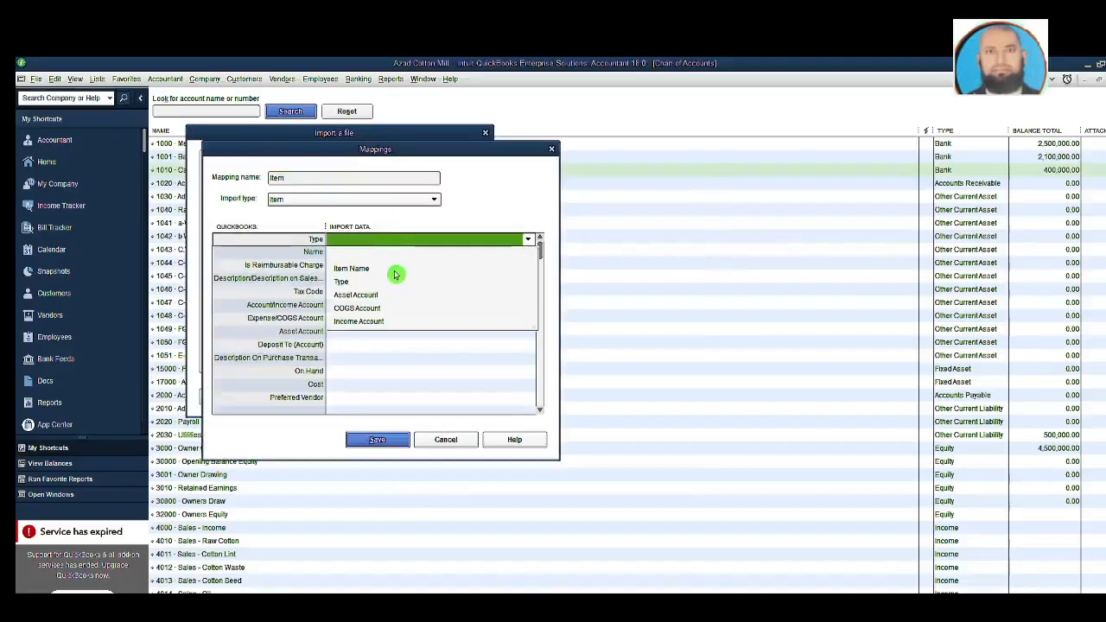
{"action": "left_click", "coordinate": [395, 270]}
{"action": "left_click", "coordinate": [361, 254]}
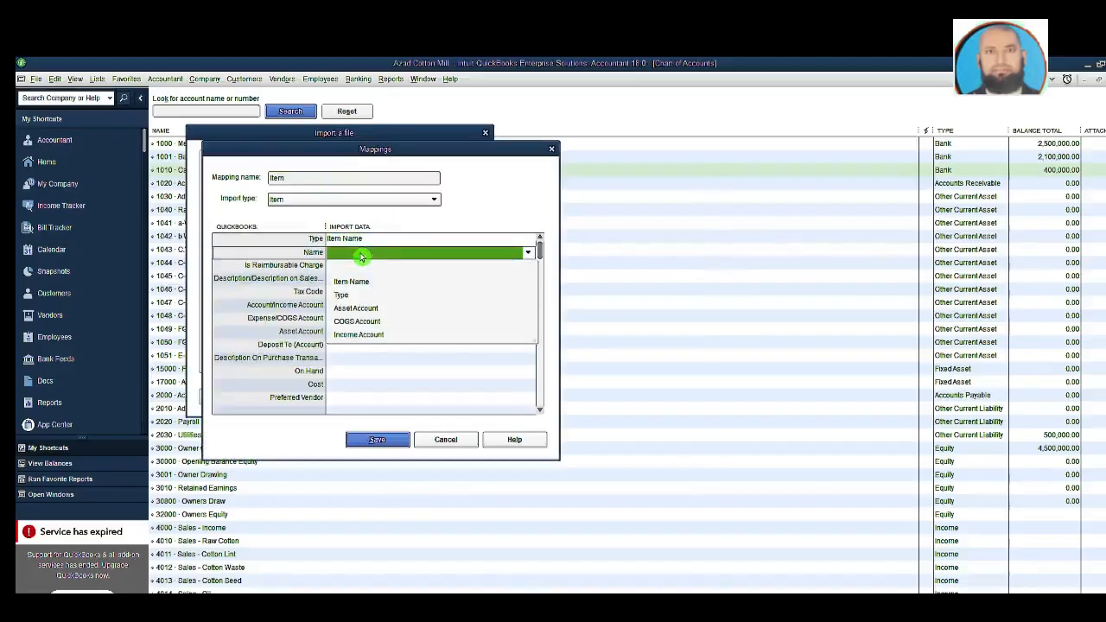
In the Item mapping, match Type to the Type column and Name to the Item Name column
{"action": "left_click", "coordinate": [370, 242]}
{"action": "left_click", "coordinate": [359, 284]}
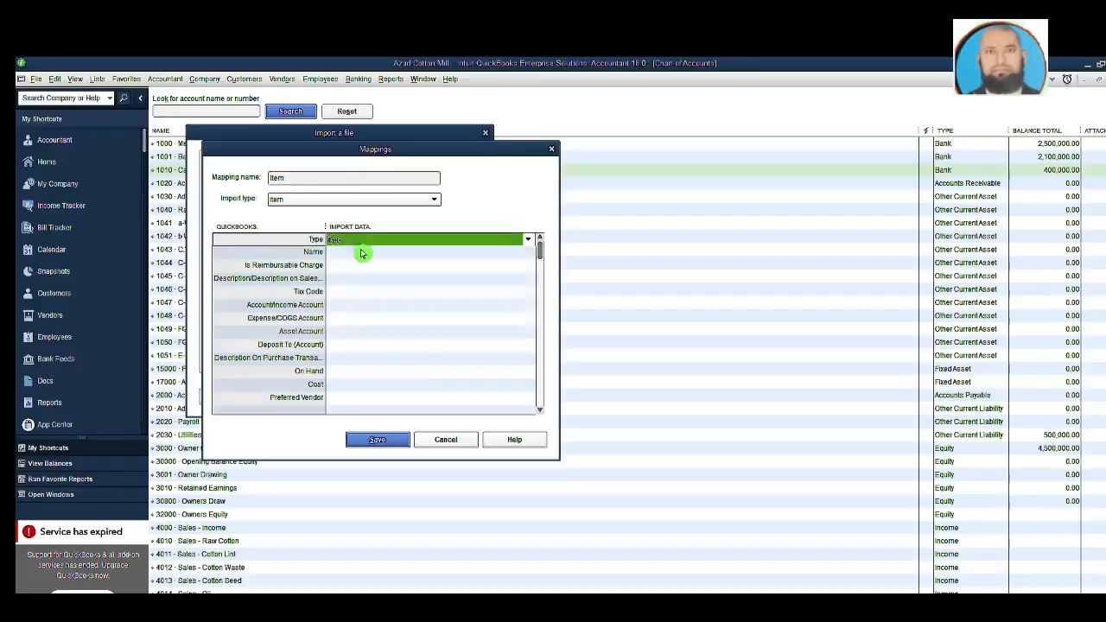
{"action": "left_click", "coordinate": [367, 253]}
{"action": "left_click", "coordinate": [363, 282]}
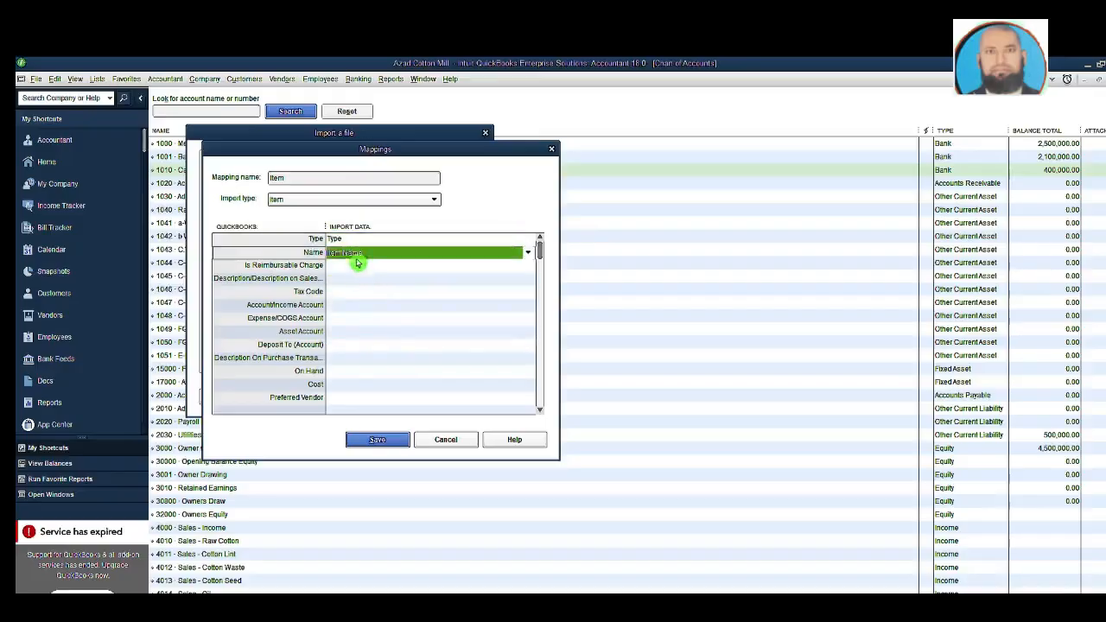
Match Account/Income Account to the Income Account column and Expense/COGS Account to the COGS Account column
{"action": "left_click", "coordinate": [367, 305]}
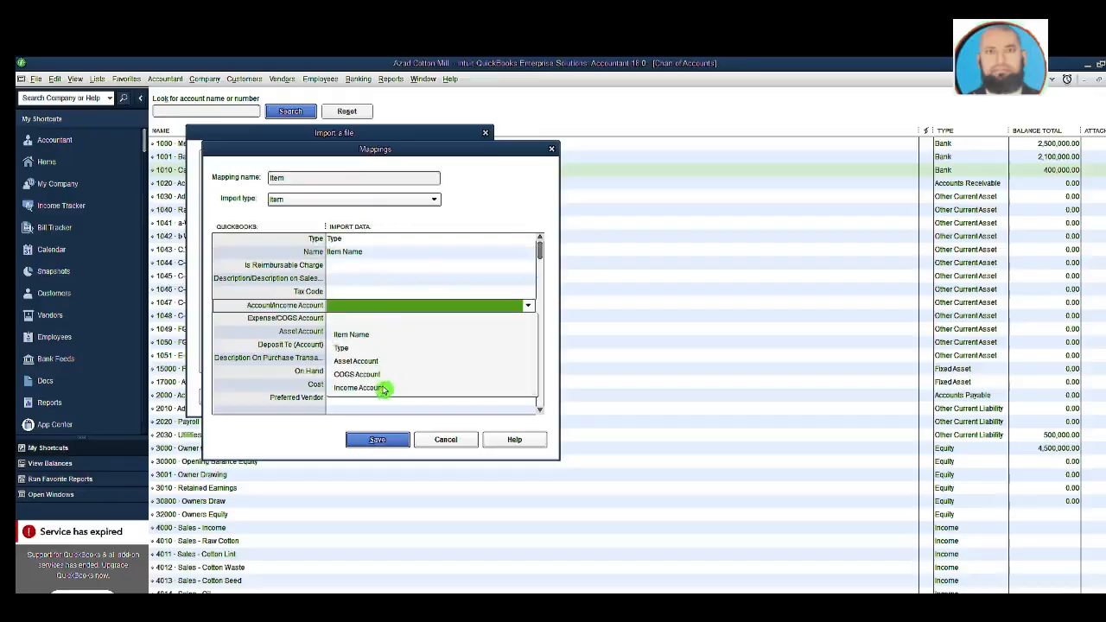
{"action": "left_click", "coordinate": [383, 388]}
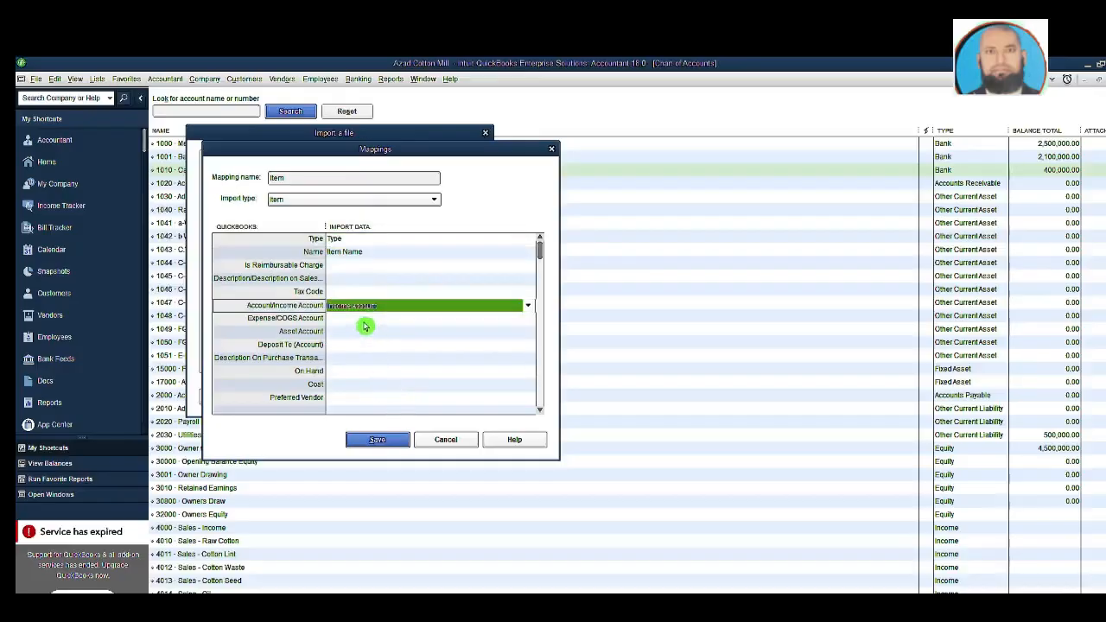
{"action": "left_click", "coordinate": [364, 319]}
{"action": "left_click", "coordinate": [369, 389]}
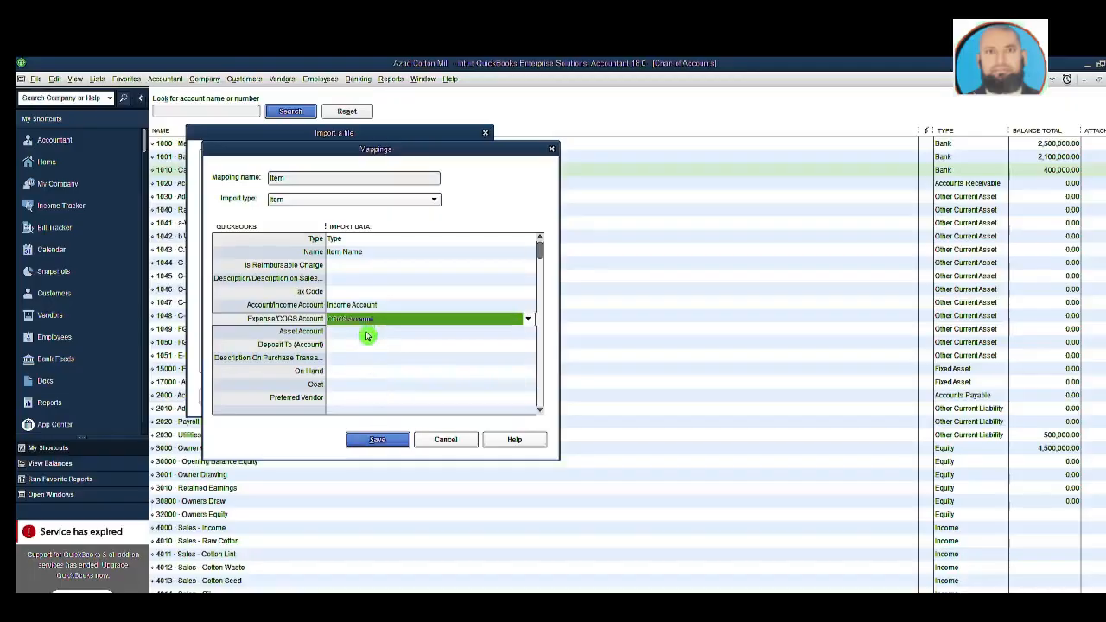
Match Asset Account to the Asset Account column and save the Item mapping
{"action": "left_click", "coordinate": [367, 333]}
{"action": "left_click", "coordinate": [373, 389]}
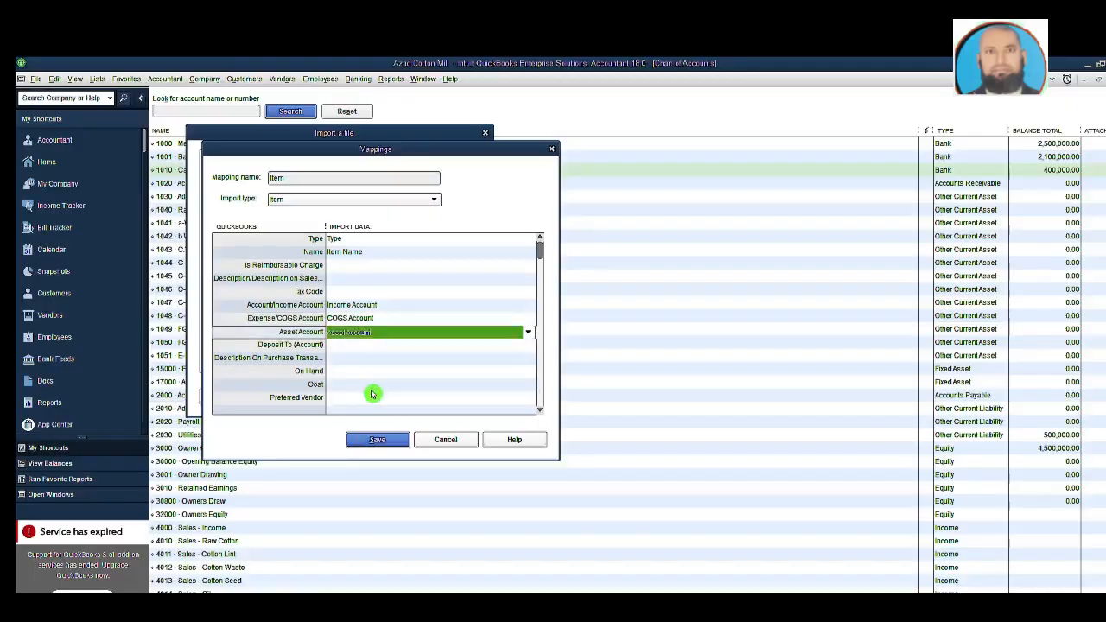
{"action": "left_click", "coordinate": [377, 440]}
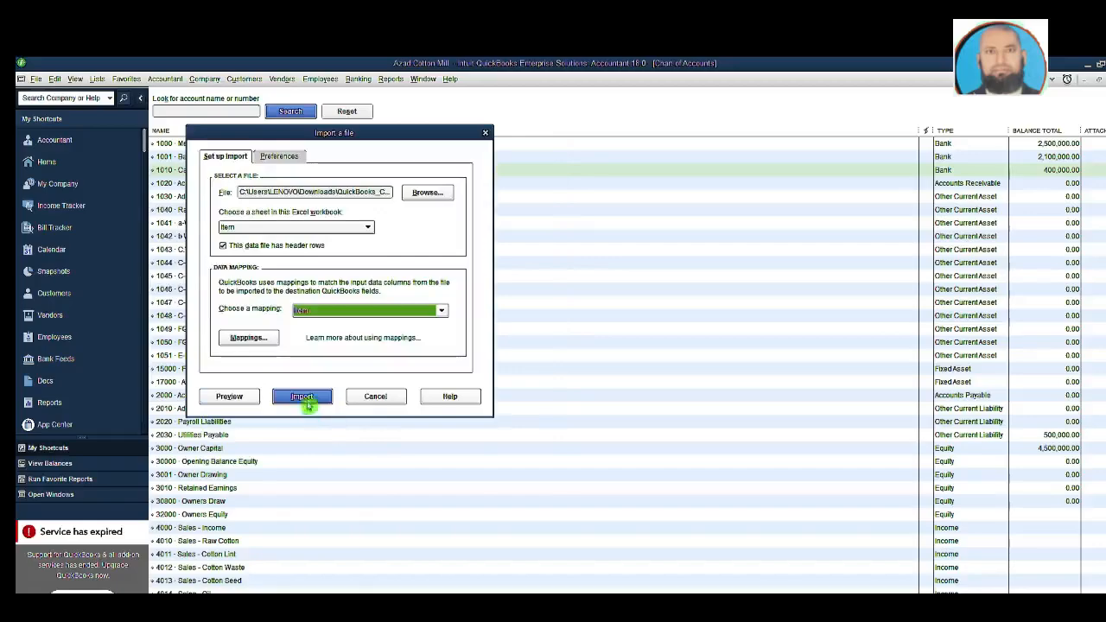
Import the Item sheet with the Item mapping, continuing without a backup
{"action": "left_click", "coordinate": [304, 396]}
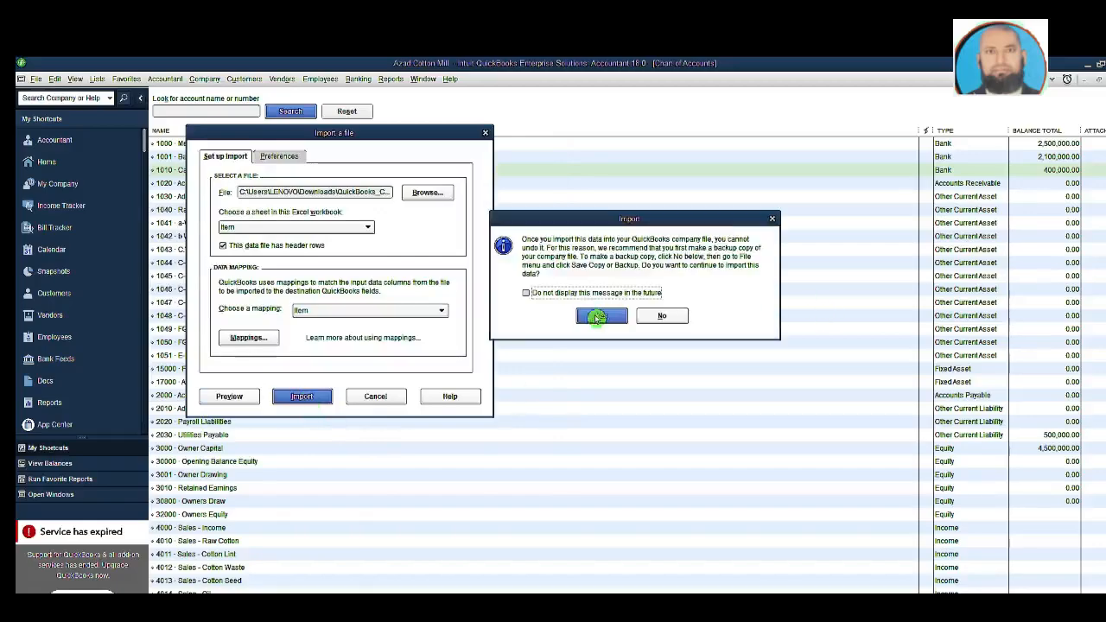
{"action": "left_click", "coordinate": [593, 317]}
{"action": "left_click", "coordinate": [522, 265]}
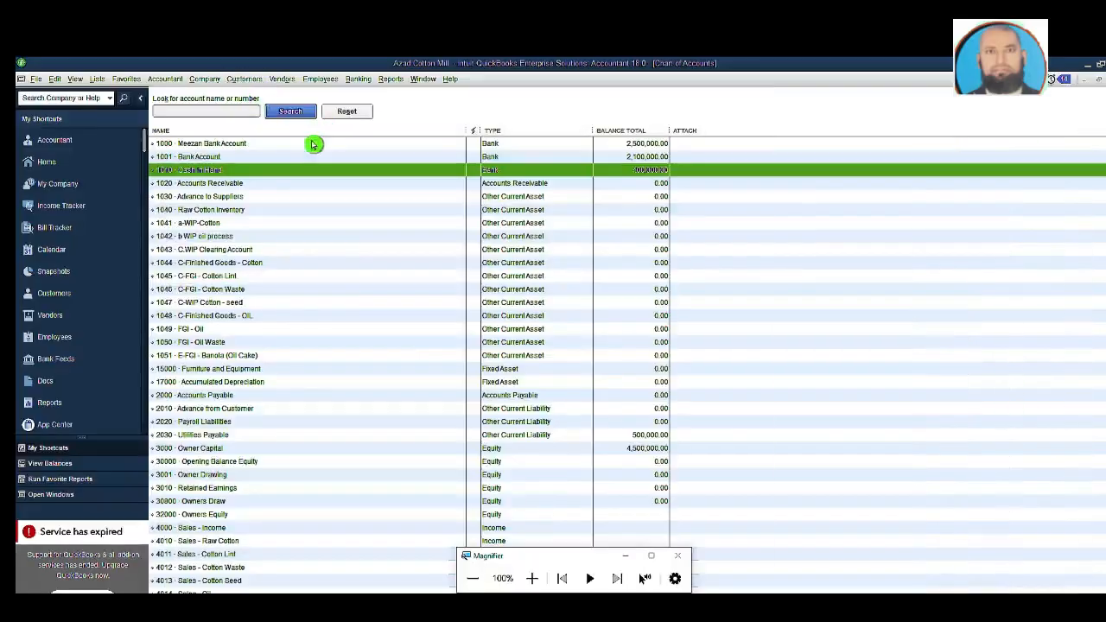
Open the company's balance sheet report and review its assets, liabilities and equity
{"action": "left_click", "coordinate": [390, 78]}
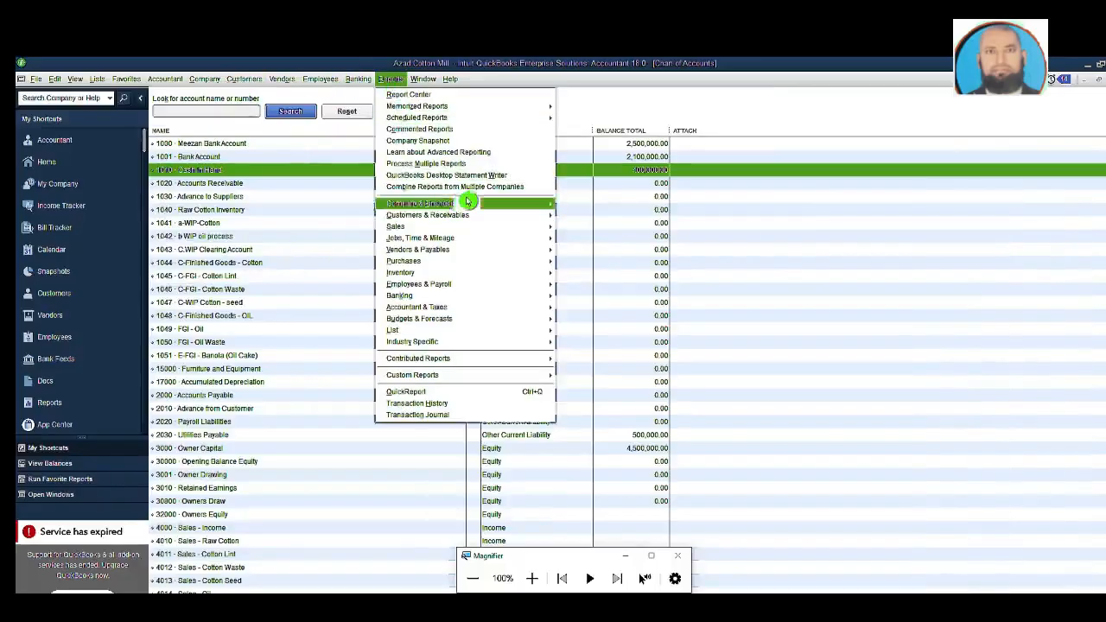
{"action": "mouse_move", "coordinate": [437, 204]}
{"action": "left_click", "coordinate": [643, 353]}
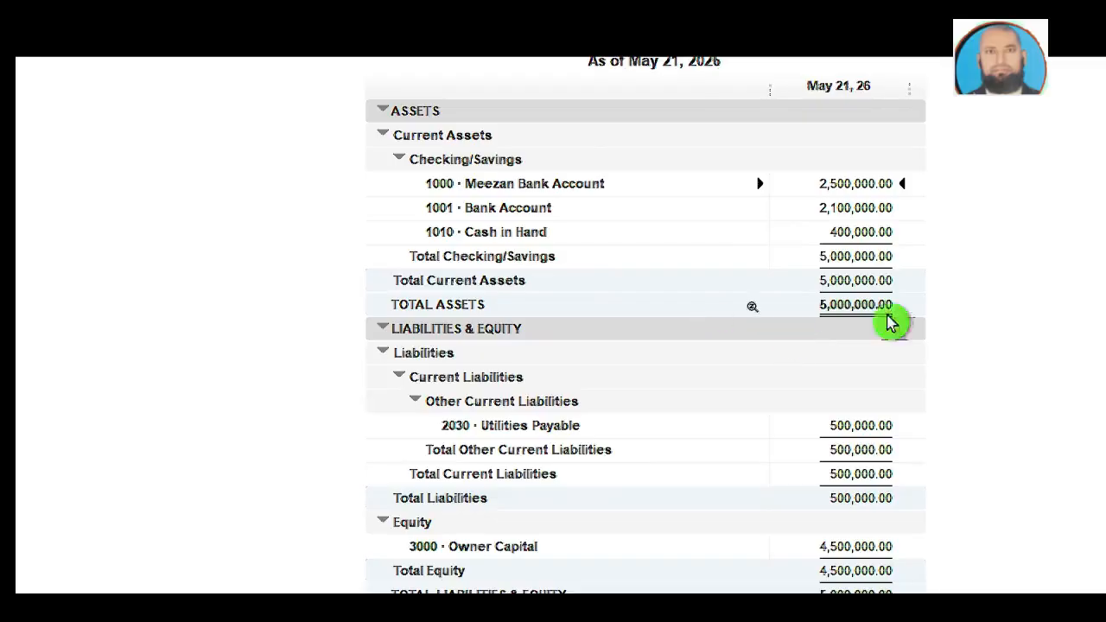
{"action": "scroll", "coordinate": [861, 86], "scroll_direction": "up", "scroll_amount": 1}
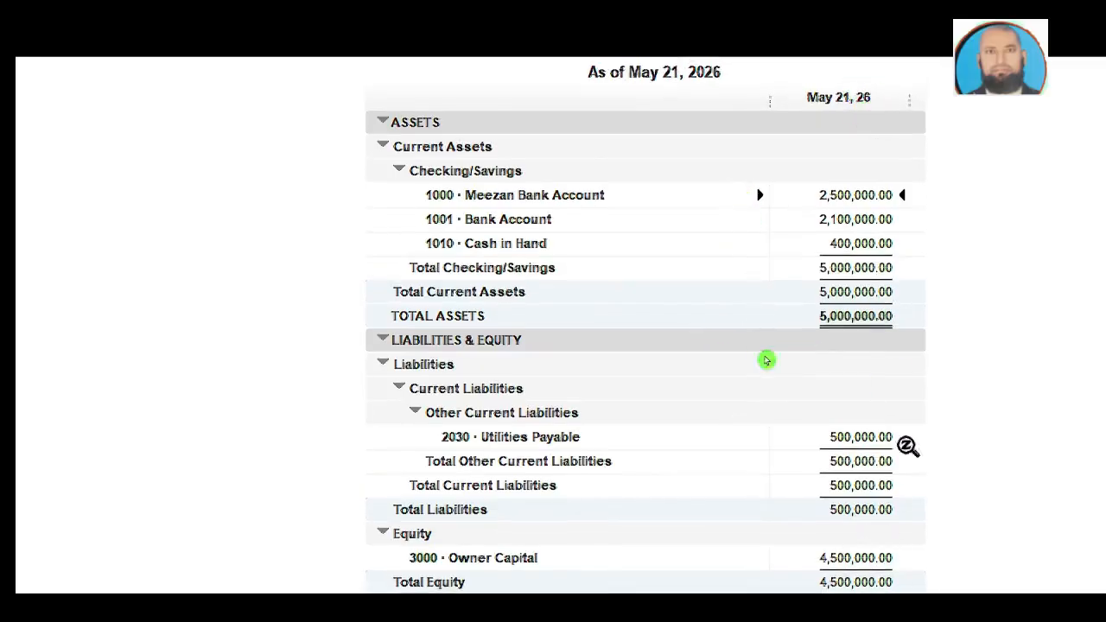
{"action": "scroll", "coordinate": [765, 361], "scroll_direction": "up", "scroll_amount": 2}
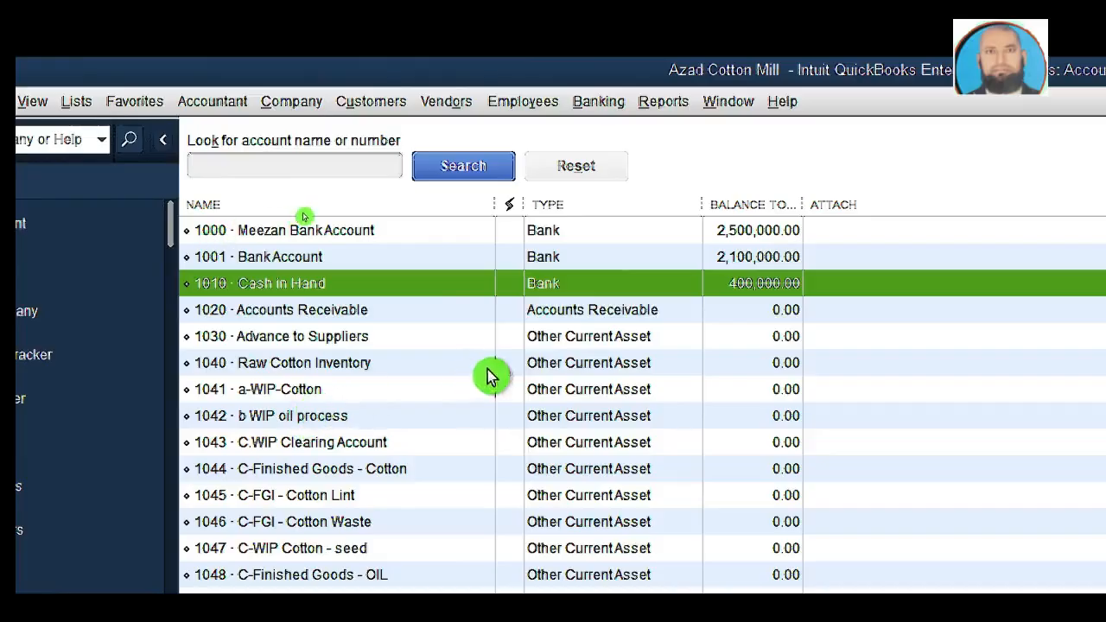
Look through the imported chart of accounts, from the bank and inventory accounts to the sales, cost of goods sold and expense accounts
{"action": "scroll", "coordinate": [471, 393], "scroll_direction": "down", "scroll_amount": 5}
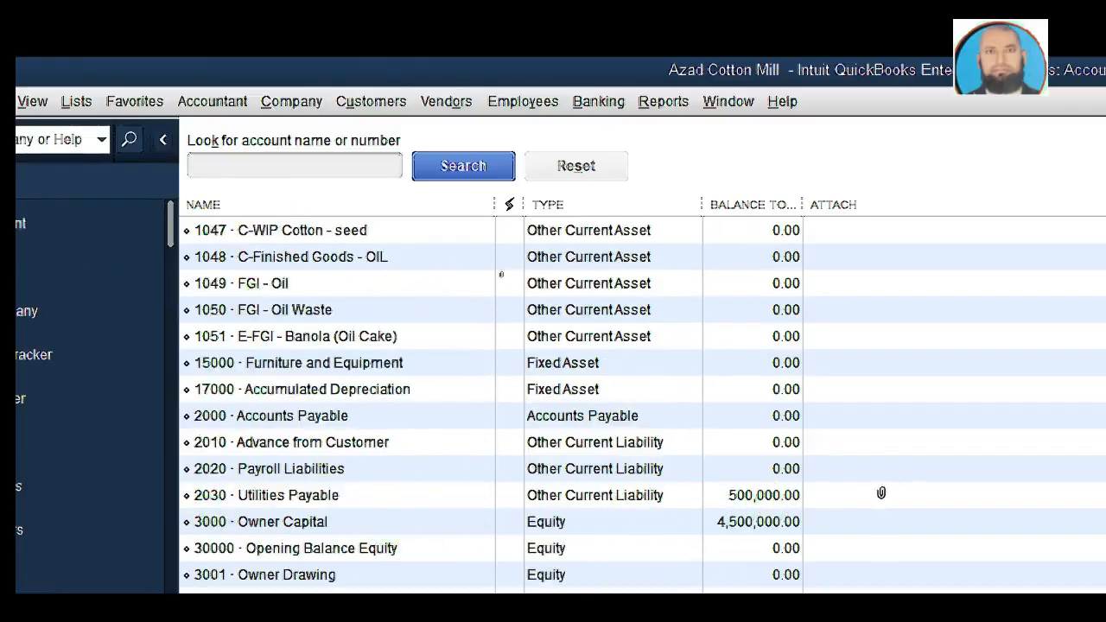
{"action": "scroll", "coordinate": [725, 505], "scroll_direction": "down", "scroll_amount": 2}
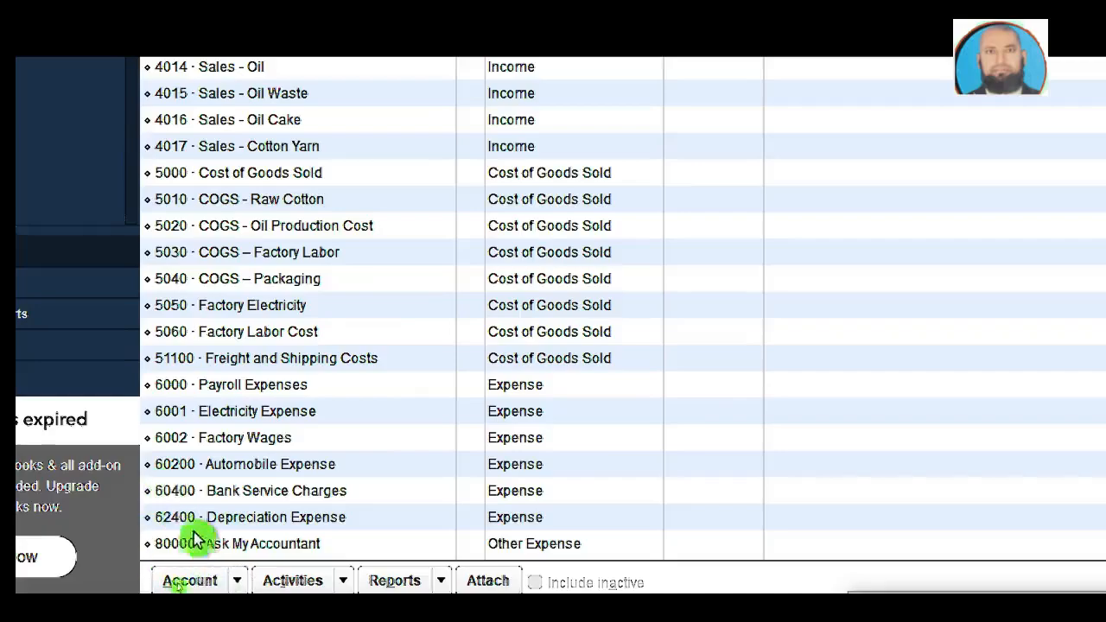
{"action": "scroll", "coordinate": [207, 492], "scroll_direction": "up", "scroll_amount": 1}
{"action": "scroll", "coordinate": [216, 454], "scroll_direction": "up", "scroll_amount": 3}
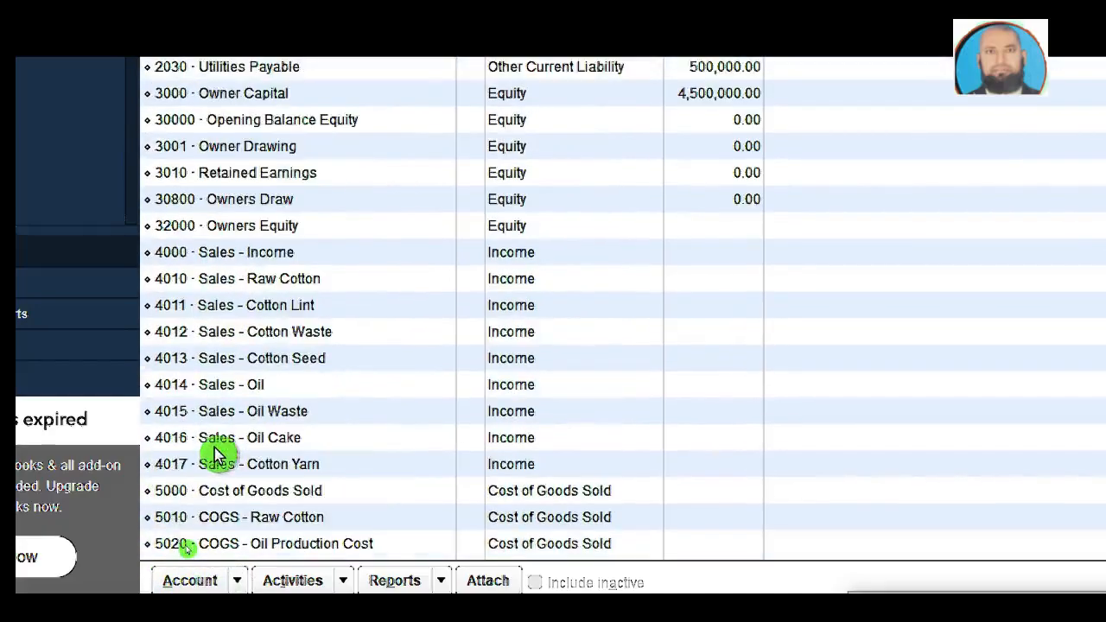
{"action": "scroll", "coordinate": [216, 453], "scroll_direction": "up", "scroll_amount": 1}
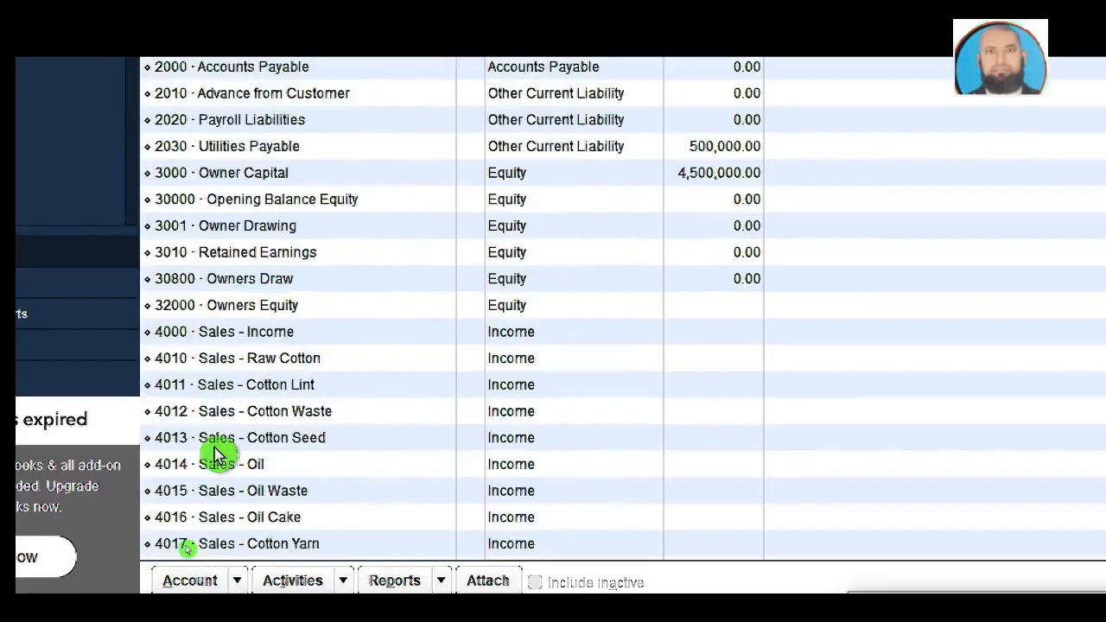
{"action": "scroll", "coordinate": [214, 449], "scroll_direction": "up", "scroll_amount": 1}
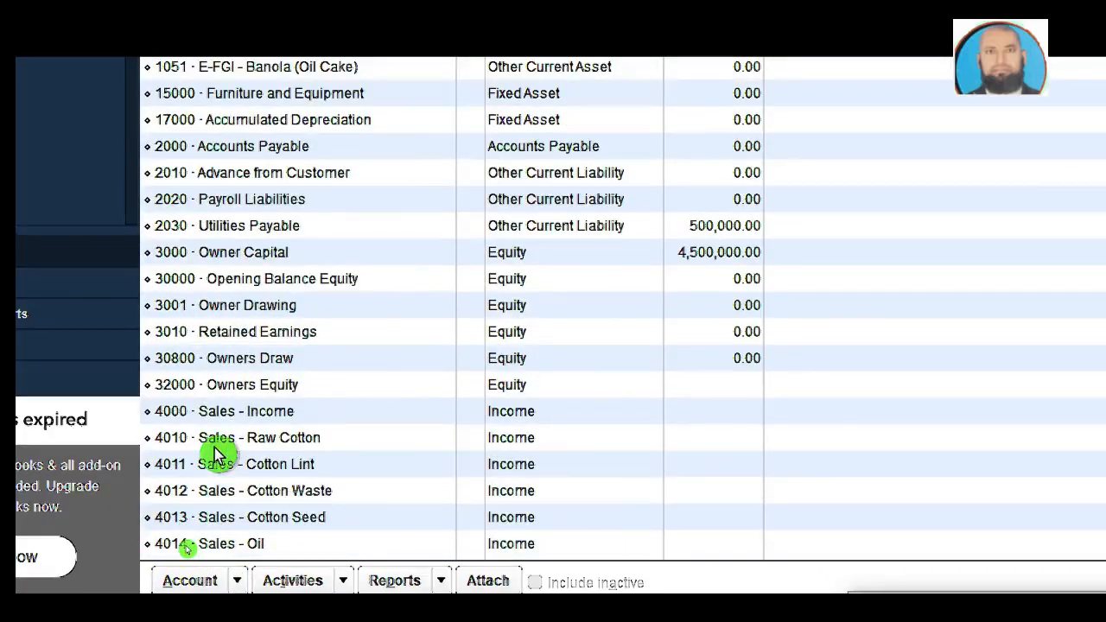
{"action": "scroll", "coordinate": [395, 113], "scroll_direction": "up", "scroll_amount": 3}
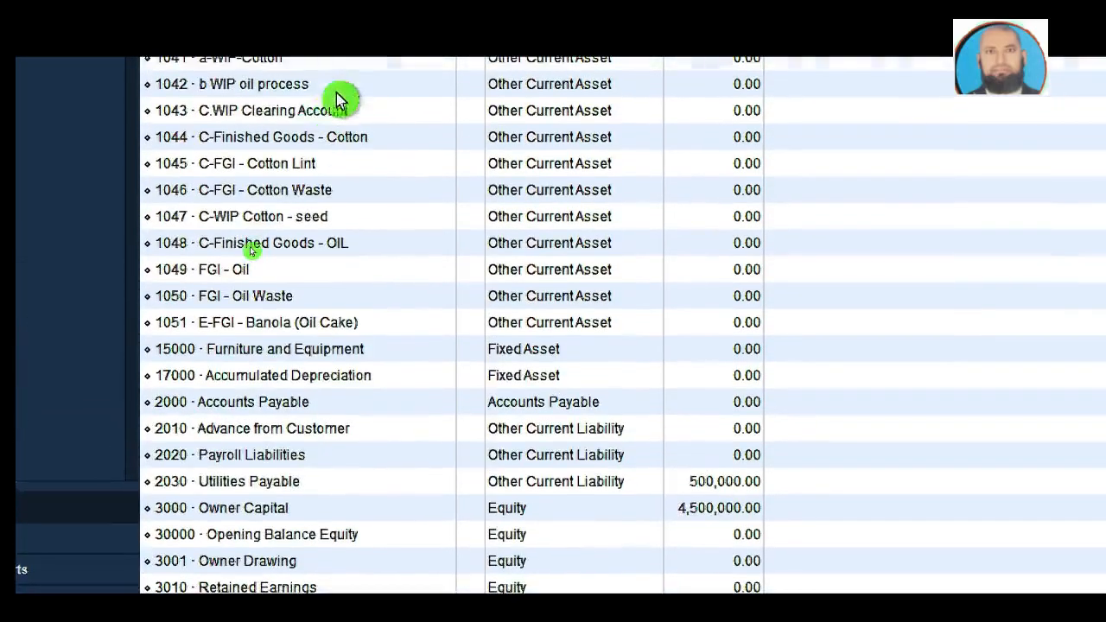
{"action": "scroll", "coordinate": [308, 91], "scroll_direction": "up", "scroll_amount": 1}
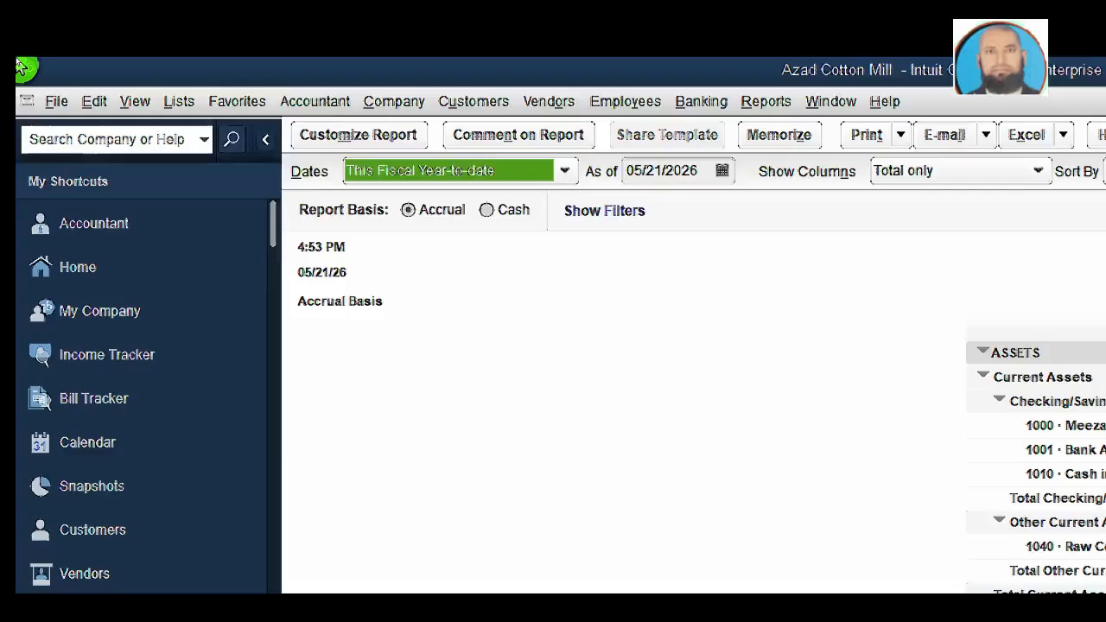
Start an inventory adjustment of type Quantity and Total Value with 1041 · a-WIP-Cotton as the adjustment account
{"action": "left_click", "coordinate": [544, 103]}
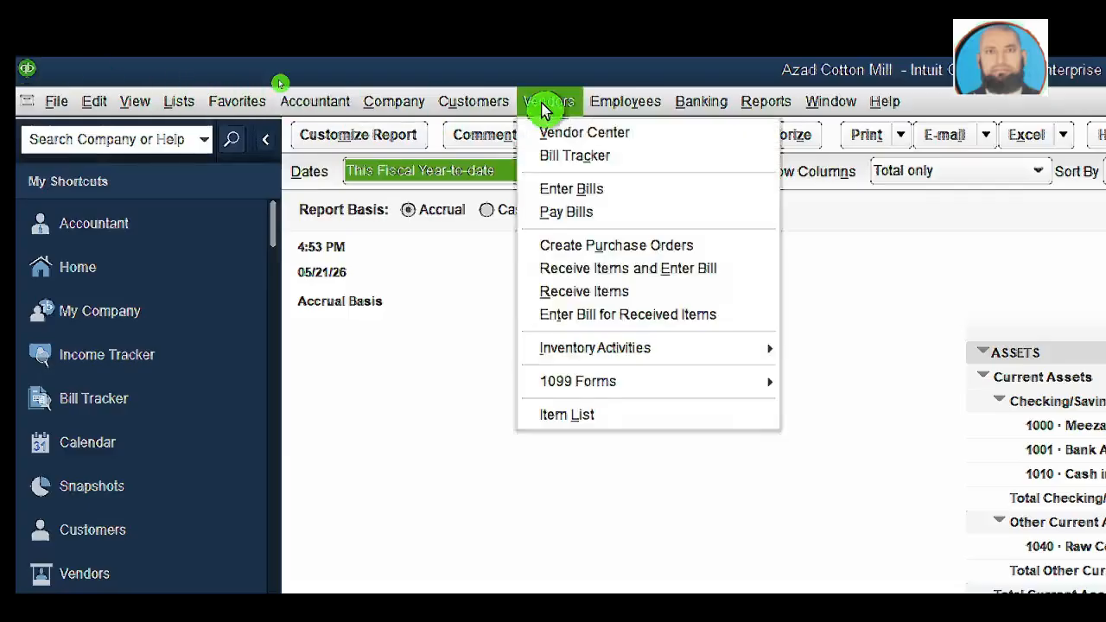
{"action": "mouse_move", "coordinate": [659, 357]}
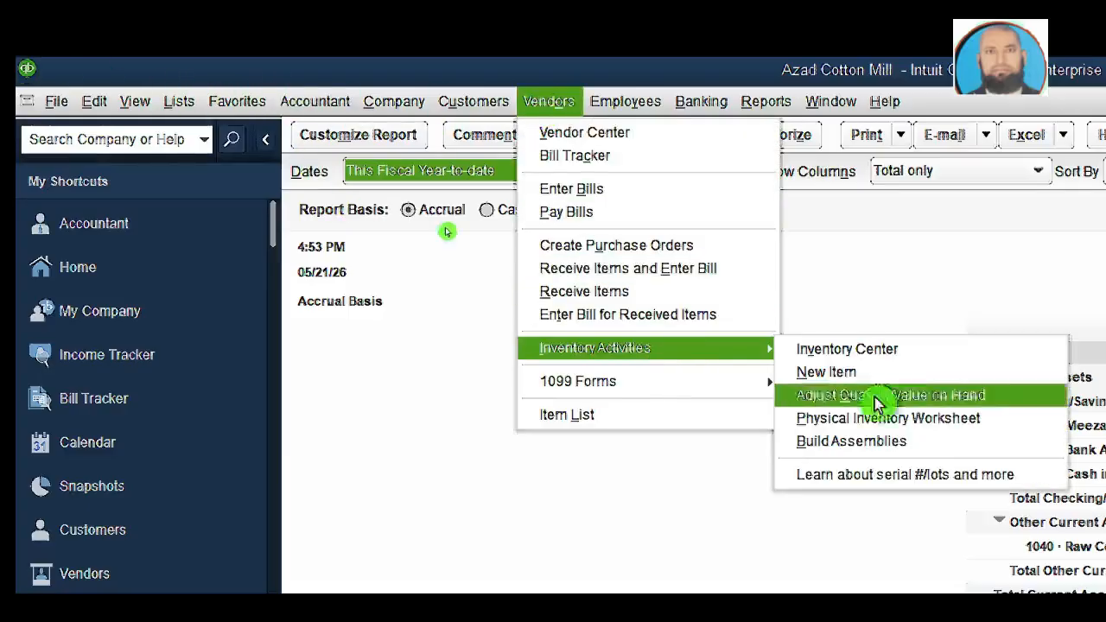
{"action": "left_click", "coordinate": [1010, 399]}
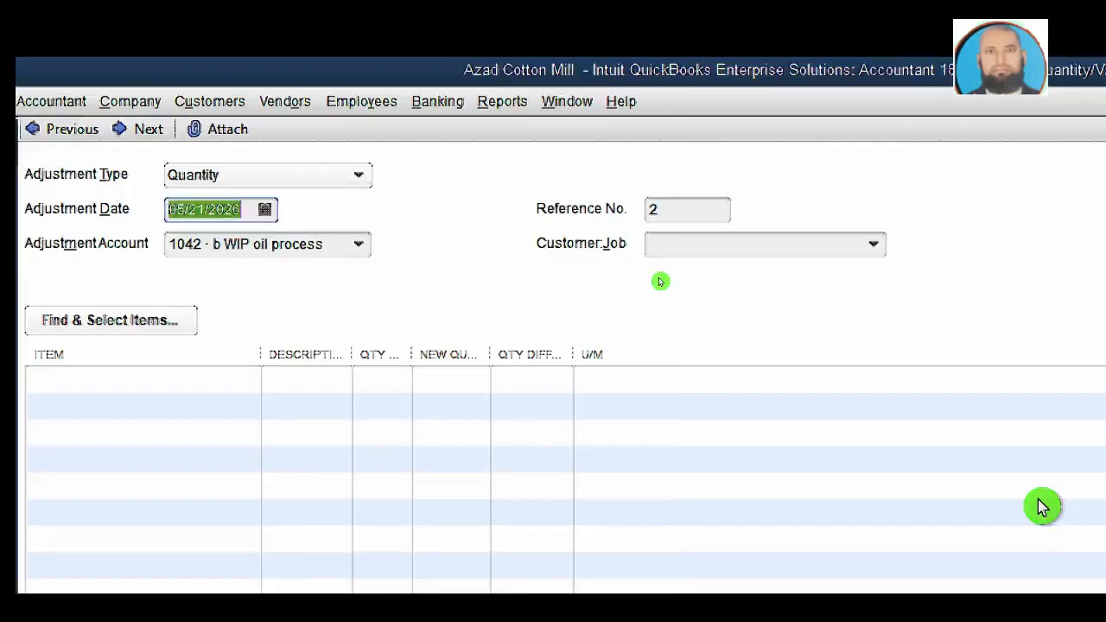
{"action": "left_click", "coordinate": [328, 175]}
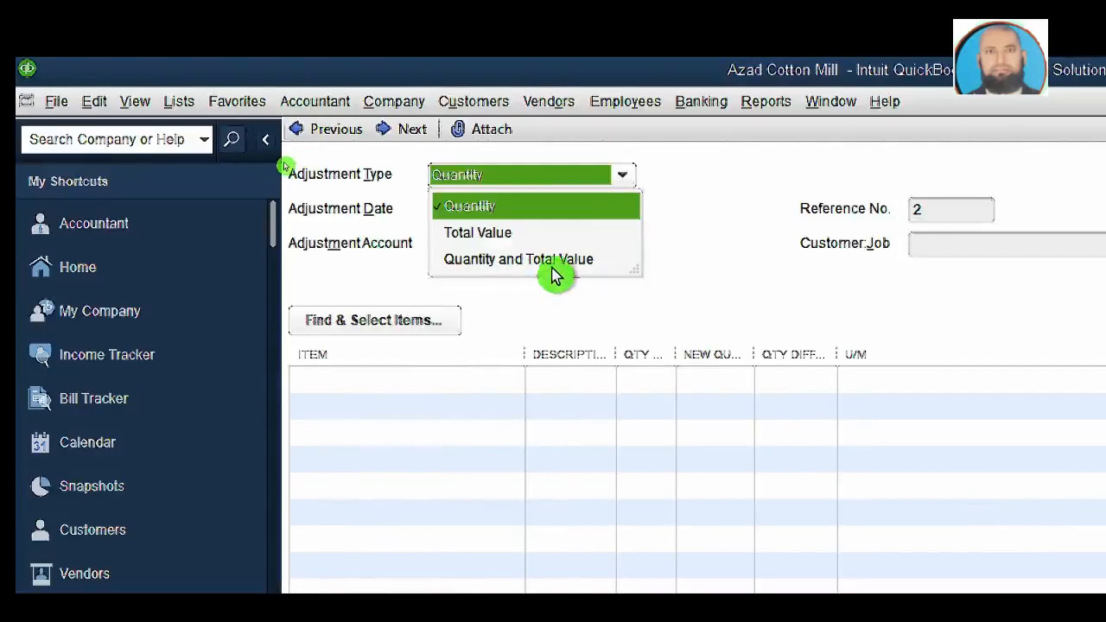
{"action": "left_click", "coordinate": [552, 265]}
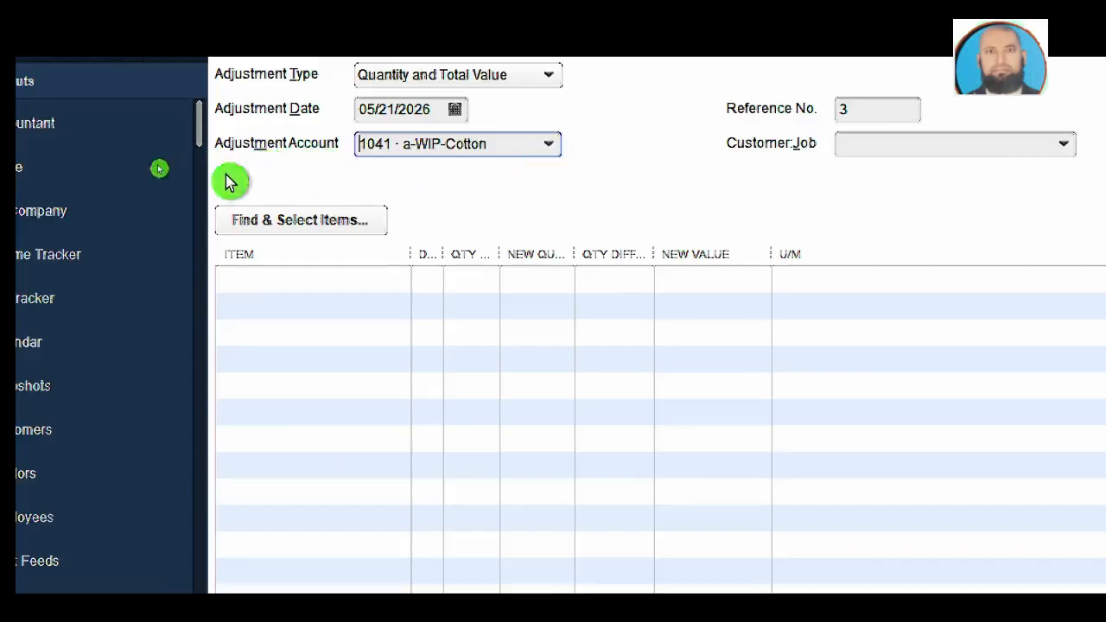
{"action": "left_click", "coordinate": [560, 155]}
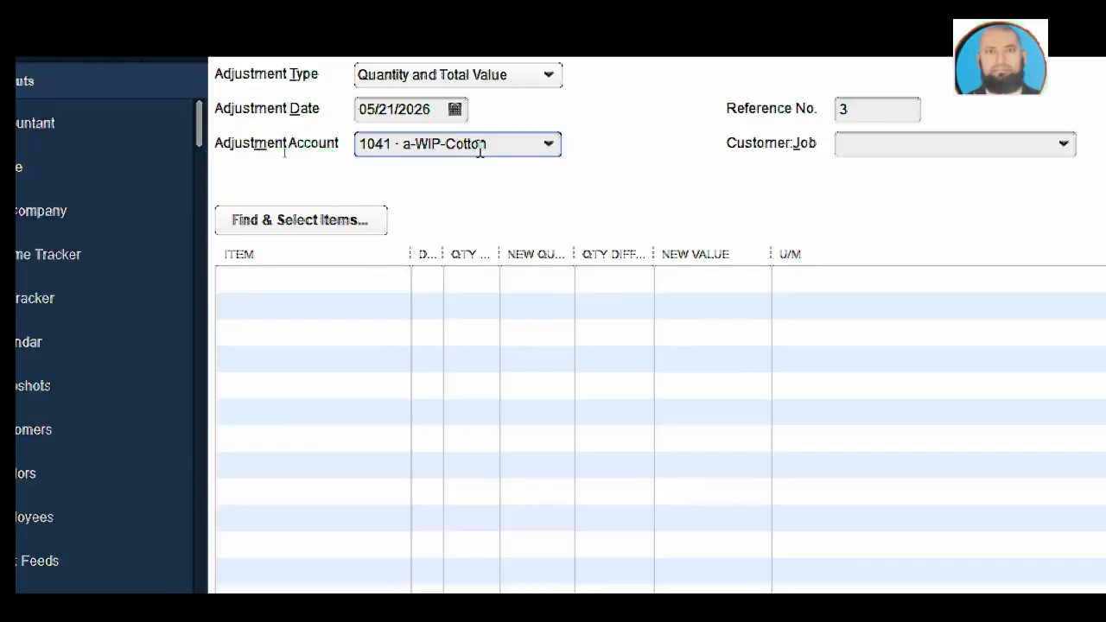
{"action": "left_click", "coordinate": [437, 160]}
Add 1-Raw Cotton to the adjustment and set its new quantity to 0
{"action": "left_click", "coordinate": [328, 274]}
{"action": "left_click", "coordinate": [403, 282]}
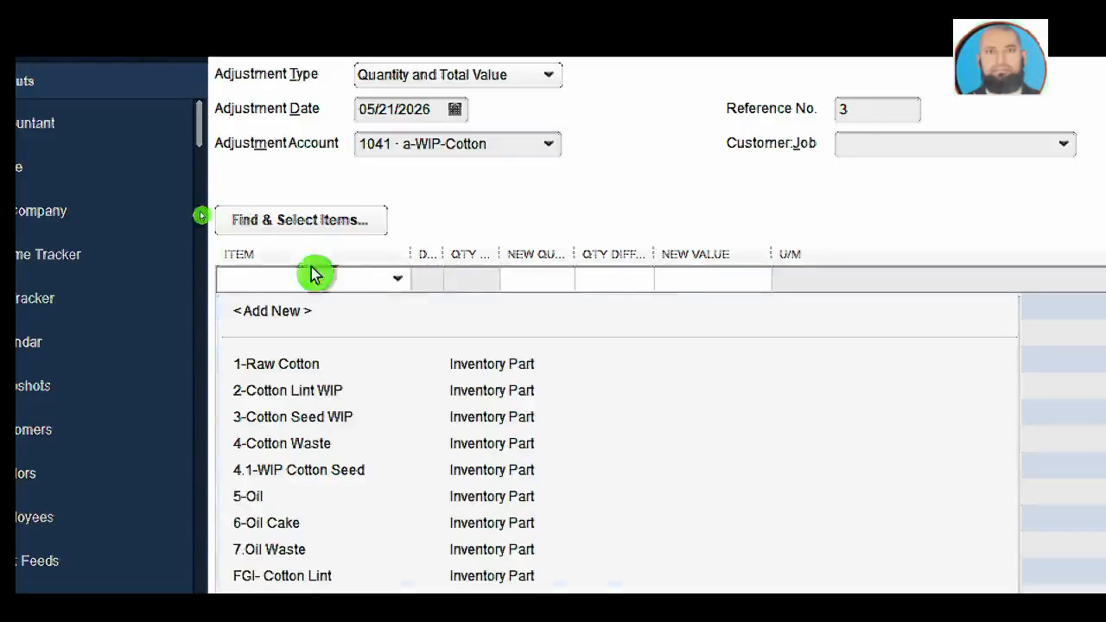
{"action": "left_click", "coordinate": [302, 370]}
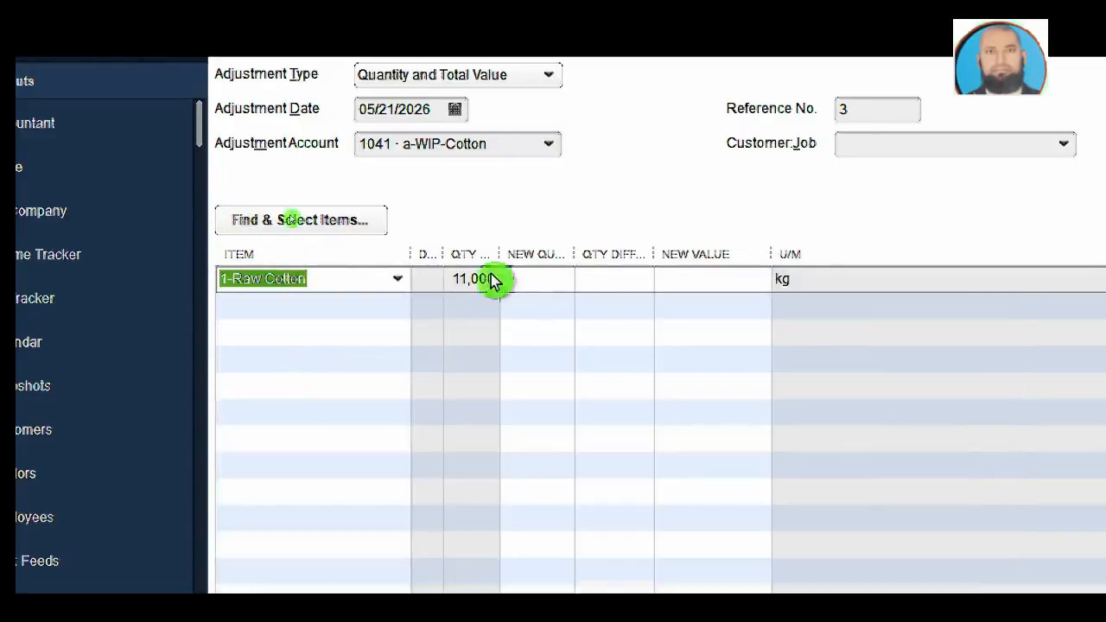
{"action": "left_click", "coordinate": [542, 289]}
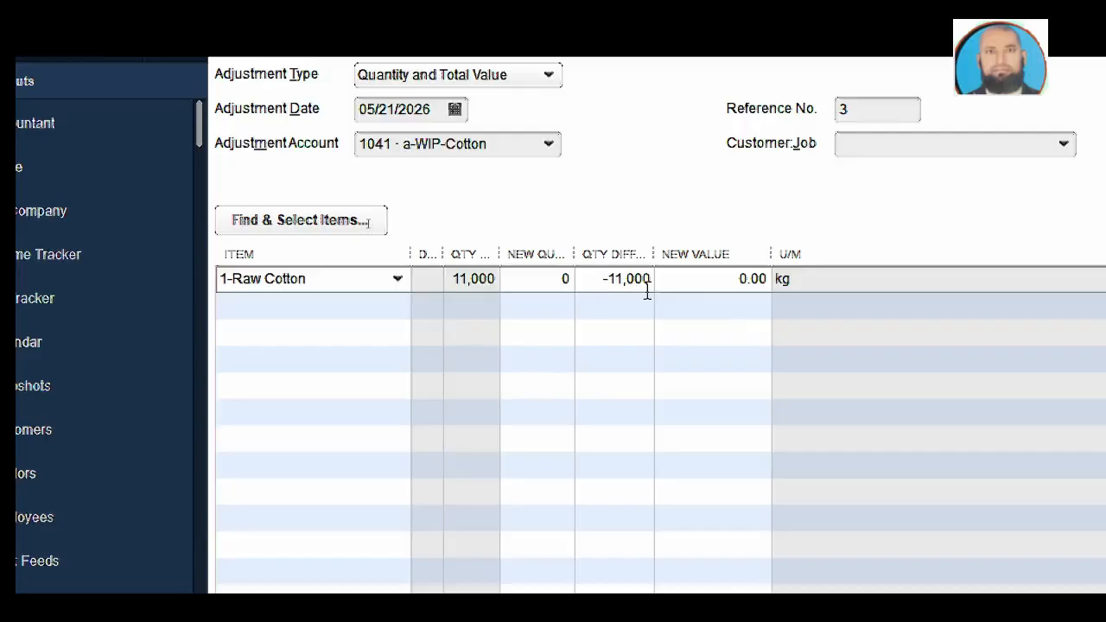
Add the items 2-Cotton Lint WIP, 3-Cotton Seed WIP and 4-Cotton Waste to the adjustment
{"action": "left_click", "coordinate": [271, 310]}
{"action": "left_click", "coordinate": [402, 308]}
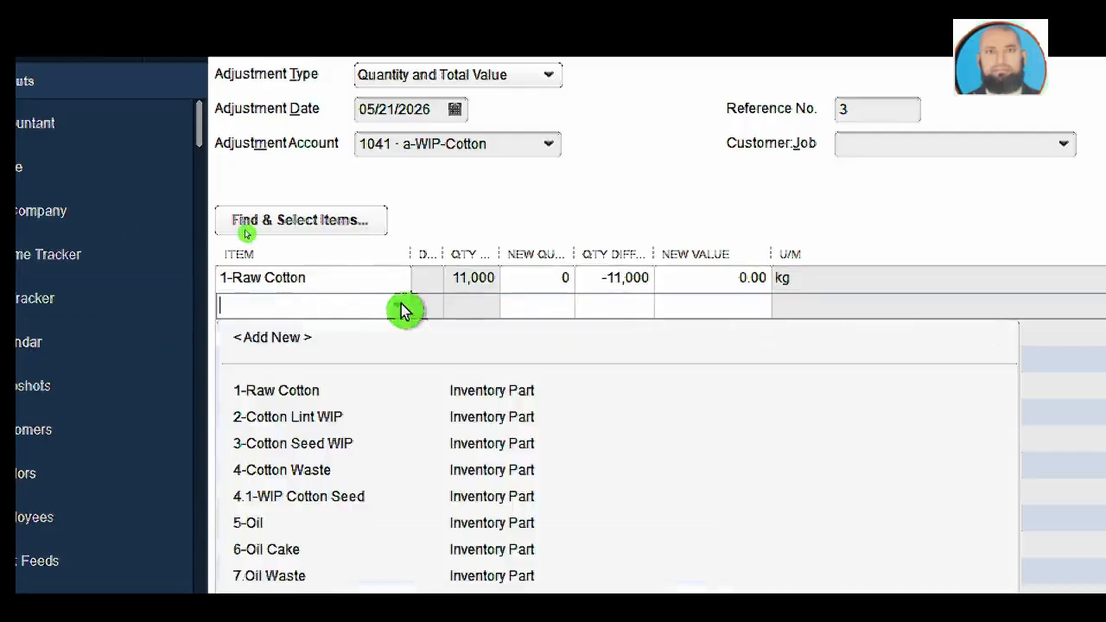
{"action": "left_click", "coordinate": [309, 421]}
{"action": "left_click", "coordinate": [321, 330]}
{"action": "left_click", "coordinate": [321, 473]}
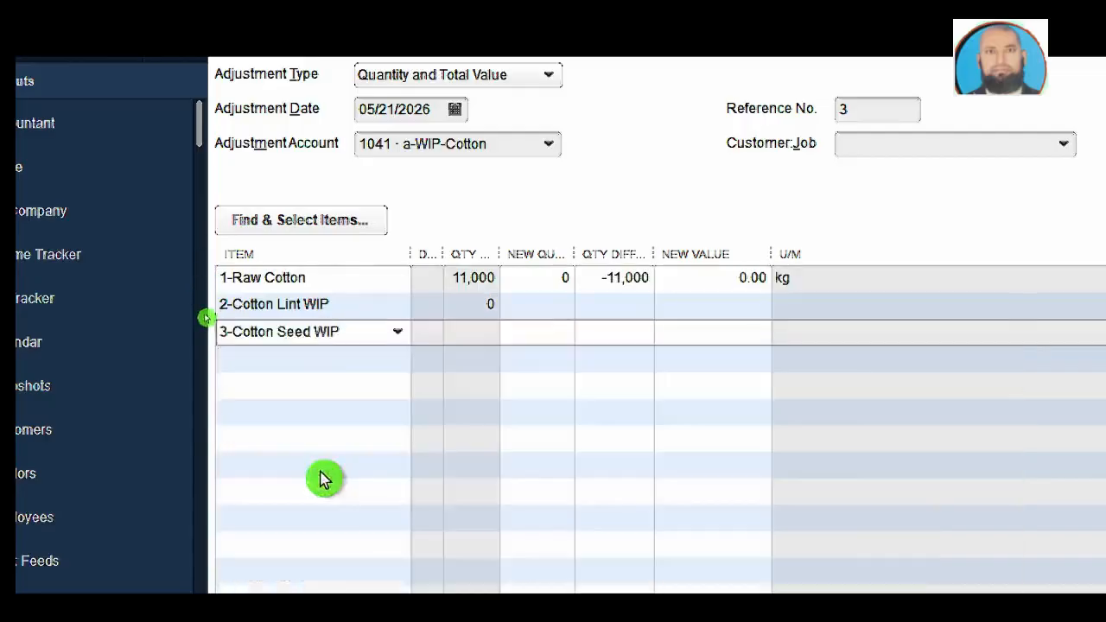
{"action": "left_click", "coordinate": [287, 362]}
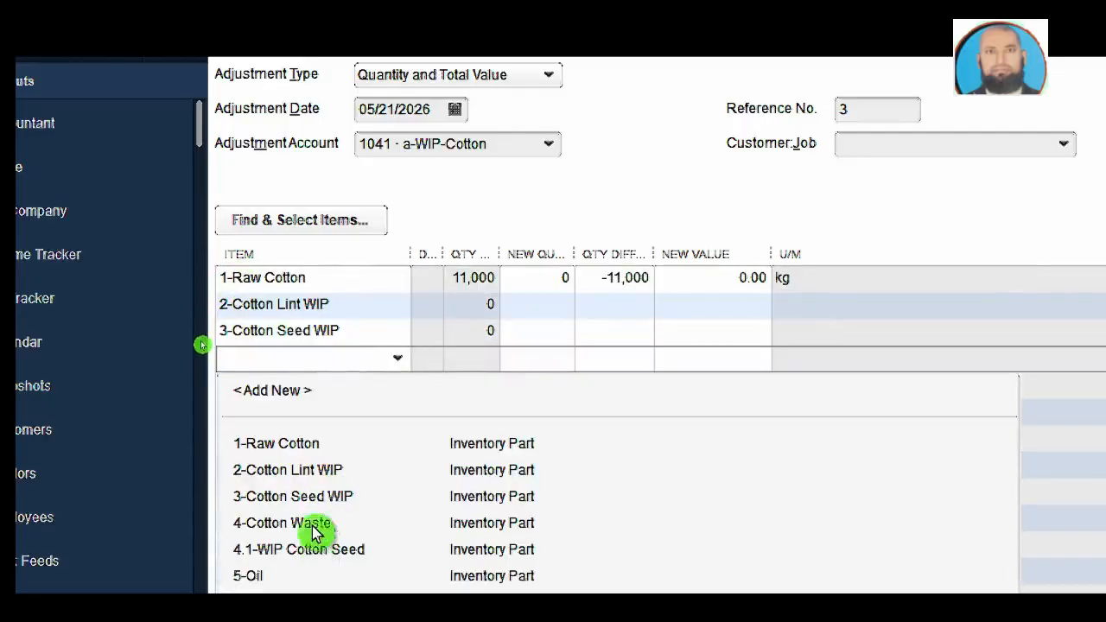
{"action": "left_click", "coordinate": [307, 520]}
Set the new quantities to 6,000 for 2-Cotton Lint WIP, 4,500 for 3-Cotton Seed WIP and 500 for 4-Cotton Waste
{"action": "left_click", "coordinate": [561, 306]}
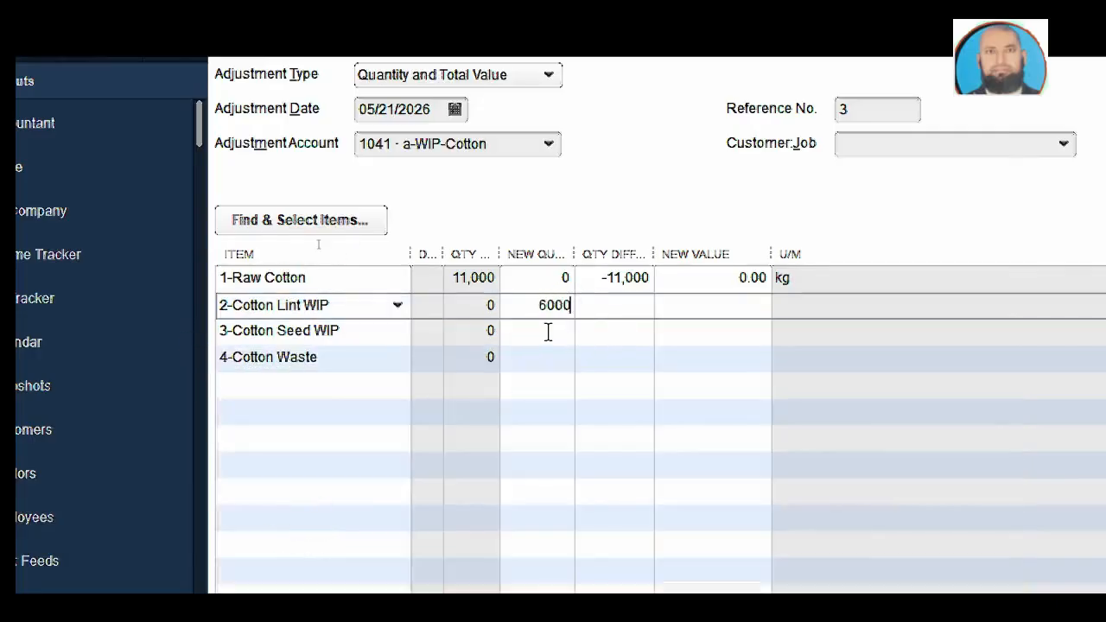
{"action": "type", "text": "6000"}
{"action": "left_click", "coordinate": [547, 332]}
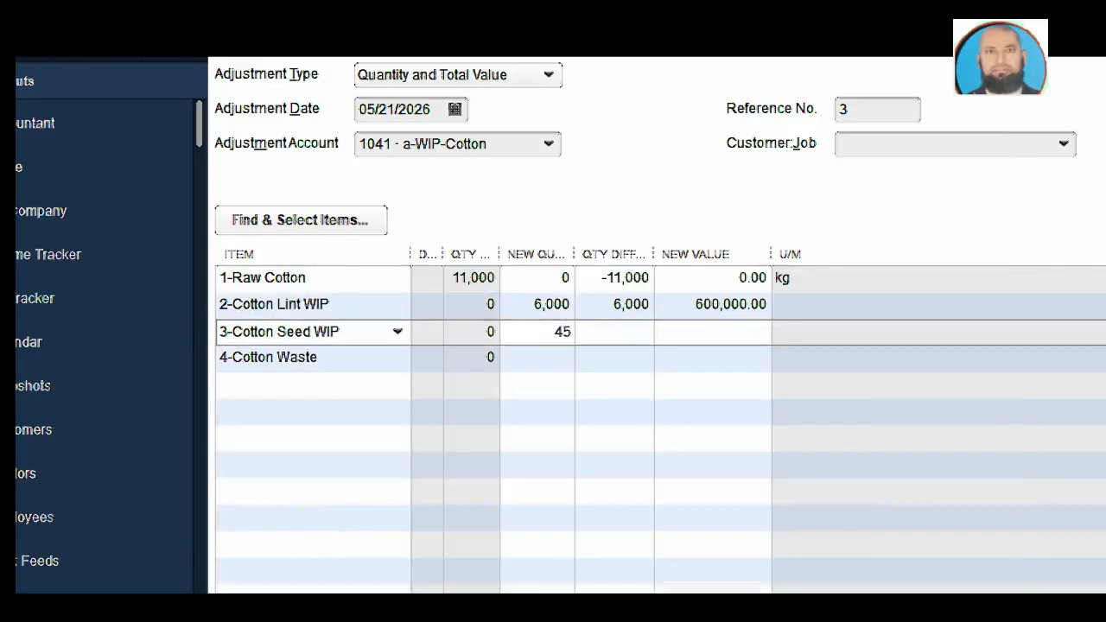
{"action": "left_click", "coordinate": [551, 357]}
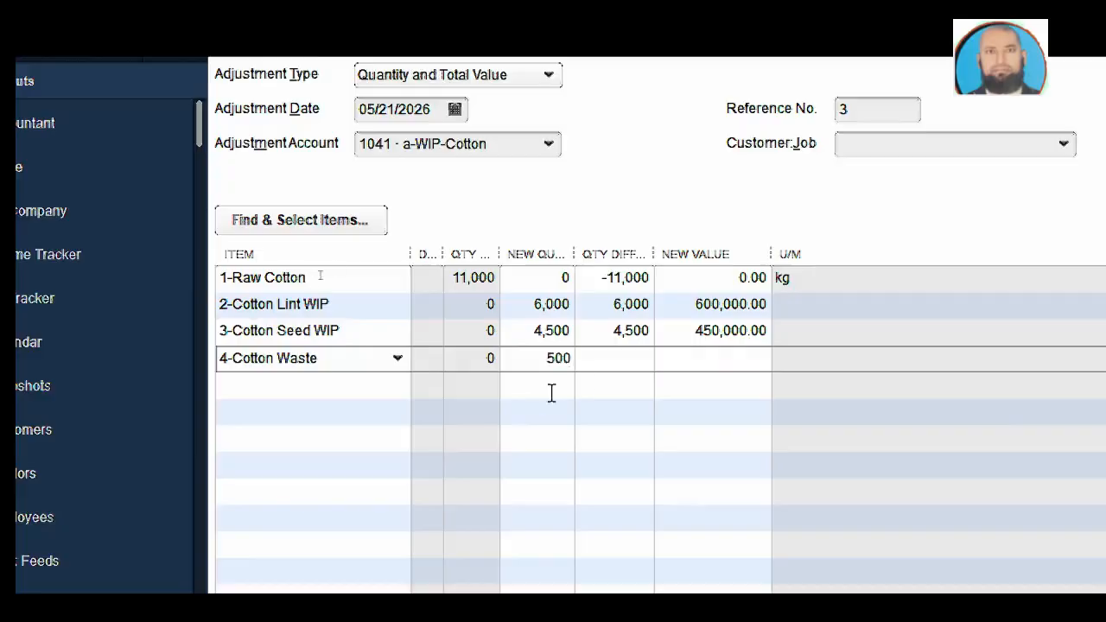
{"action": "type", "text": "500"}
{"action": "left_click", "coordinate": [600, 361]}
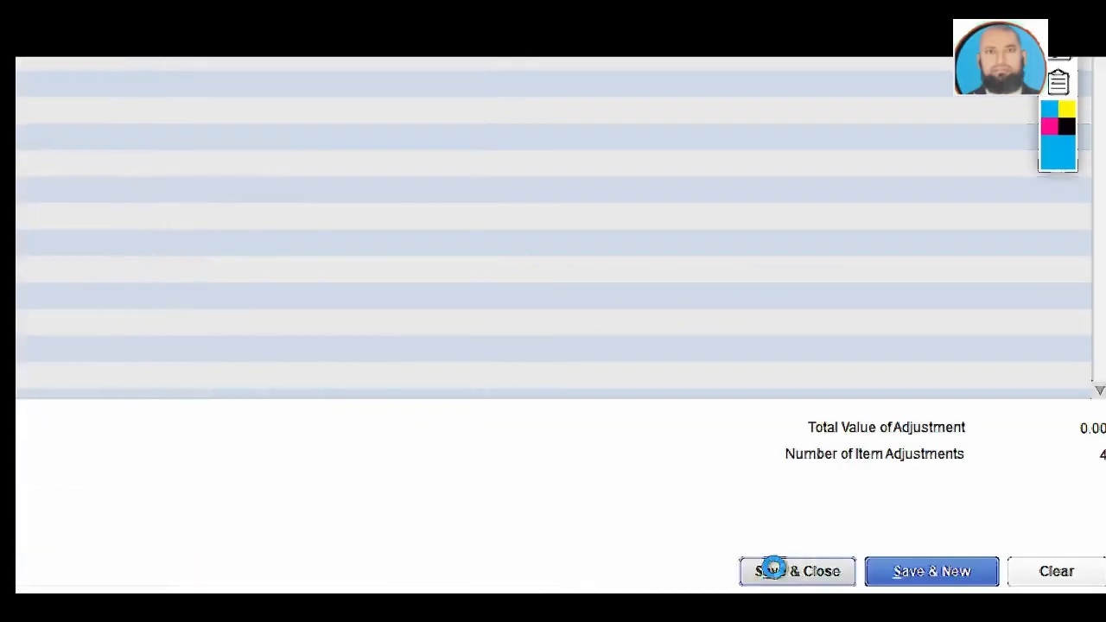
Save and close the inventory adjustment, and refresh the balance sheet to review the accounts
{"action": "left_click", "coordinate": [773, 568]}
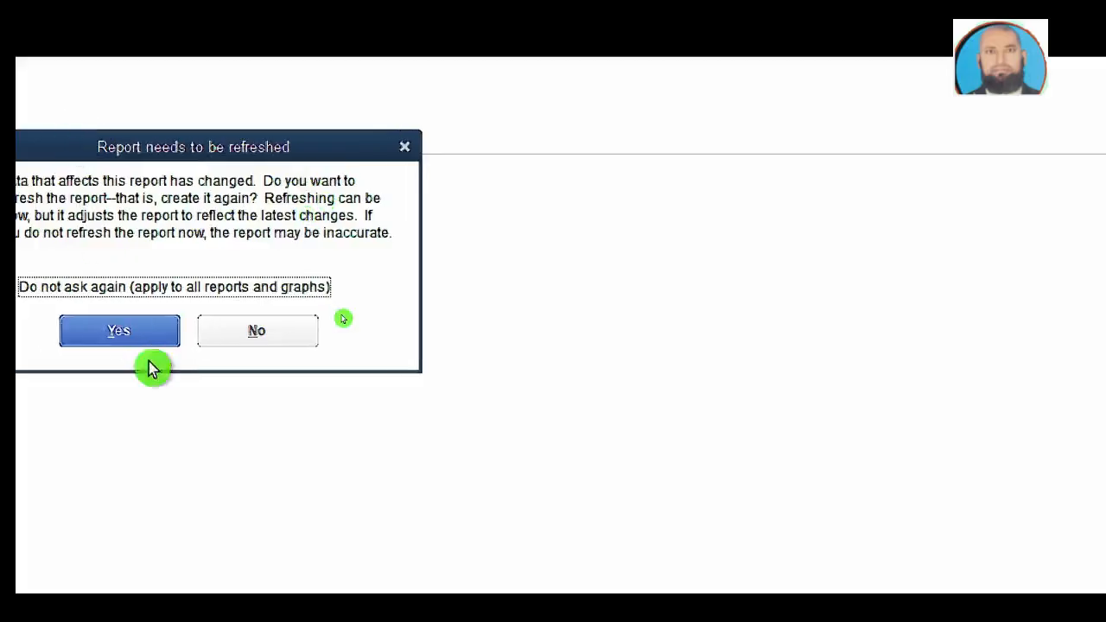
{"action": "left_click", "coordinate": [136, 341]}
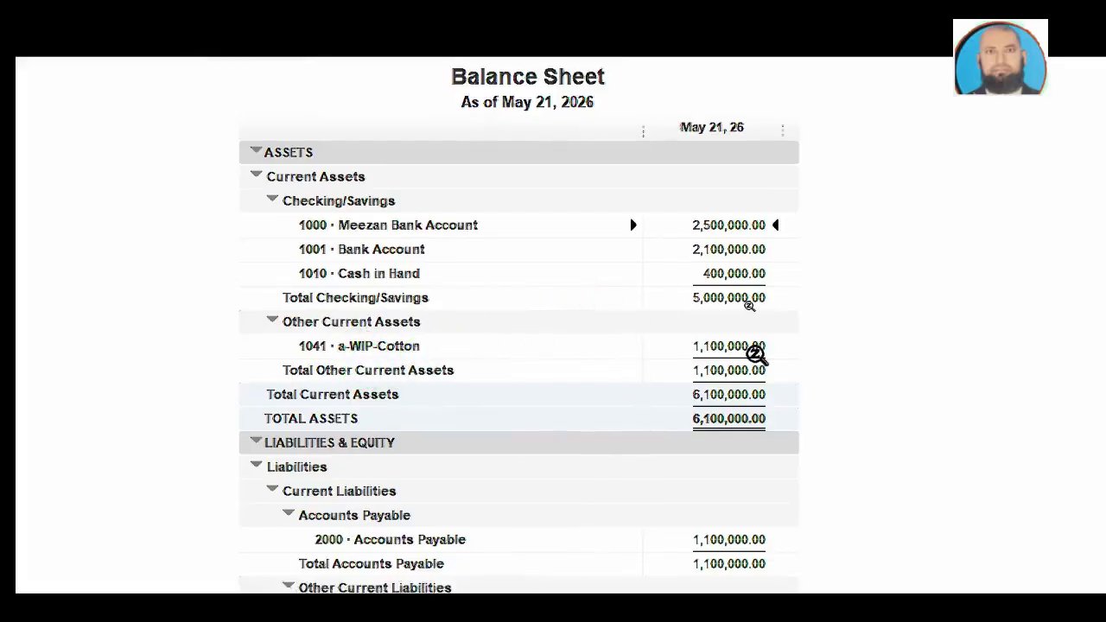
{"action": "scroll", "coordinate": [750, 475], "scroll_direction": "down", "scroll_amount": 3}
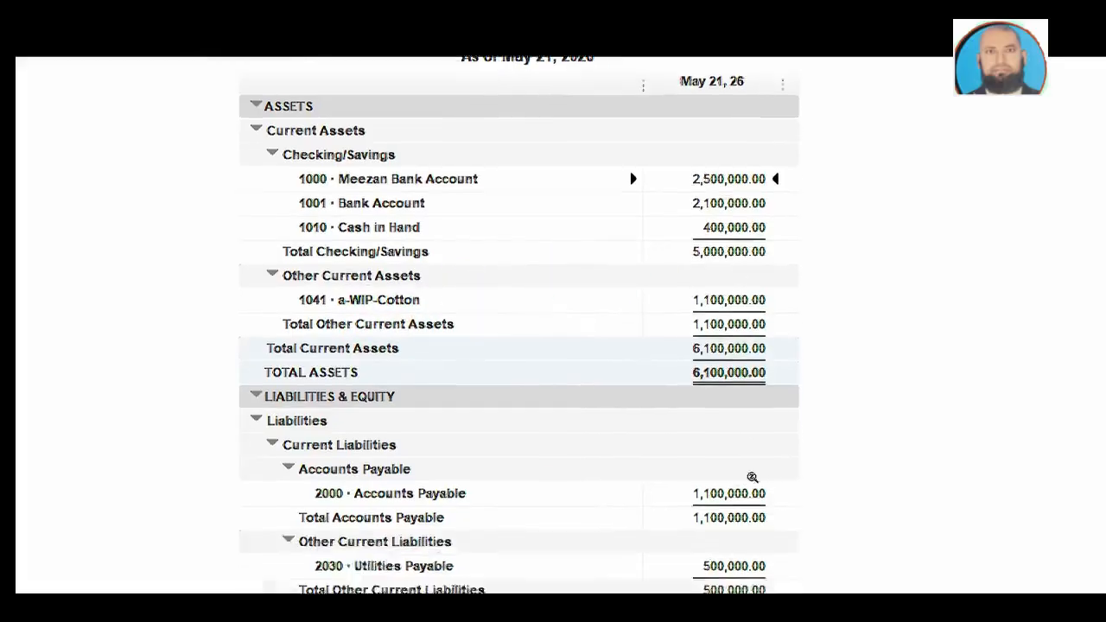
{"action": "scroll", "coordinate": [758, 513], "scroll_direction": "down", "scroll_amount": 1}
Open the Inventory Valuation Summary report to review the on-hand quantities and asset values of the cotton items
{"action": "left_click", "coordinate": [583, 101]}
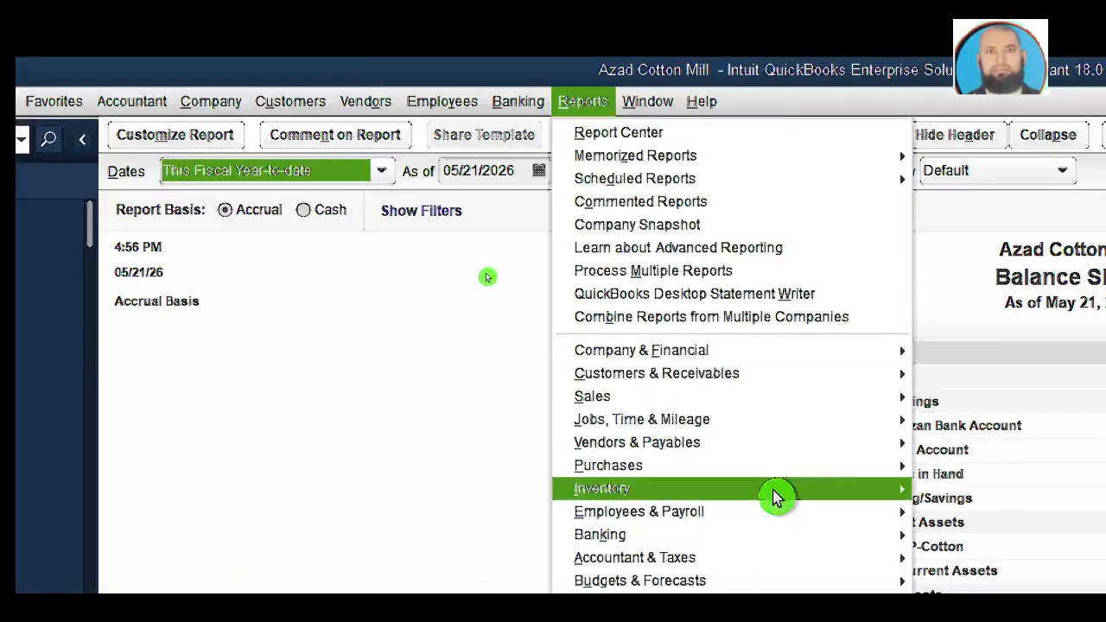
{"action": "mouse_move", "coordinate": [781, 496]}
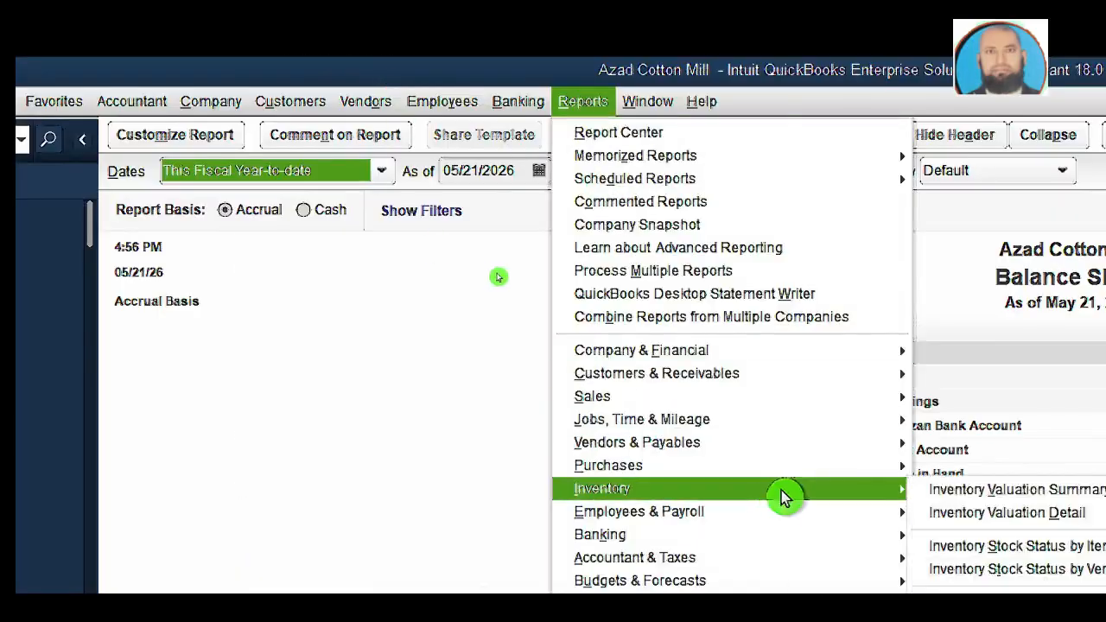
{"action": "left_click", "coordinate": [990, 491]}
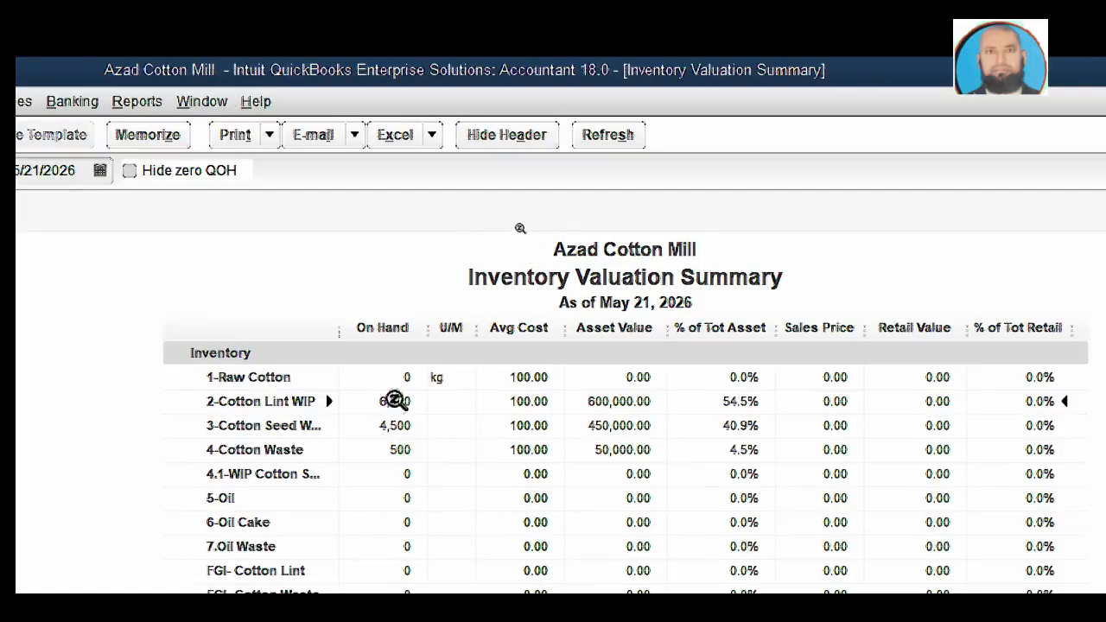
{"action": "left_click", "coordinate": [392, 427]}
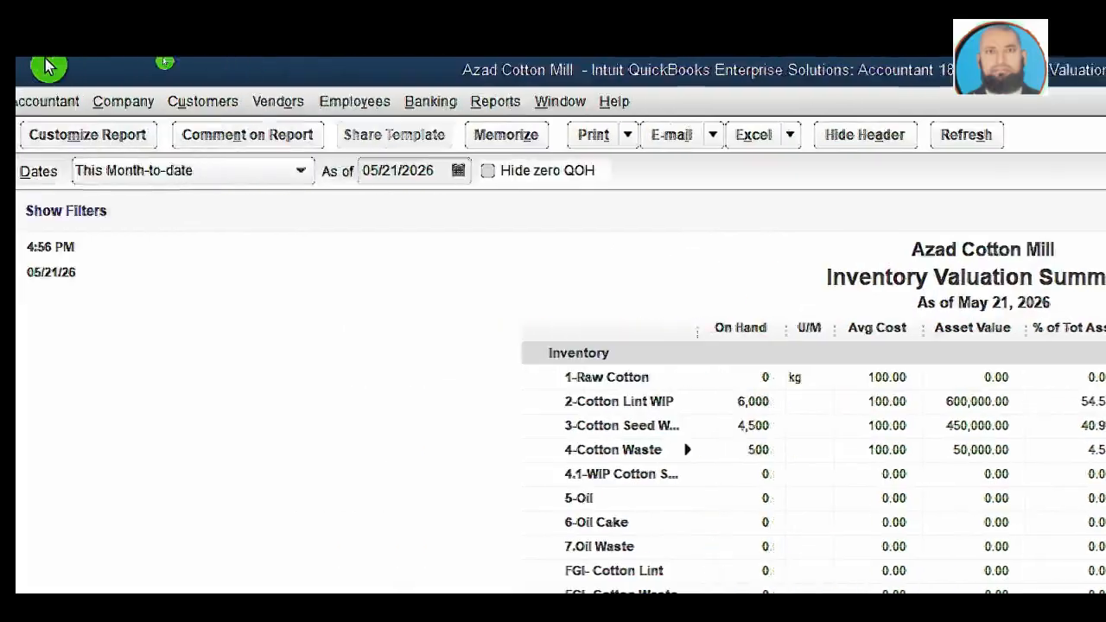
Open the Item List to check the total quantities of the lint, seed and waste items
{"action": "left_click", "coordinate": [64, 101]}
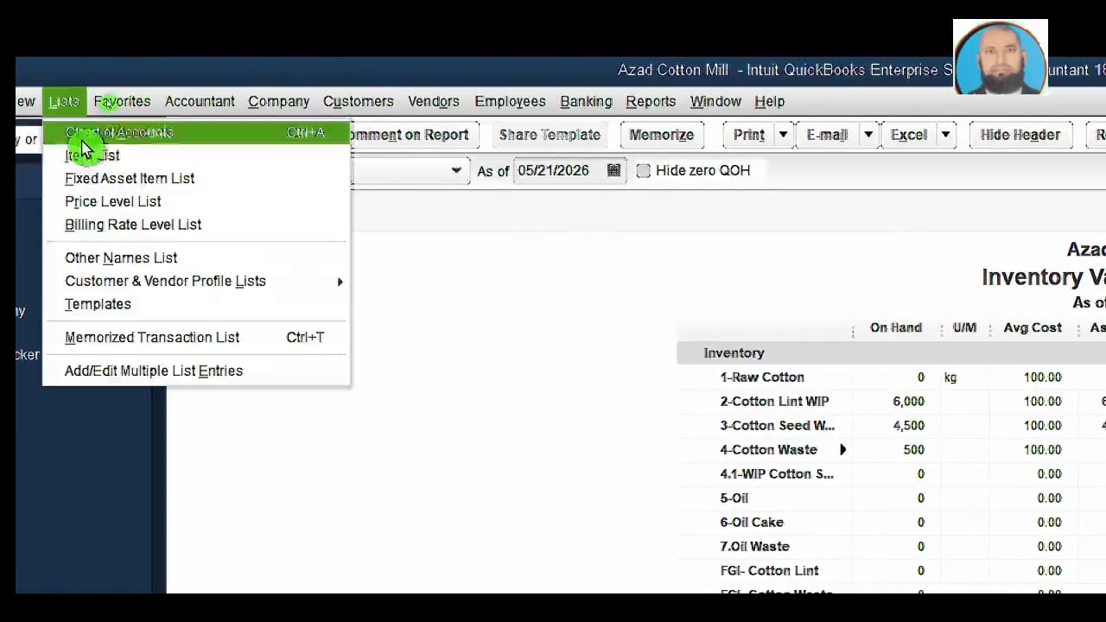
{"action": "left_click", "coordinate": [89, 157]}
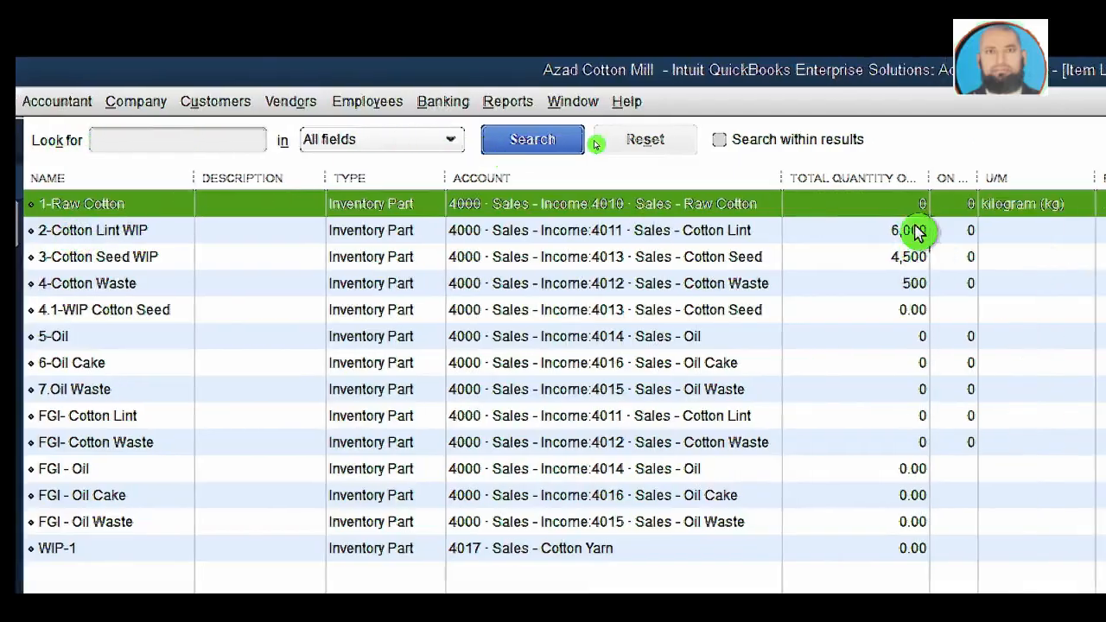
{"action": "left_click", "coordinate": [912, 288]}
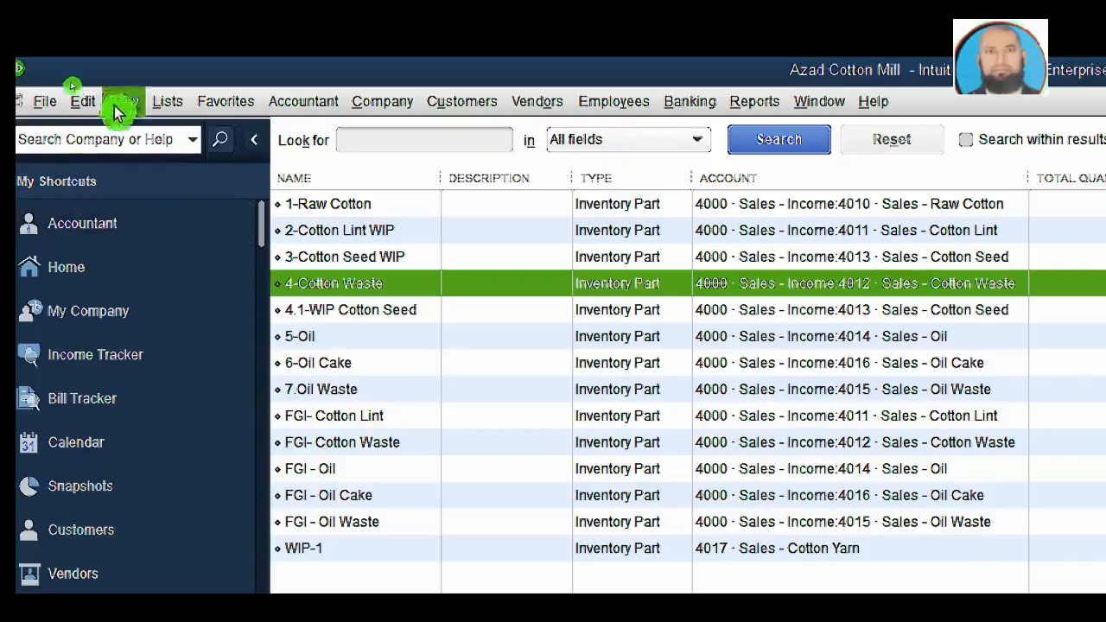
Open the Chart of Accounts to check the balances of 1040 Raw Cotton Inventory and 1041 a-WIP-Cotton
{"action": "left_click", "coordinate": [321, 103]}
{"action": "left_click", "coordinate": [321, 169]}
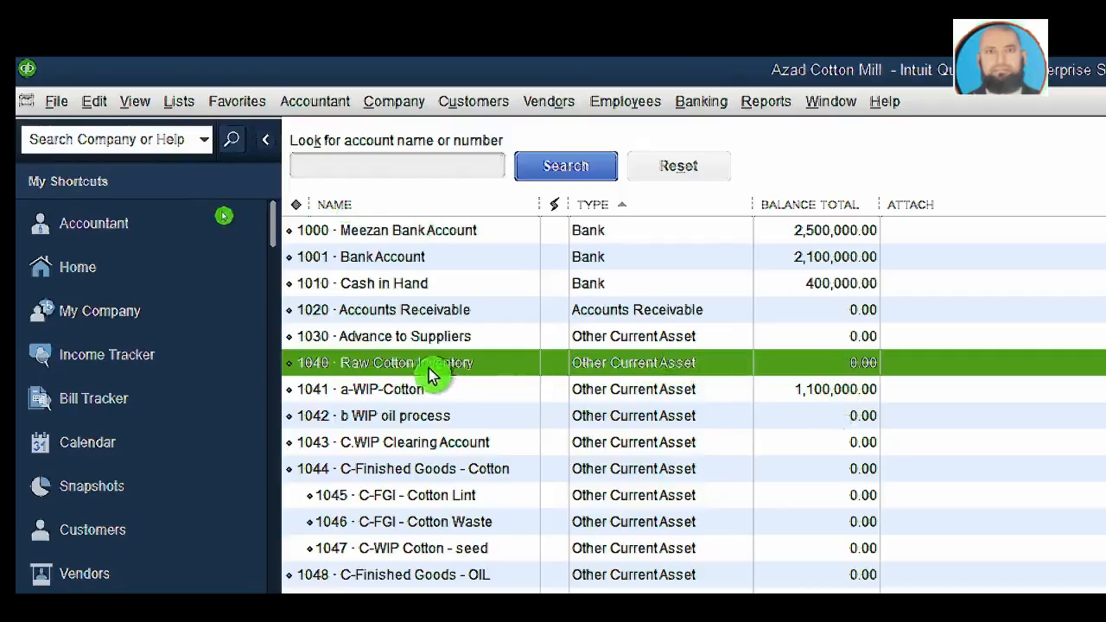
{"action": "left_click", "coordinate": [774, 398]}
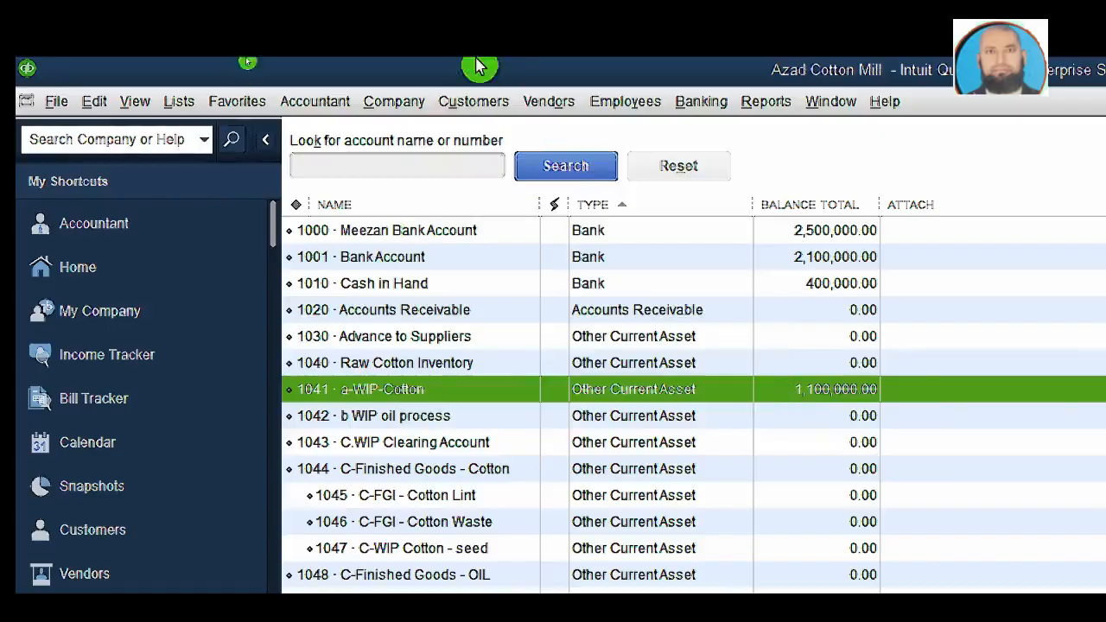
Start a new inventory quantity adjustment with 1043 C.WIP Clearing Account as the adjustment account
{"action": "left_click", "coordinate": [548, 101]}
{"action": "mouse_move", "coordinate": [596, 348]}
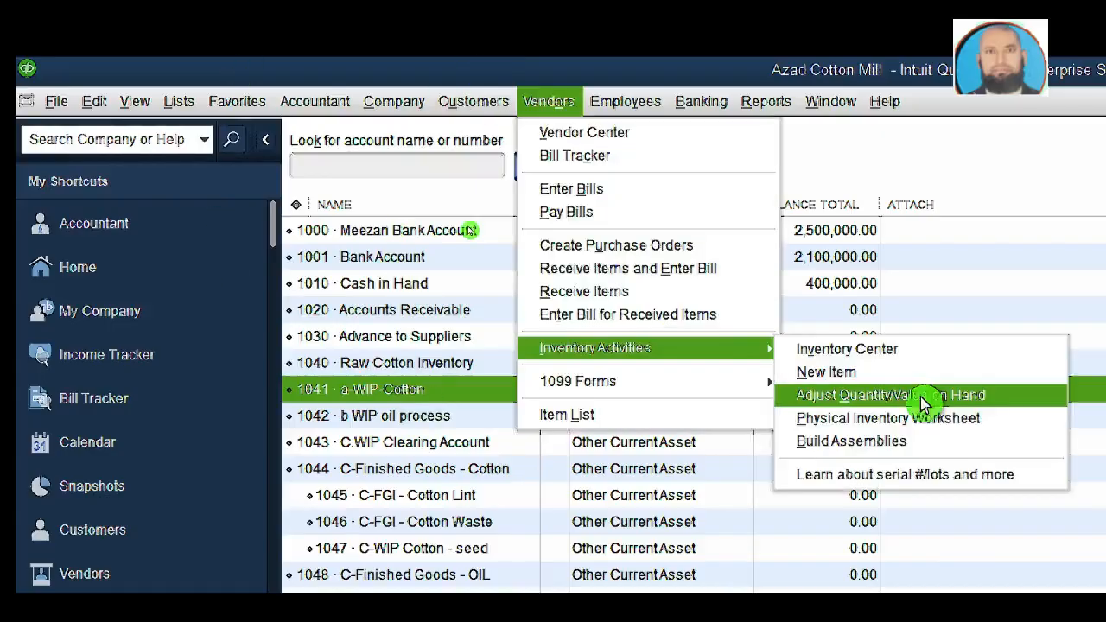
{"action": "left_click", "coordinate": [923, 398]}
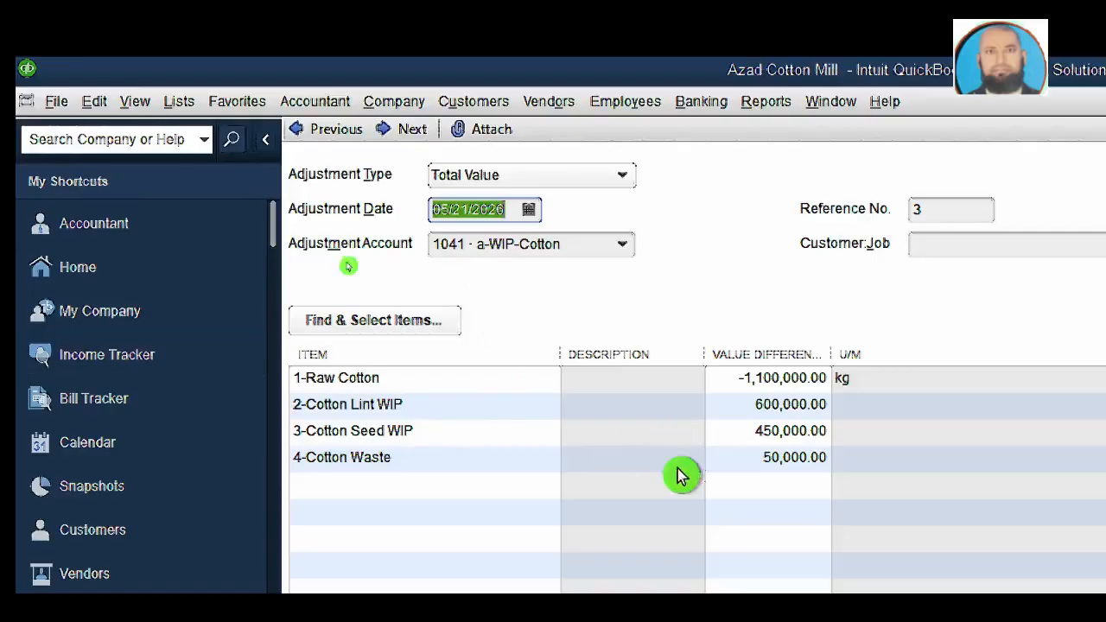
{"action": "left_click", "coordinate": [401, 135]}
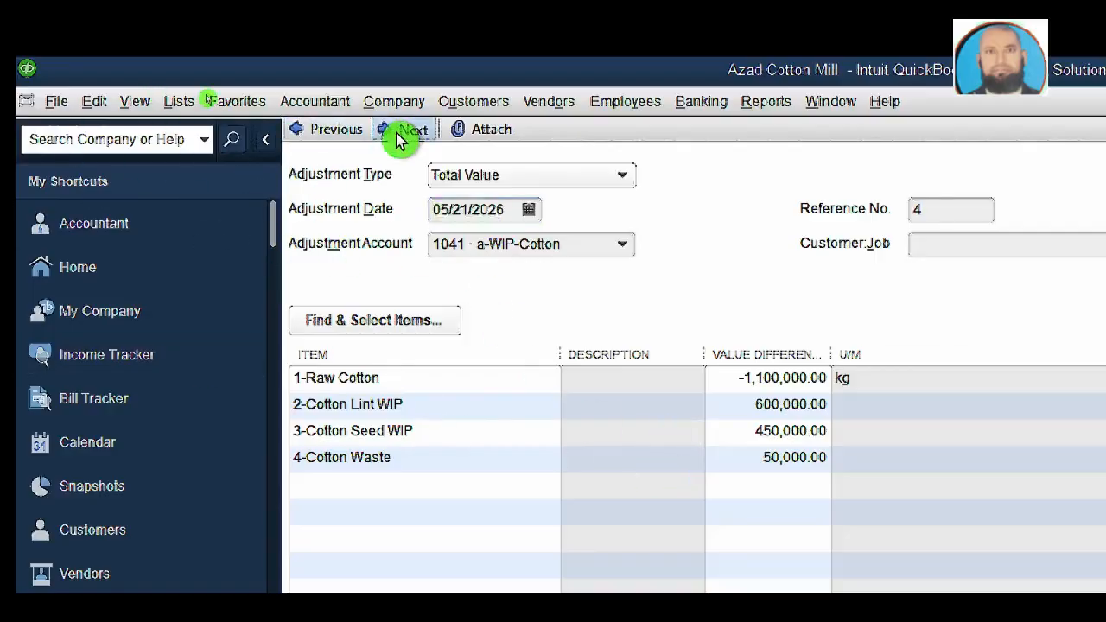
{"action": "left_click", "coordinate": [630, 246]}
{"action": "left_click", "coordinate": [631, 249]}
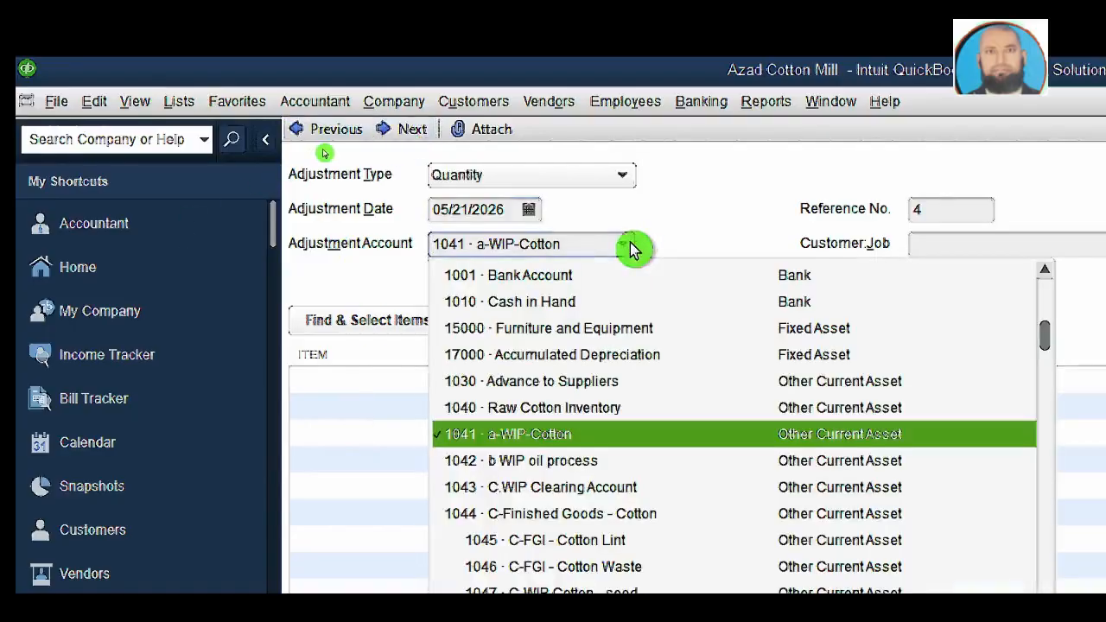
{"action": "left_click", "coordinate": [576, 492]}
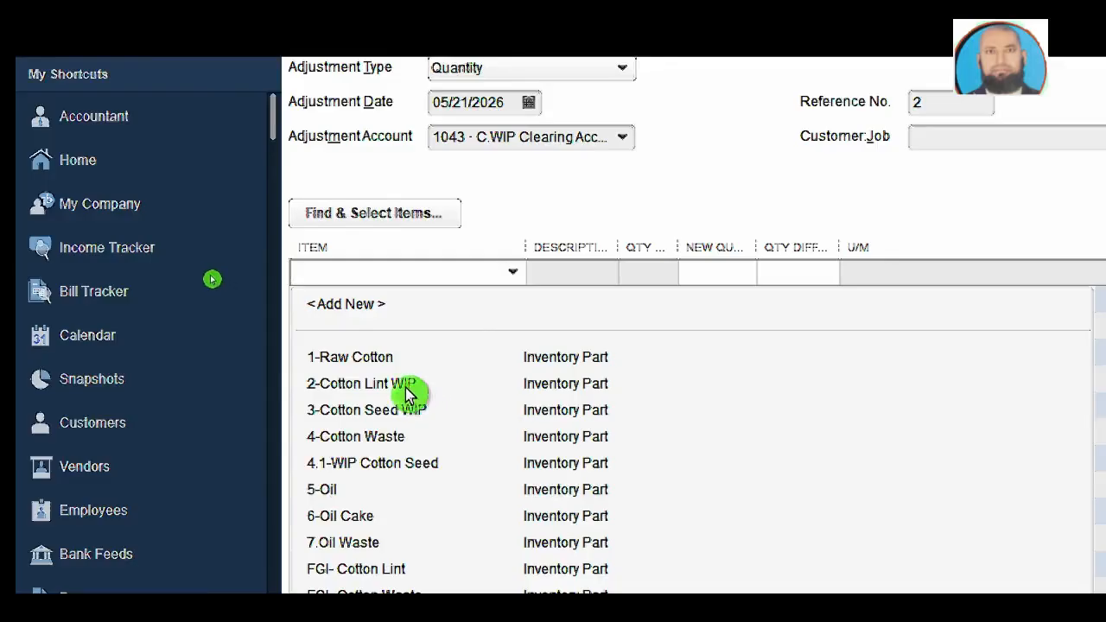
Add the items 2-Cotton Lint WIP and 4-Cotton Waste to the adjustment
{"action": "left_click", "coordinate": [406, 388]}
{"action": "left_click", "coordinate": [404, 387]}
{"action": "left_click", "coordinate": [406, 298]}
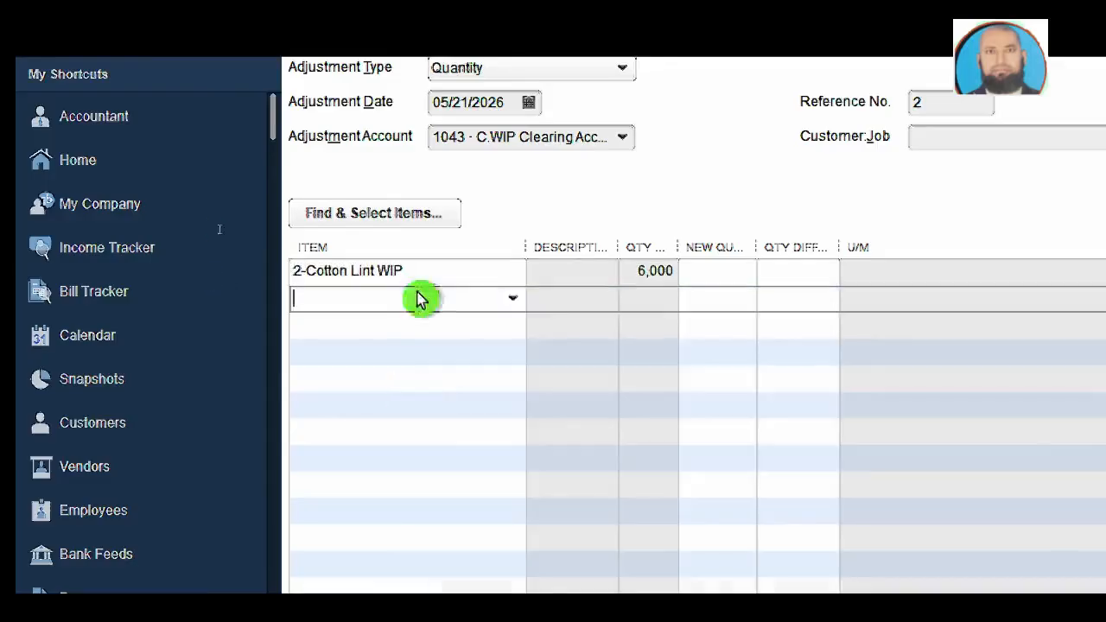
{"action": "left_click", "coordinate": [513, 299]}
{"action": "left_click", "coordinate": [407, 462]}
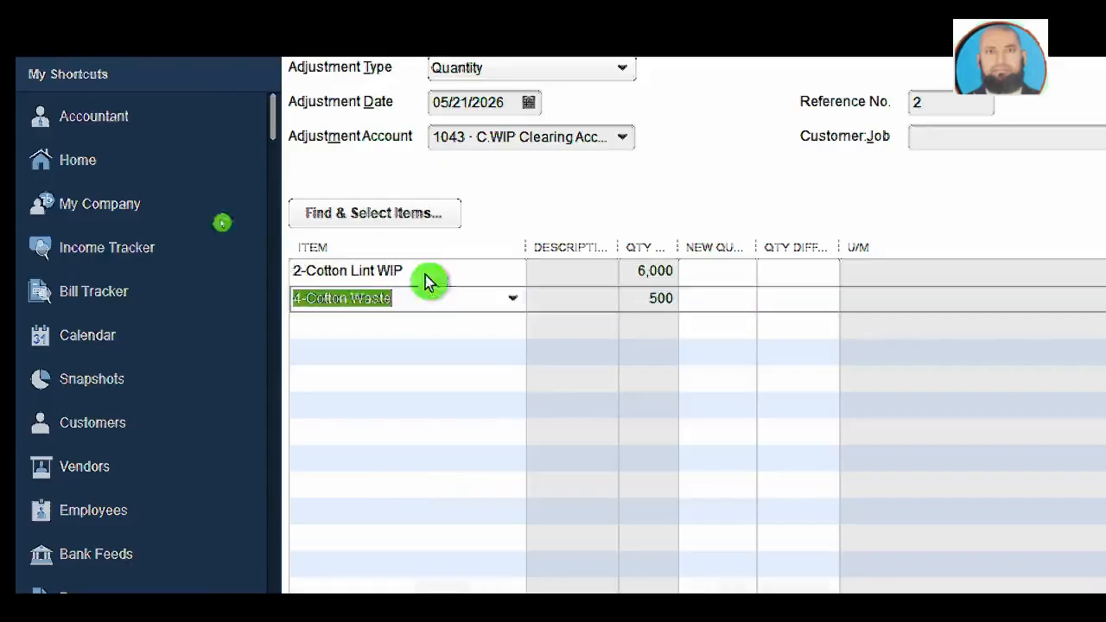
Add the finished goods items FGI- Cotton Lint and FGI- Cotton Waste to the adjustment
{"action": "left_click", "coordinate": [395, 329]}
{"action": "left_click", "coordinate": [513, 325]}
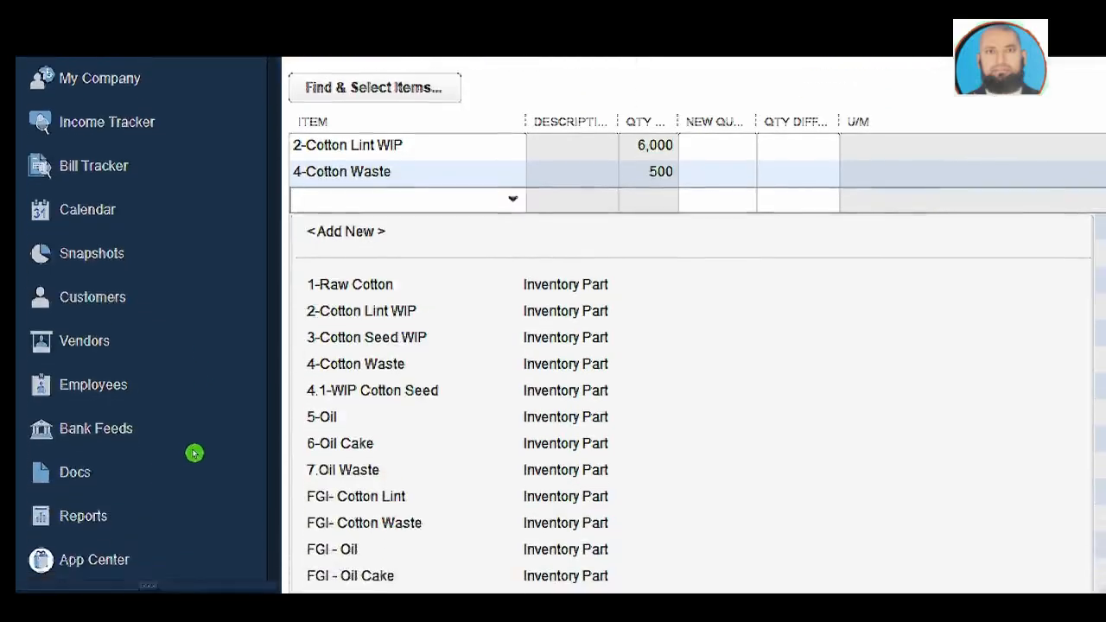
{"action": "left_click", "coordinate": [356, 458]}
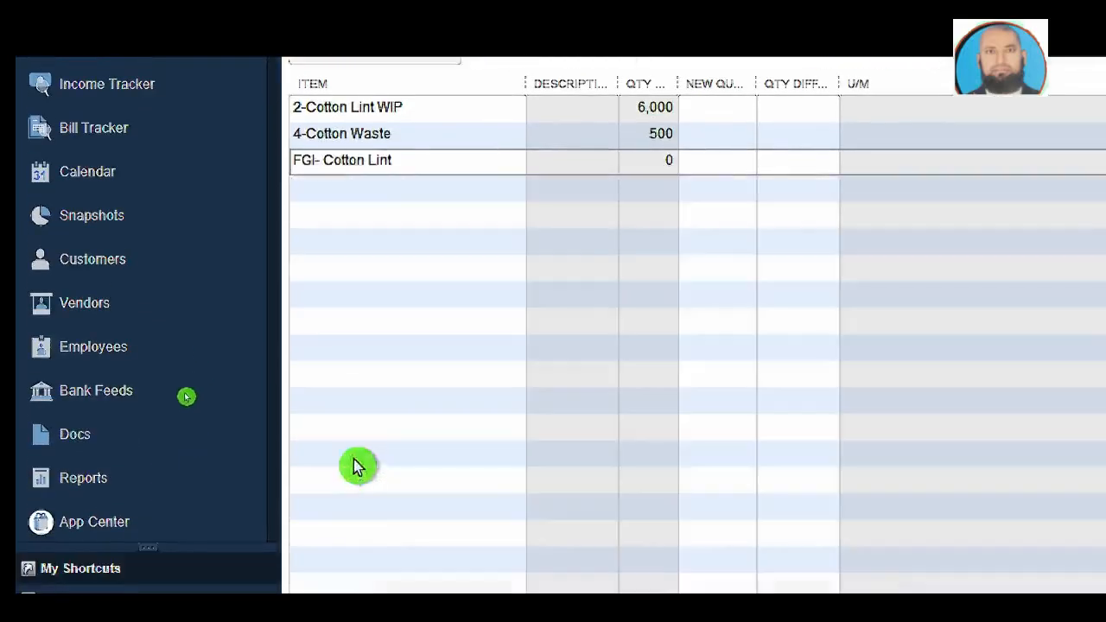
{"action": "left_click", "coordinate": [396, 186]}
{"action": "left_click", "coordinate": [515, 189]}
{"action": "left_click", "coordinate": [404, 520]}
Set the new quantities to 0 for 2-Cotton Lint WIP and 4-Cotton Waste, 6,000 for FGI- Cotton Lint and 500 for FGI- Cotton Waste
{"action": "left_click", "coordinate": [742, 109]}
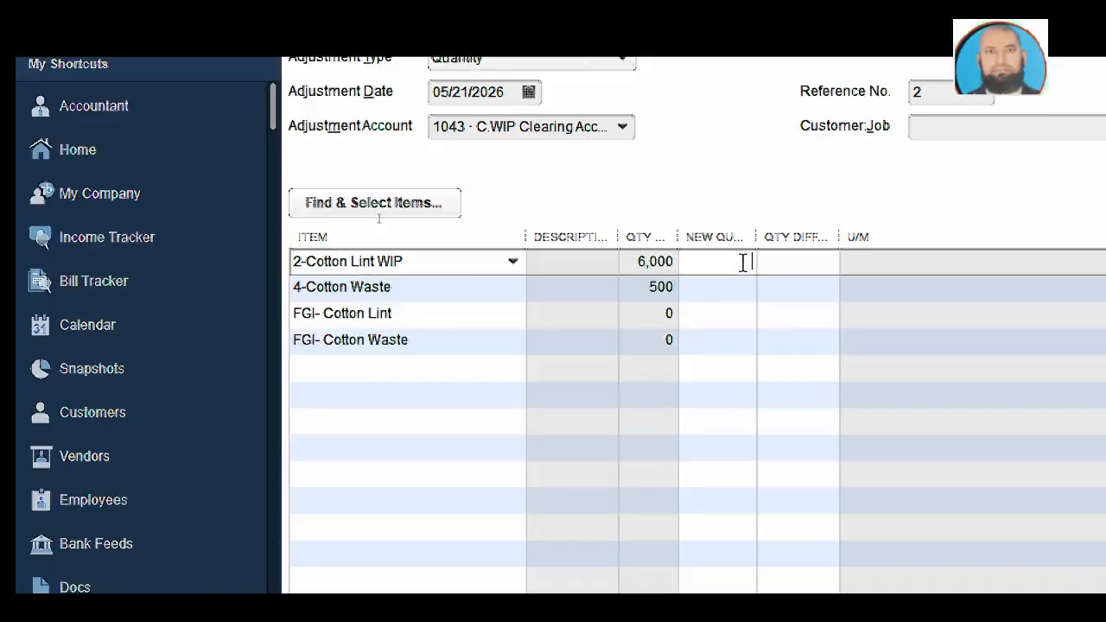
{"action": "left_click", "coordinate": [743, 280]}
{"action": "type", "text": "0"}
{"action": "left_click", "coordinate": [743, 311]}
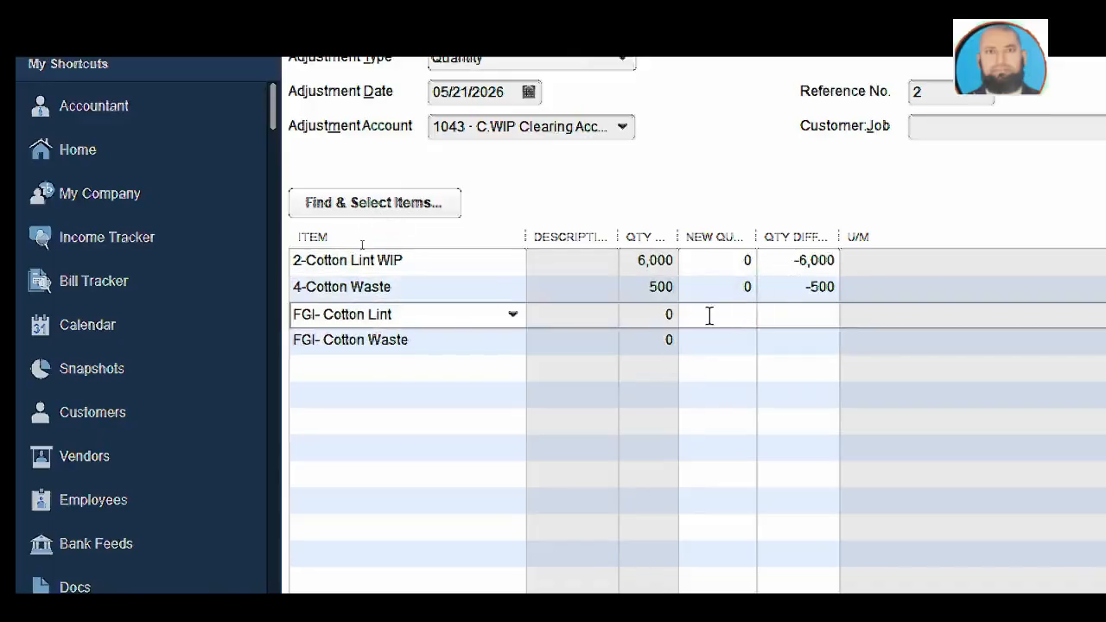
{"action": "left_click", "coordinate": [747, 339]}
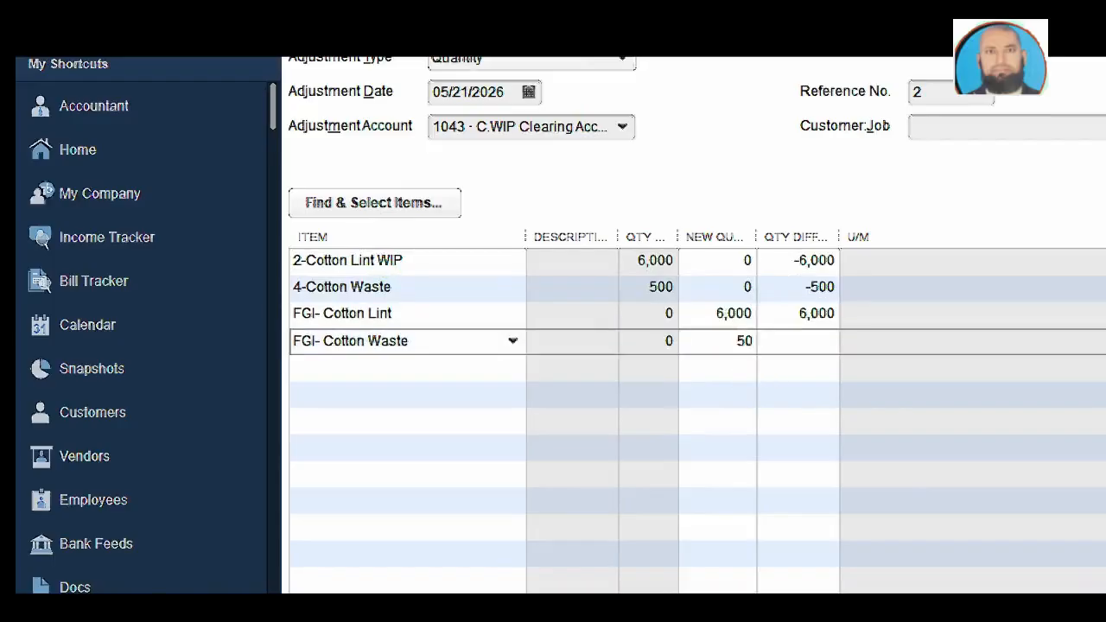
{"action": "type", "text": "500"}
{"action": "left_click", "coordinate": [755, 373]}
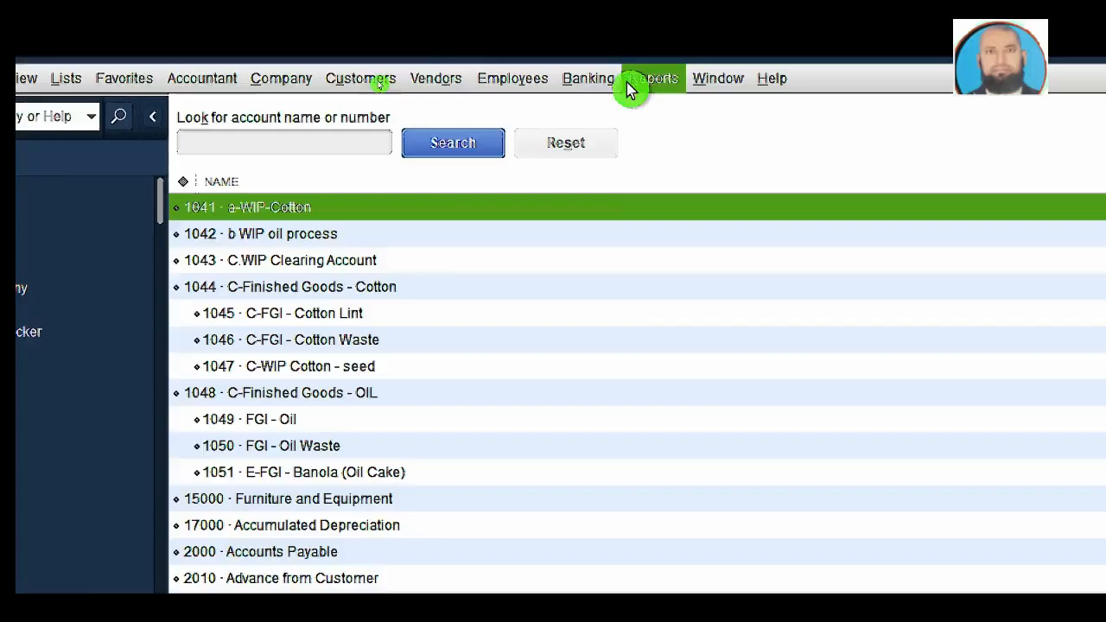
Reopen the Inventory Valuation Summary to examine the WIP and finished goods items after the transfer
{"action": "left_click", "coordinate": [654, 79]}
{"action": "left_click", "coordinate": [1028, 465]}
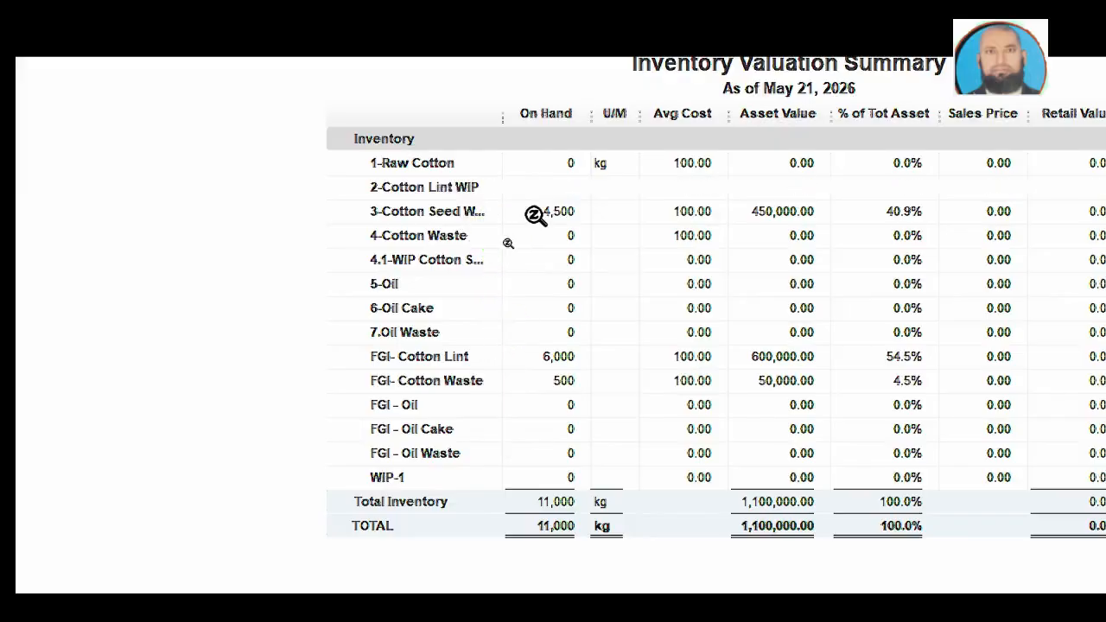
{"action": "scroll", "coordinate": [464, 82], "scroll_direction": "up", "scroll_amount": 1}
Open the standard Balance Sheet and review its current assets, liabilities and equity
{"action": "left_click", "coordinate": [299, 101]}
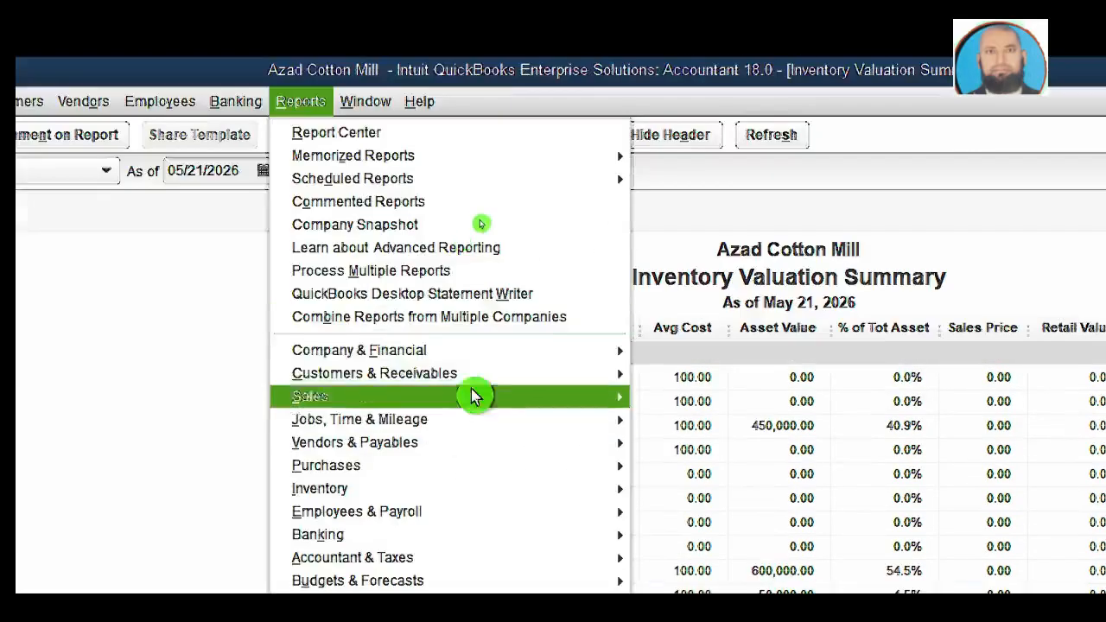
{"action": "mouse_move", "coordinate": [506, 358]}
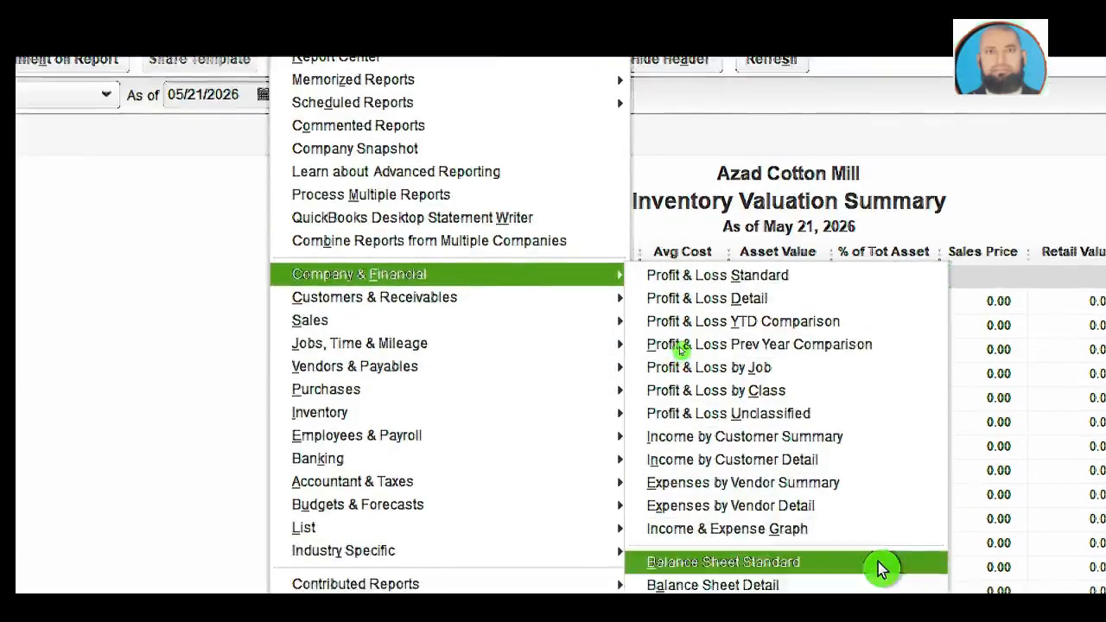
{"action": "left_click", "coordinate": [882, 564]}
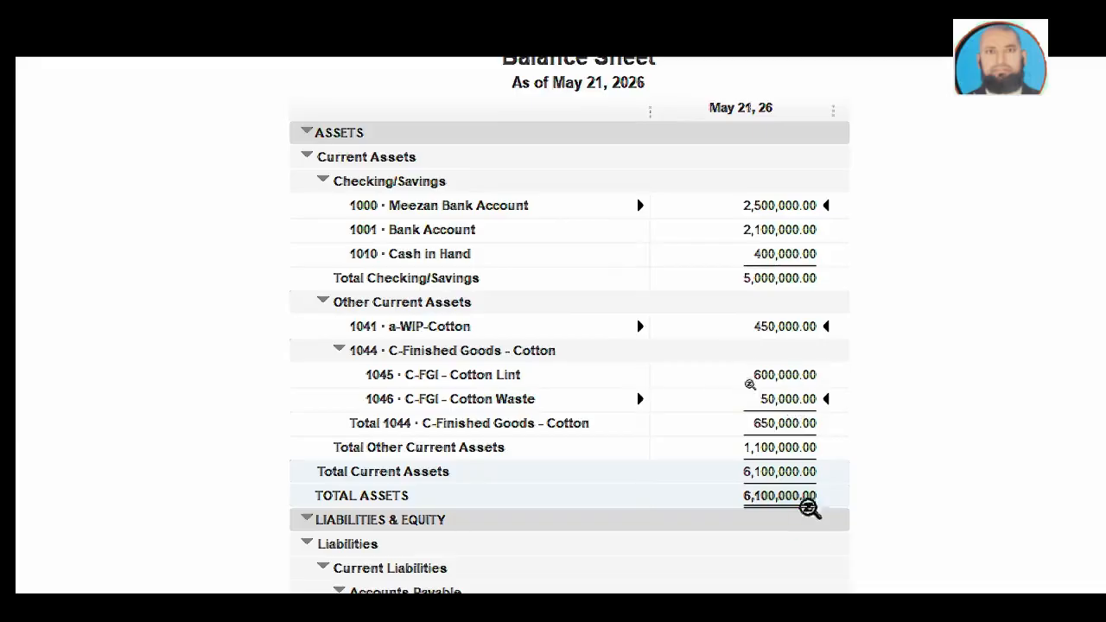
{"action": "scroll", "coordinate": [735, 458], "scroll_direction": "down", "scroll_amount": 3}
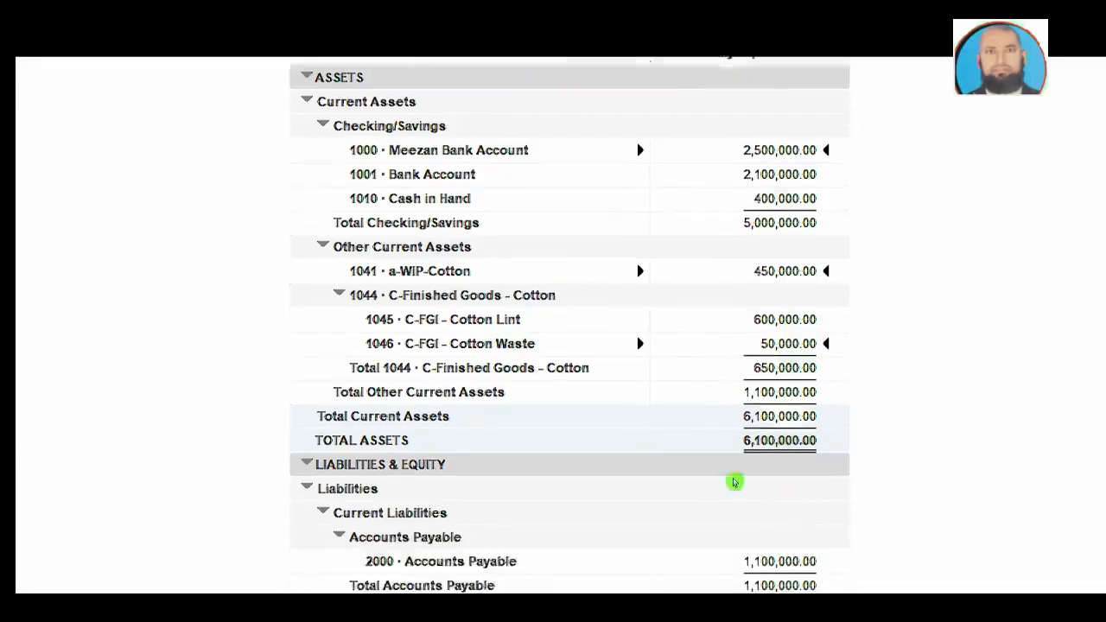
{"action": "scroll", "coordinate": [742, 553], "scroll_direction": "down", "scroll_amount": 1}
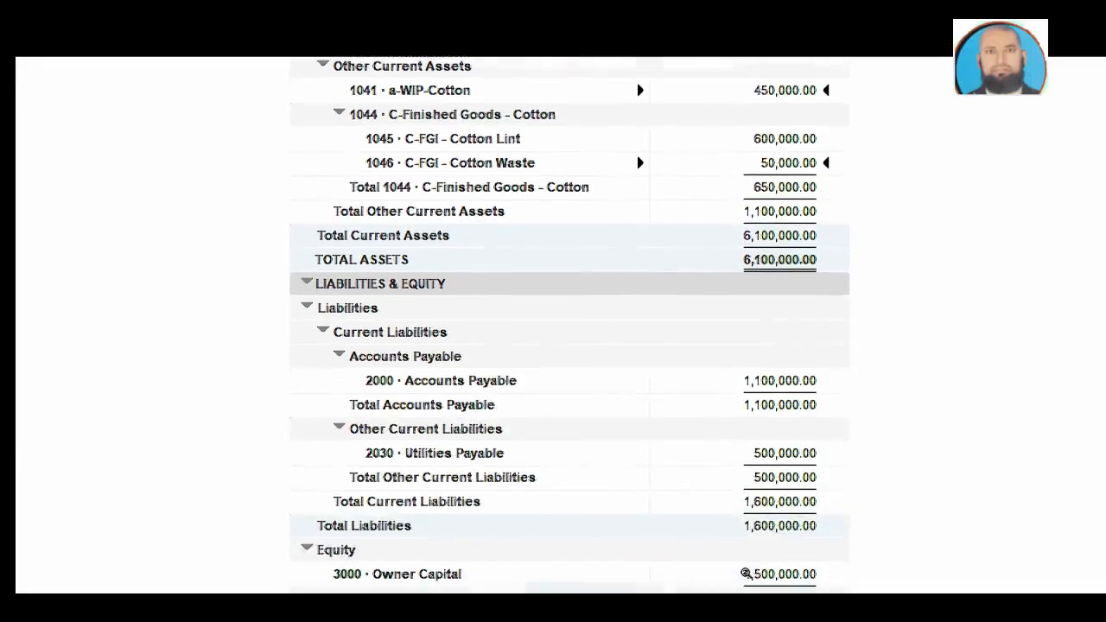
{"action": "scroll", "coordinate": [808, 93], "scroll_direction": "up", "scroll_amount": 2}
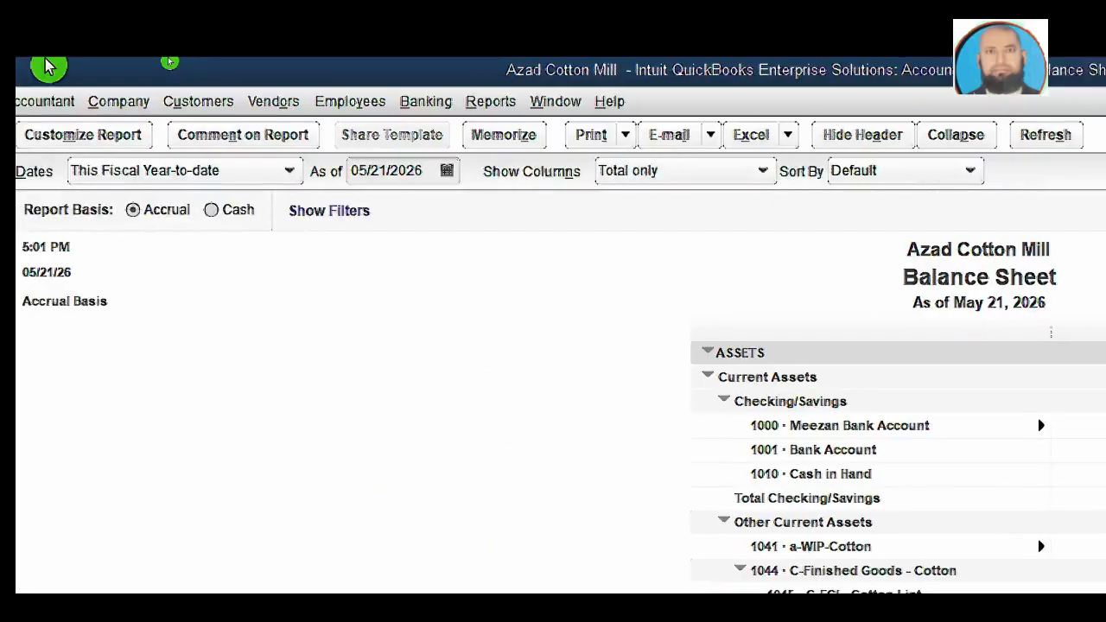
Open the Item List and check the quantities of 3-Cotton Seed WIP and FGI- Cotton Waste
{"action": "left_click", "coordinate": [108, 101]}
{"action": "mouse_move", "coordinate": [85, 101]}
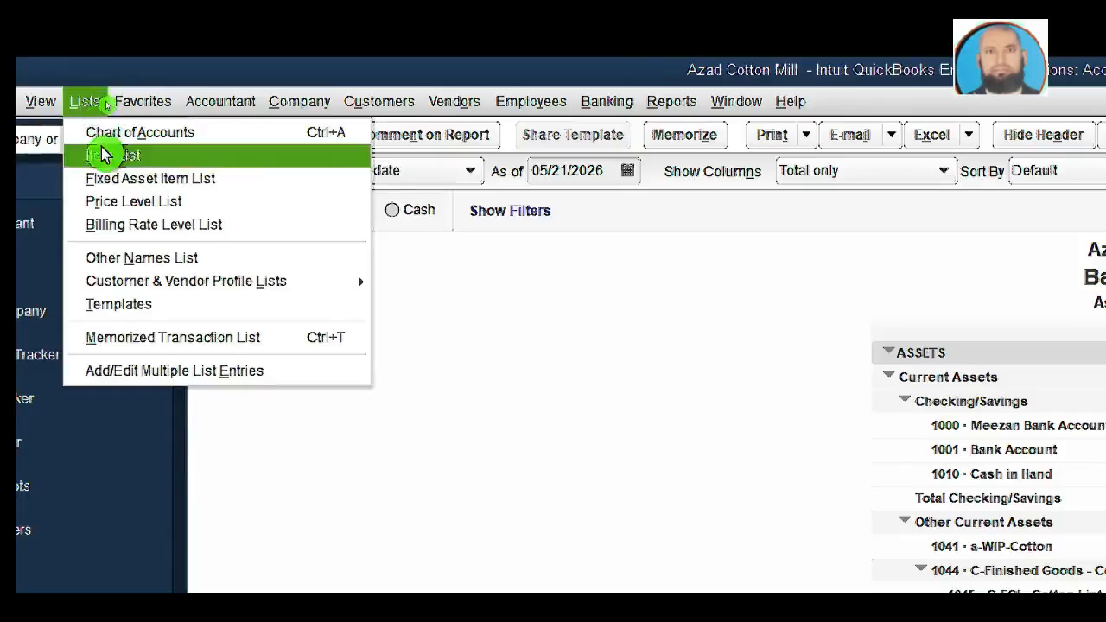
{"action": "left_click", "coordinate": [103, 154]}
{"action": "left_click", "coordinate": [242, 259]}
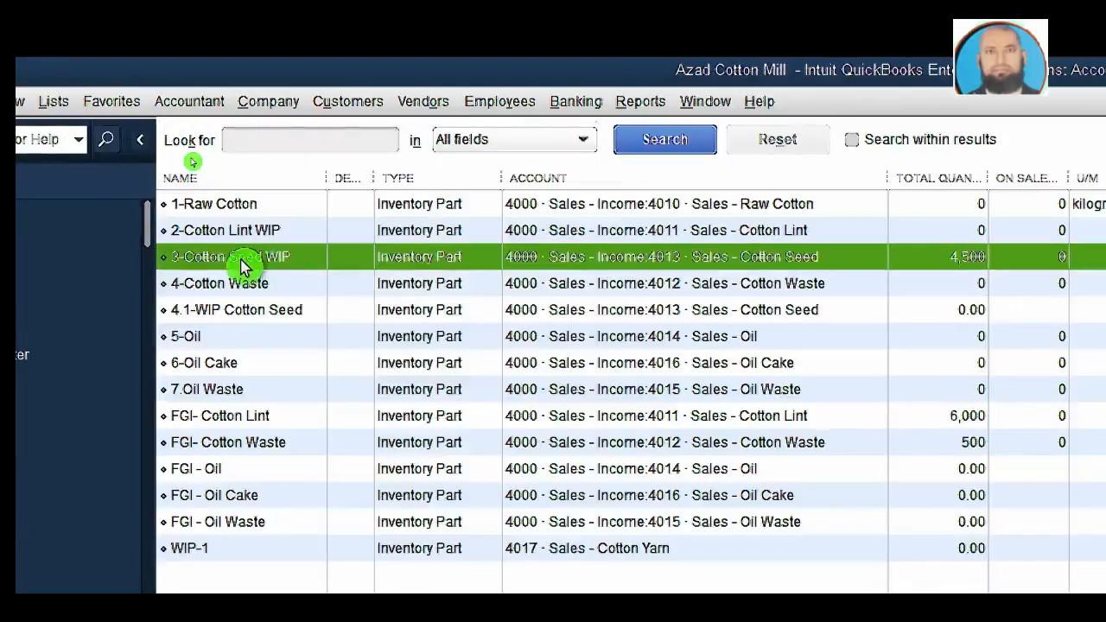
{"action": "left_click", "coordinate": [273, 445]}
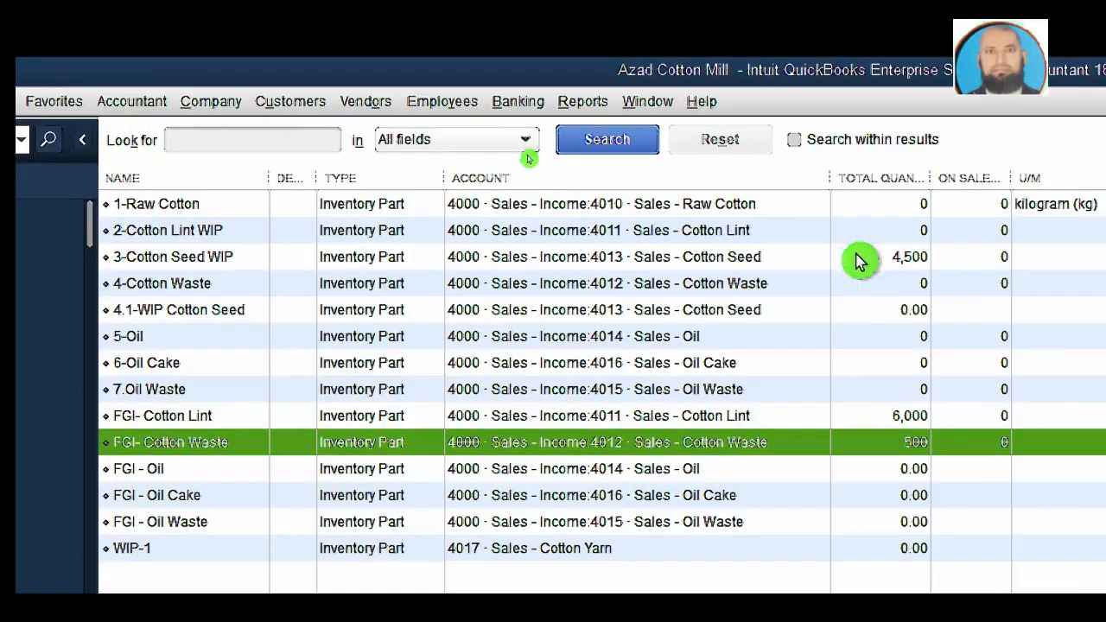
{"action": "left_click", "coordinate": [202, 259]}
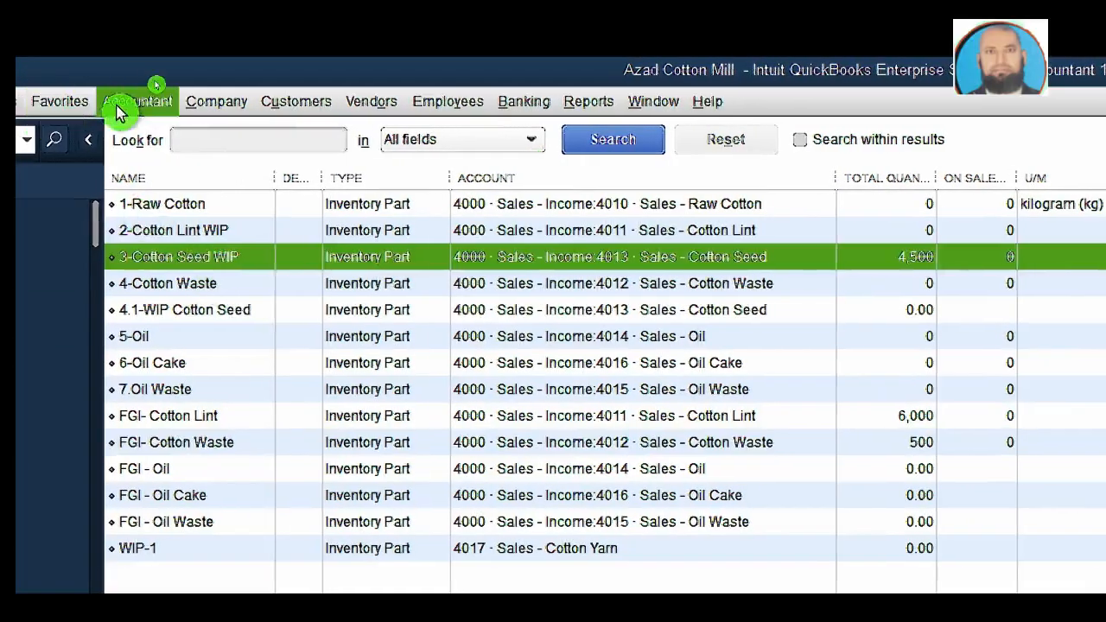
Open the Chart of Accounts to examine the balances of the WIP and finished goods accounts
{"action": "left_click", "coordinate": [120, 111]}
{"action": "left_click", "coordinate": [129, 165]}
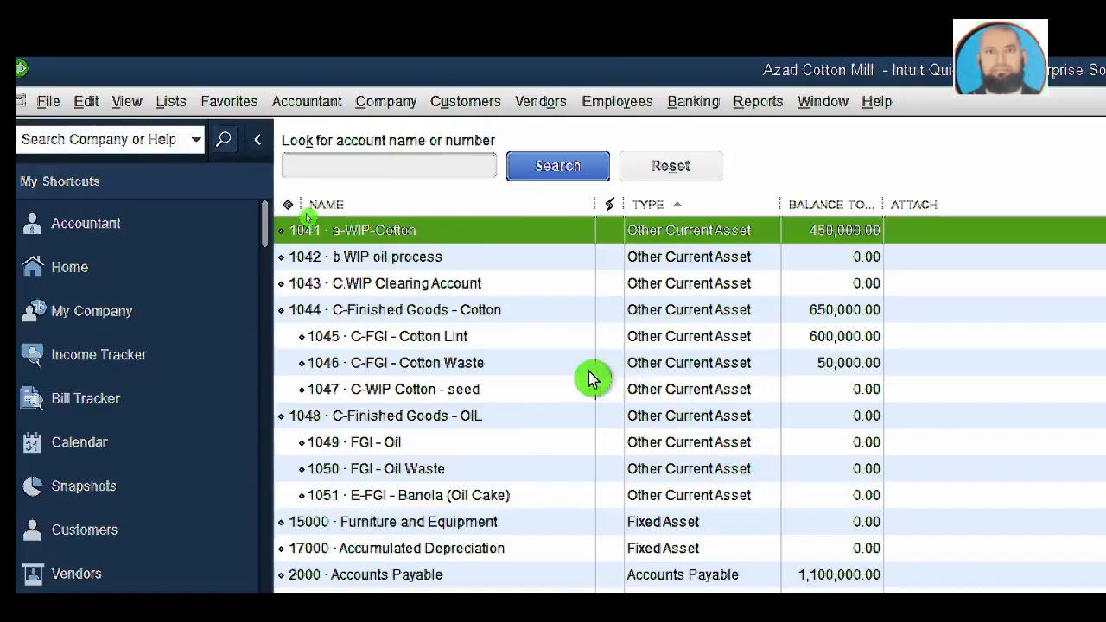
{"action": "scroll", "coordinate": [406, 389], "scroll_direction": "up", "scroll_amount": 2}
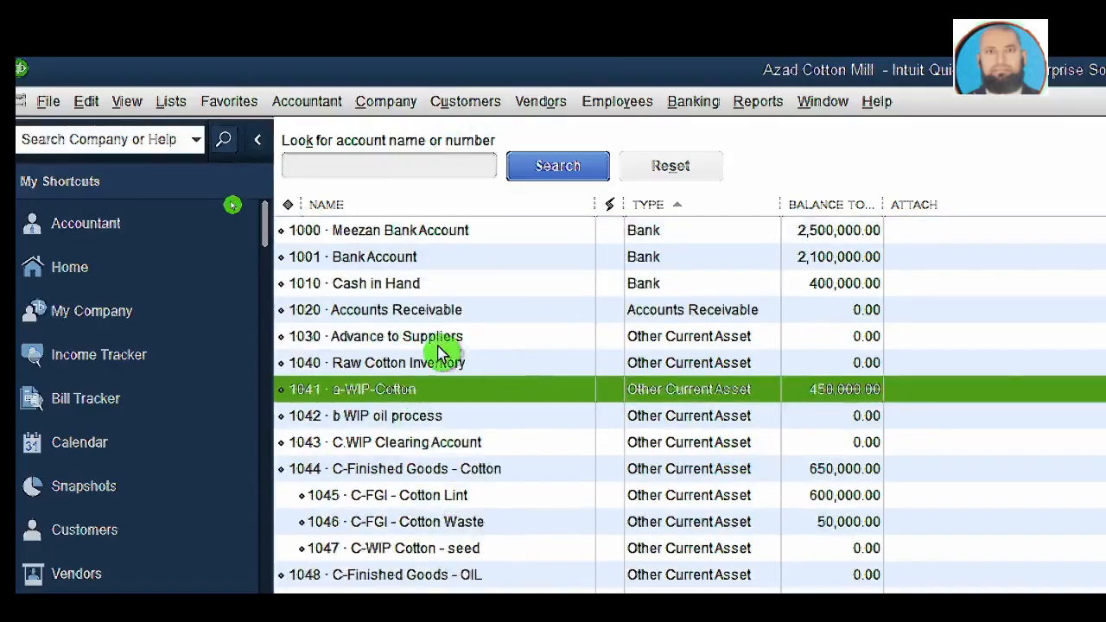
Review the Raw Cotton Inventory, a-WIP-Cotton and b WIP oil process accounts in the Chart of Accounts
{"action": "left_click", "coordinate": [440, 373]}
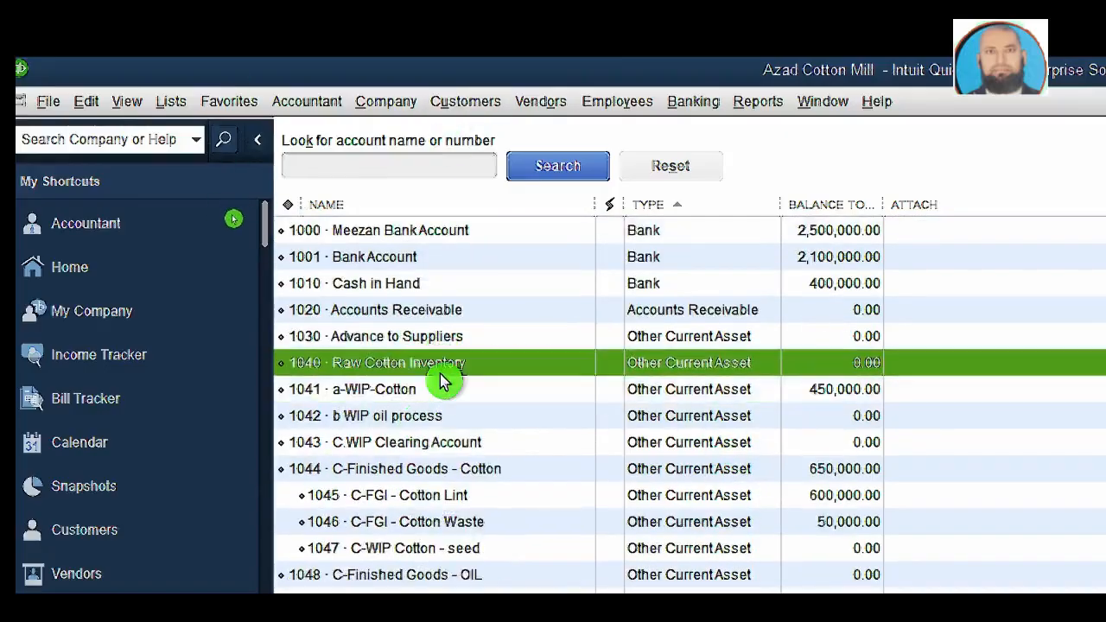
{"action": "left_click", "coordinate": [443, 397]}
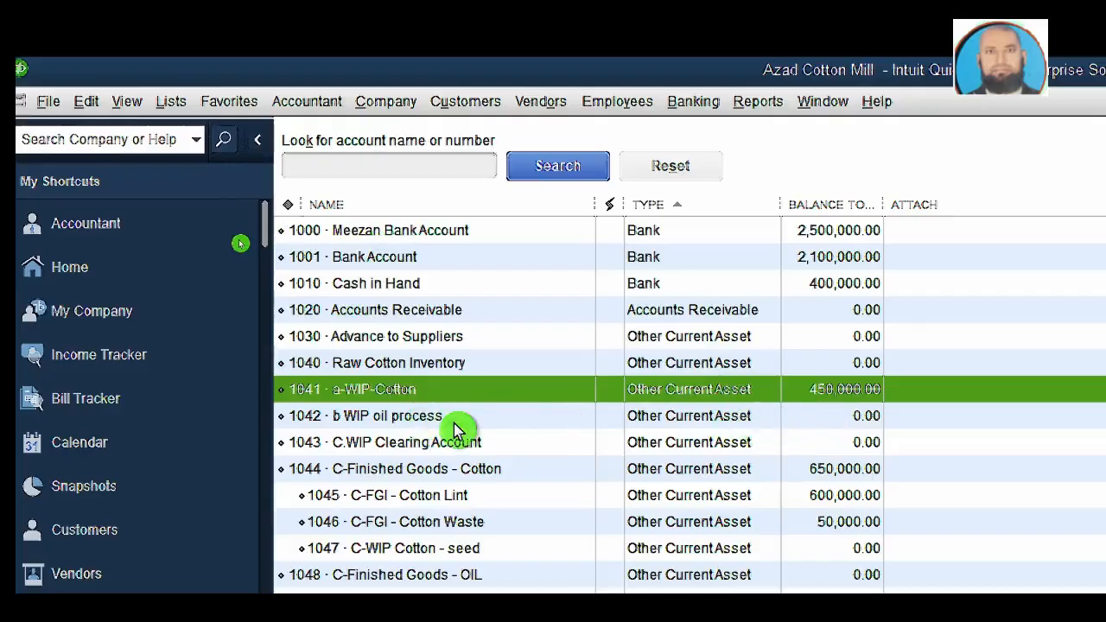
{"action": "left_click", "coordinate": [456, 423]}
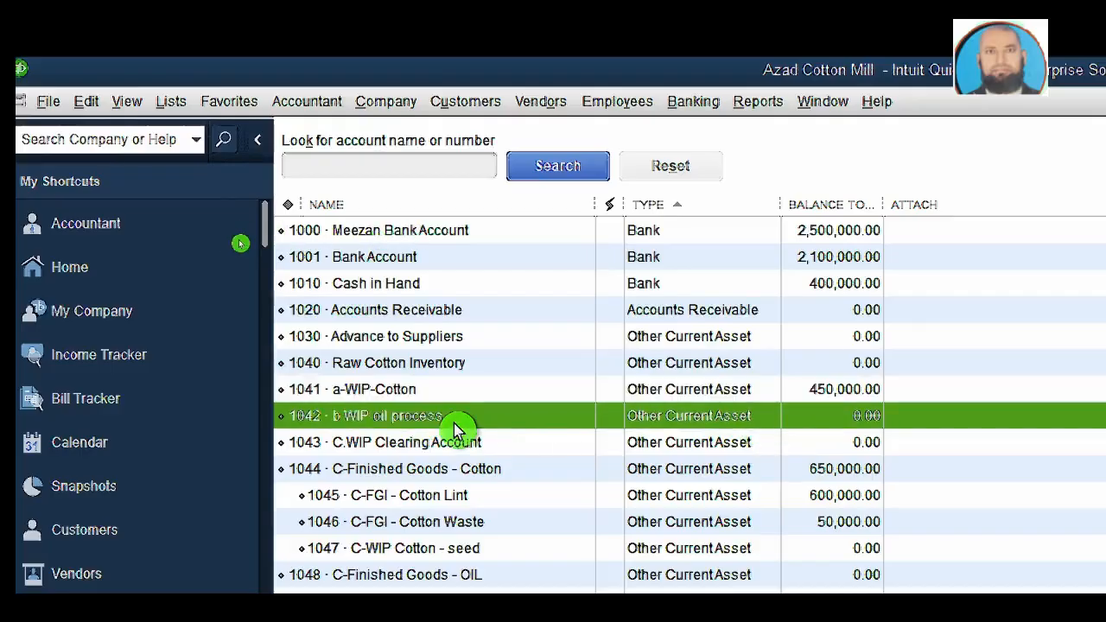
{"action": "scroll", "coordinate": [456, 427], "scroll_direction": "down", "scroll_amount": 1}
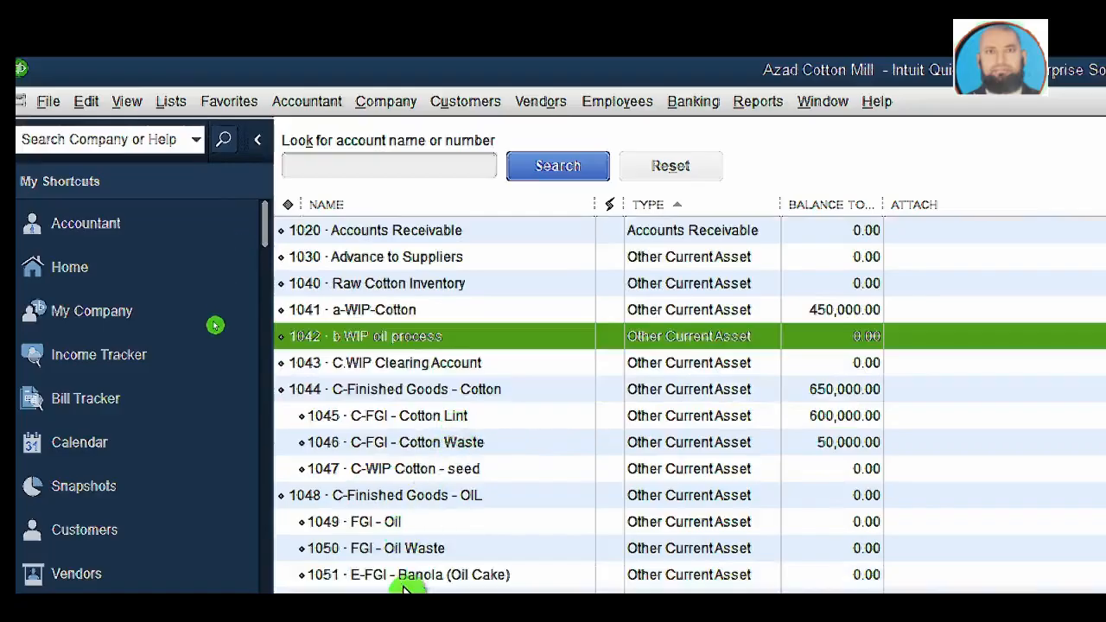
{"action": "scroll", "coordinate": [407, 583], "scroll_direction": "up", "scroll_amount": 1}
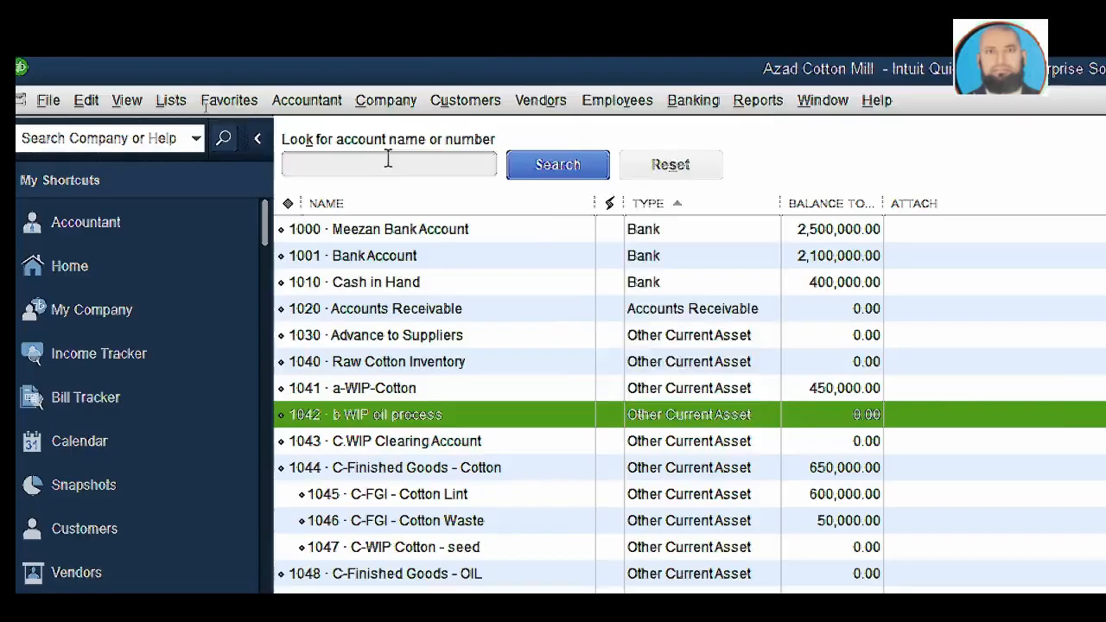
Start an inventory adjustment of type Quantity and Total Value, with 1042 · b WIP oil process as the adjustment account
{"action": "left_click", "coordinate": [540, 101]}
{"action": "mouse_move", "coordinate": [566, 363]}
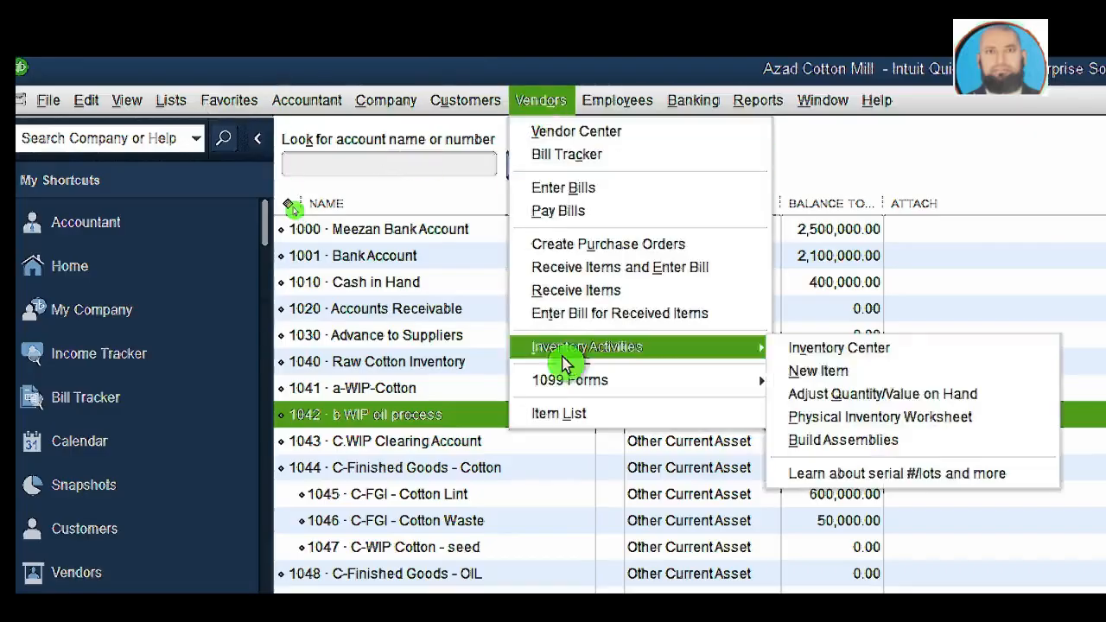
{"action": "left_click", "coordinate": [881, 394]}
{"action": "left_click", "coordinate": [615, 174]}
{"action": "left_click", "coordinate": [501, 259]}
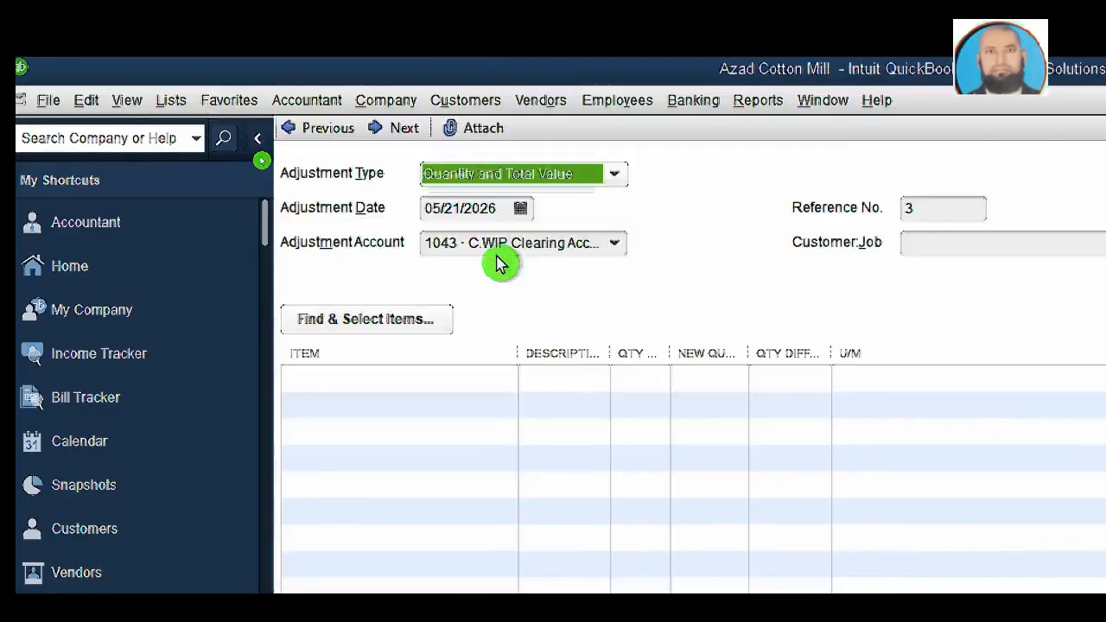
{"action": "left_click", "coordinate": [614, 243]}
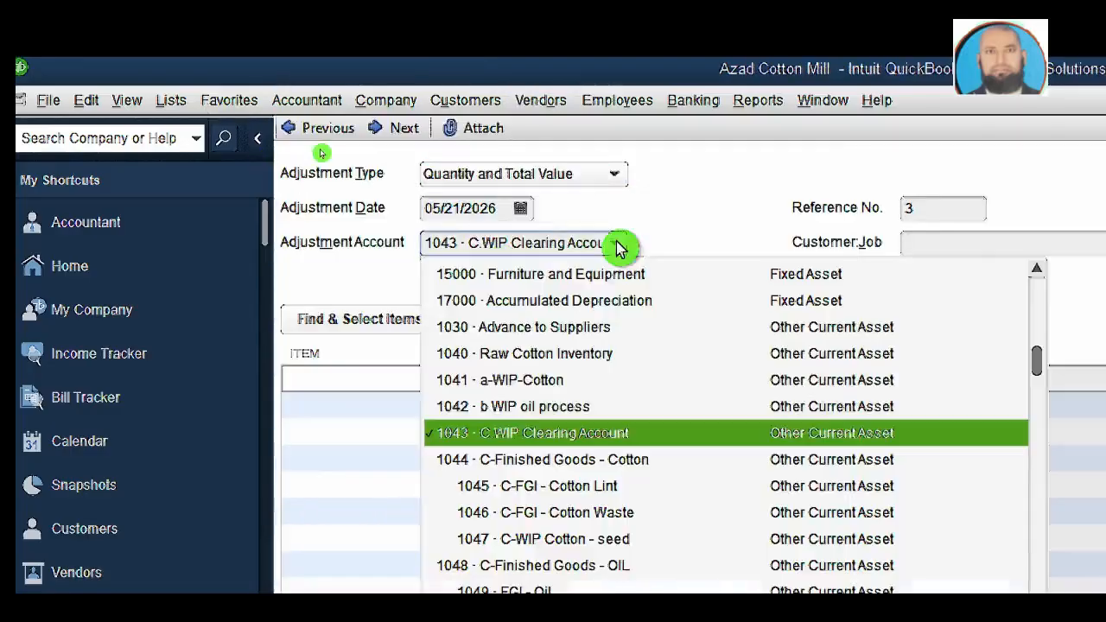
{"action": "left_click", "coordinate": [523, 413]}
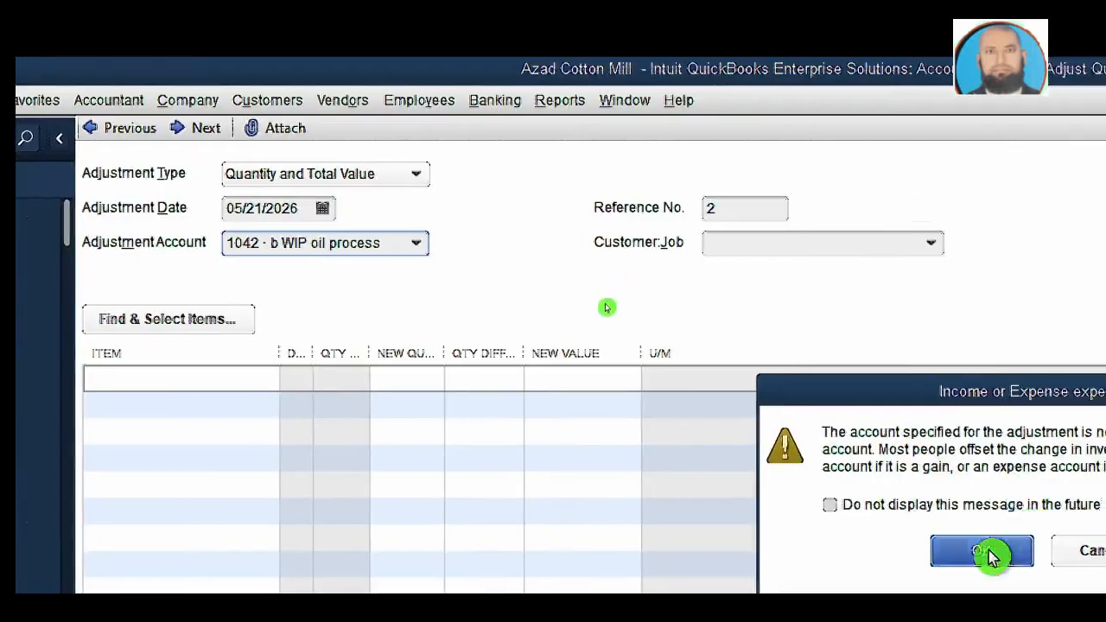
{"action": "left_click", "coordinate": [990, 556]}
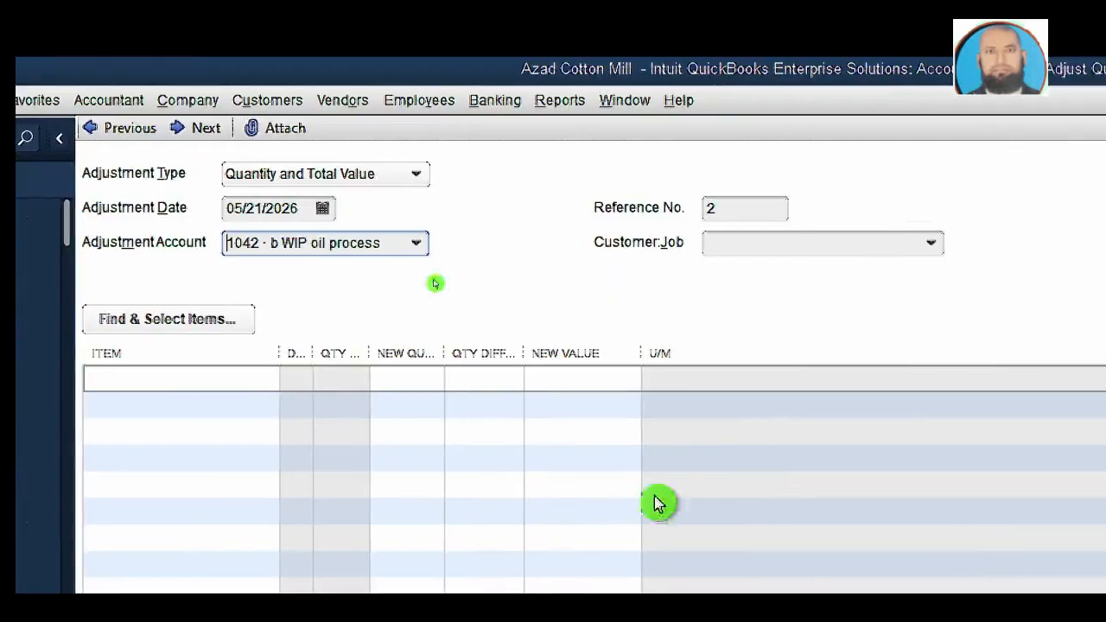
Add the item 3-Cotton Seed WIP to the adjustment with a new quantity of 0
{"action": "left_click", "coordinate": [170, 423]}
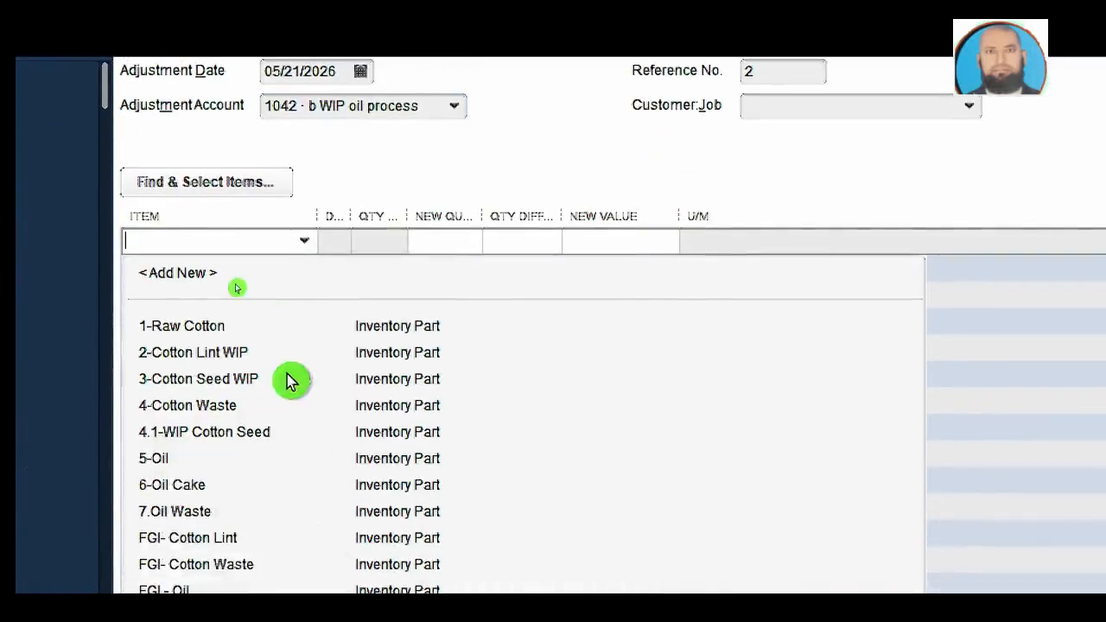
{"action": "left_click", "coordinate": [226, 382]}
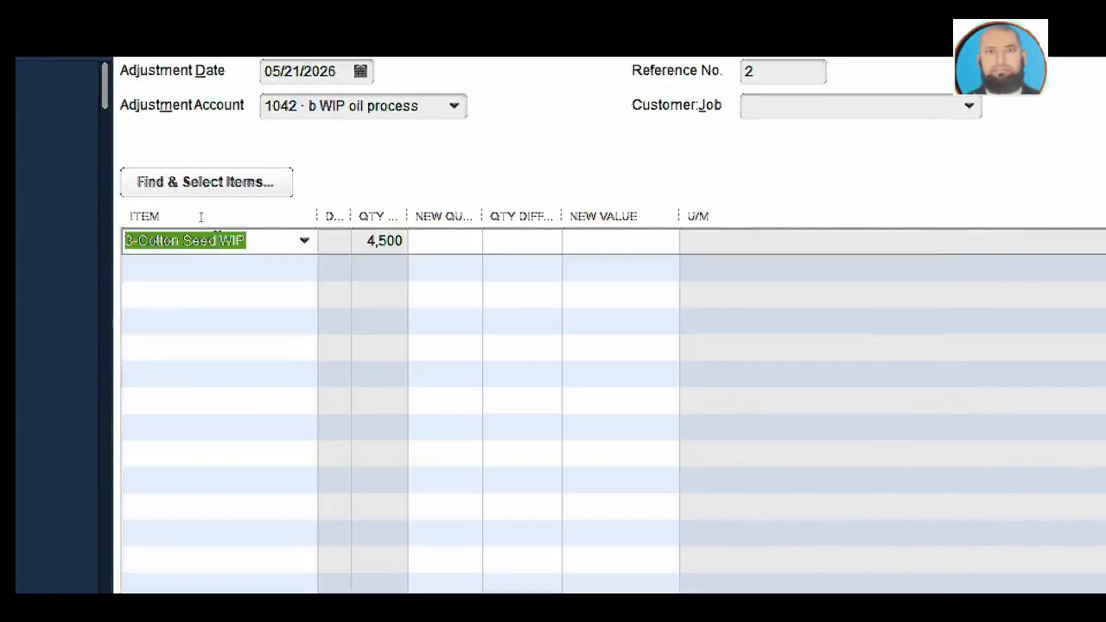
{"action": "left_click", "coordinate": [437, 245]}
{"action": "type", "text": "0"}
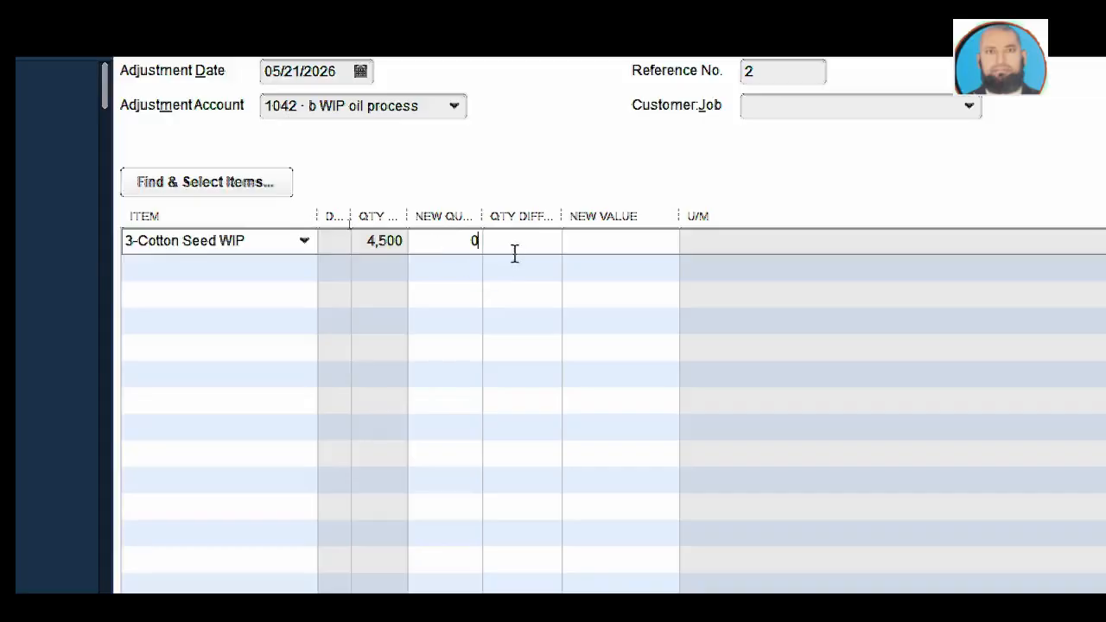
{"action": "left_click", "coordinate": [513, 258]}
Add the items 5-Oil, 6-Oil Cake and 7.Oil Waste below 3-Cotton Seed WIP
{"action": "left_click", "coordinate": [294, 267]}
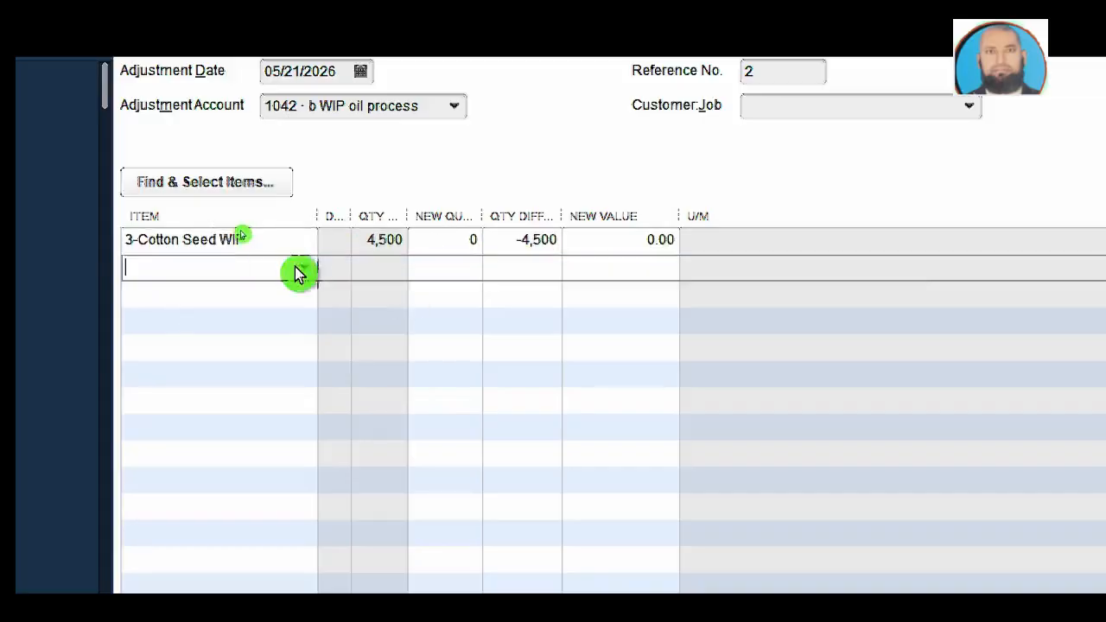
{"action": "left_click", "coordinate": [301, 268]}
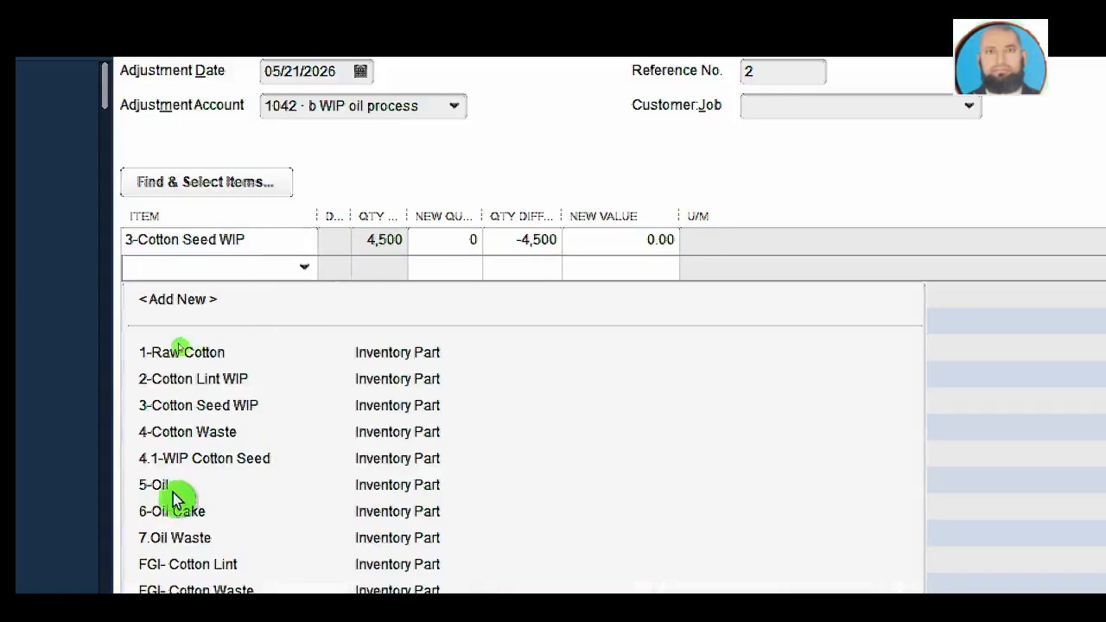
{"action": "left_click", "coordinate": [174, 491]}
{"action": "left_click", "coordinate": [309, 302]}
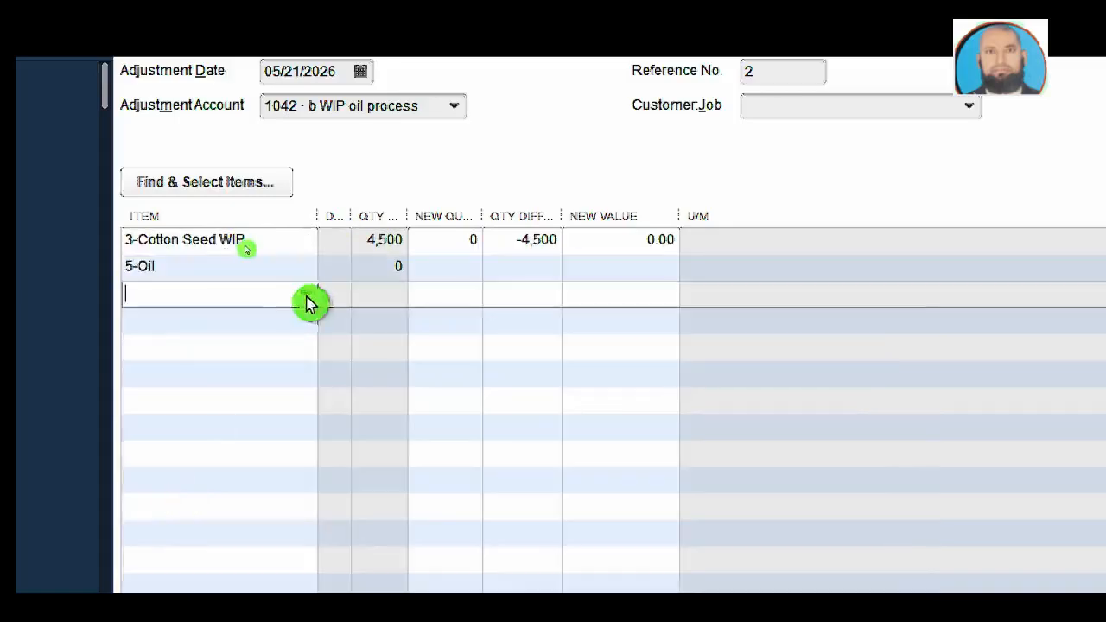
{"action": "left_click", "coordinate": [205, 538]}
{"action": "left_click", "coordinate": [301, 318]}
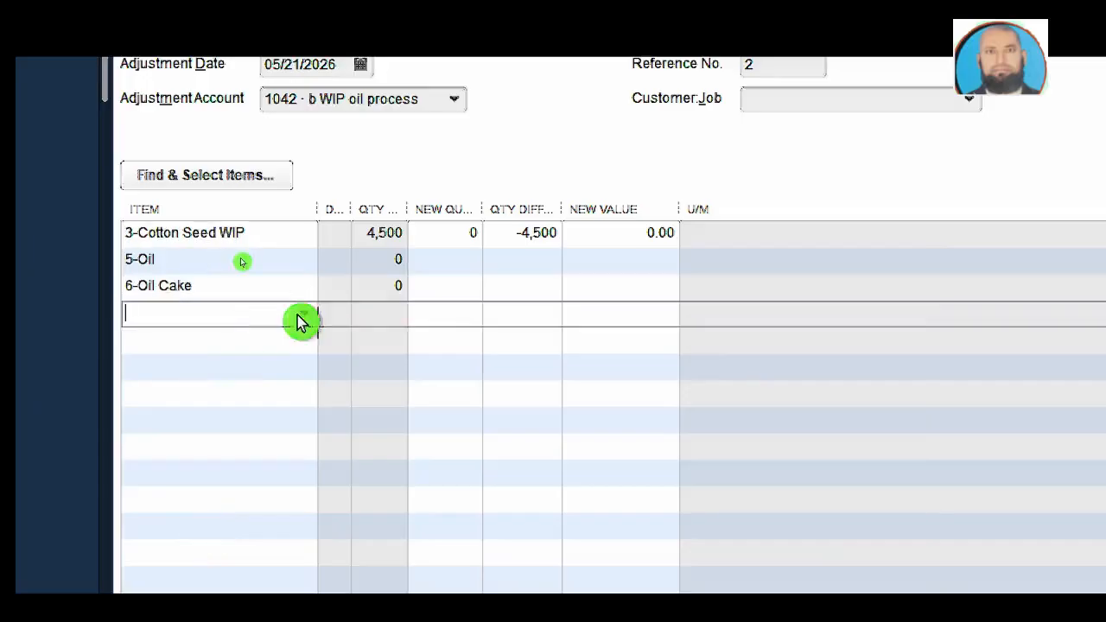
{"action": "left_click", "coordinate": [212, 586]}
Set the new quantities to 1,500 for 5-Oil, 2,500 for 6-Oil Cake and 500 for 7.Oil Waste, and save the adjustment
{"action": "left_click", "coordinate": [429, 263]}
{"action": "type", "text": "1500"}
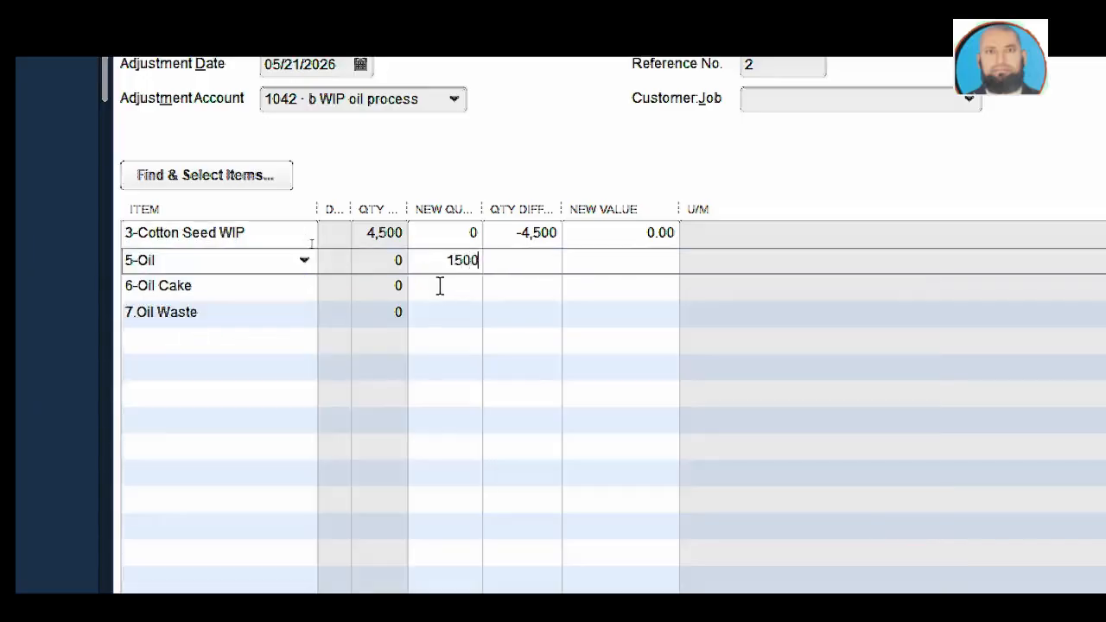
{"action": "left_click", "coordinate": [452, 286]}
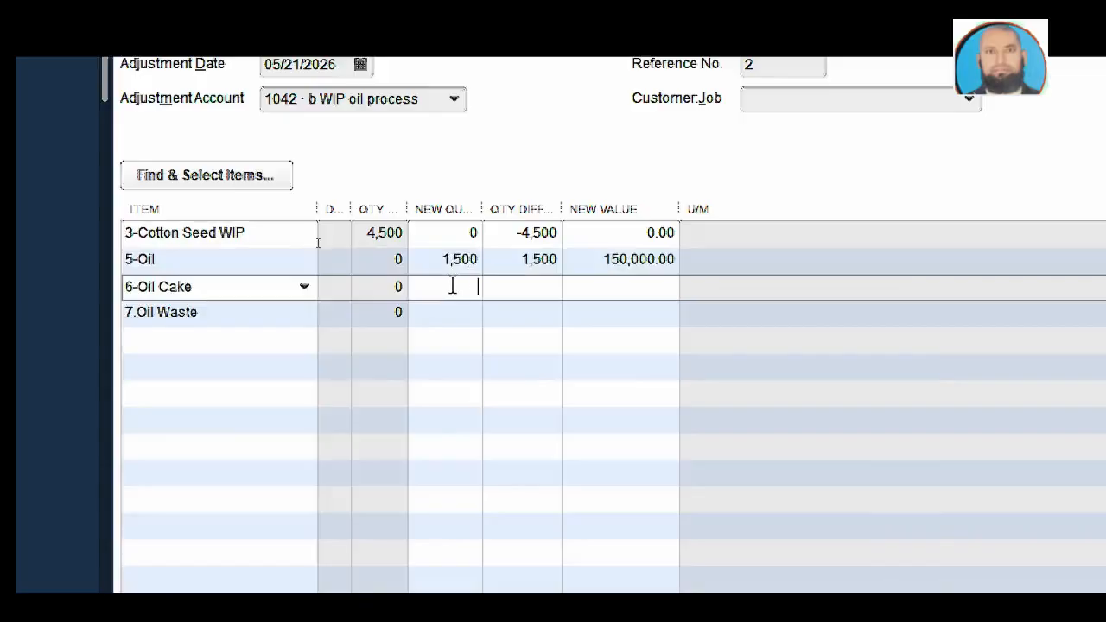
{"action": "left_click", "coordinate": [458, 310]}
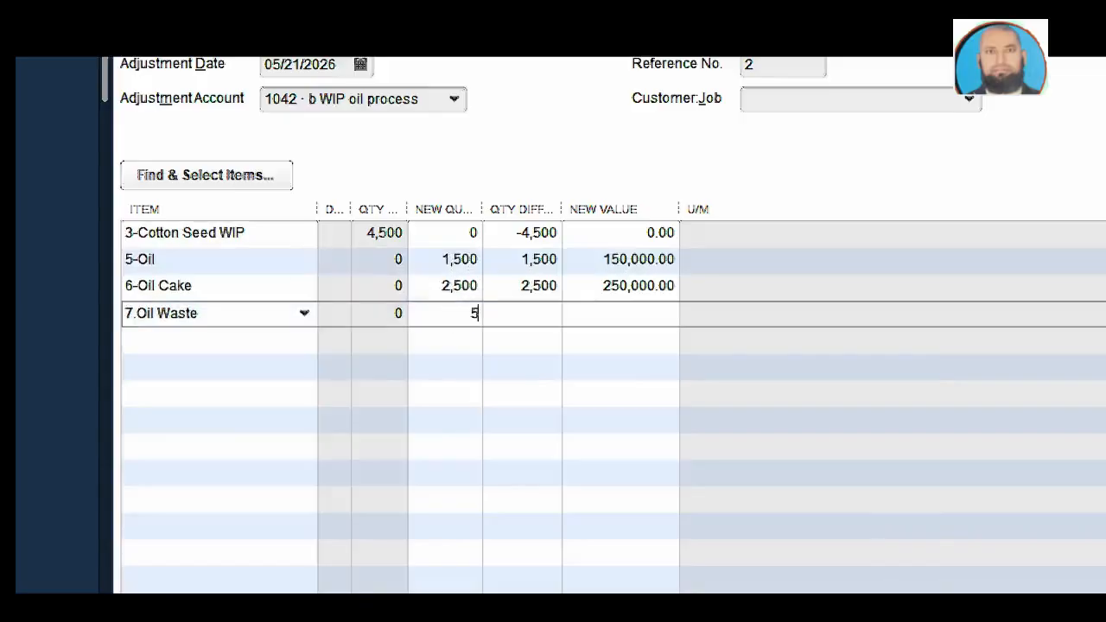
{"action": "left_click", "coordinate": [533, 312]}
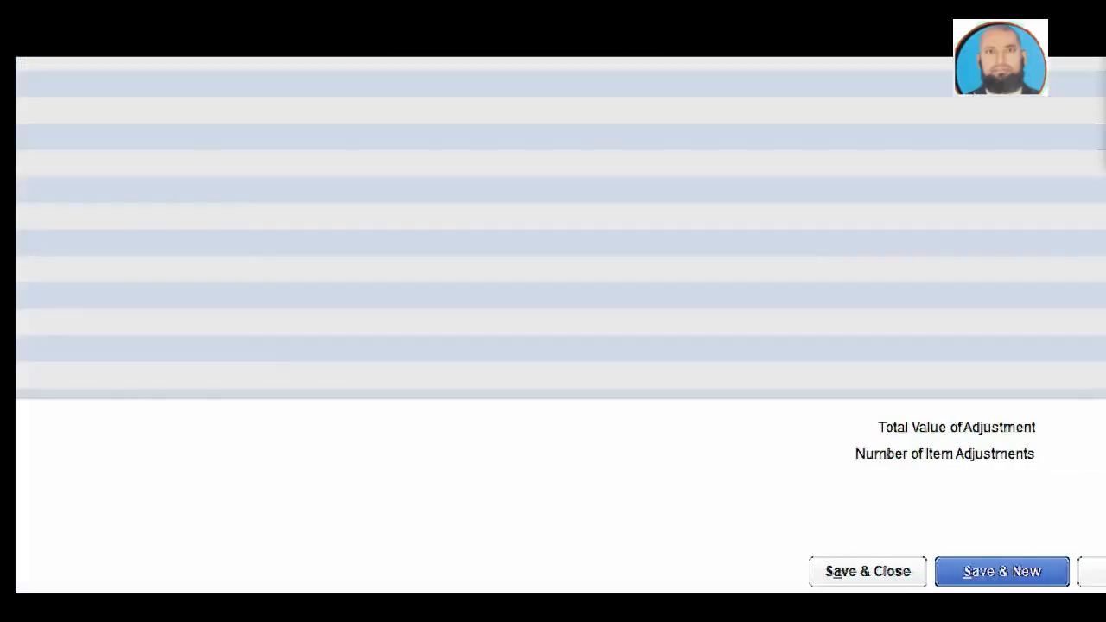
{"action": "left_click", "coordinate": [1000, 576]}
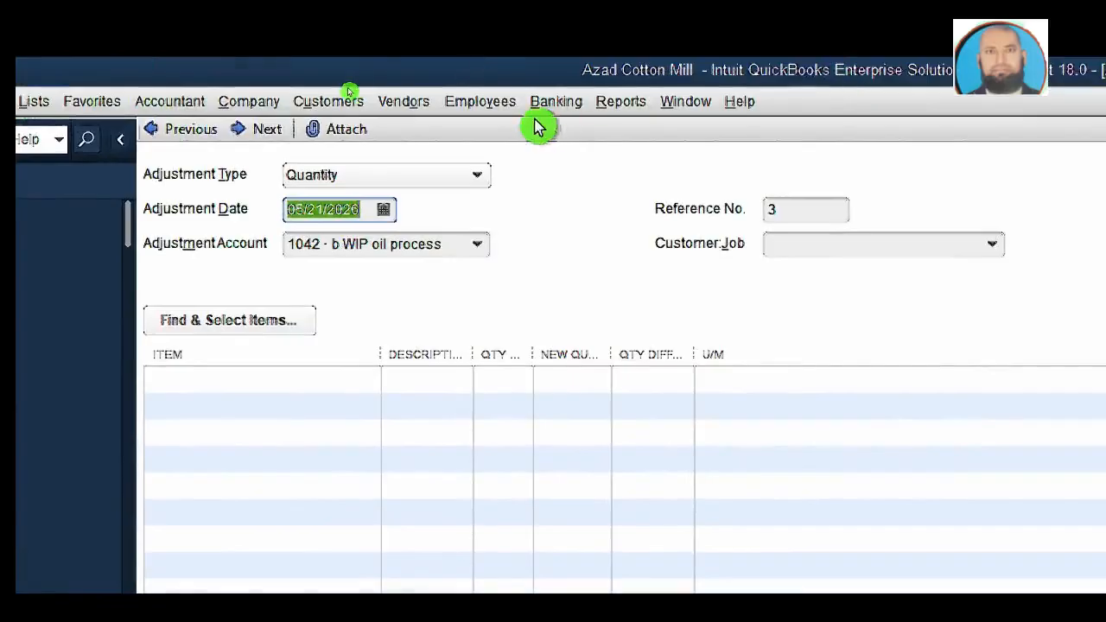
Open the Inventory Valuation Summary and the standard Balance Sheet to examine the oil items and the WIP oil process account
{"action": "left_click", "coordinate": [551, 113]}
{"action": "mouse_move", "coordinate": [627, 107]}
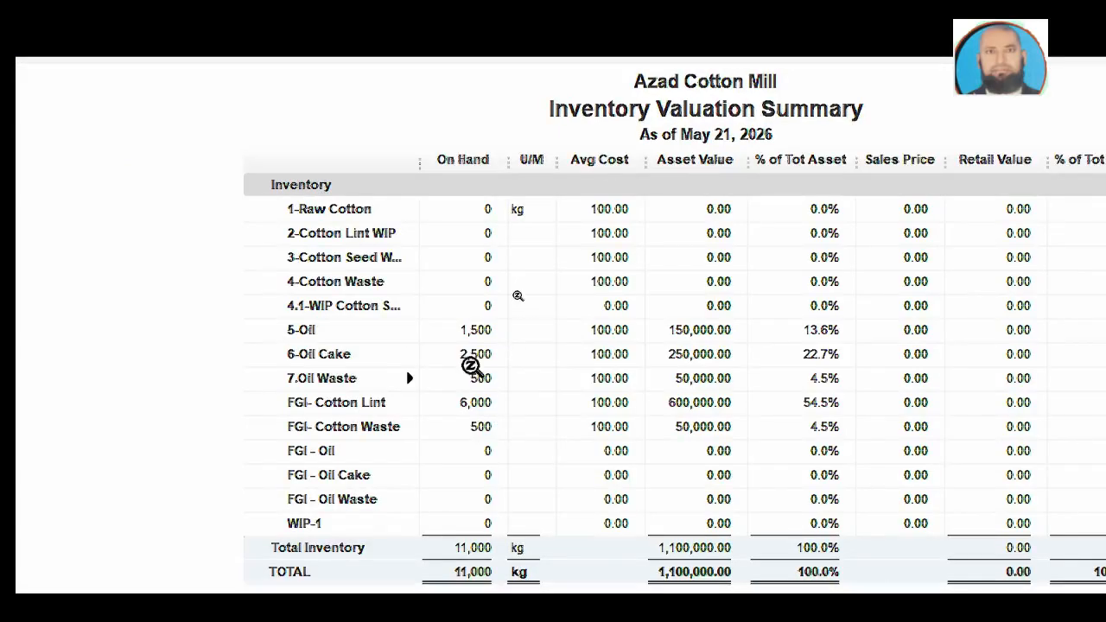
{"action": "left_click", "coordinate": [216, 102]}
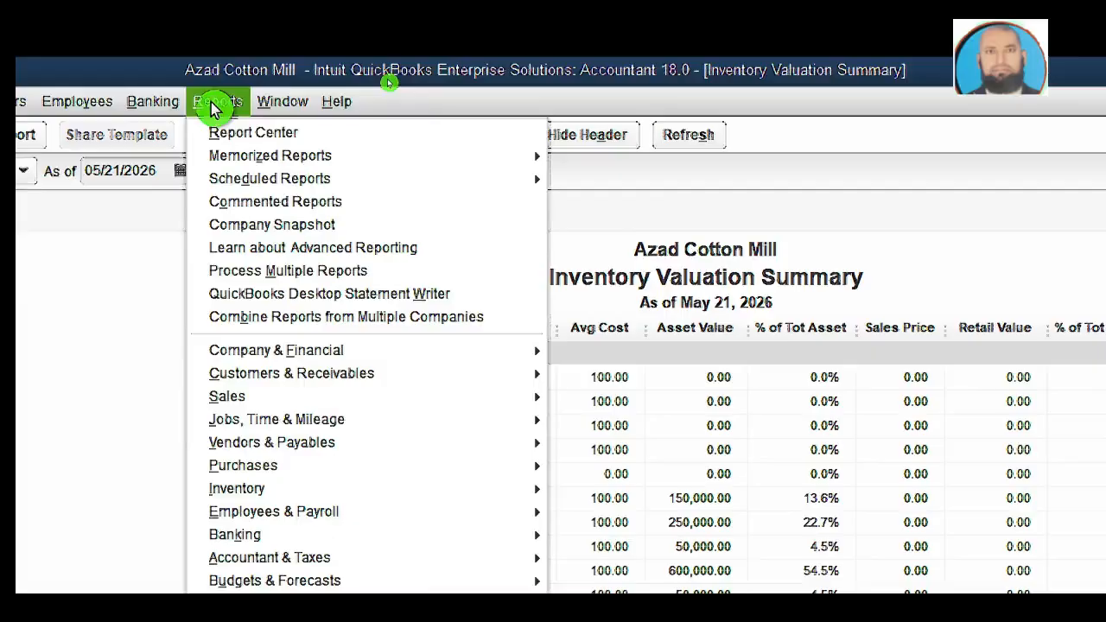
{"action": "mouse_move", "coordinate": [277, 350]}
{"action": "left_click", "coordinate": [730, 586]}
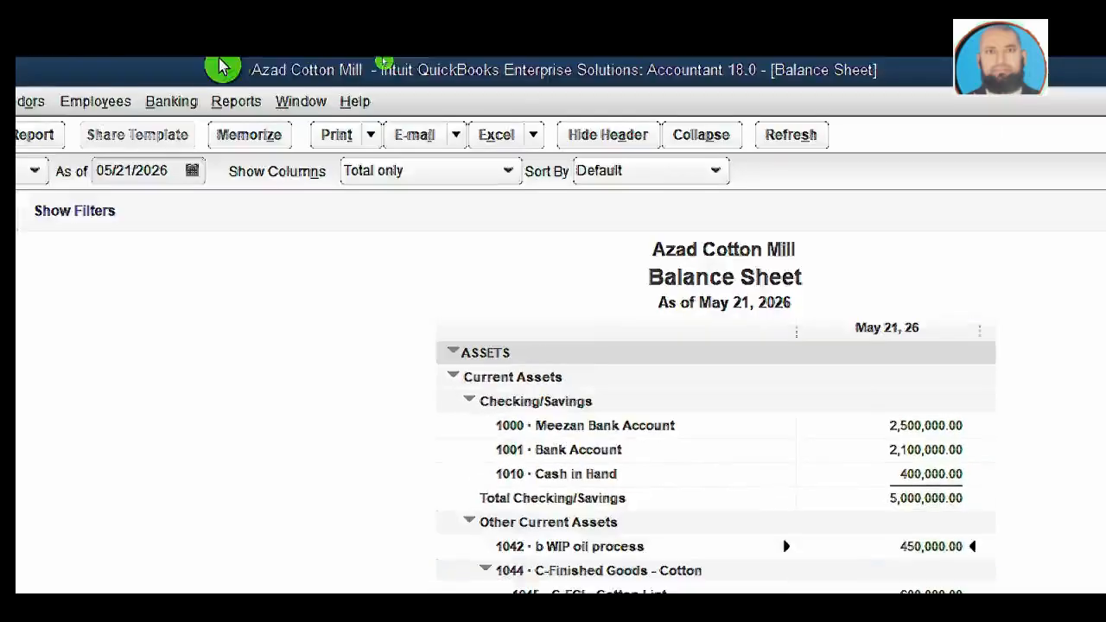
Start another inventory adjustment of type Quantity and Total Value, with 1043 · C.WIP Clearing Account as the adjustment account
{"action": "left_click", "coordinate": [180, 103]}
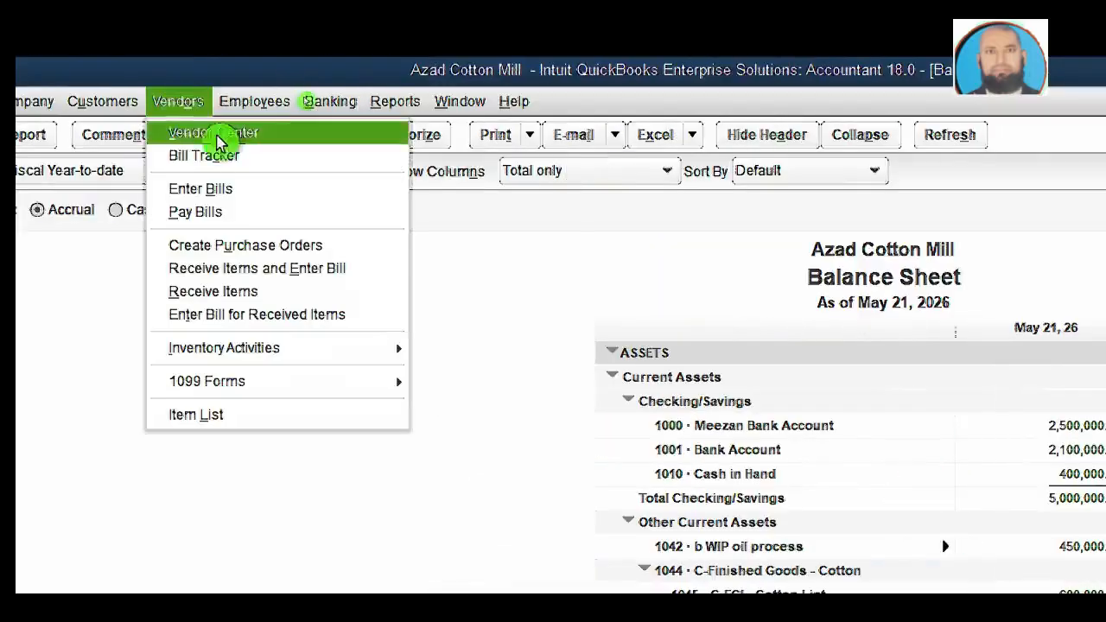
{"action": "mouse_move", "coordinate": [259, 347]}
{"action": "left_click", "coordinate": [555, 395]}
{"action": "left_click", "coordinate": [484, 175]}
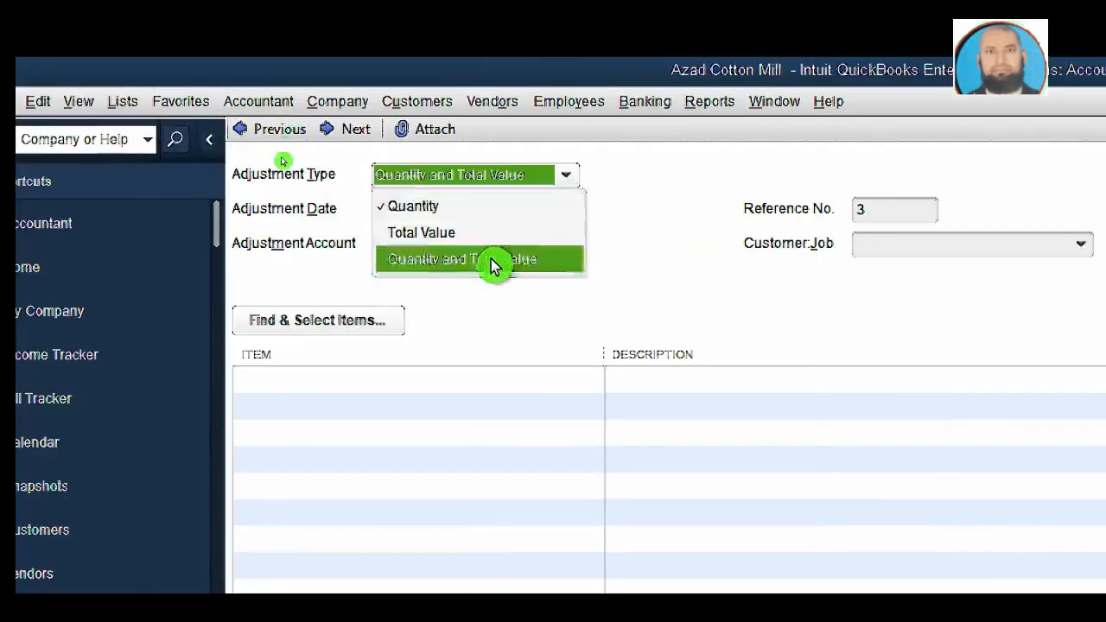
{"action": "left_click", "coordinate": [493, 260]}
{"action": "left_click", "coordinate": [557, 249]}
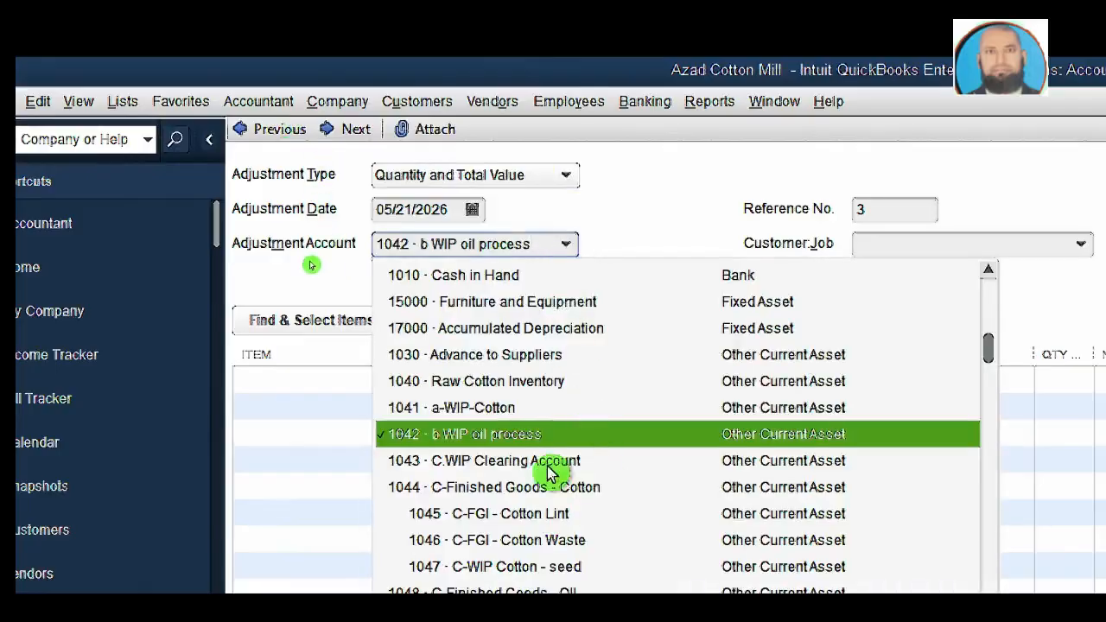
{"action": "left_click", "coordinate": [551, 471]}
{"action": "left_click", "coordinate": [730, 462]}
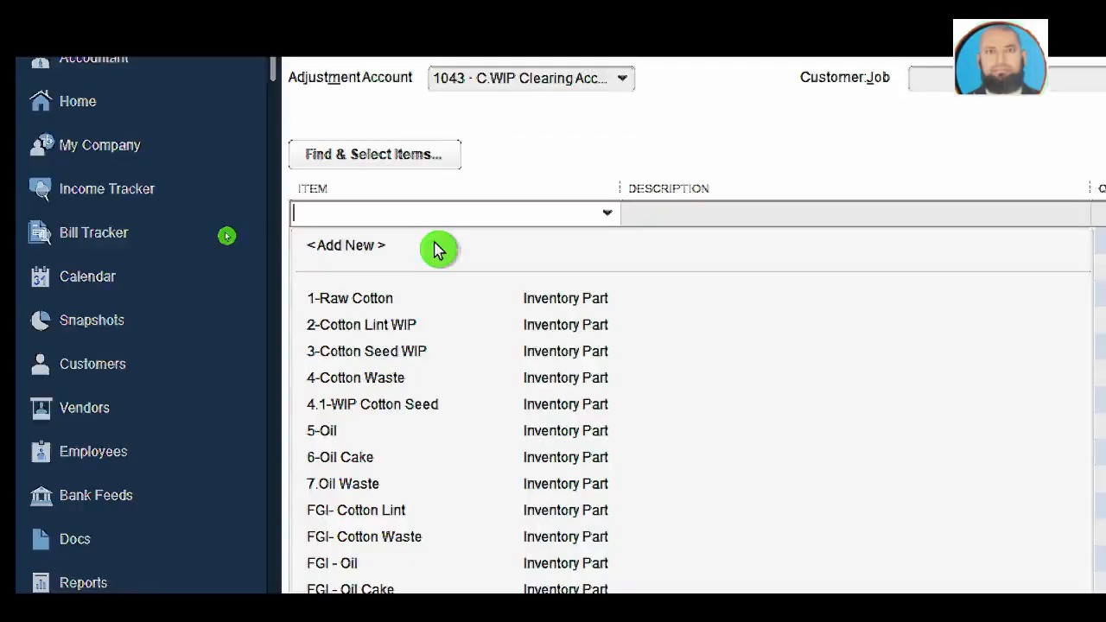
Enter 5-Oil, 6-Oil Cake and 7.Oil Waste as the items in the WIP clearing adjustment
{"action": "left_click", "coordinate": [339, 432]}
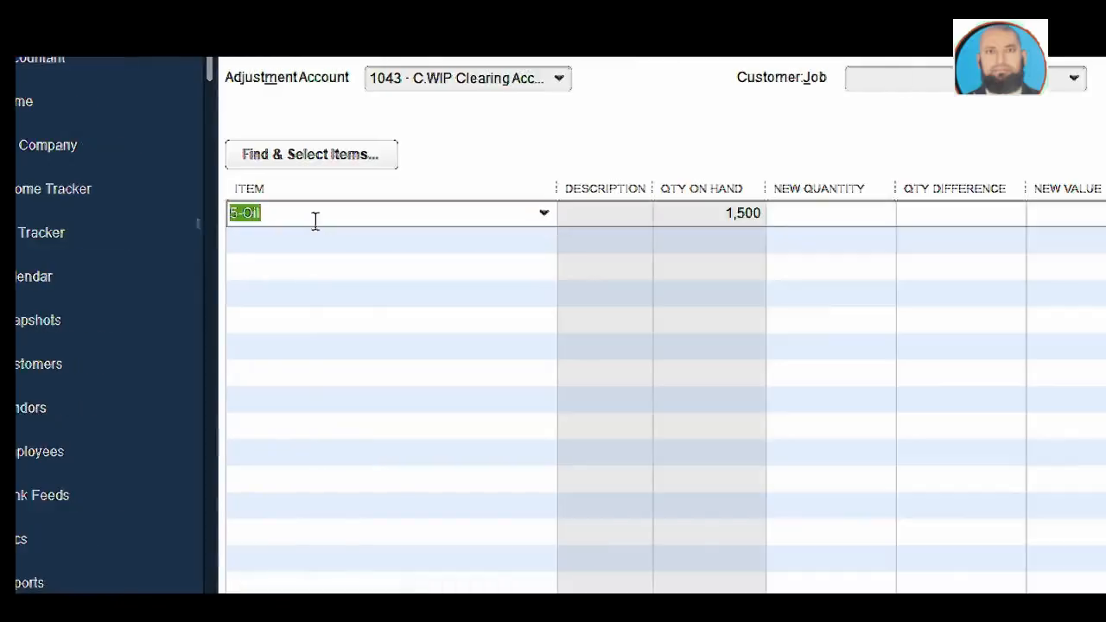
{"action": "left_click", "coordinate": [377, 242]}
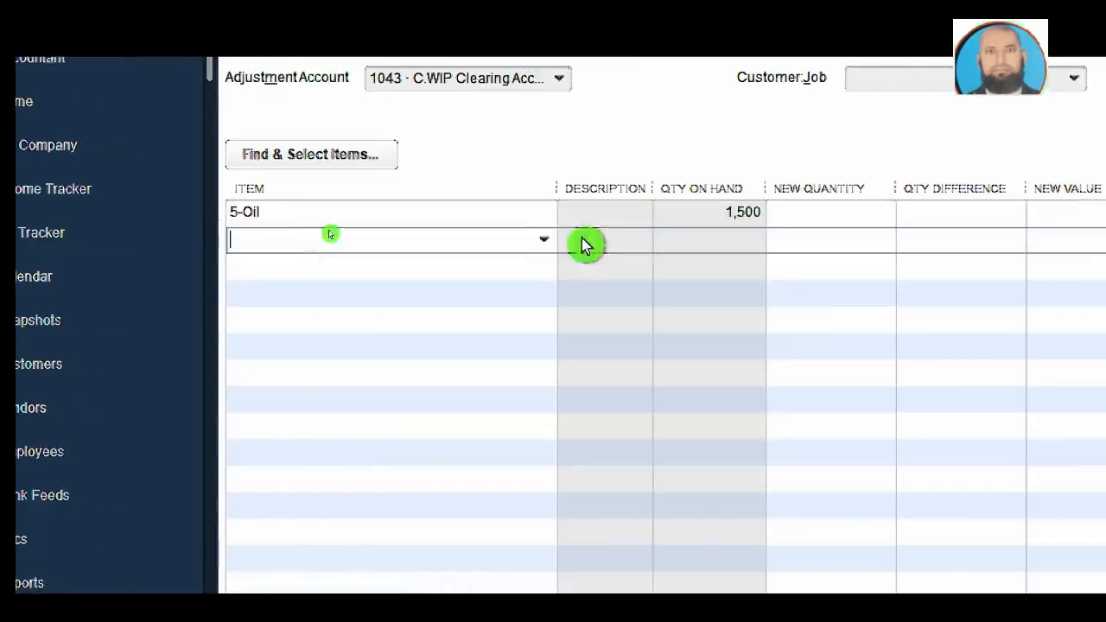
{"action": "left_click", "coordinate": [557, 248]}
{"action": "left_click", "coordinate": [296, 561]}
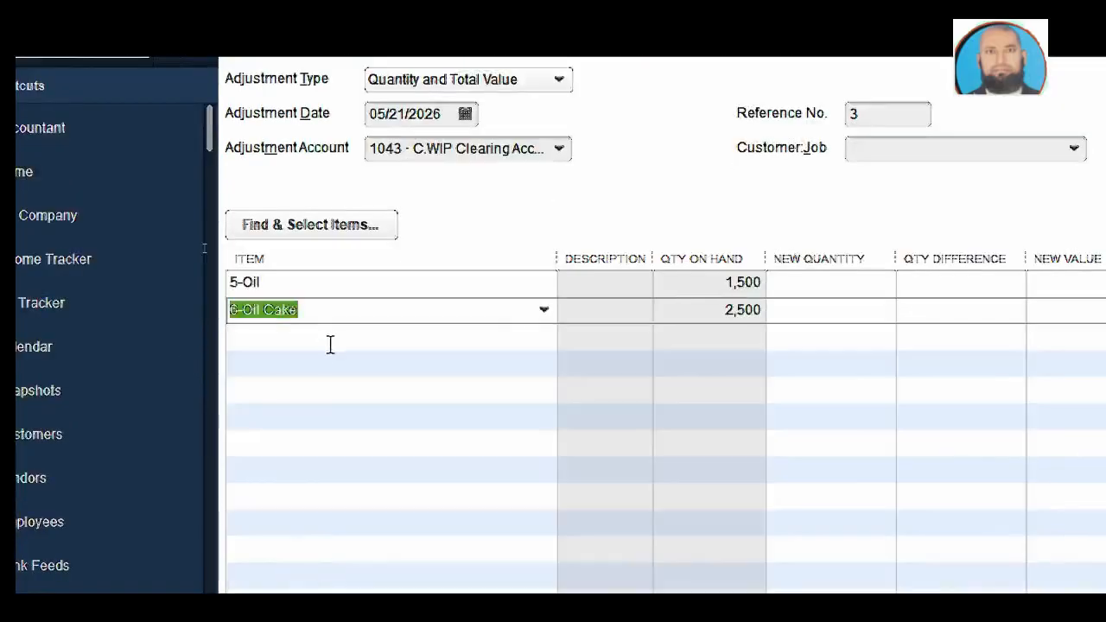
{"action": "left_click", "coordinate": [330, 344]}
{"action": "left_click", "coordinate": [542, 337]}
{"action": "left_click", "coordinate": [298, 489]}
Set the new quantity of 5-Oil, 6-Oil Cake and 7.Oil Waste to 0
{"action": "left_click", "coordinate": [807, 282]}
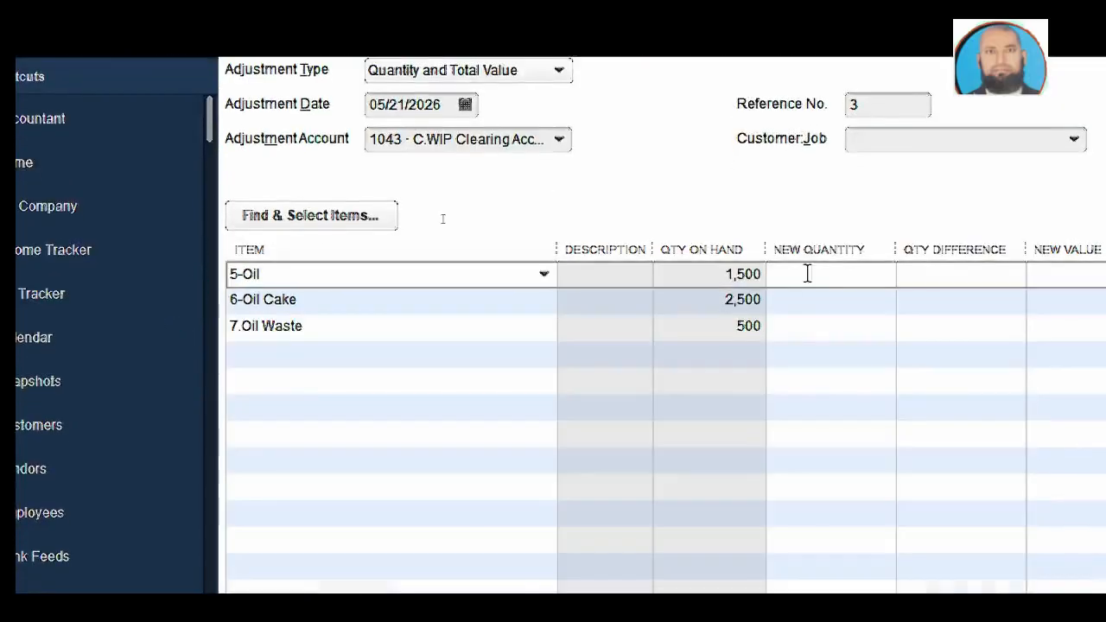
{"action": "left_click", "coordinate": [823, 310]}
{"action": "type", "text": "0"}
{"action": "left_click", "coordinate": [824, 332]}
{"action": "type", "text": "0"}
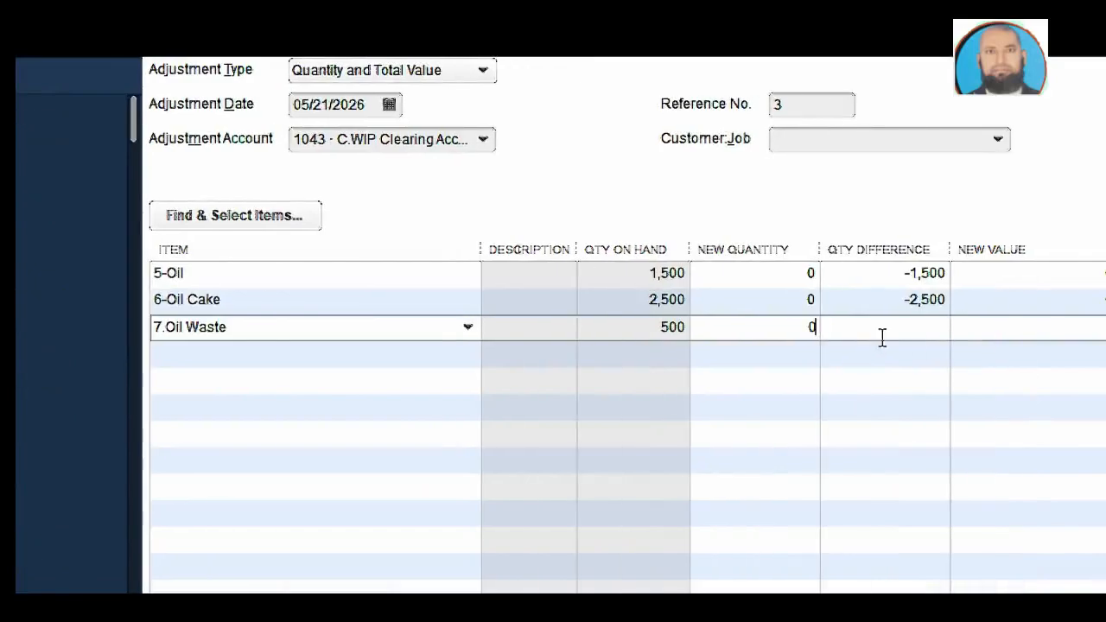
{"action": "left_click", "coordinate": [249, 354]}
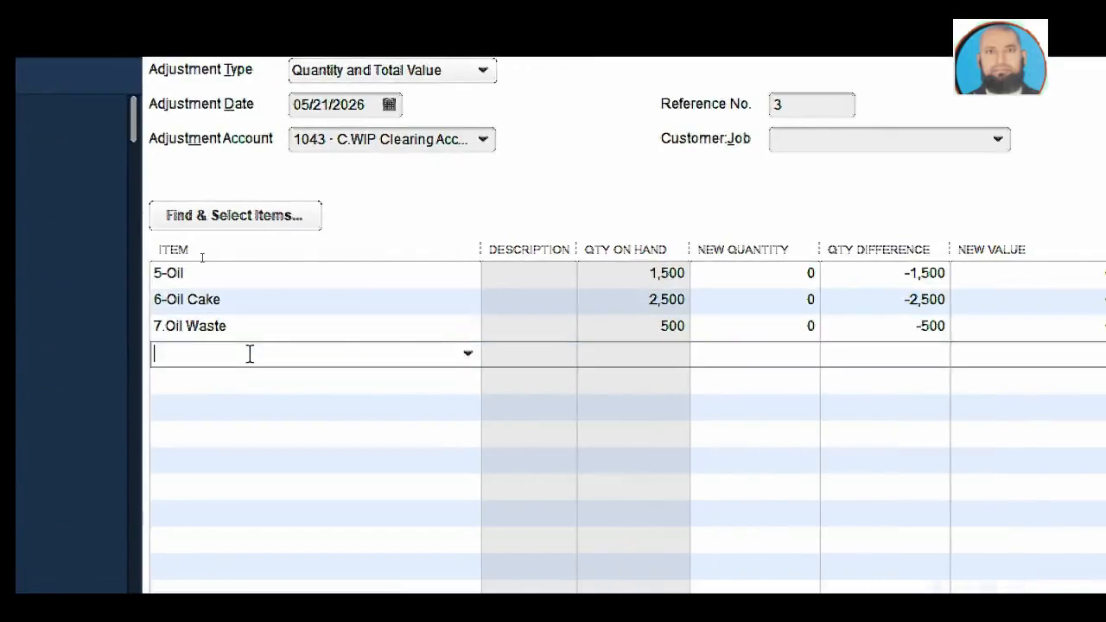
Add FGI - Oil, FGI - Oil Cake and FGI - Oil Waste as further items in the WIP clearing adjustment
{"action": "left_click", "coordinate": [471, 364]}
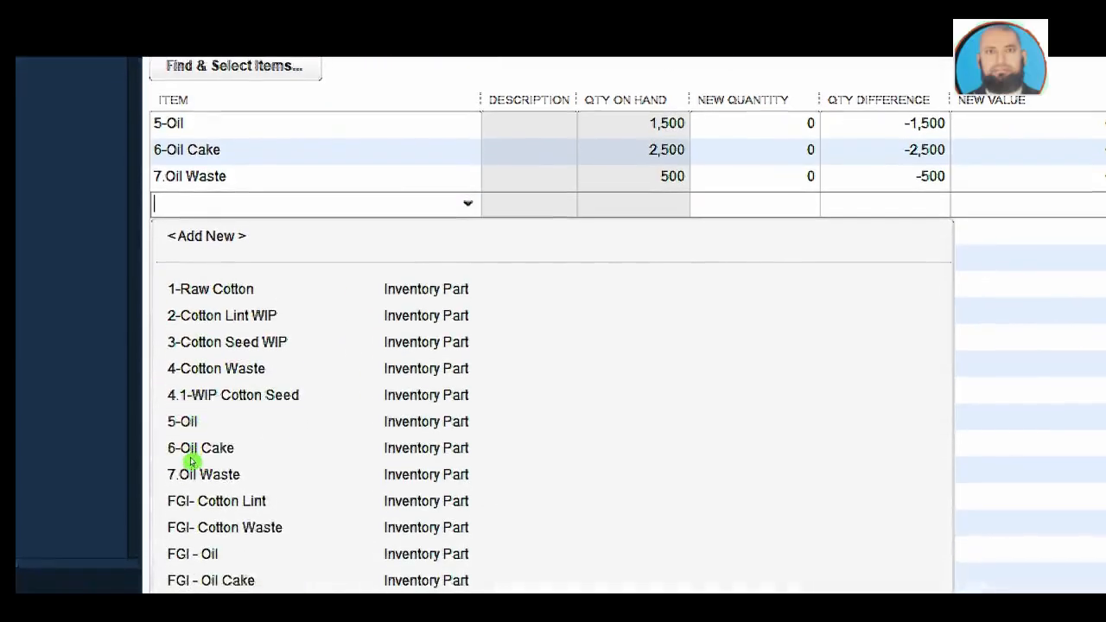
{"action": "left_click", "coordinate": [242, 560]}
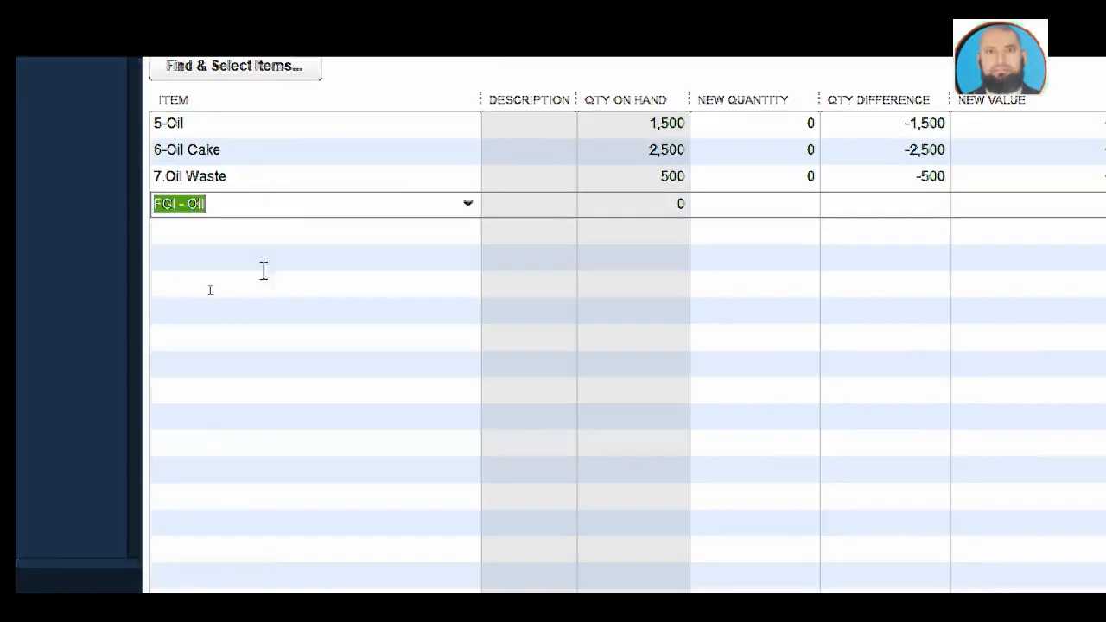
{"action": "left_click", "coordinate": [288, 224]}
{"action": "left_click", "coordinate": [471, 238]}
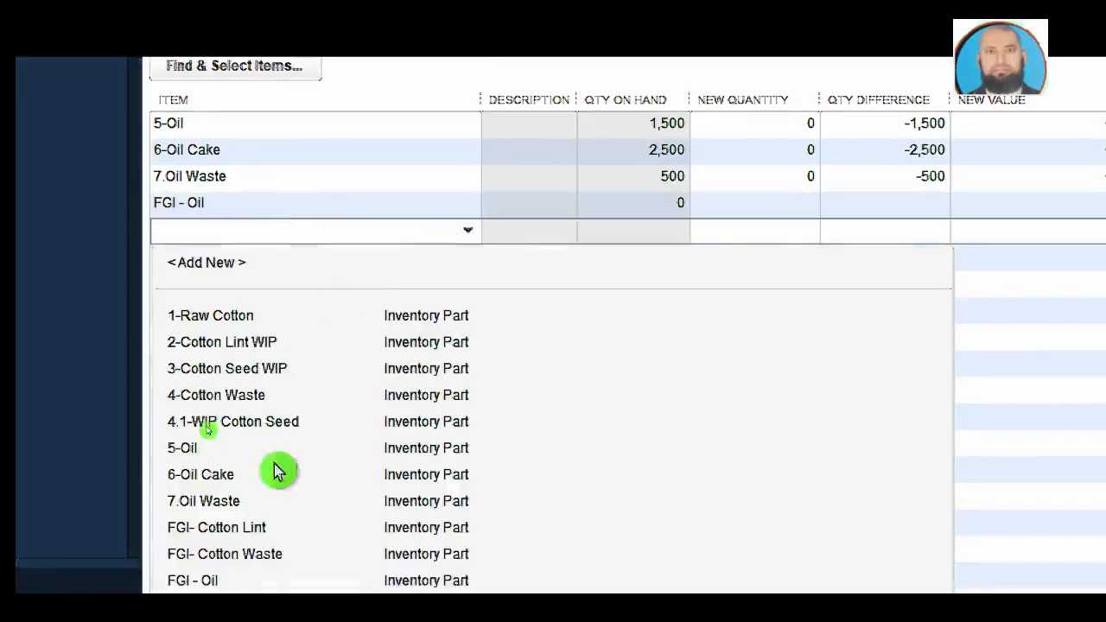
{"action": "left_click", "coordinate": [259, 595]}
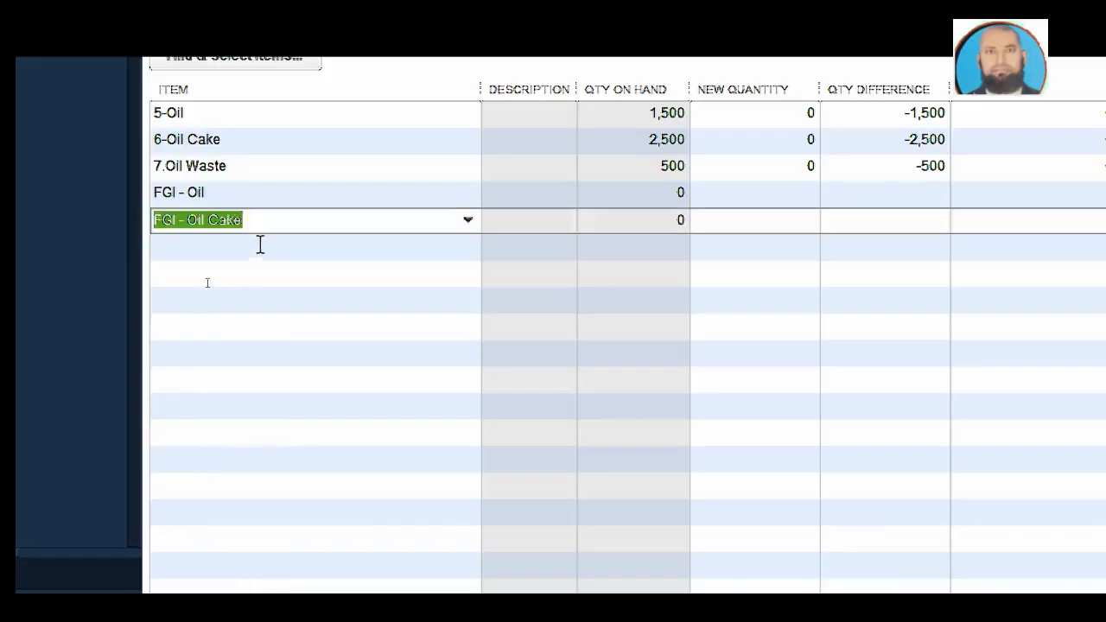
{"action": "left_click", "coordinate": [436, 244]}
{"action": "left_click", "coordinate": [467, 246]}
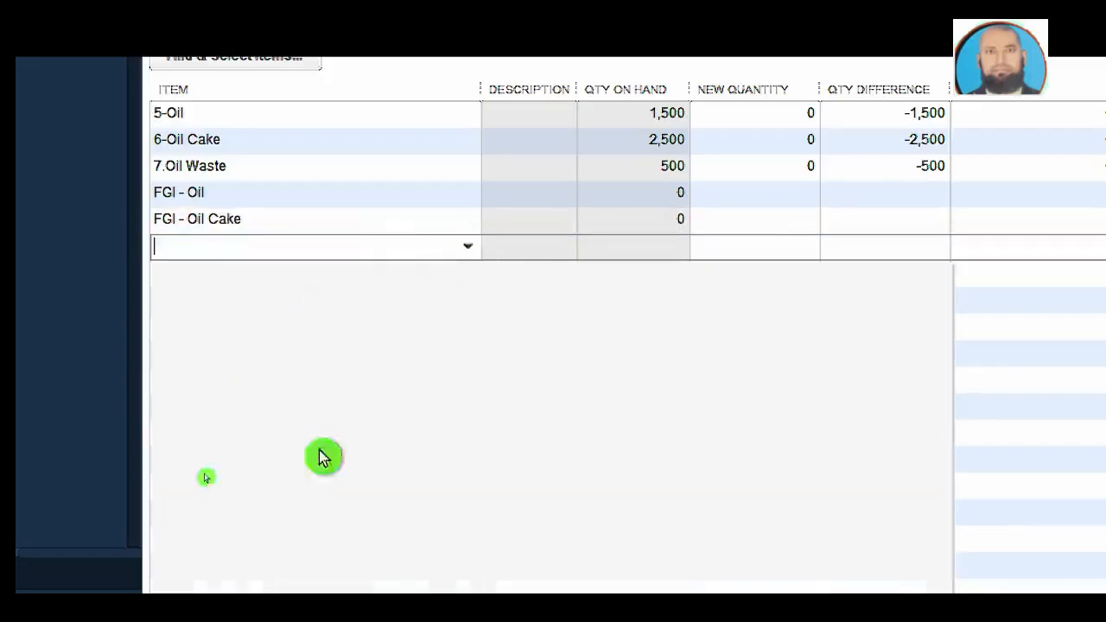
{"action": "left_click", "coordinate": [259, 585]}
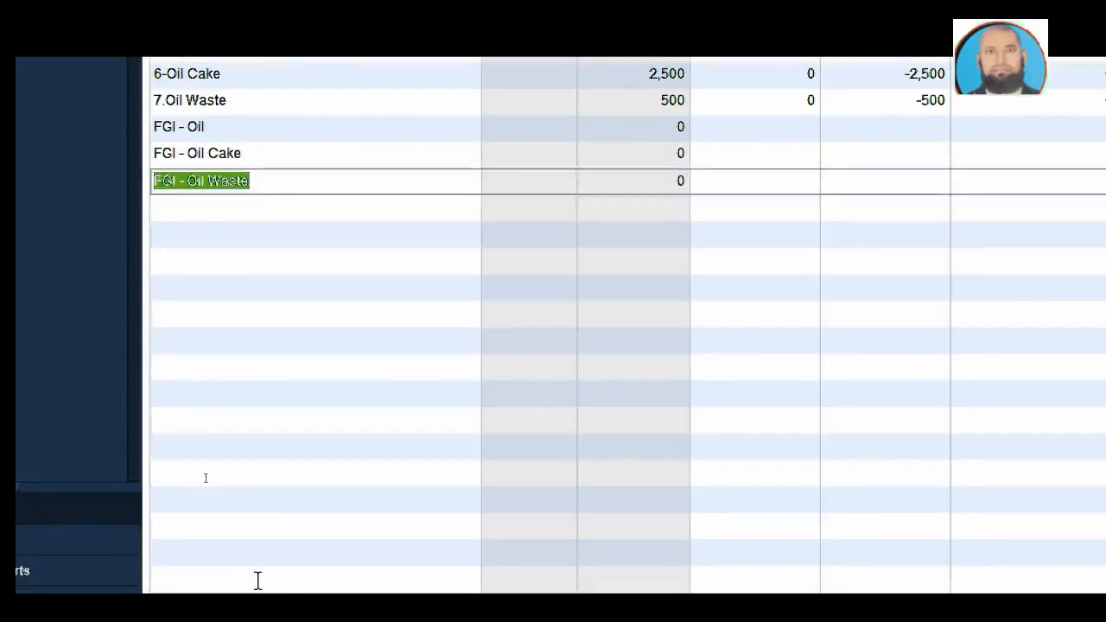
Set the new quantities of FGI - Oil to 1,500, FGI - Oil Cake to 2,500 and FGI - Oil Waste to 500, and save the adjustment
{"action": "left_click", "coordinate": [747, 329]}
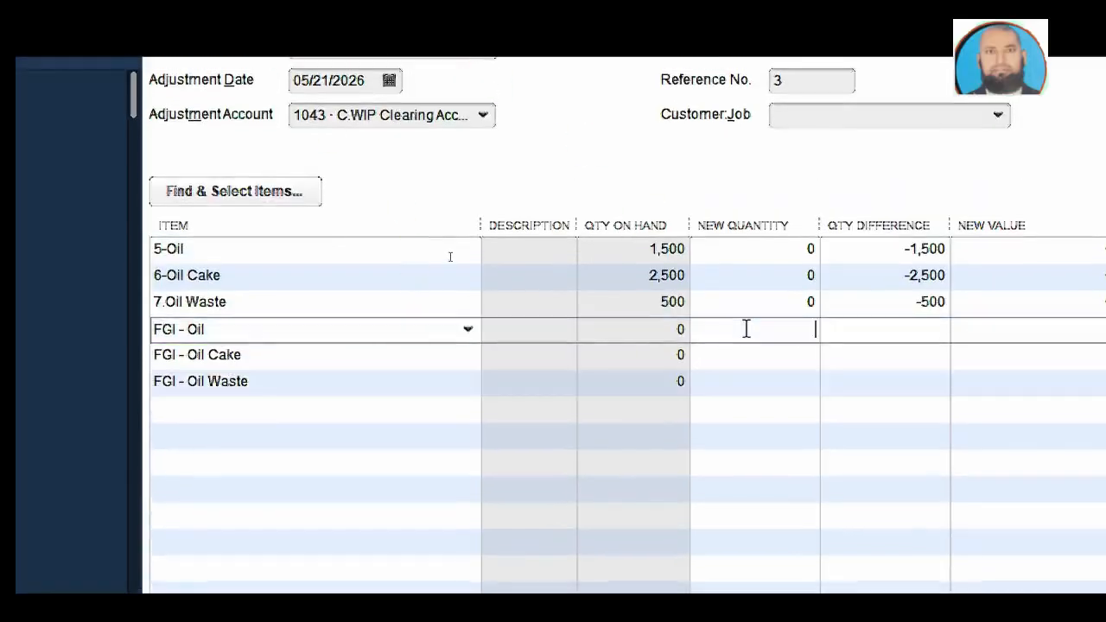
{"action": "left_click", "coordinate": [794, 354]}
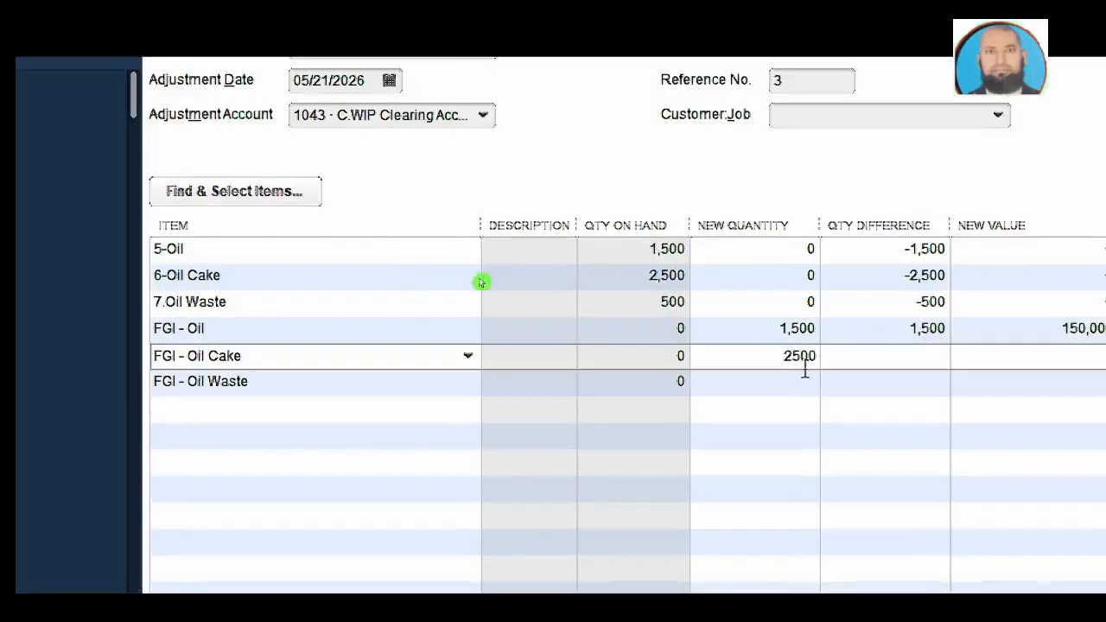
{"action": "type", "text": "2500"}
{"action": "left_click", "coordinate": [811, 381]}
{"action": "type", "text": "500"}
{"action": "left_click", "coordinate": [839, 390]}
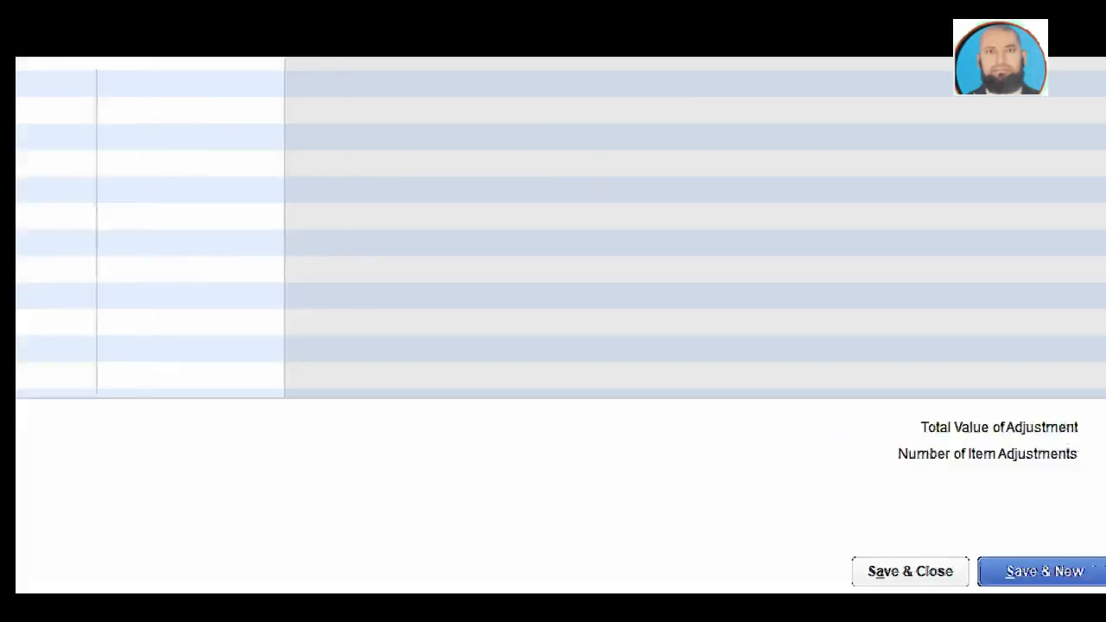
{"action": "left_click", "coordinate": [1045, 571]}
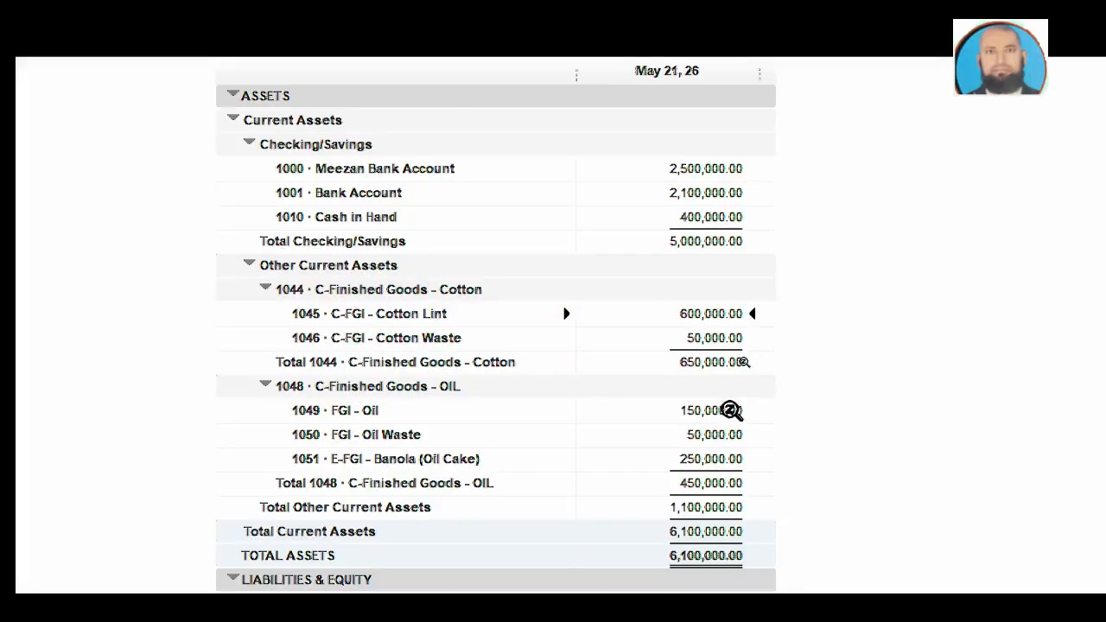
Open the Inventory Valuation Summary to examine the quantities and values of the WIP and finished goods items
{"action": "left_click", "coordinate": [266, 102]}
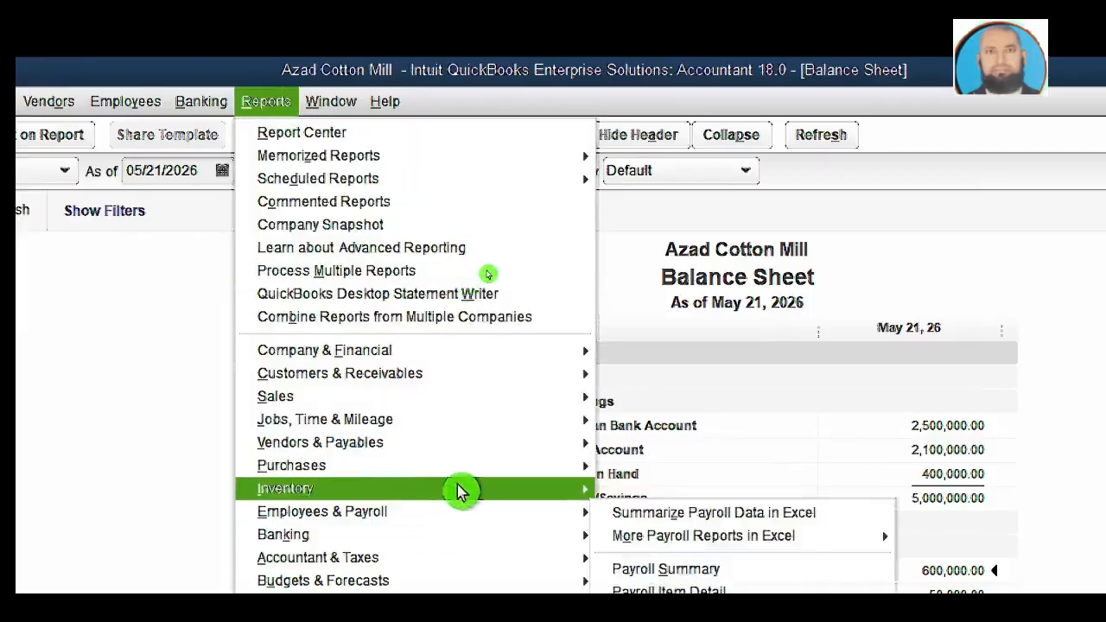
{"action": "mouse_move", "coordinate": [460, 490]}
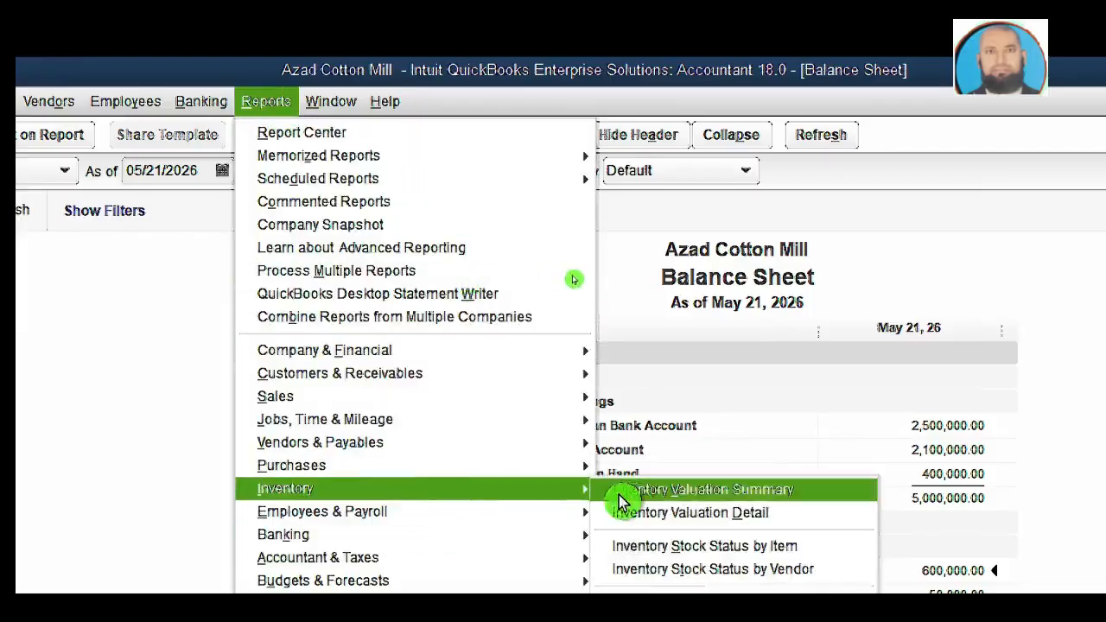
{"action": "left_click", "coordinate": [688, 488]}
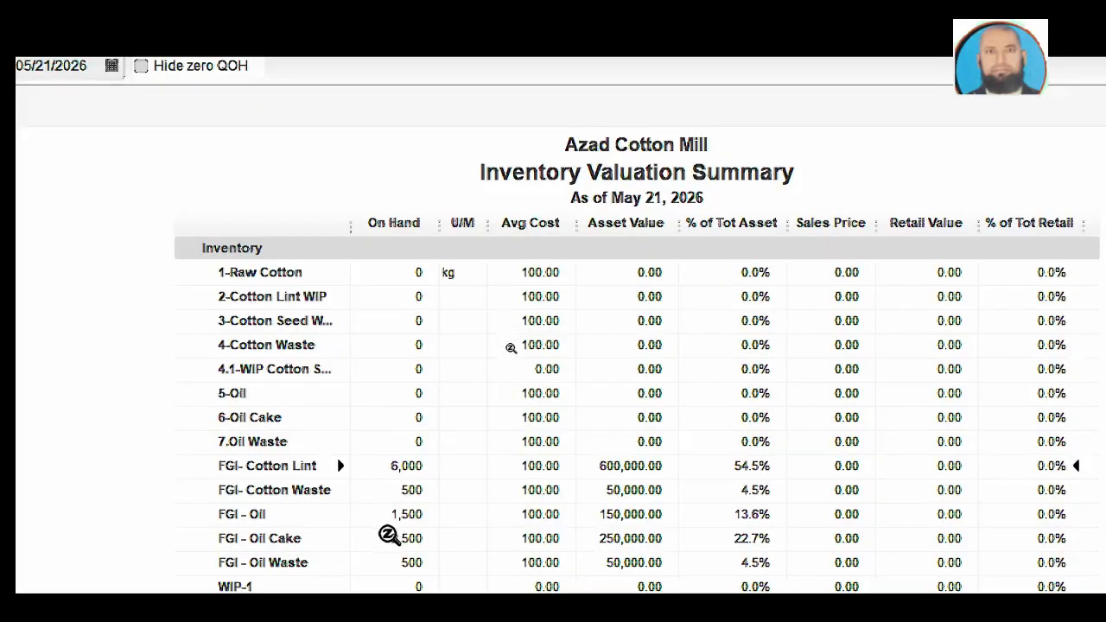
{"action": "left_click", "coordinate": [328, 98]}
{"action": "key", "text": "Escape"}
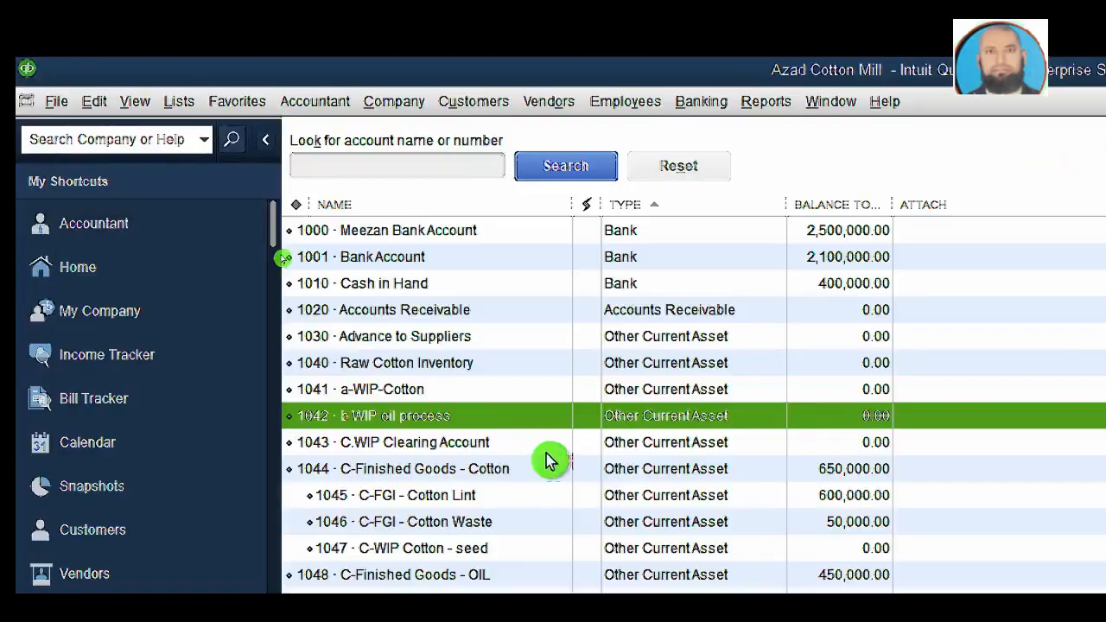
Examine the finished goods accounts for cotton and oil in the chart of accounts
{"action": "scroll", "coordinate": [596, 445], "scroll_direction": "down", "scroll_amount": 1}
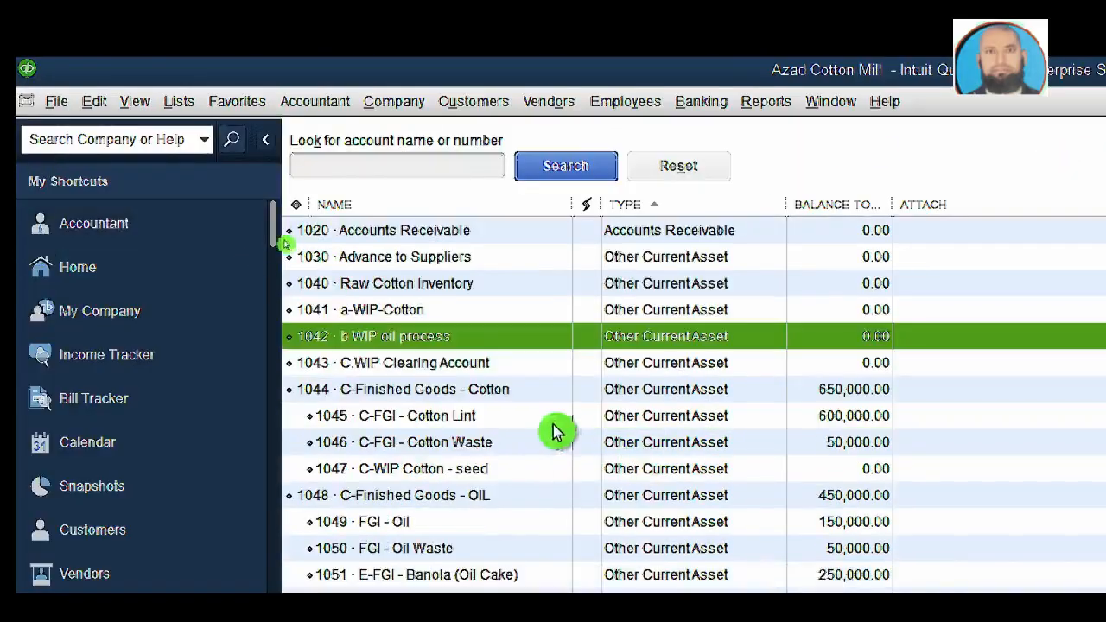
{"action": "left_click", "coordinate": [424, 391]}
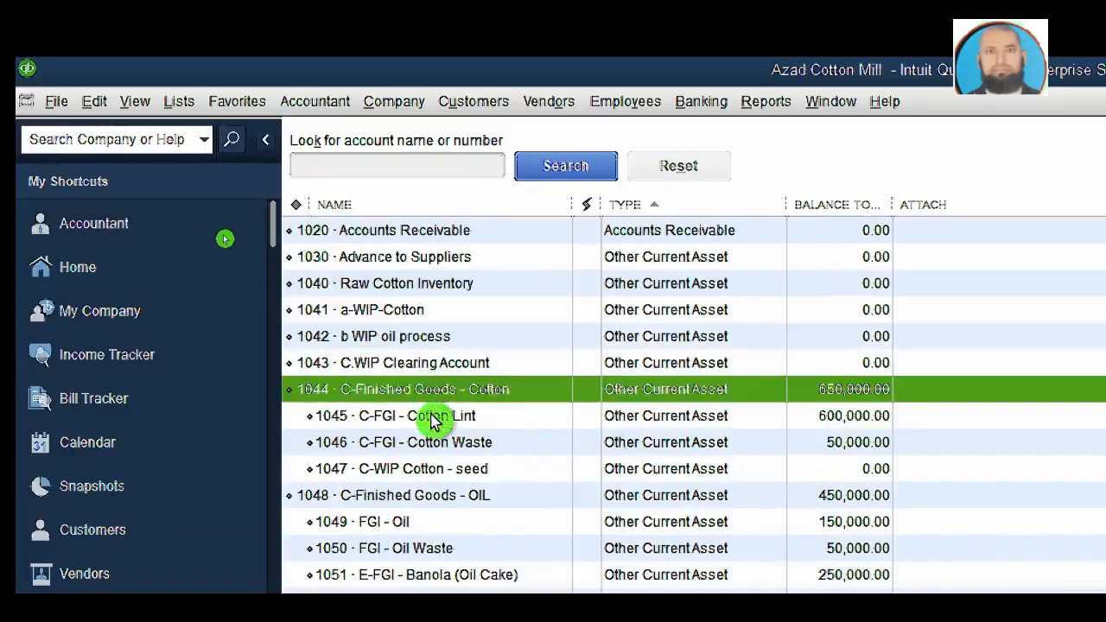
{"action": "left_click", "coordinate": [432, 423]}
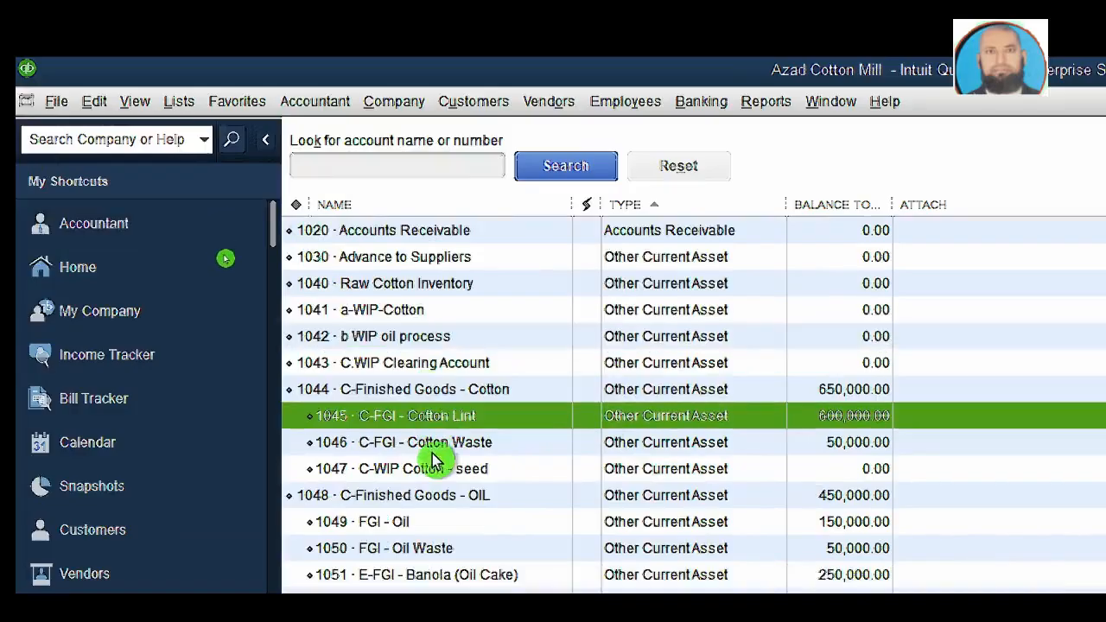
{"action": "left_click", "coordinate": [434, 447]}
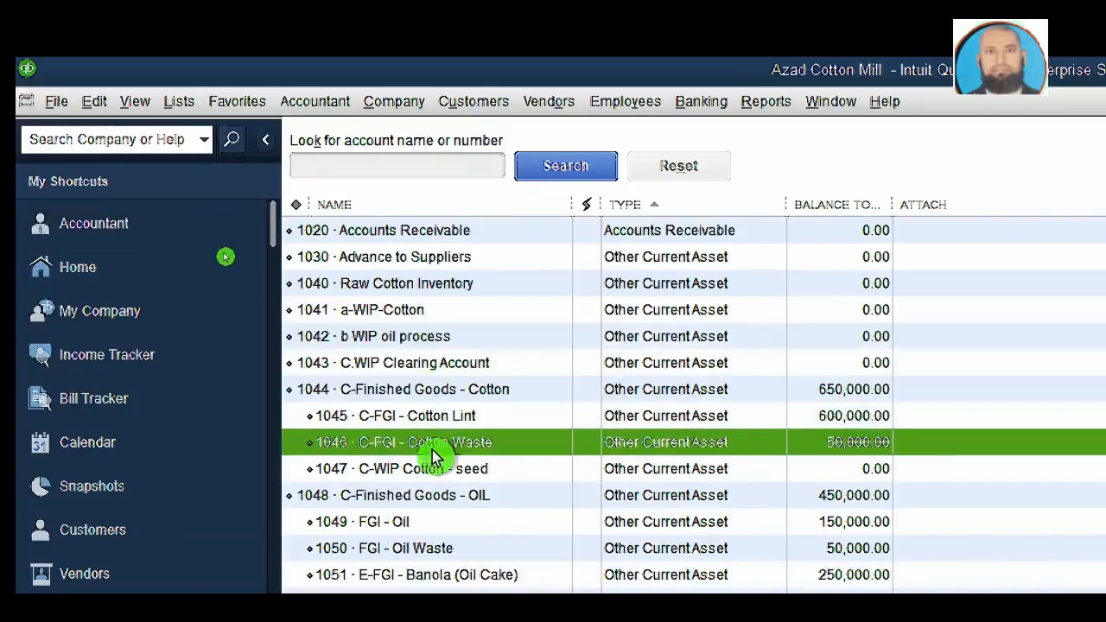
{"action": "left_click", "coordinate": [405, 474]}
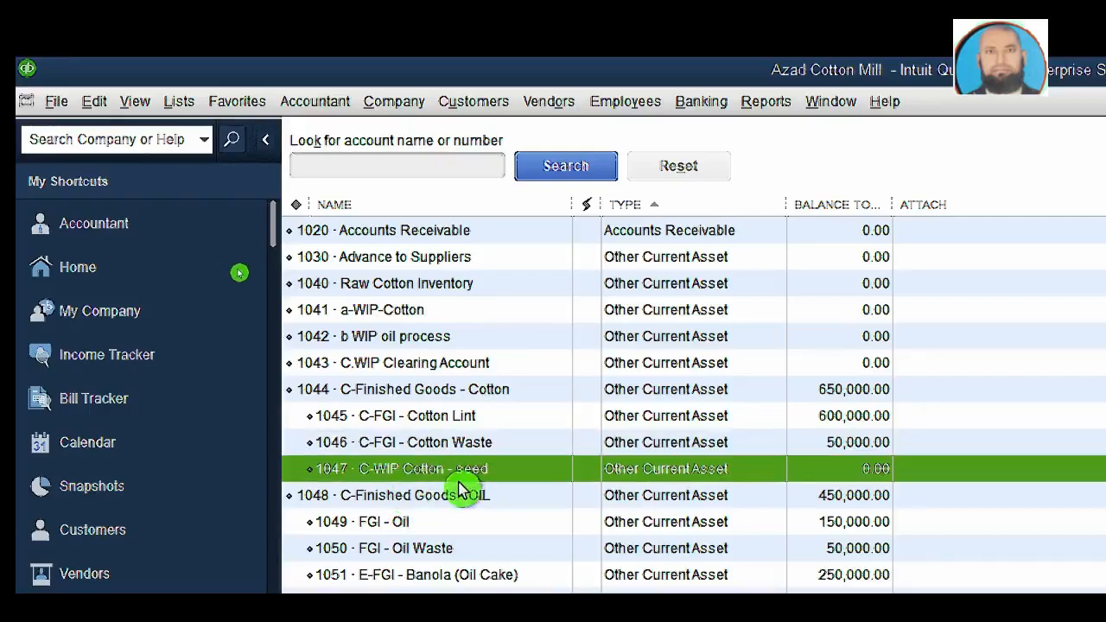
{"action": "left_click", "coordinate": [467, 520]}
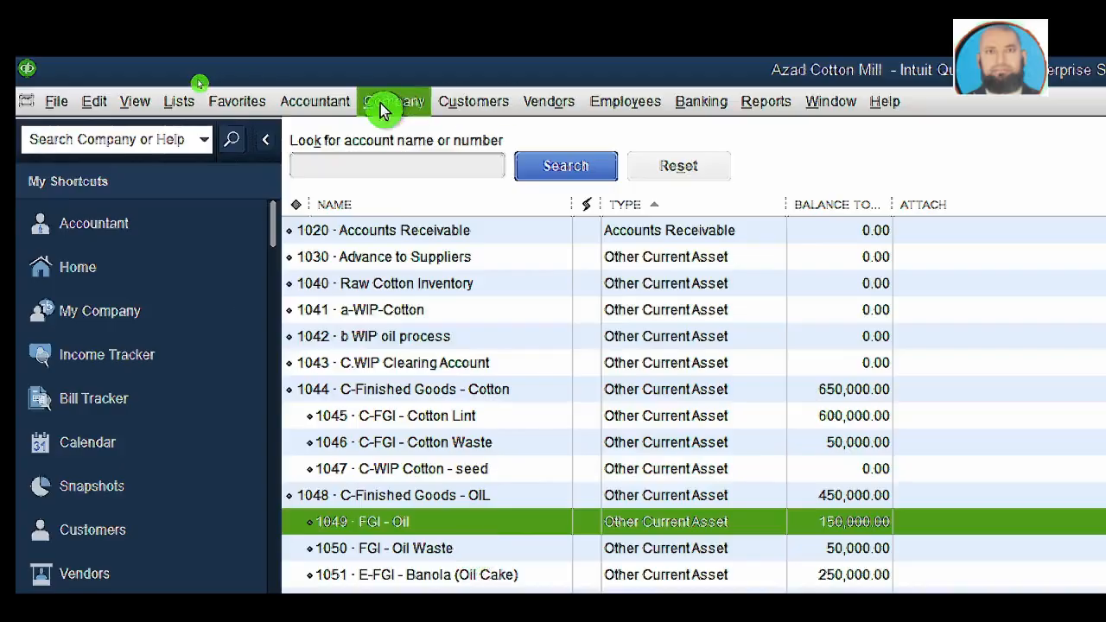
Start an invoice for customer Bilal Cotton Mills with a first line of 200 FGI- Cotton Lint
{"action": "left_click", "coordinate": [473, 104]}
{"action": "left_click", "coordinate": [467, 248]}
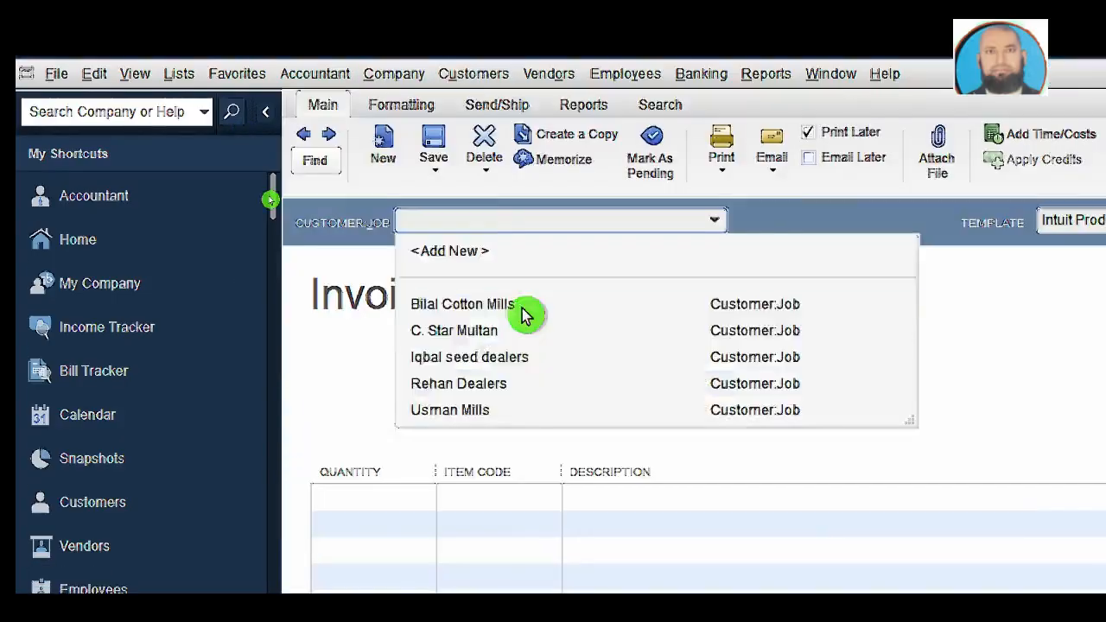
{"action": "left_click", "coordinate": [525, 315]}
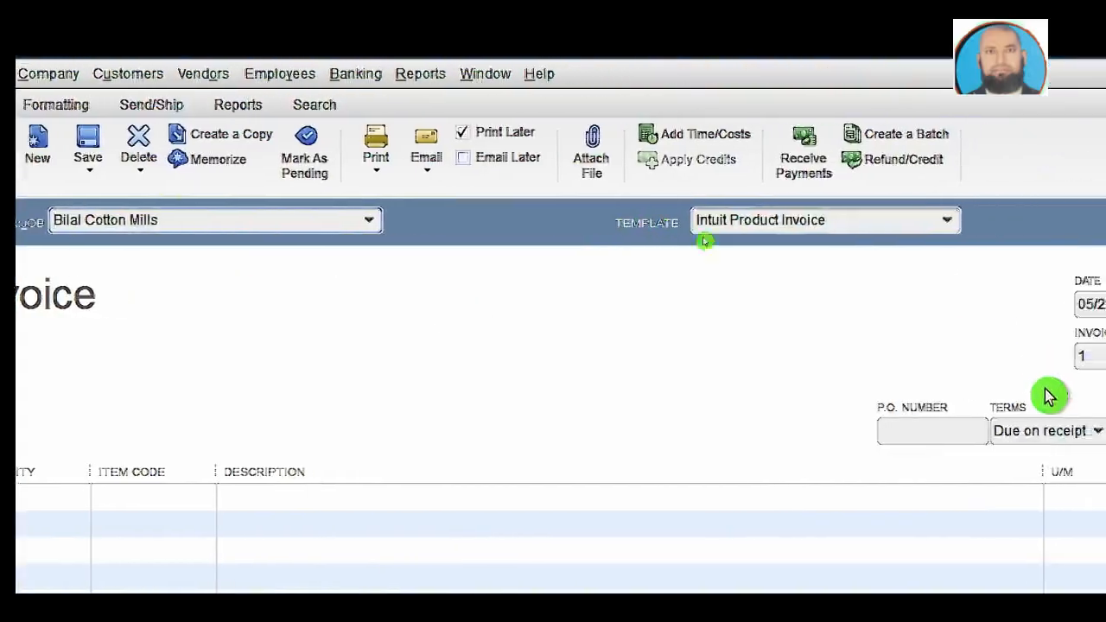
{"action": "left_click", "coordinate": [361, 494]}
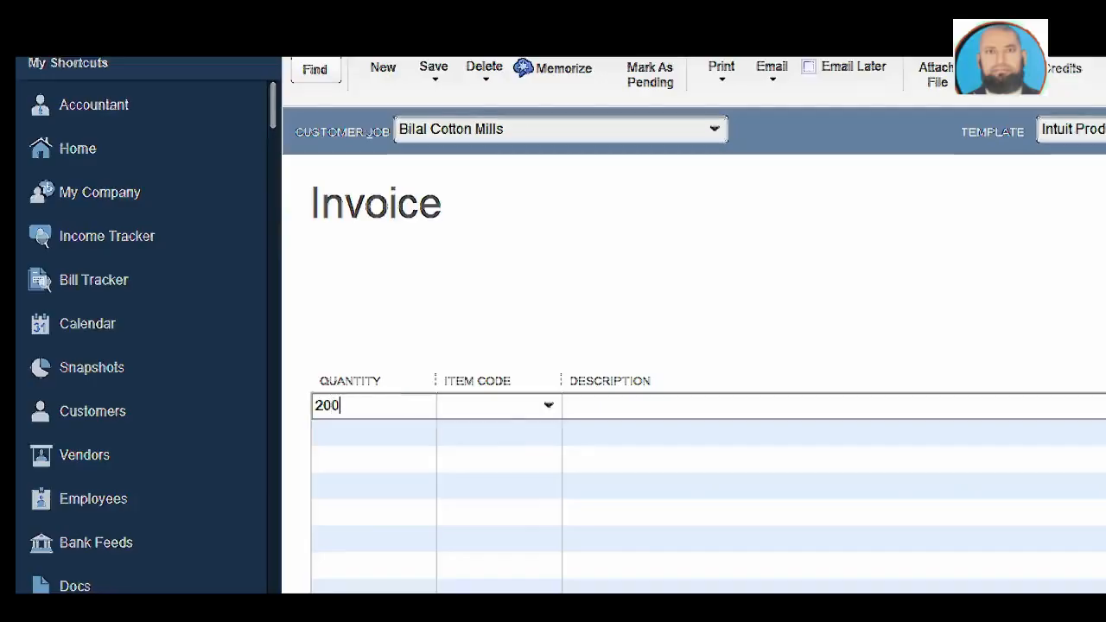
{"action": "left_click", "coordinate": [550, 410]}
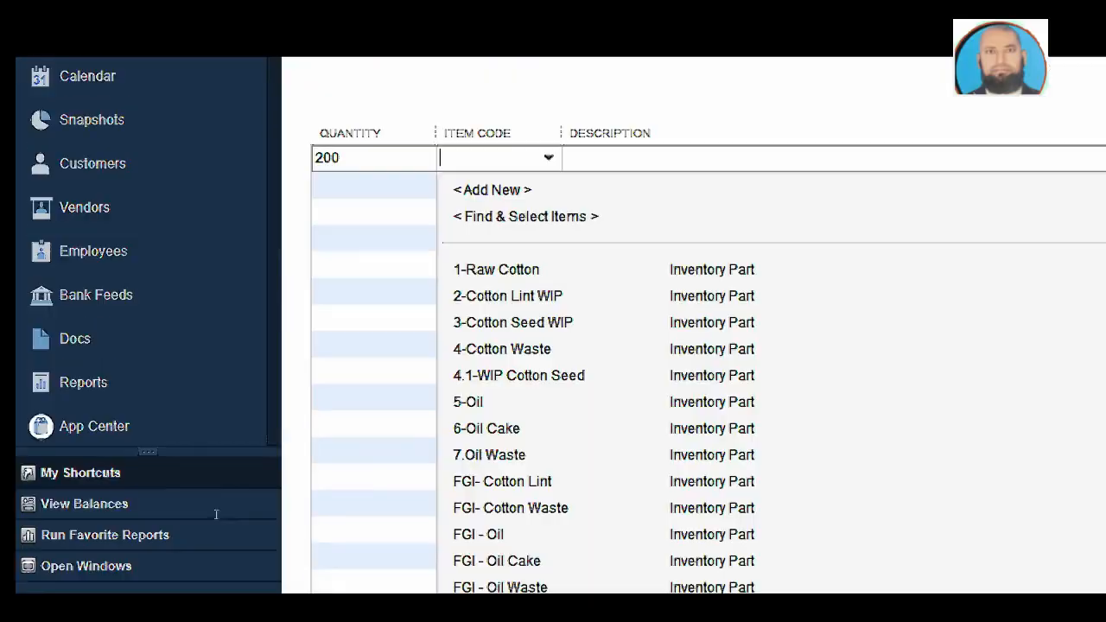
{"action": "left_click", "coordinate": [489, 481]}
Add FGI- Cotton Waste, FGI - Oil, FGI - Oil Cake and FGI - Oil Waste as further invoice lines
{"action": "left_click", "coordinate": [365, 362]}
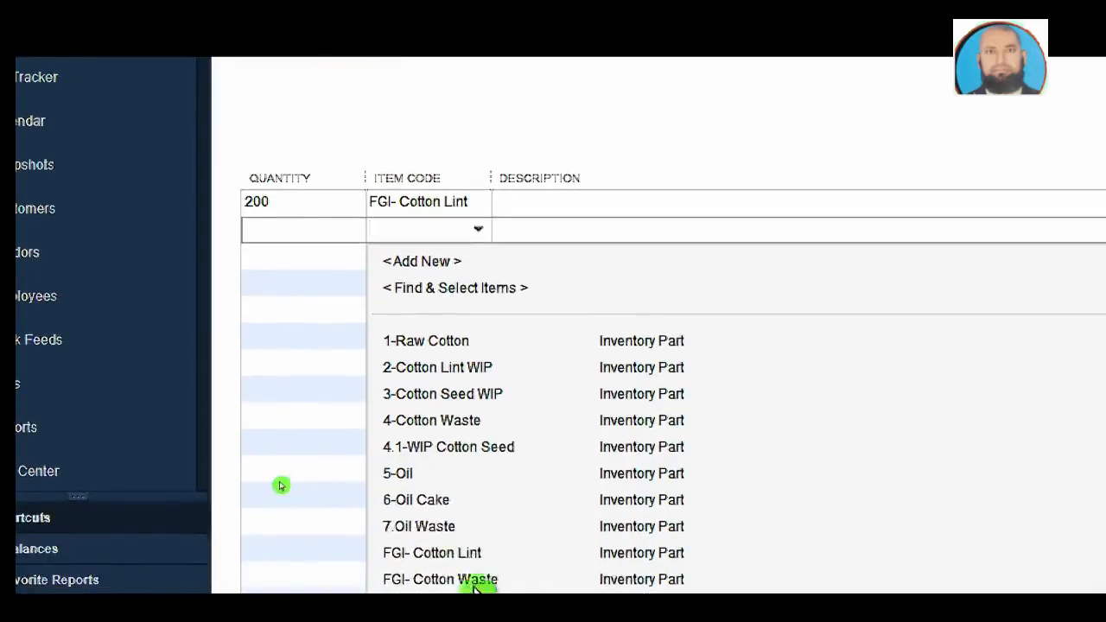
{"action": "left_click", "coordinate": [474, 587]}
{"action": "left_click", "coordinate": [466, 256]}
{"action": "left_click", "coordinate": [432, 414]}
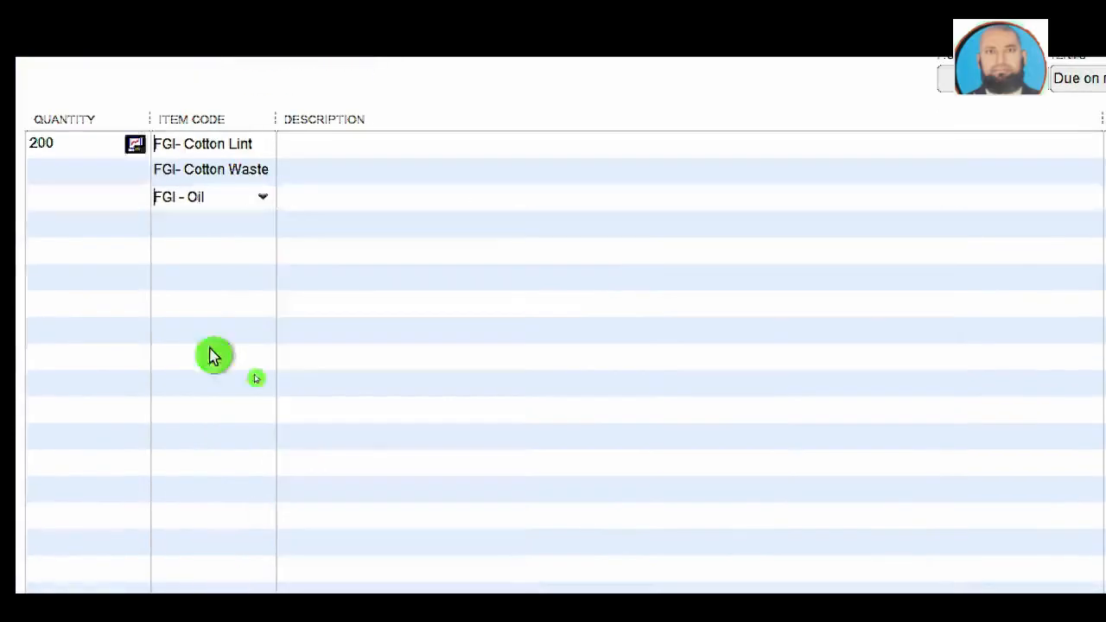
{"action": "left_click", "coordinate": [266, 226]}
{"action": "left_click", "coordinate": [220, 566]}
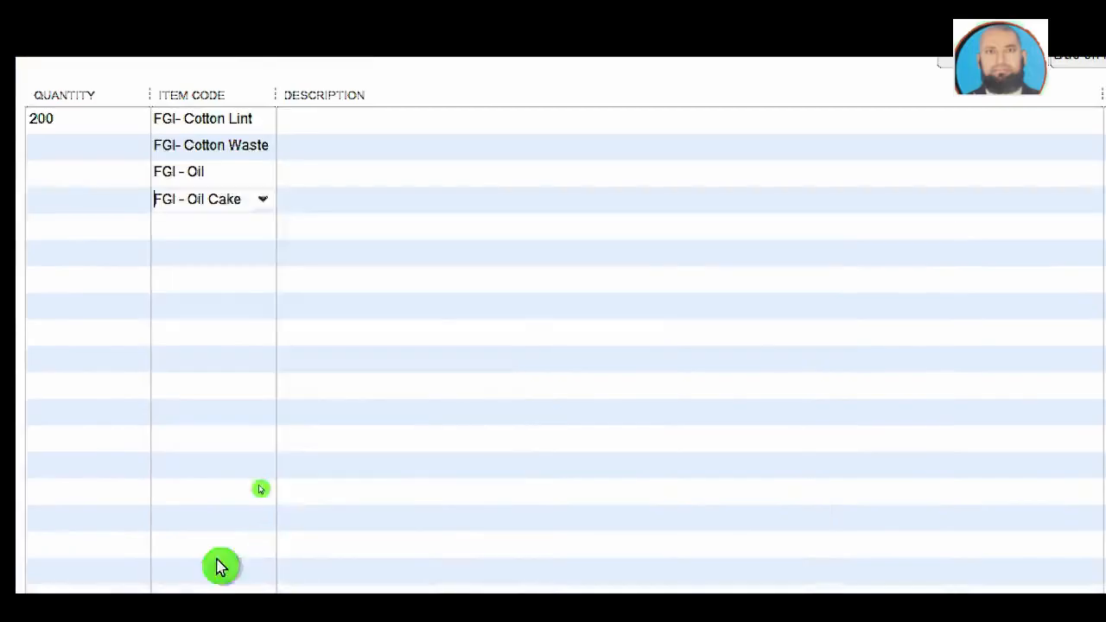
{"action": "left_click", "coordinate": [261, 225]}
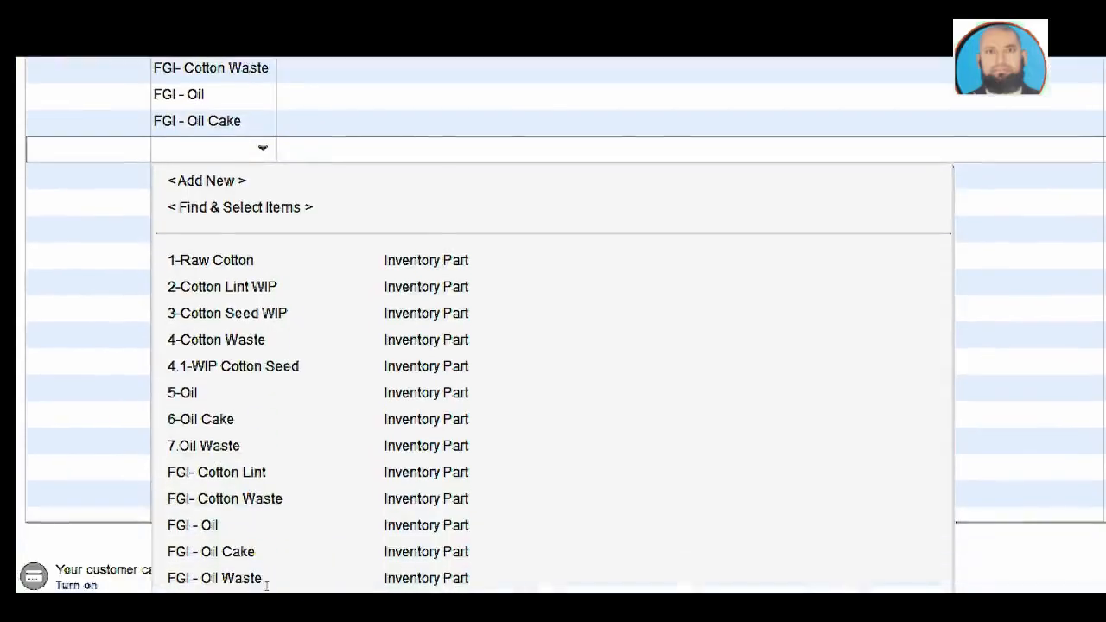
{"action": "left_click", "coordinate": [259, 577]}
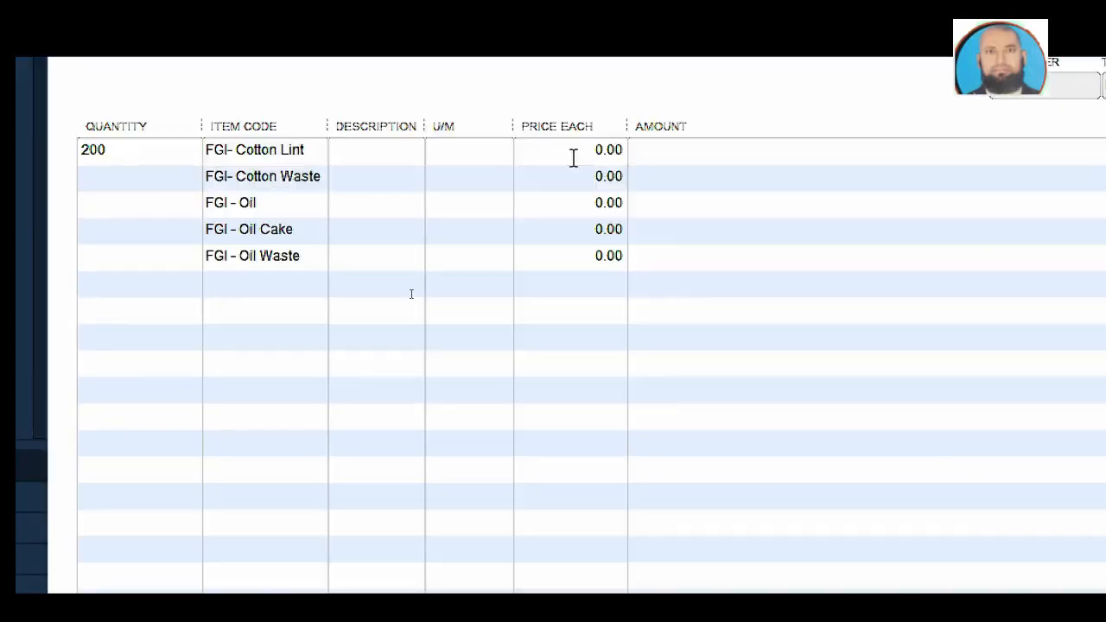
Set the price each of all five finished goods lines on the invoice to 250
{"action": "left_click", "coordinate": [573, 158]}
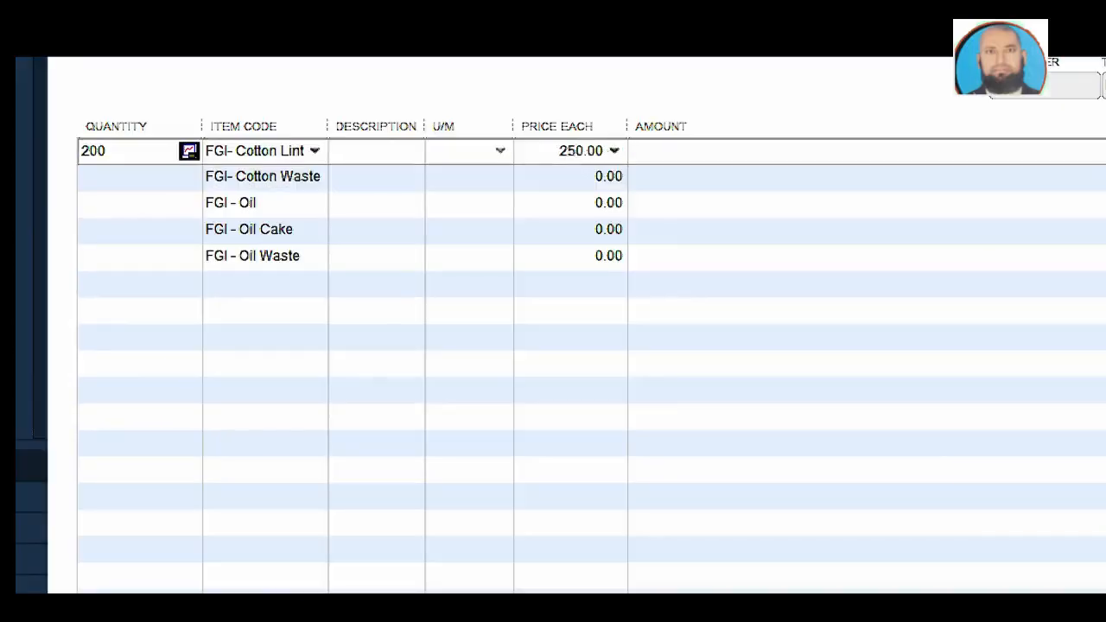
{"action": "left_click", "coordinate": [585, 181]}
{"action": "type", "text": "25"}
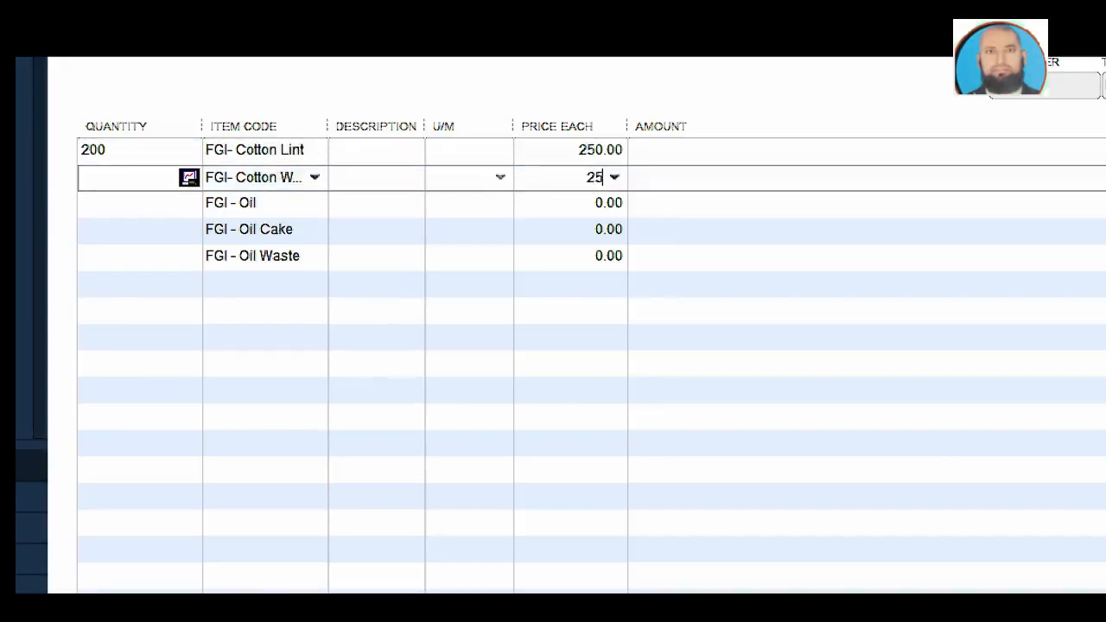
{"action": "type", "text": "0"}
{"action": "left_click", "coordinate": [563, 200]}
{"action": "type", "text": "25"}
{"action": "left_click", "coordinate": [577, 230]}
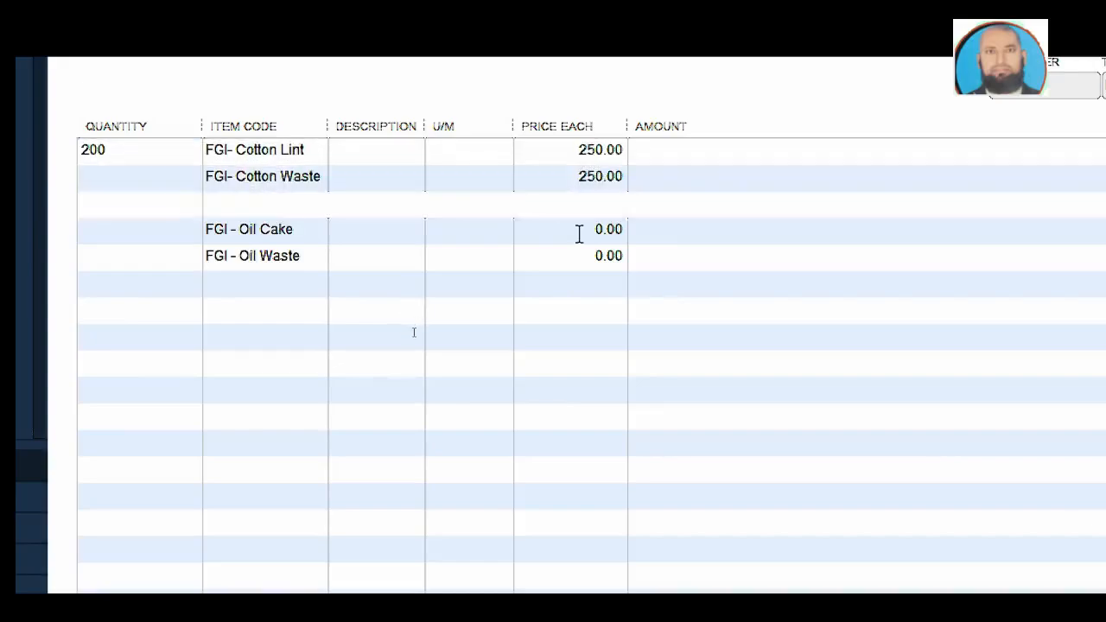
{"action": "type", "text": "25"}
{"action": "left_click", "coordinate": [578, 255]}
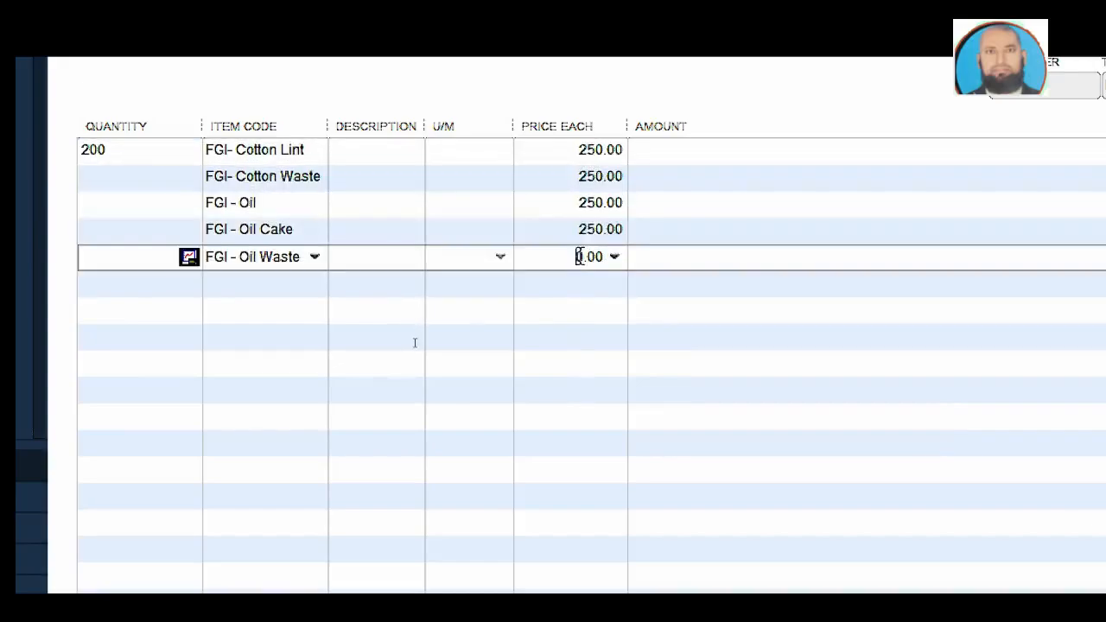
Set the quantity of the FGI- Cotton Waste, FGI - Oil, FGI - Oil Cake and FGI - Oil Waste invoice lines to 200 each
{"action": "left_click", "coordinate": [116, 177]}
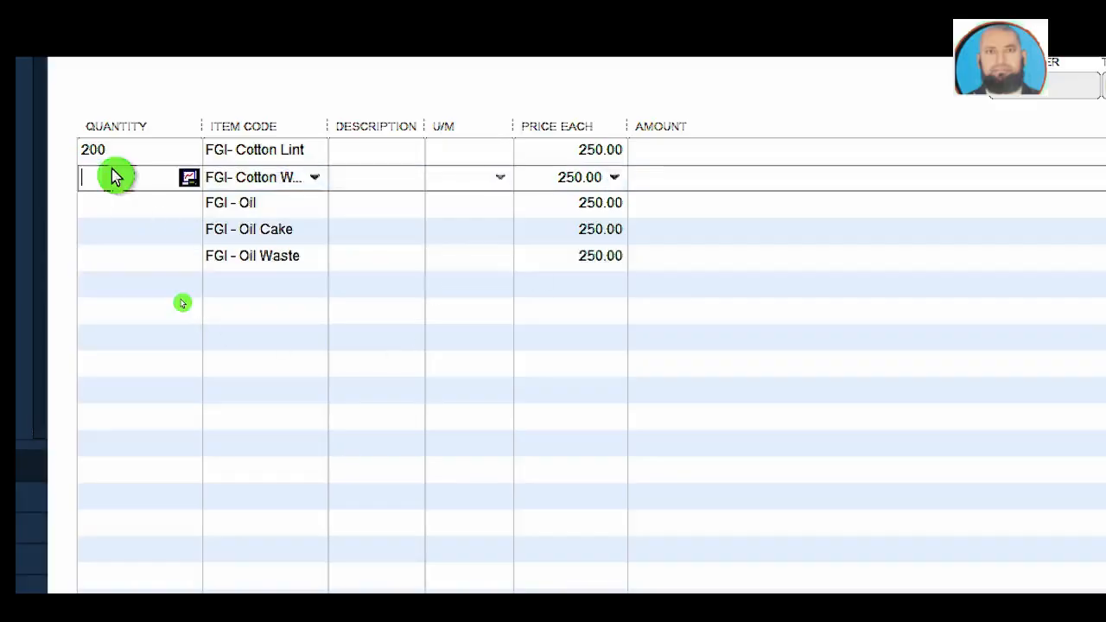
{"action": "type", "text": "200"}
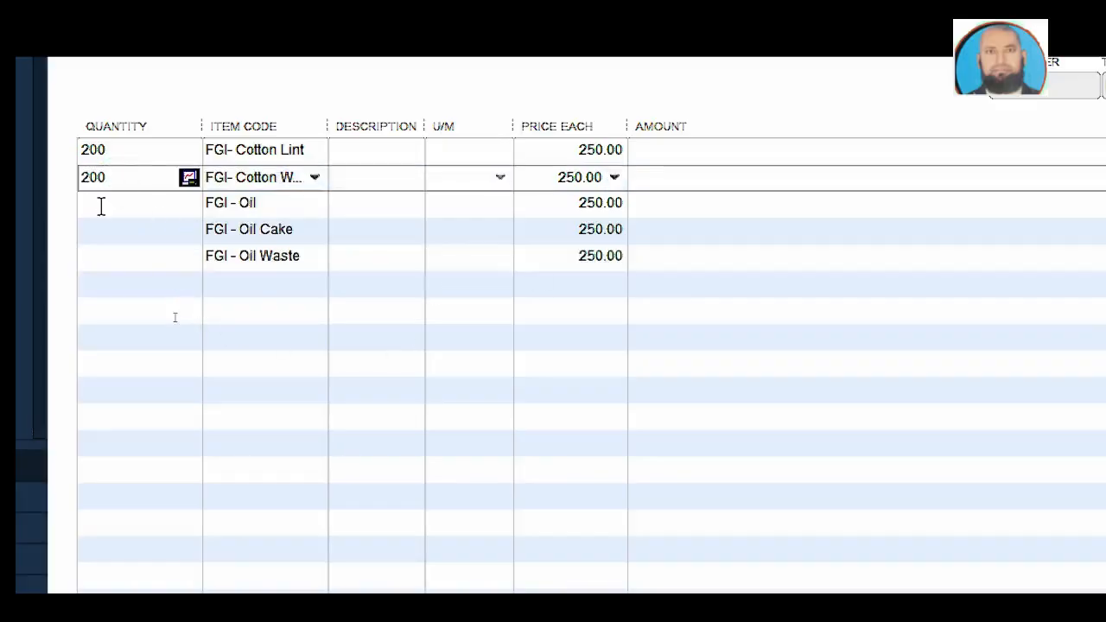
{"action": "left_click", "coordinate": [101, 205]}
{"action": "type", "text": "200"}
{"action": "left_click", "coordinate": [104, 229]}
{"action": "type", "text": "2"}
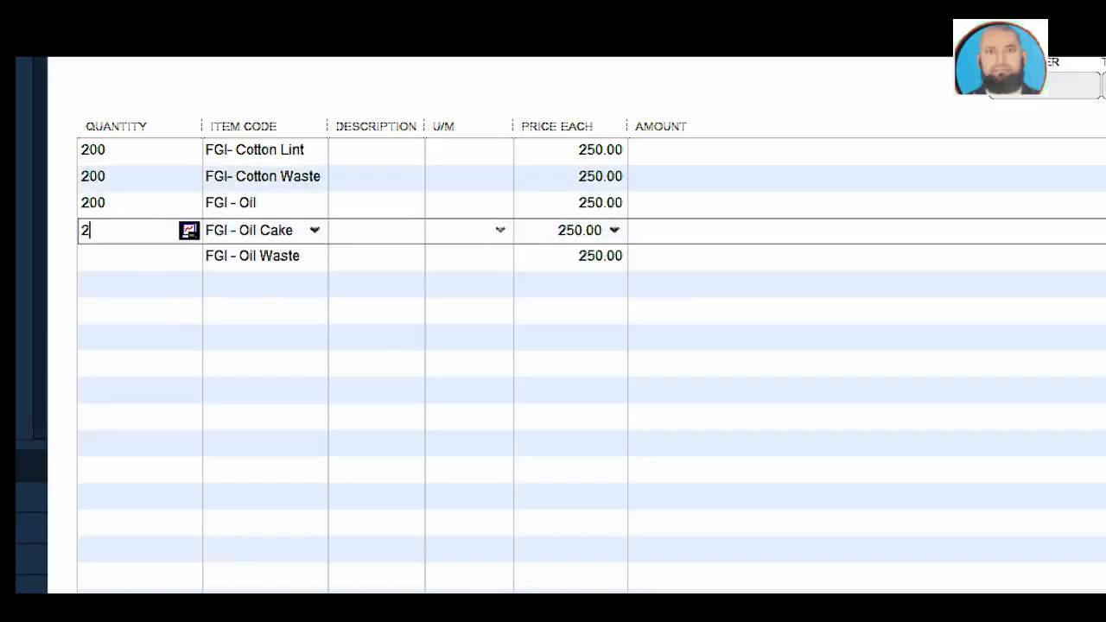
{"action": "left_click", "coordinate": [92, 257]}
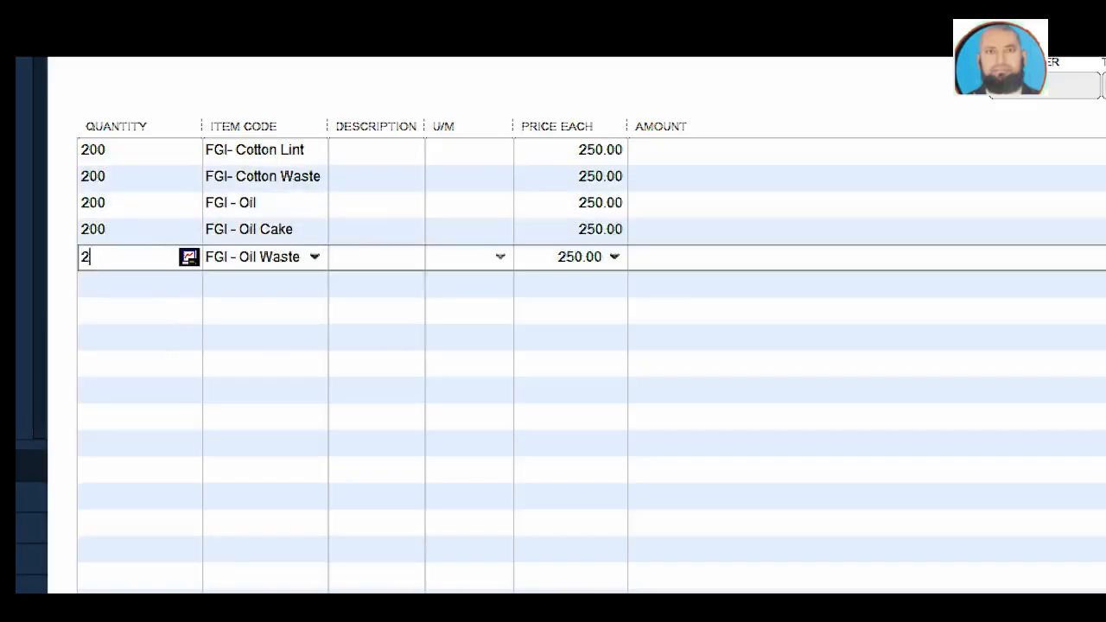
{"action": "type", "text": "200"}
{"action": "left_click", "coordinate": [101, 286]}
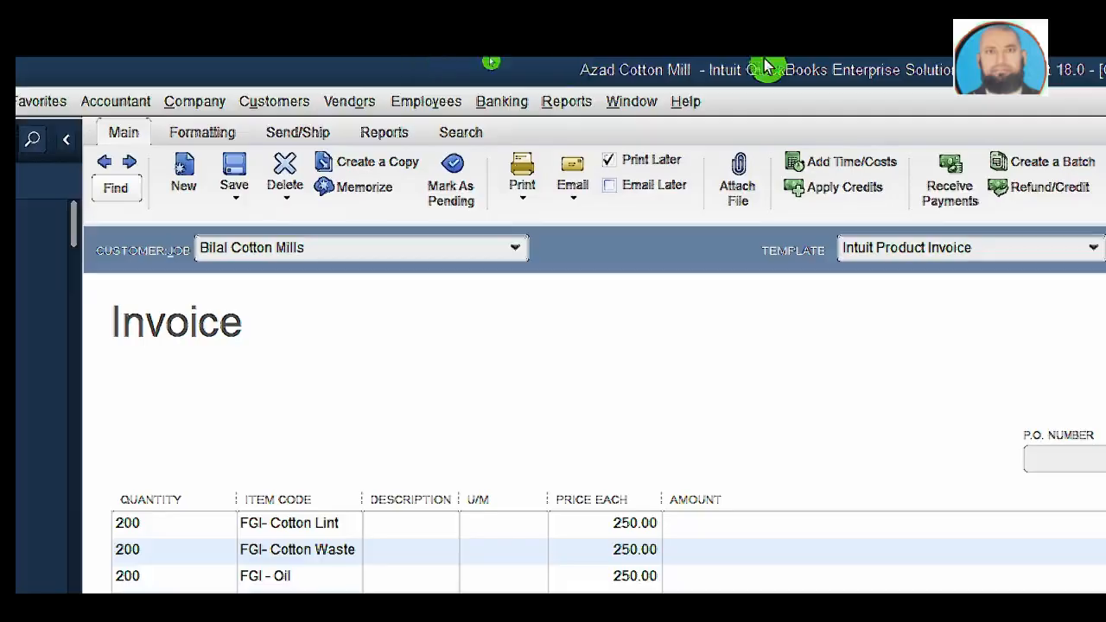
Run the standard Profit & Loss report for all dates
{"action": "left_click", "coordinate": [560, 101]}
{"action": "mouse_move", "coordinate": [821, 355]}
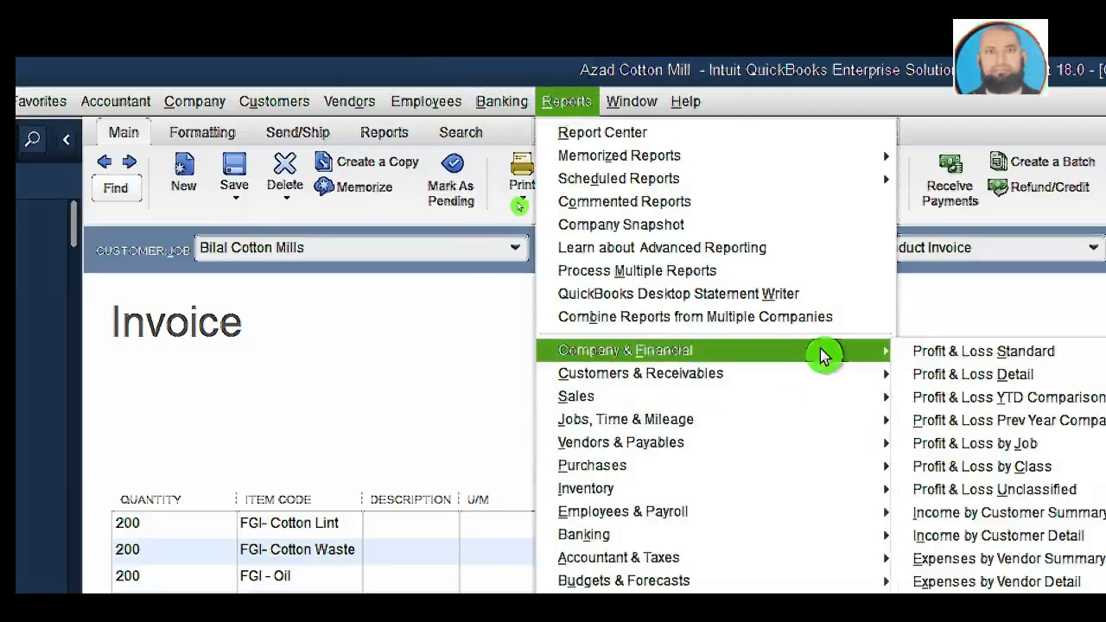
{"action": "left_click", "coordinate": [1032, 350]}
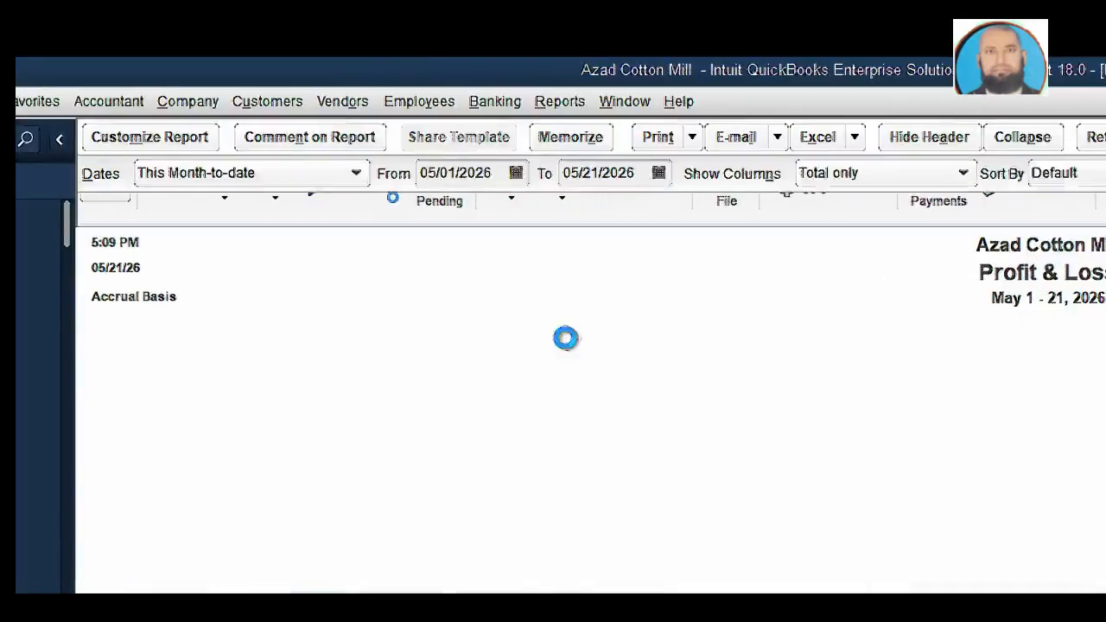
{"action": "left_click", "coordinate": [197, 179]}
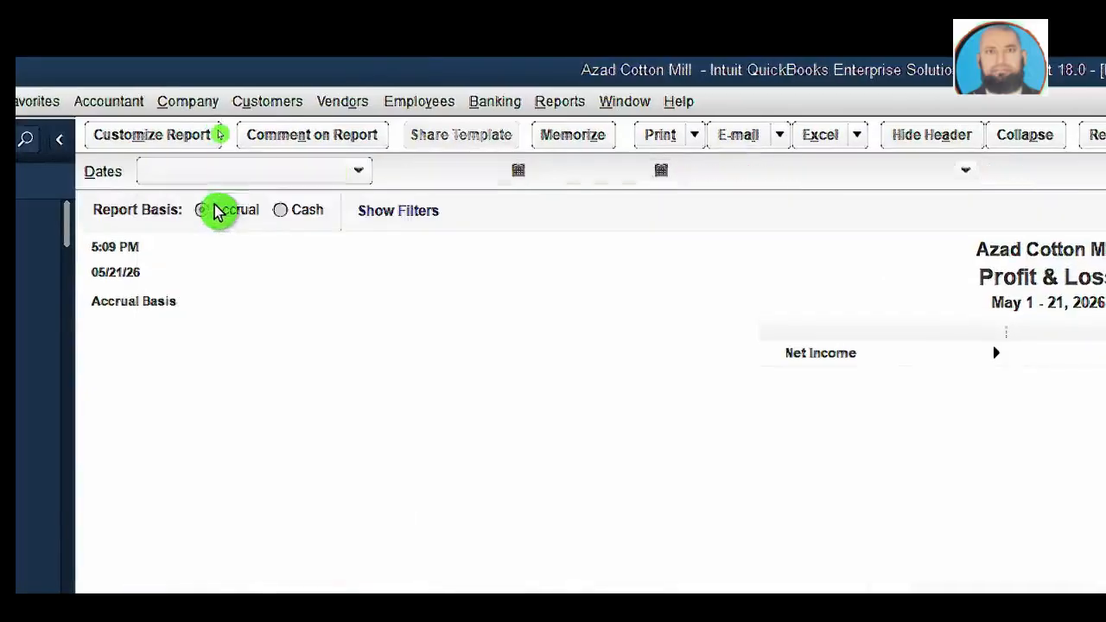
{"action": "left_click", "coordinate": [252, 173]}
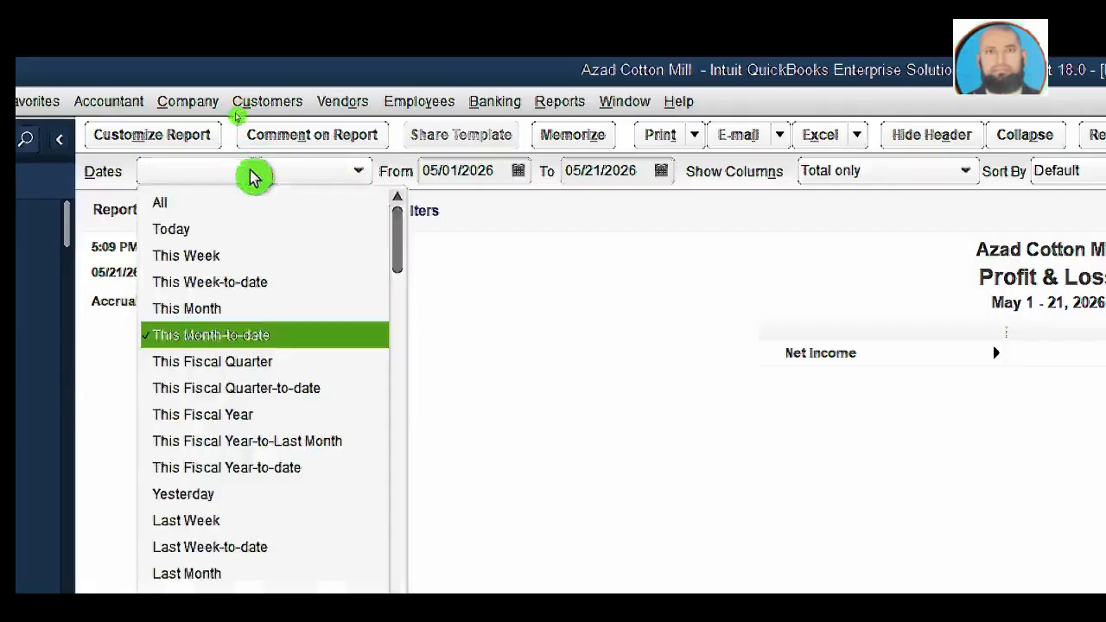
{"action": "left_click", "coordinate": [193, 206]}
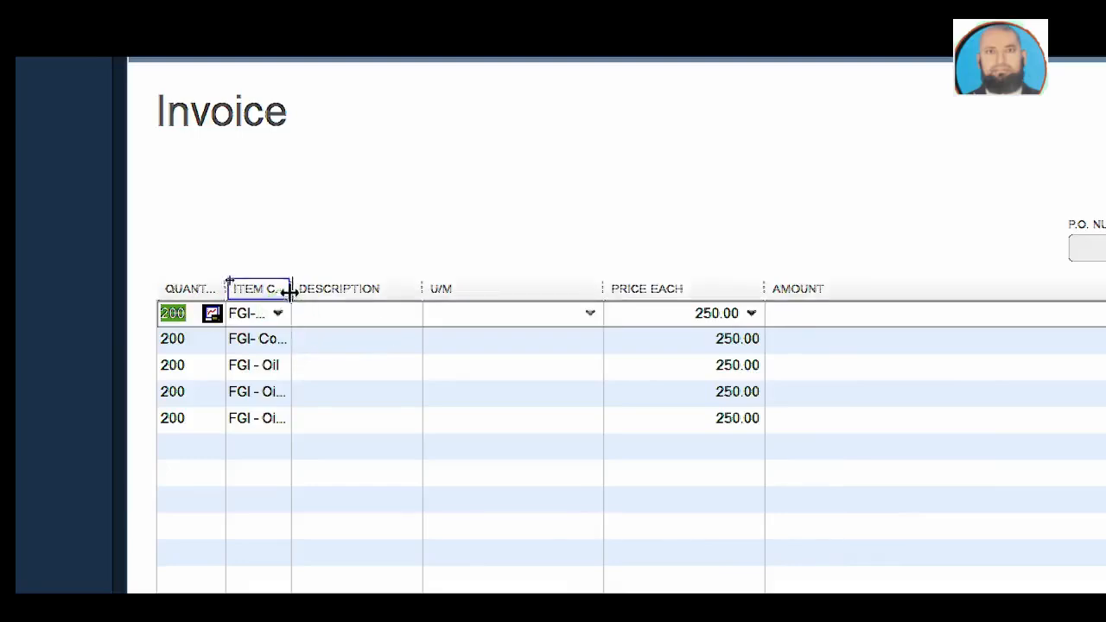
Widen the item code column of the Bilal Cotton Mills invoice, and save and close the invoice
{"action": "left_click_drag", "start_coordinate": [290, 289], "coordinate": [415, 294]}
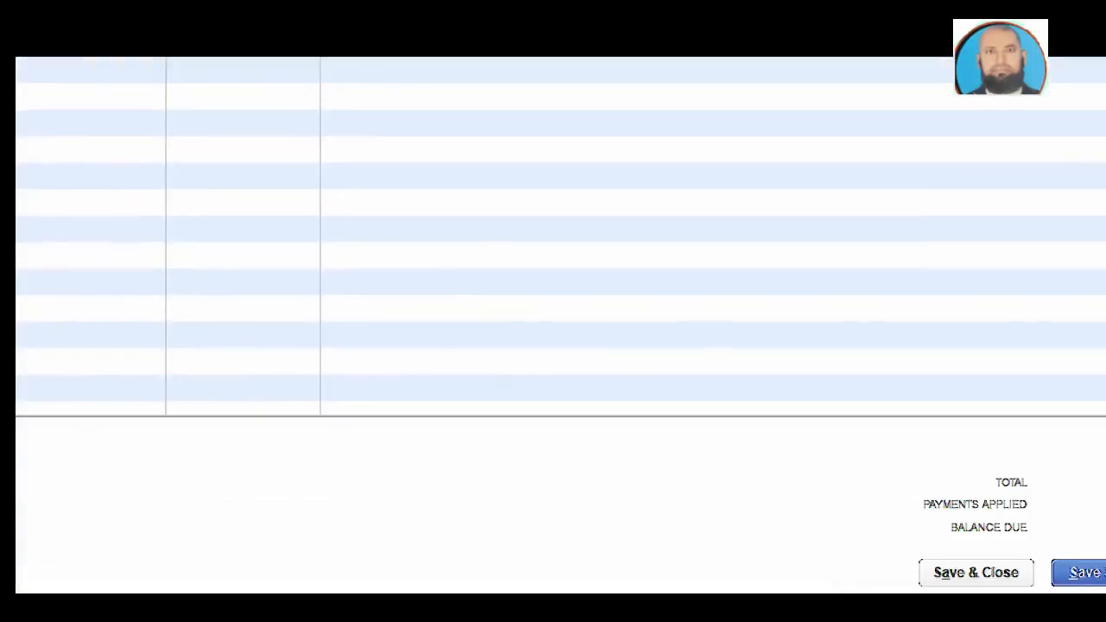
{"action": "left_click", "coordinate": [964, 573]}
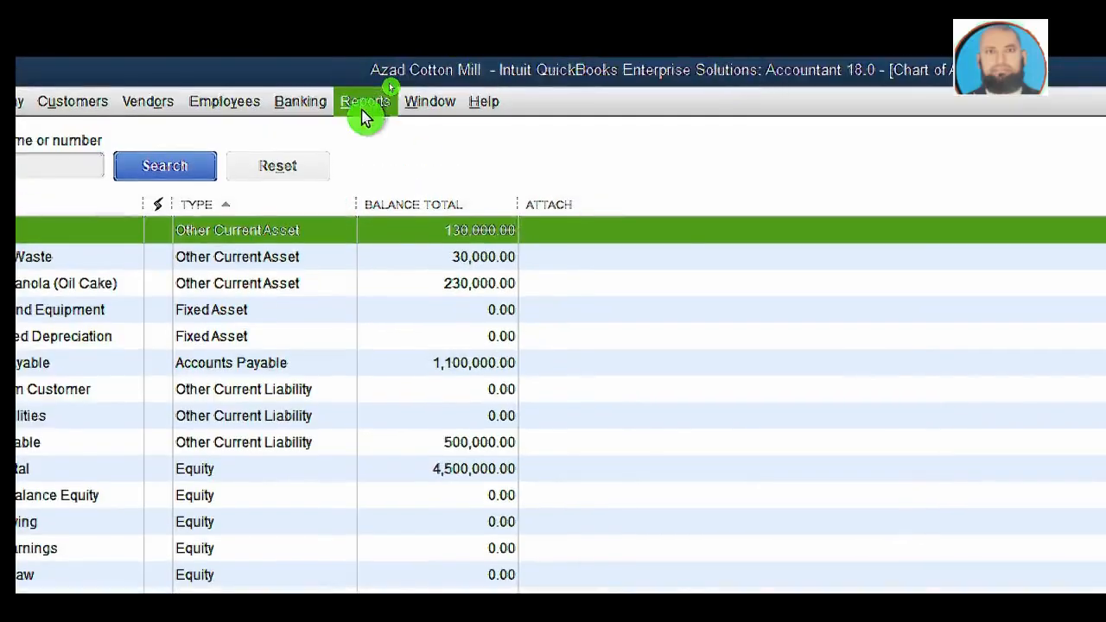
Run the Inventory Valuation Summary report to check the remaining stock of the finished goods items
{"action": "left_click", "coordinate": [364, 71]}
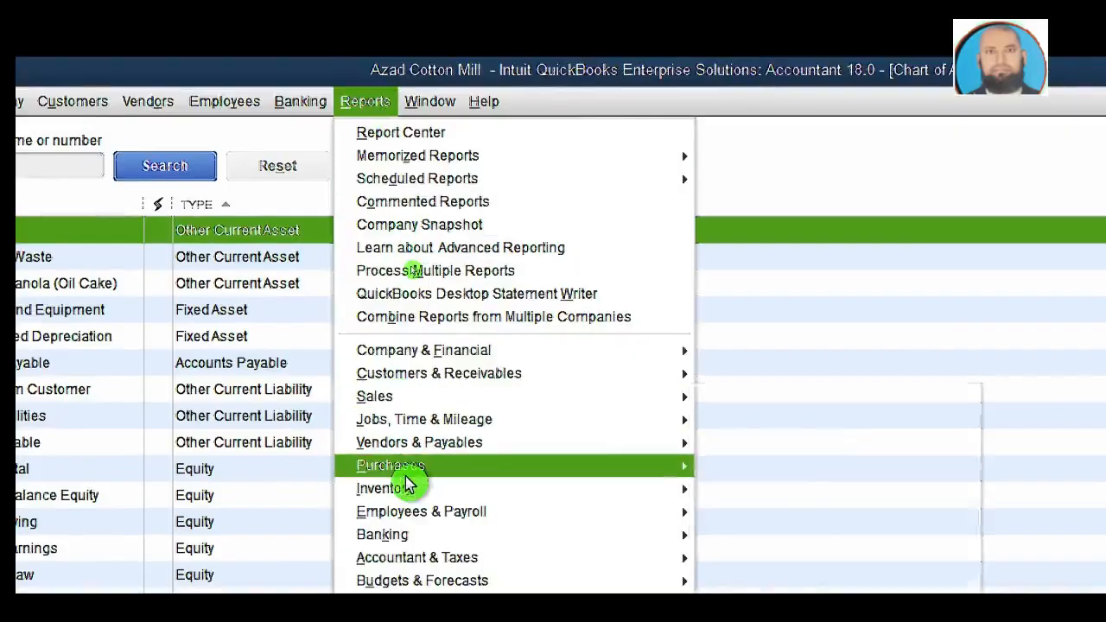
{"action": "mouse_move", "coordinate": [417, 491]}
{"action": "left_click", "coordinate": [788, 493]}
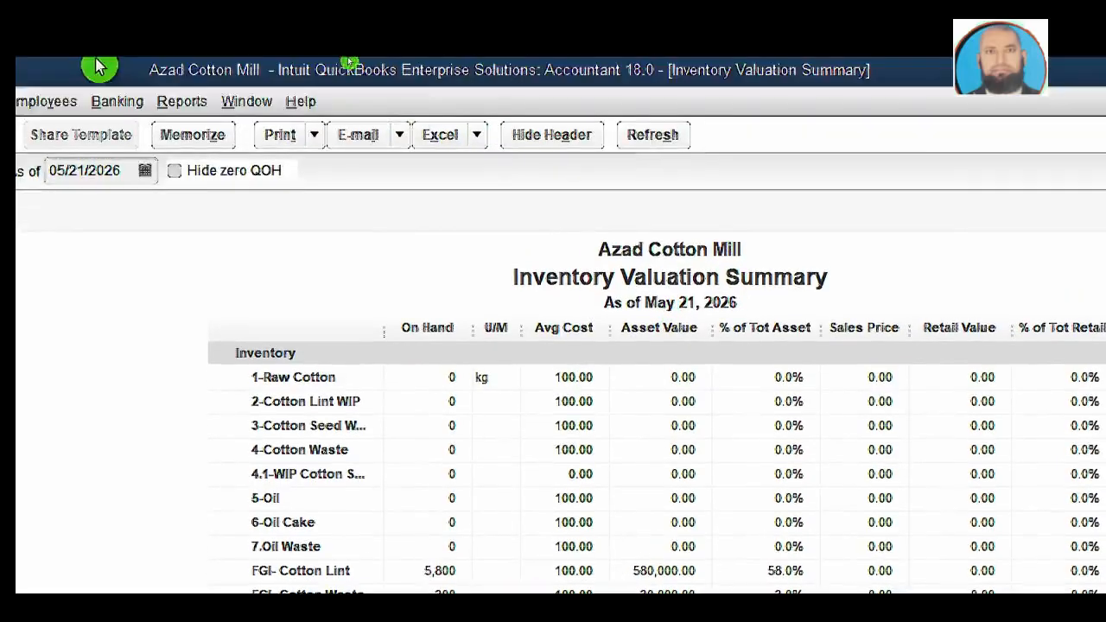
Run the standard Profit & Loss report from the company and financial reports
{"action": "left_click", "coordinate": [180, 102]}
{"action": "mouse_move", "coordinate": [316, 354]}
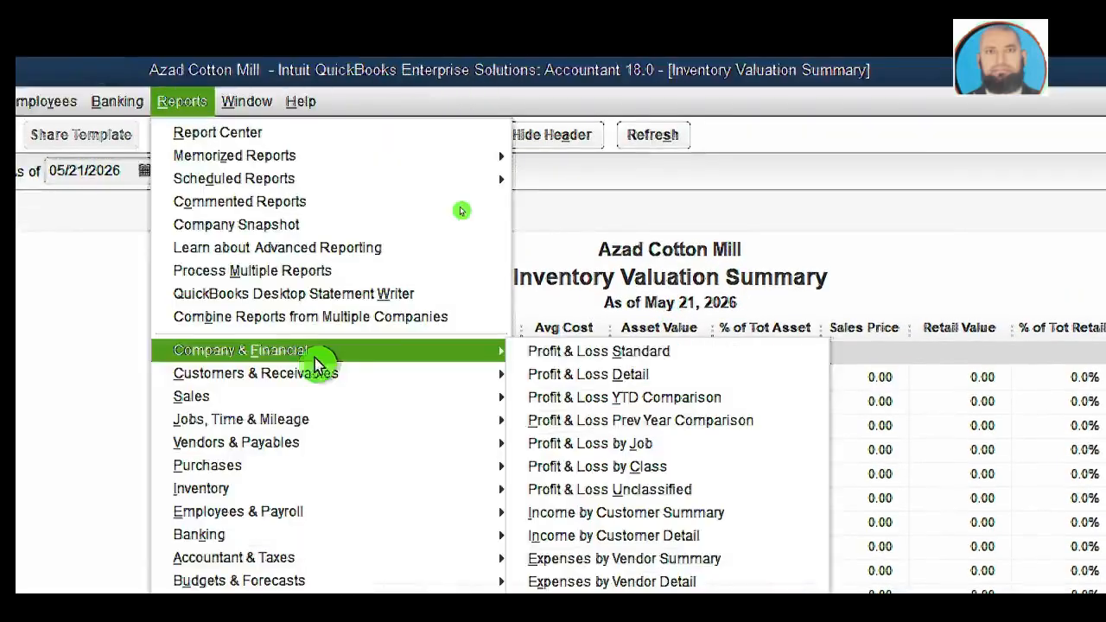
{"action": "left_click", "coordinate": [603, 357]}
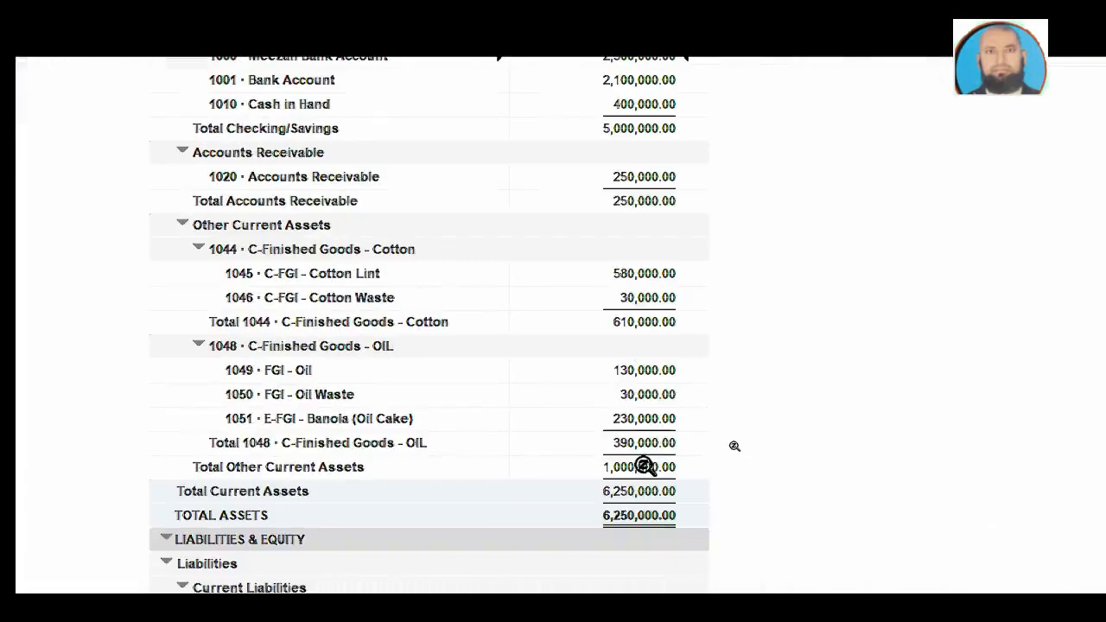
Examine accounts receivable, the cotton and oil finished goods, total assets and the liabilities on the balance sheet
{"action": "scroll", "coordinate": [714, 516], "scroll_direction": "down", "scroll_amount": 3}
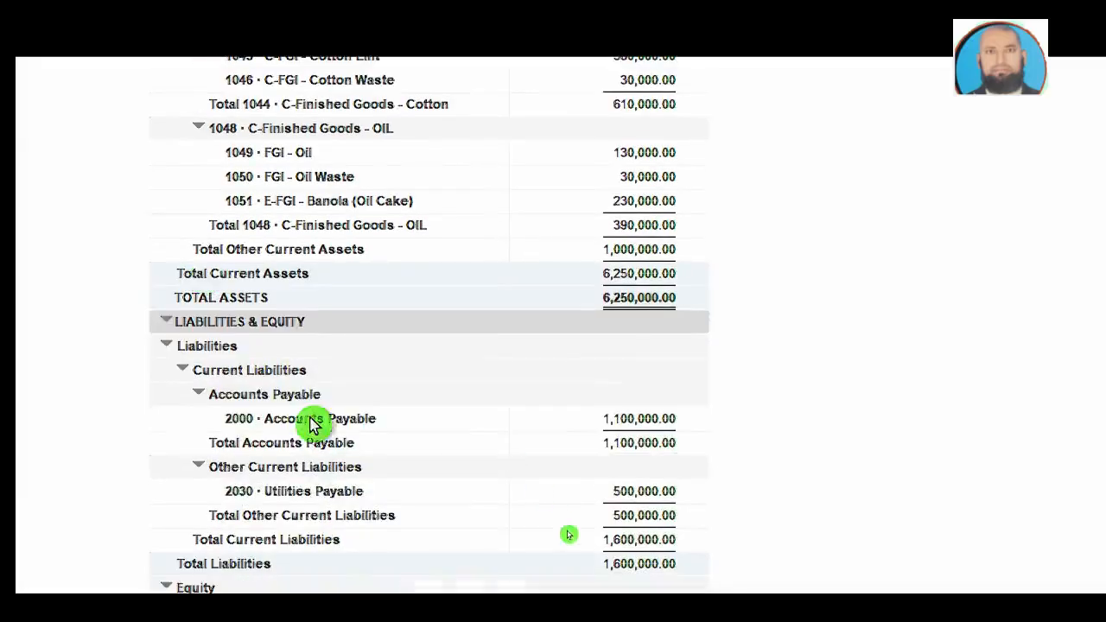
{"action": "scroll", "coordinate": [543, 326], "scroll_direction": "up", "scroll_amount": 3}
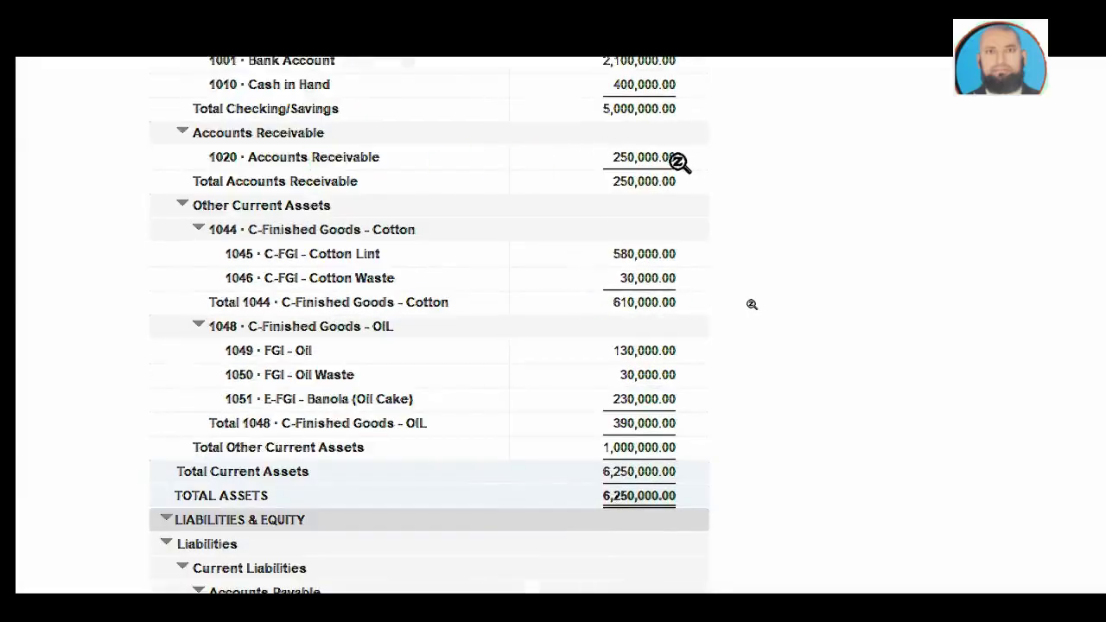
{"action": "scroll", "coordinate": [751, 304], "scroll_direction": "up", "scroll_amount": 1}
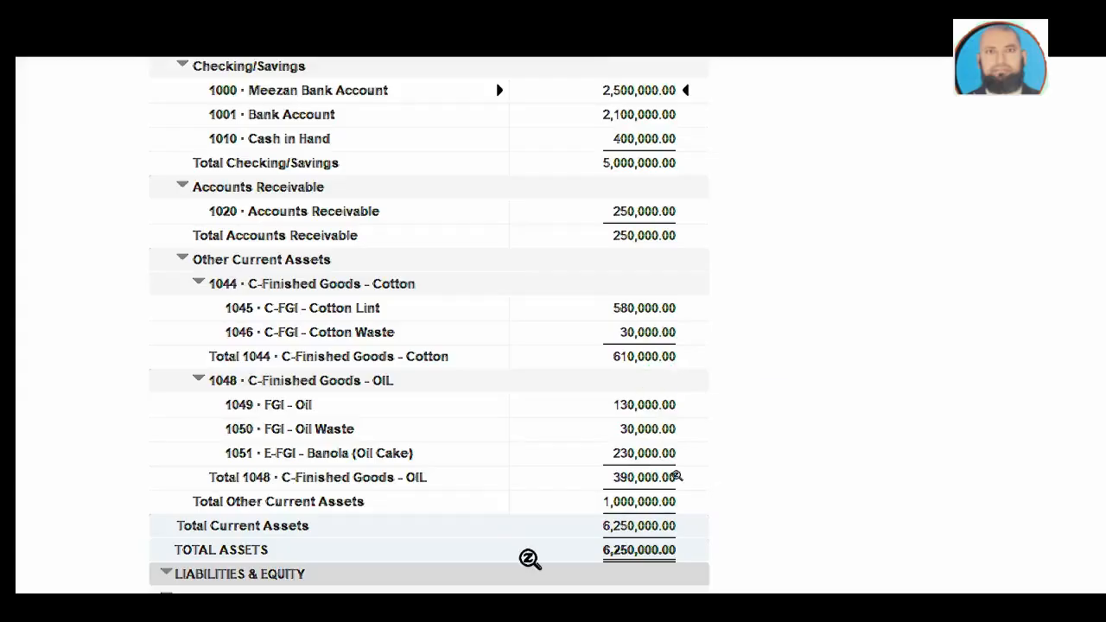
{"action": "scroll", "coordinate": [699, 514], "scroll_direction": "down", "scroll_amount": 3}
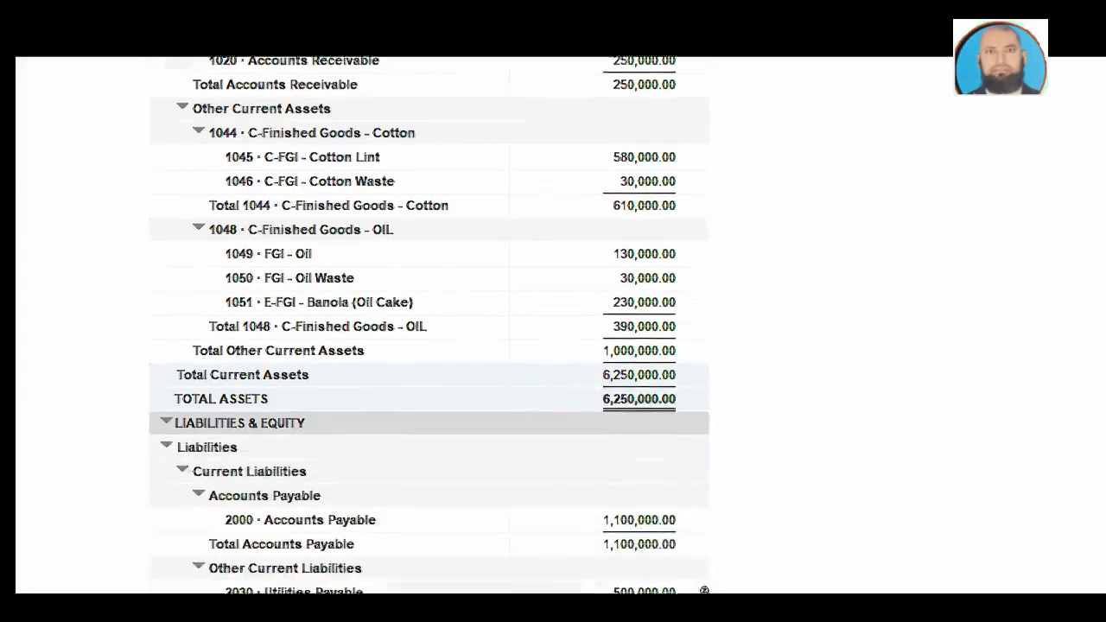
{"action": "scroll", "coordinate": [704, 591], "scroll_direction": "down", "scroll_amount": 1}
{"action": "scroll", "coordinate": [604, 570], "scroll_direction": "down", "scroll_amount": 1}
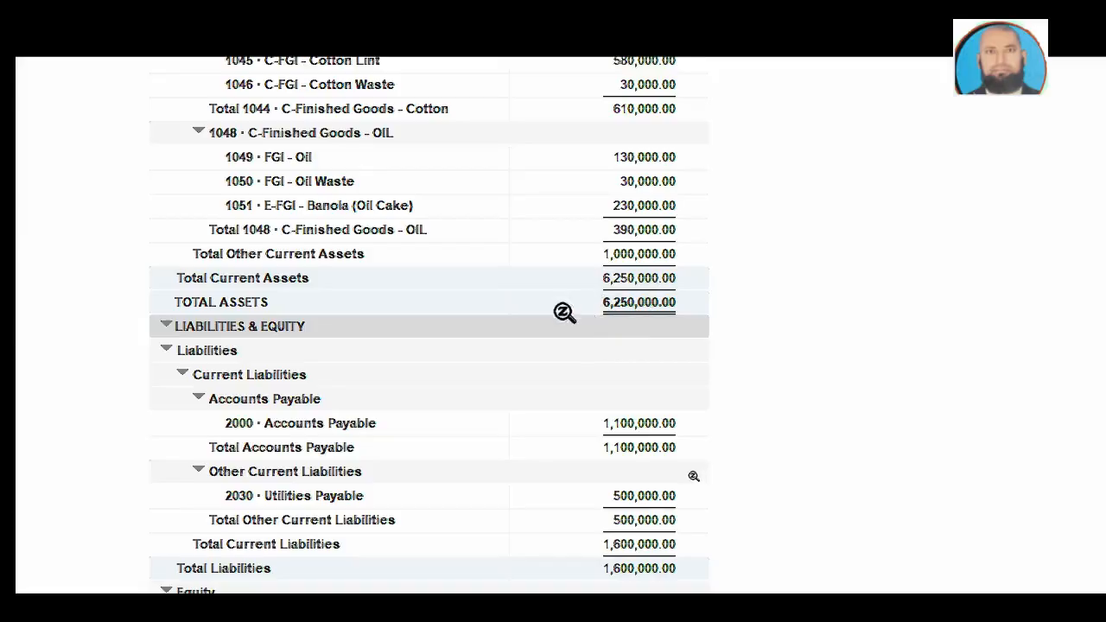
{"action": "scroll", "coordinate": [622, 311], "scroll_direction": "up", "scroll_amount": 3}
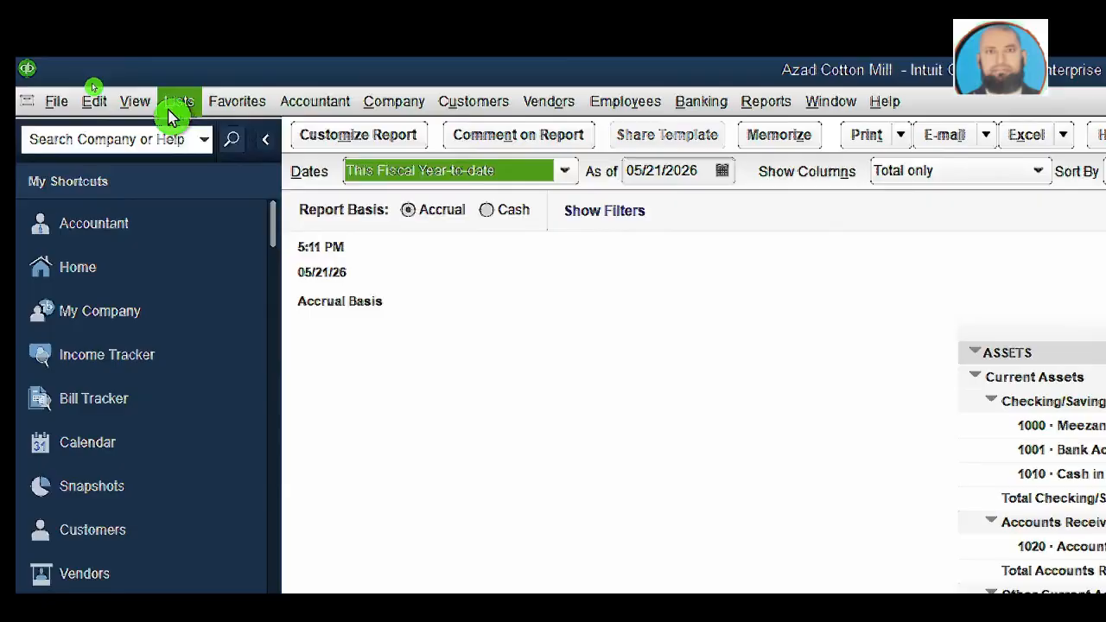
Open the item list and compare the total quantities of the finished goods items with those of the WIP items
{"action": "left_click", "coordinate": [172, 102]}
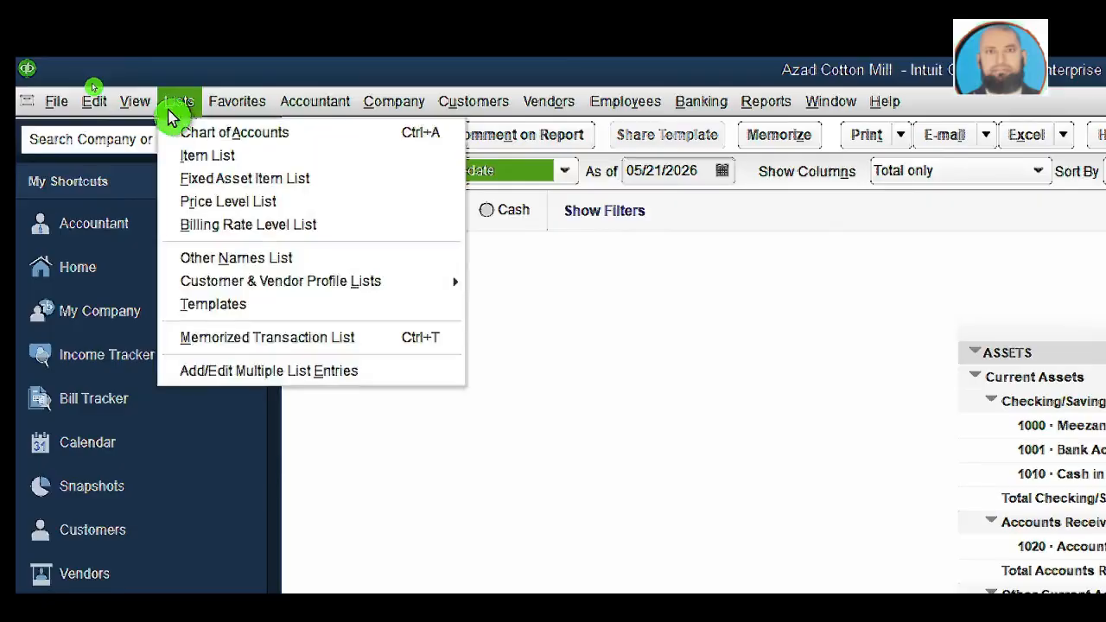
{"action": "left_click", "coordinate": [196, 156]}
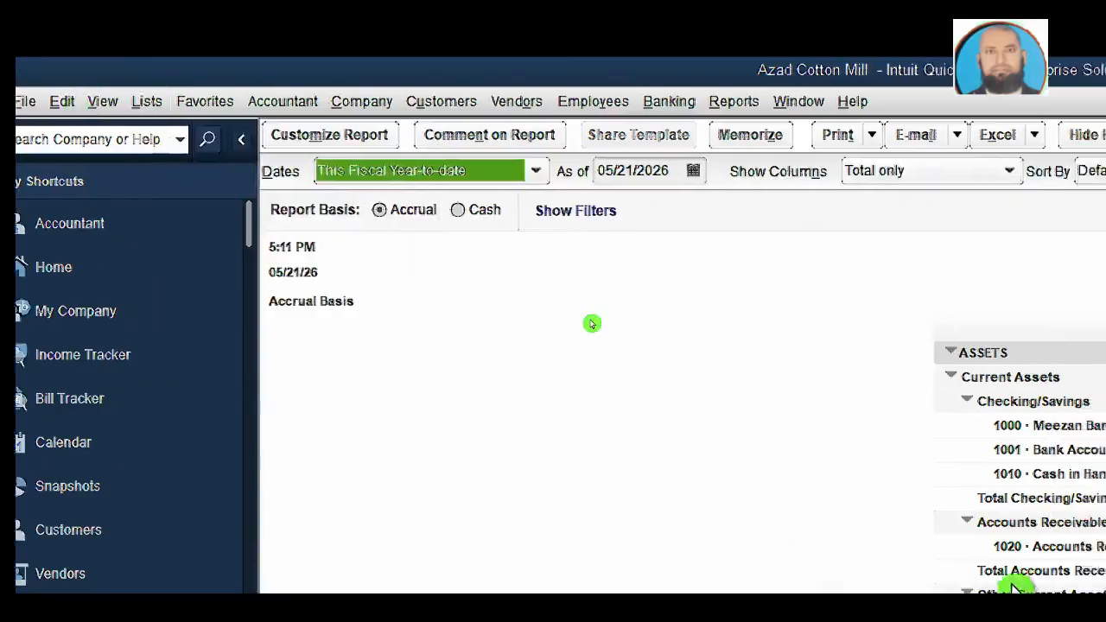
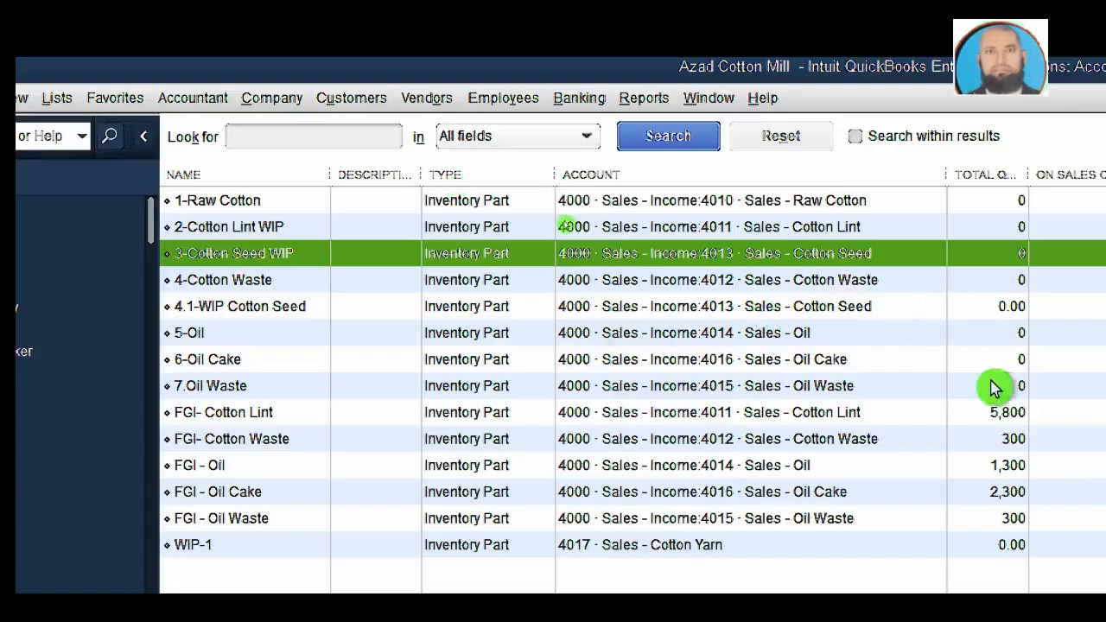
{"action": "left_click", "coordinate": [993, 415]}
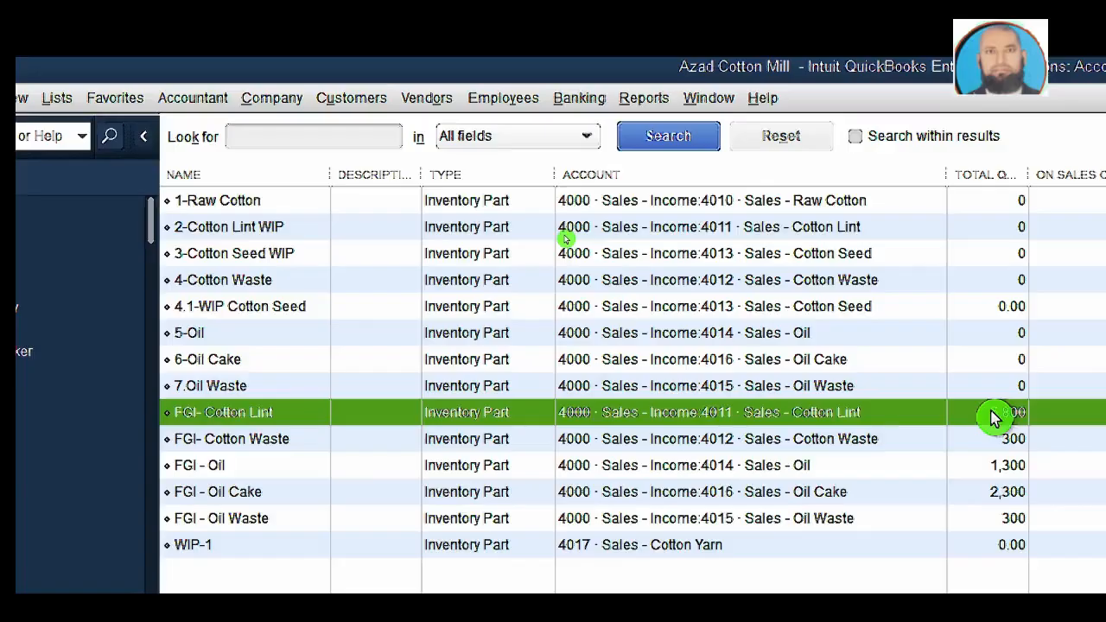
{"action": "left_click", "coordinate": [273, 232]}
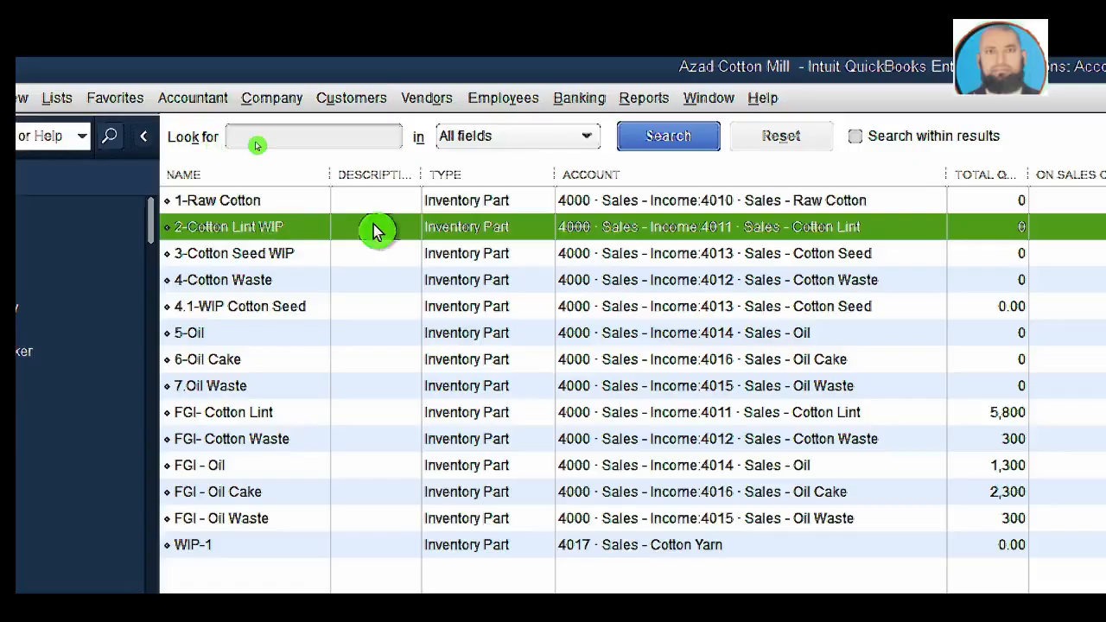
{"action": "left_click", "coordinate": [643, 99]}
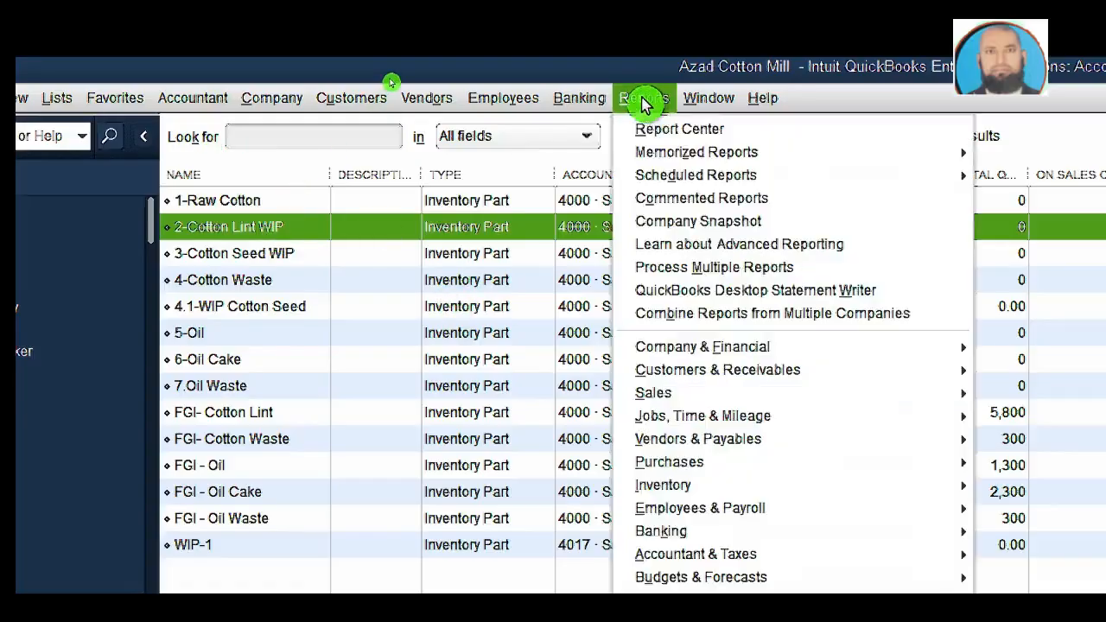
{"action": "mouse_move", "coordinate": [723, 350]}
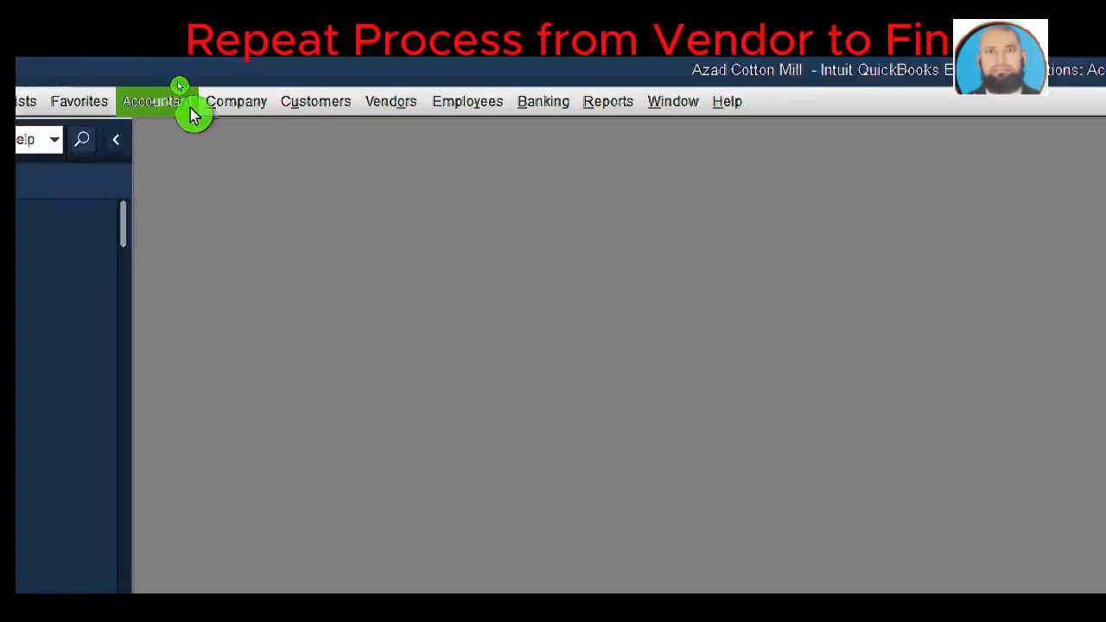
Start a bill with received items for the vendor Al-Hassan Cotton Mills
{"action": "left_click", "coordinate": [155, 101]}
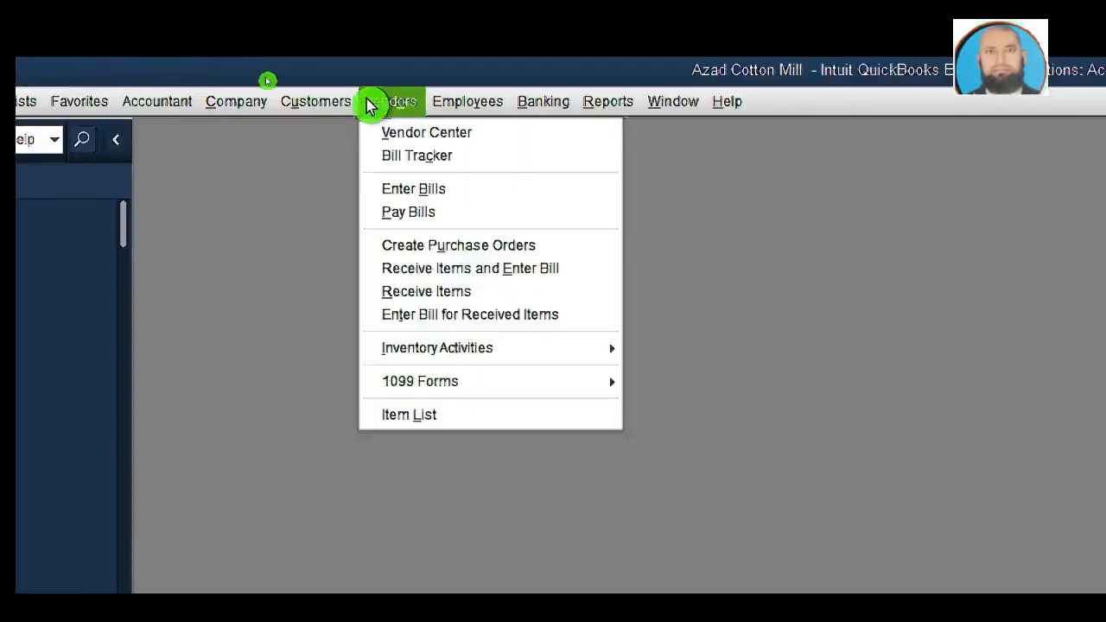
{"action": "mouse_move", "coordinate": [240, 113]}
{"action": "mouse_move", "coordinate": [388, 111]}
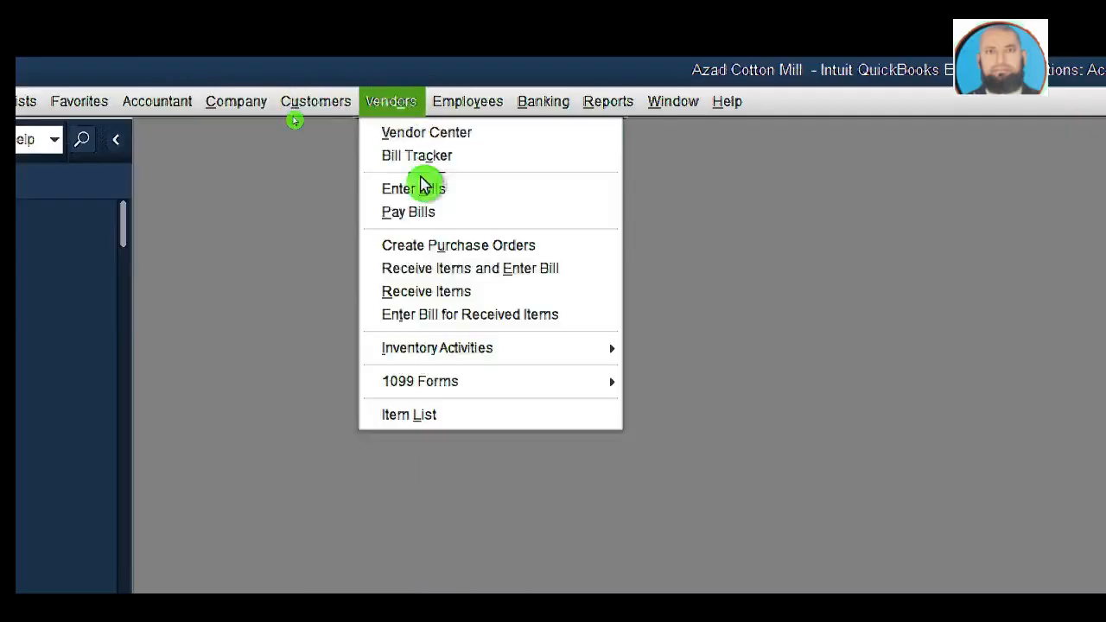
{"action": "left_click", "coordinate": [444, 269]}
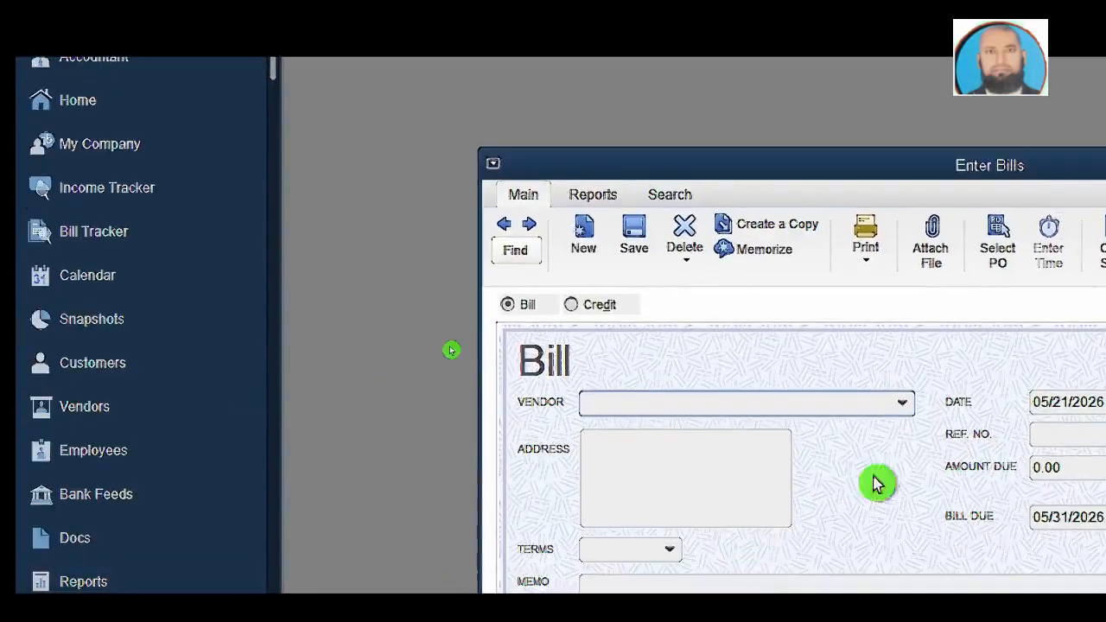
{"action": "left_click", "coordinate": [901, 411]}
{"action": "left_click", "coordinate": [665, 487]}
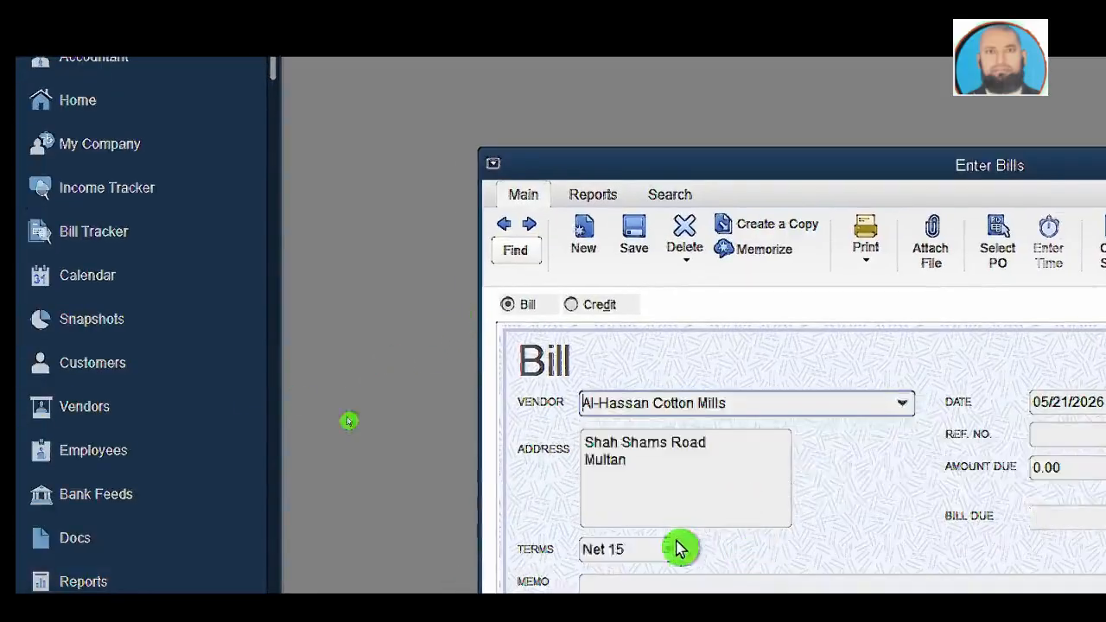
Add 500 kg of 1-Raw Cotton to the bill's items and save the bill
{"action": "left_click", "coordinate": [560, 383]}
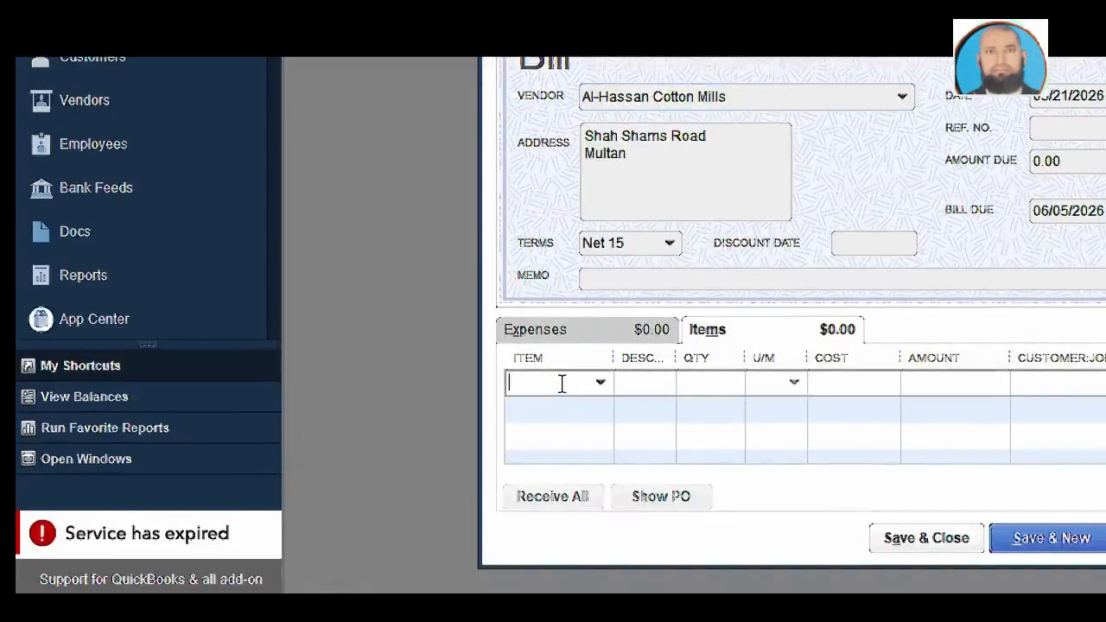
{"action": "type", "text": "500"}
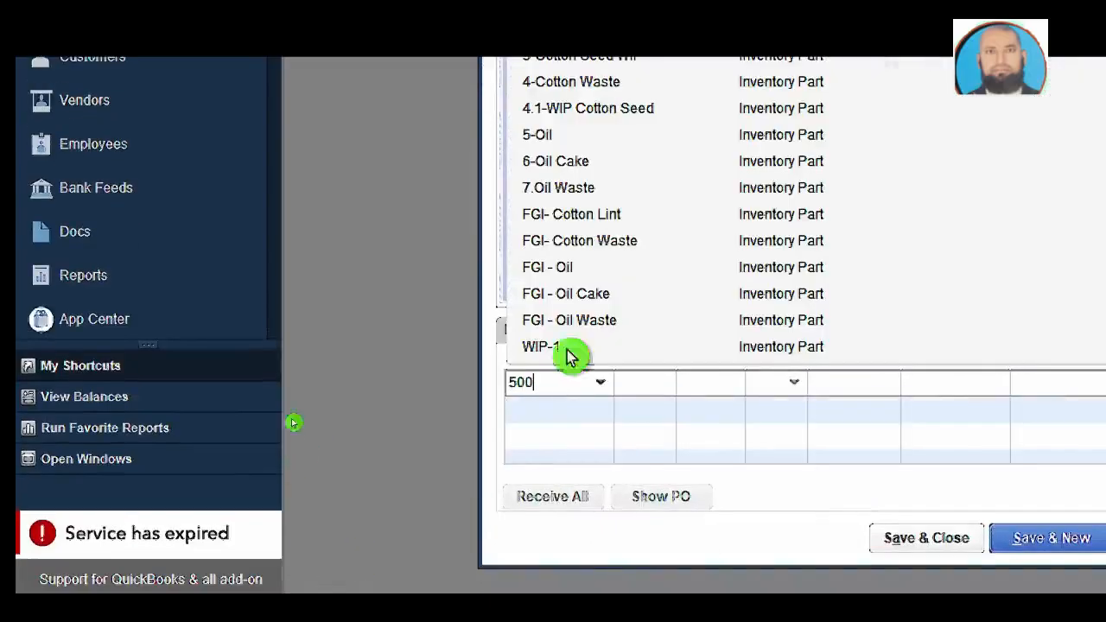
{"action": "left_click", "coordinate": [607, 199]}
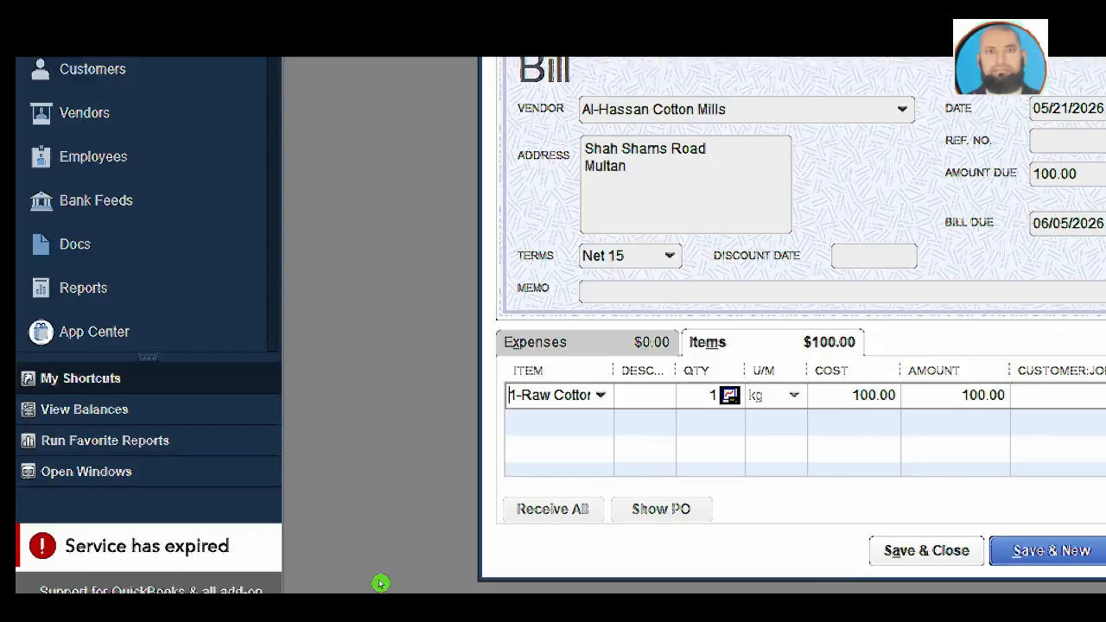
{"action": "left_click", "coordinate": [691, 397]}
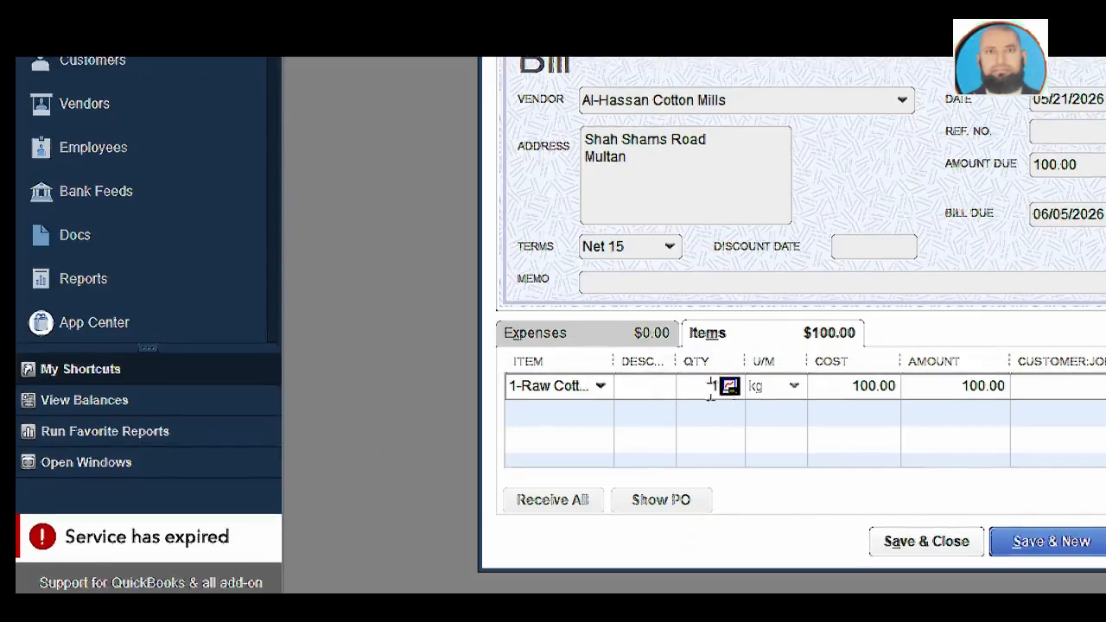
{"action": "type", "text": "50"}
{"action": "key", "text": "Delete"}
{"action": "type", "text": "0"}
{"action": "left_click", "coordinate": [834, 387]}
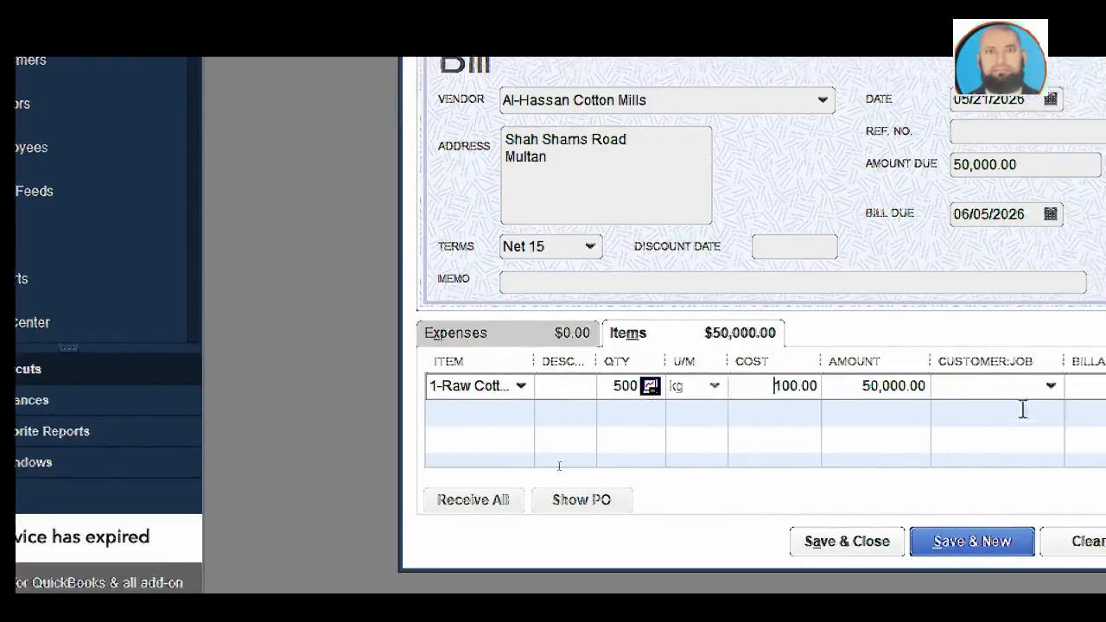
{"action": "left_click", "coordinate": [848, 545]}
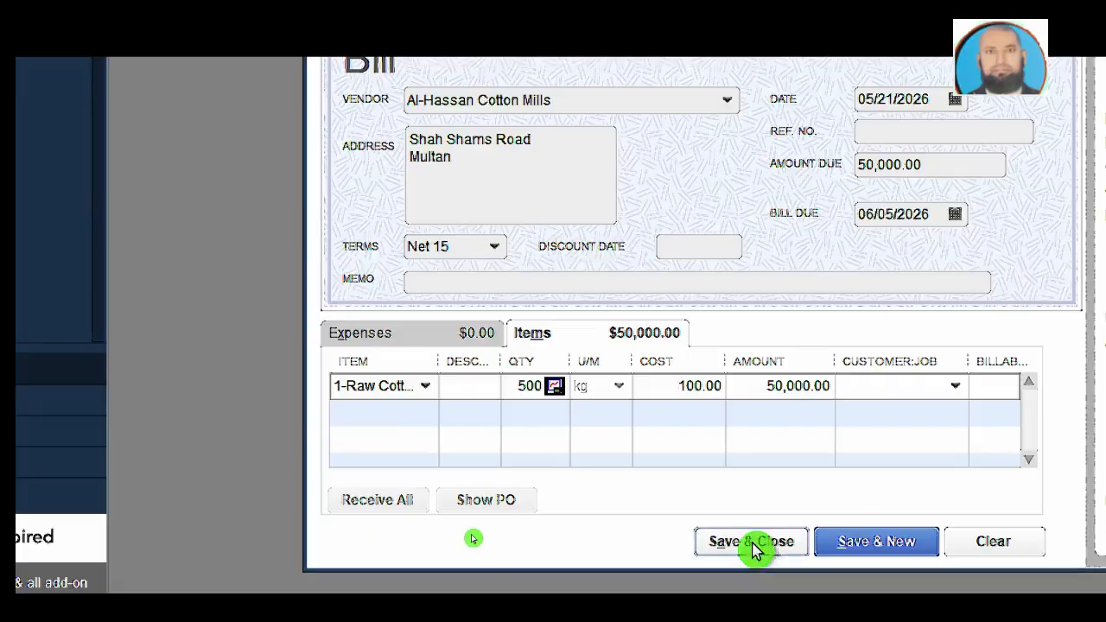
Start an inventory quantity and total value adjustment, widen its item column and set the adjustment account to 1041 · a-WIP-Cotton
{"action": "left_click", "coordinate": [363, 95]}
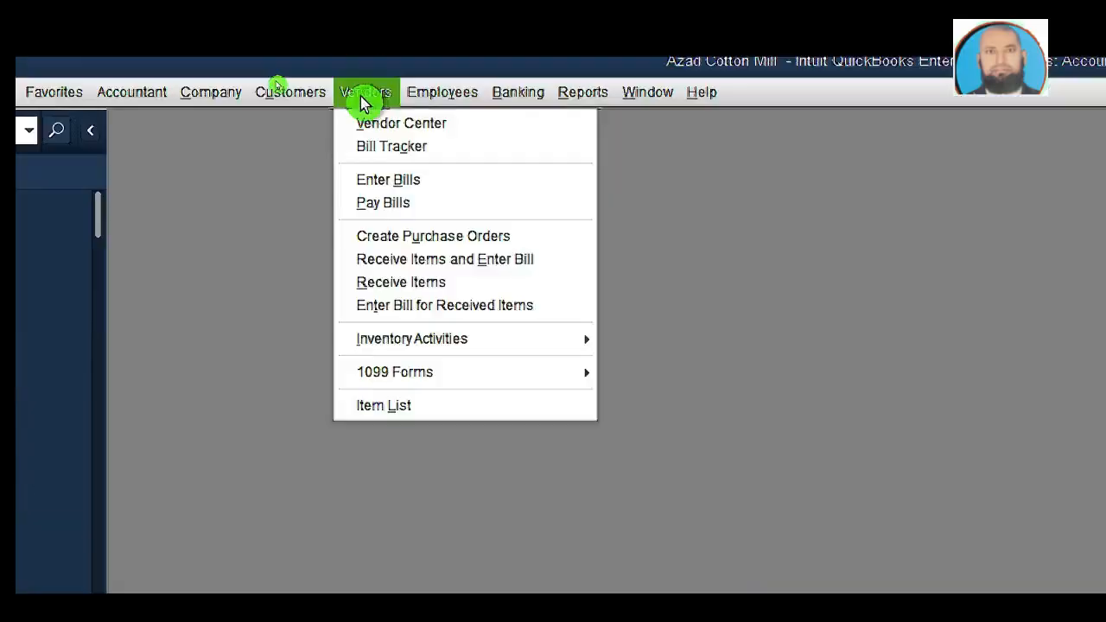
{"action": "mouse_move", "coordinate": [469, 341]}
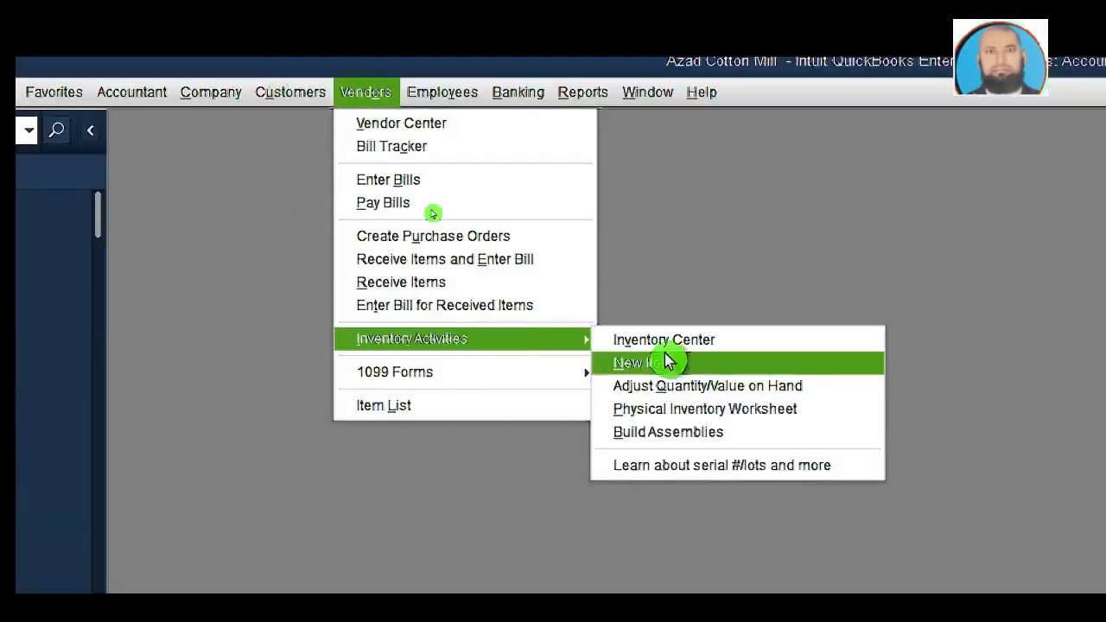
{"action": "left_click", "coordinate": [698, 384]}
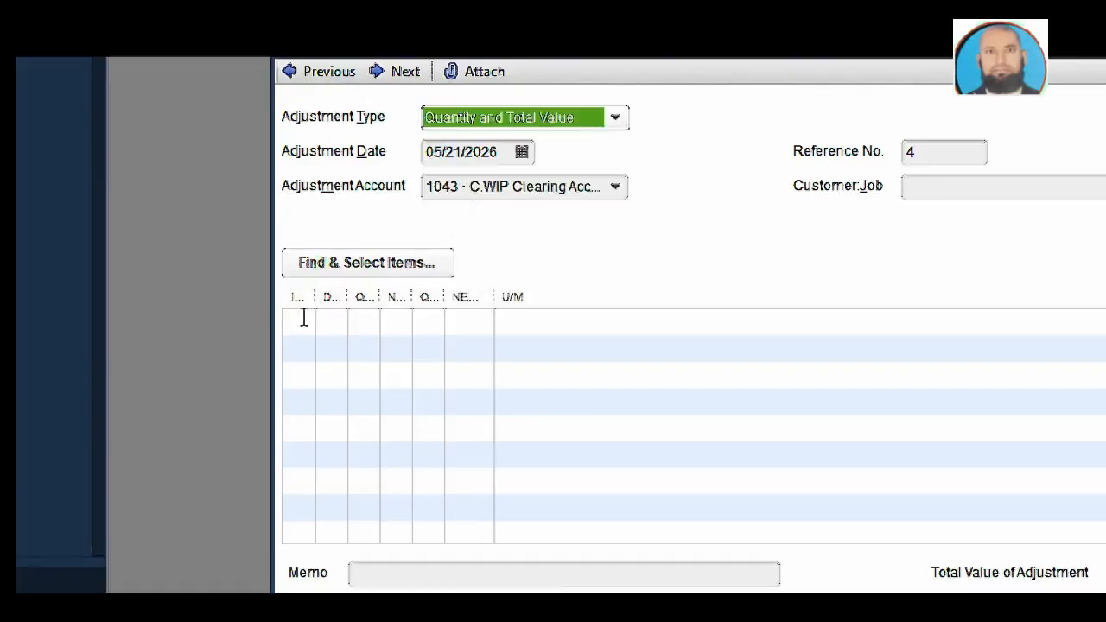
{"action": "left_click_drag", "start_coordinate": [318, 294], "coordinate": [391, 294]}
{"action": "left_click", "coordinate": [622, 188]}
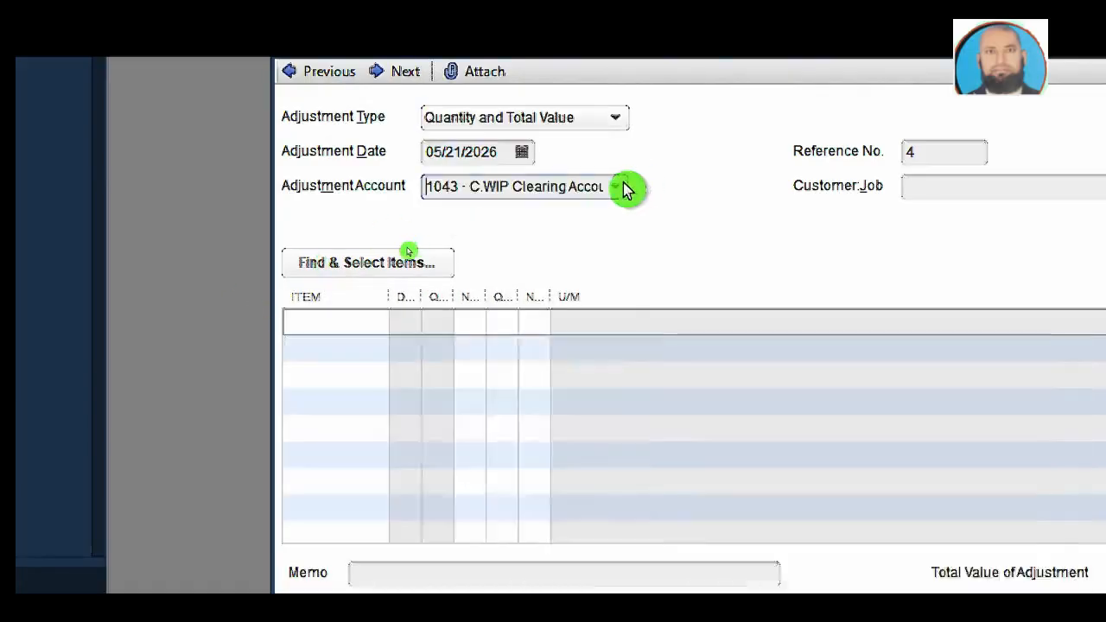
{"action": "left_click", "coordinate": [618, 188]}
{"action": "left_click", "coordinate": [619, 188]}
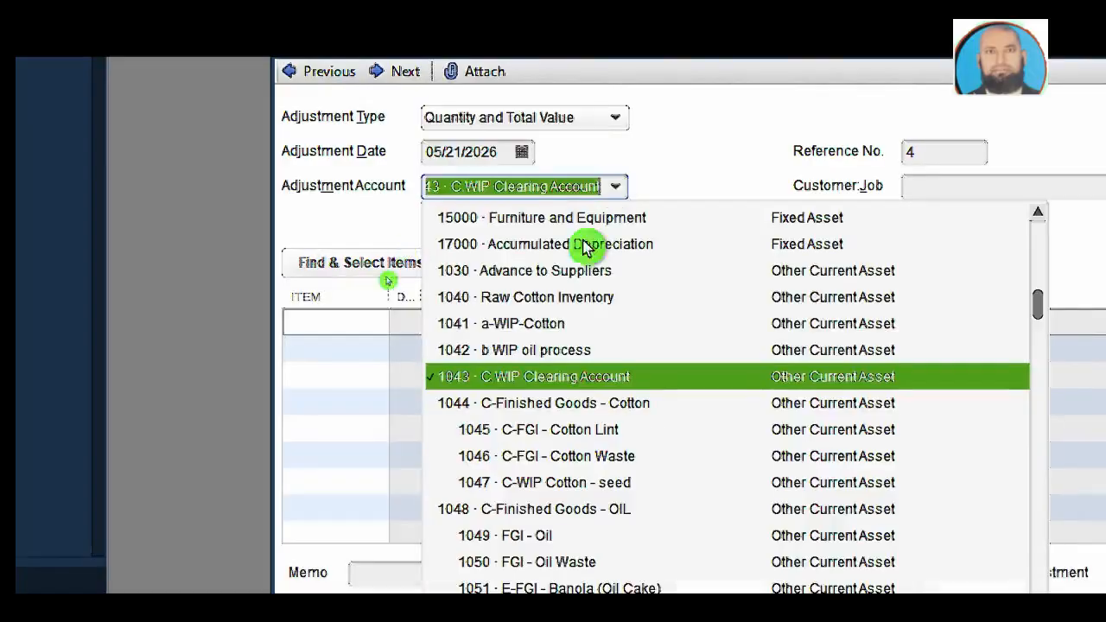
{"action": "left_click", "coordinate": [555, 329]}
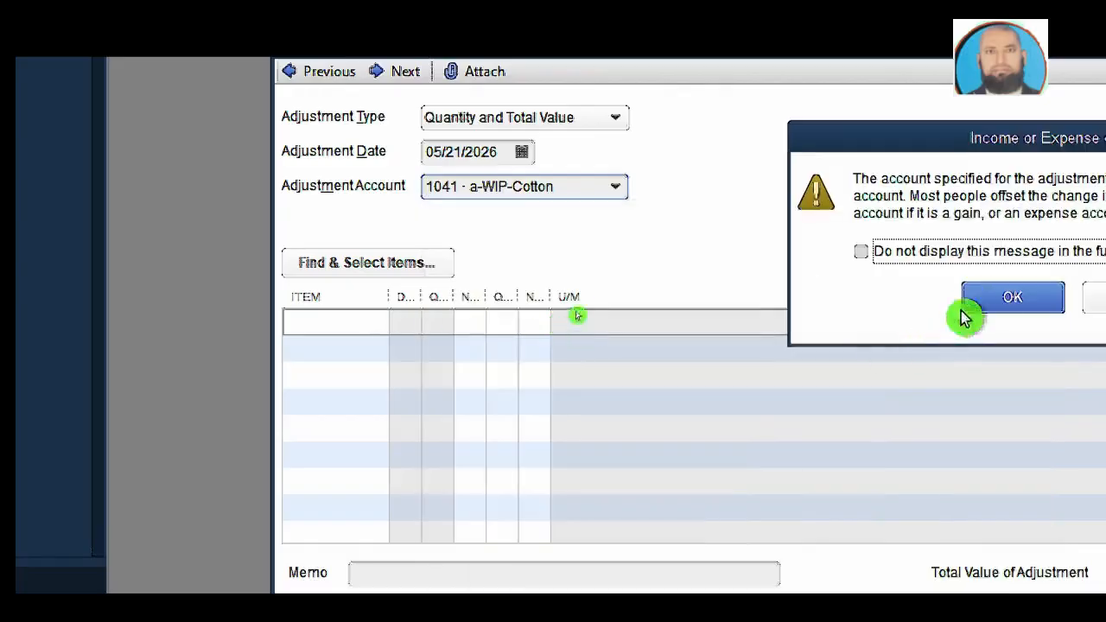
{"action": "left_click", "coordinate": [969, 303]}
Add 1-Raw Cotton as the first adjustment line with a new quantity of 0
{"action": "left_click", "coordinate": [340, 327]}
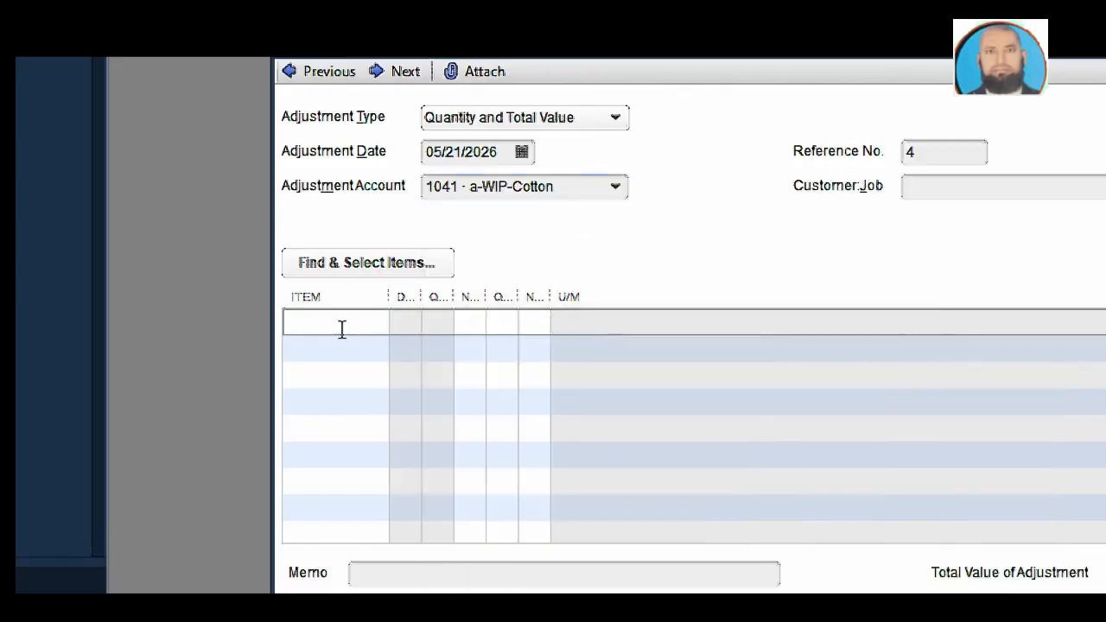
{"action": "left_click", "coordinate": [378, 333]}
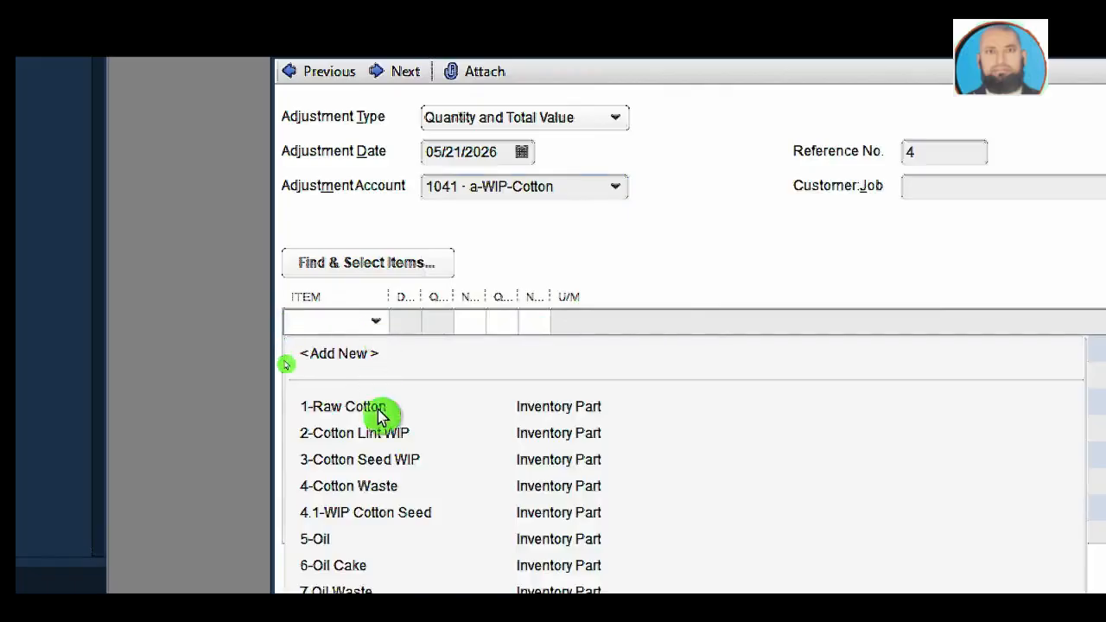
{"action": "left_click", "coordinate": [381, 416]}
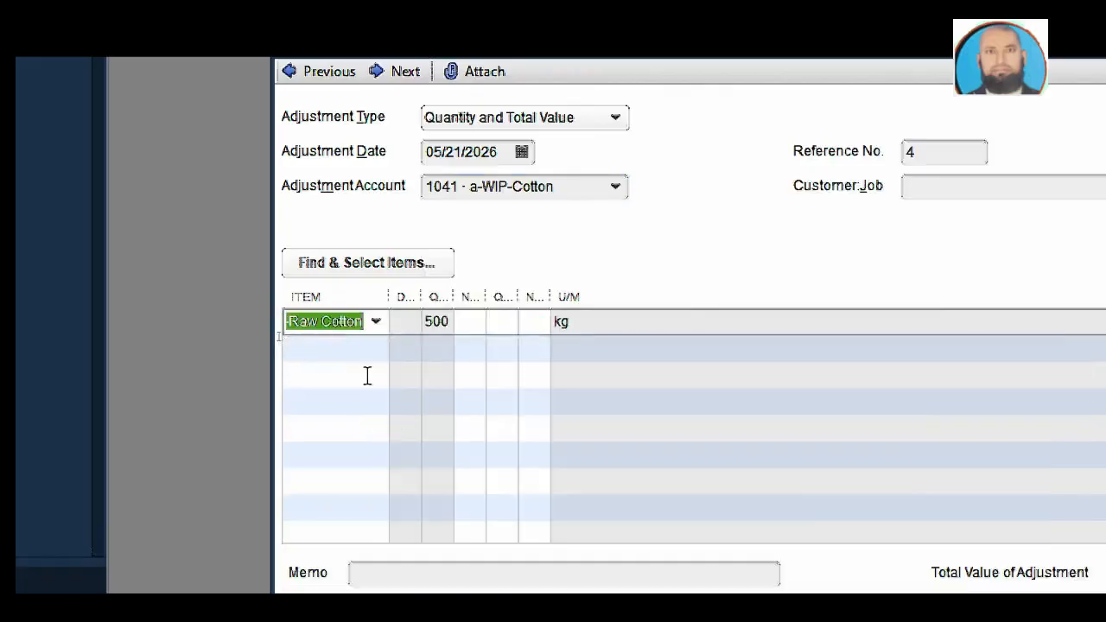
{"action": "left_click", "coordinate": [463, 324]}
{"action": "type", "text": "0"}
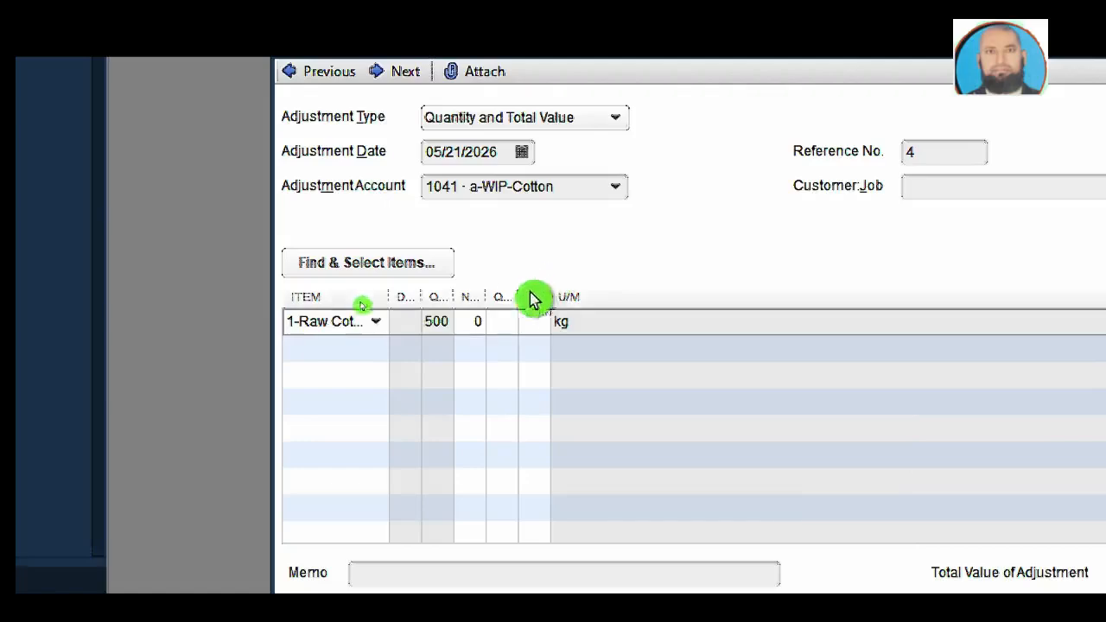
Add lines for 2-Cotton Lint WIP, 3-Cotton Seed WIP and 4-Cotton Waste to the adjustment
{"action": "left_click", "coordinate": [337, 345]}
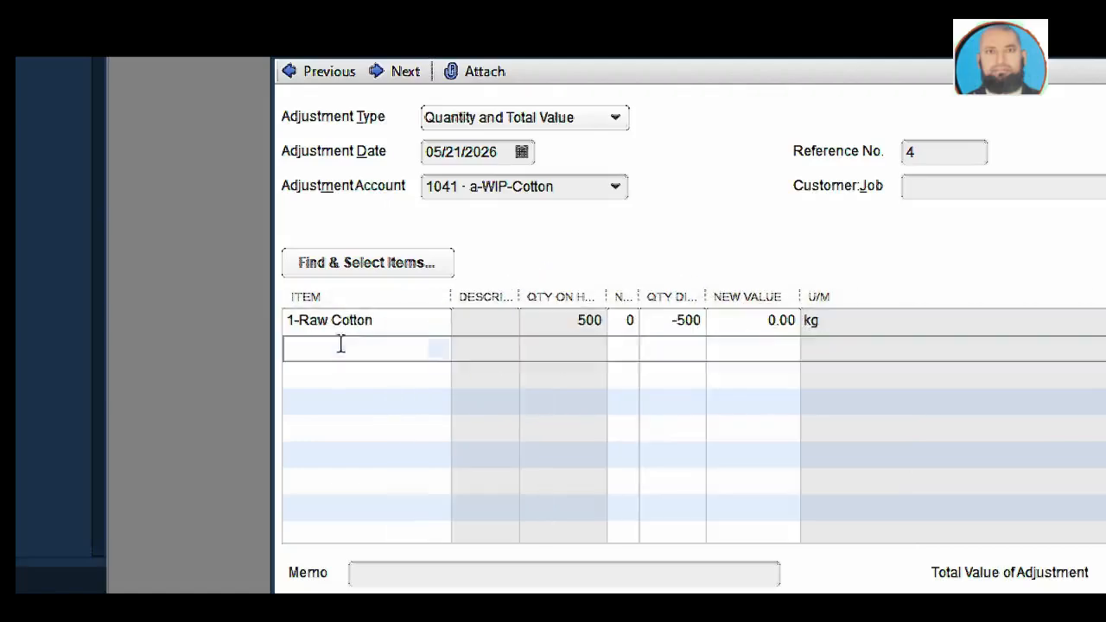
{"action": "left_click", "coordinate": [439, 350]}
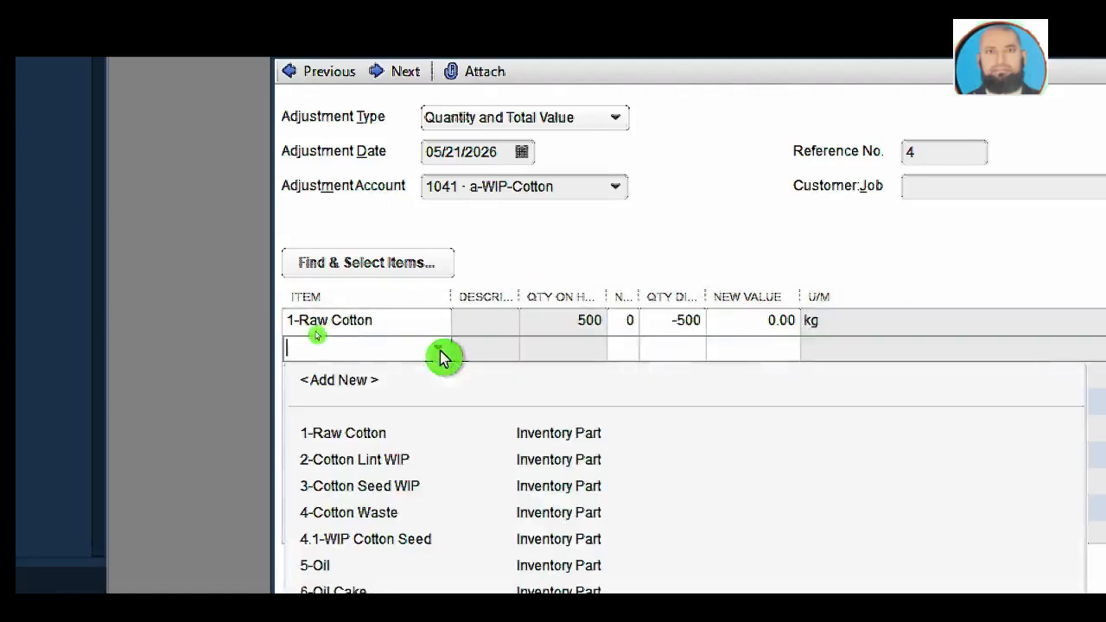
{"action": "left_click", "coordinate": [411, 465]}
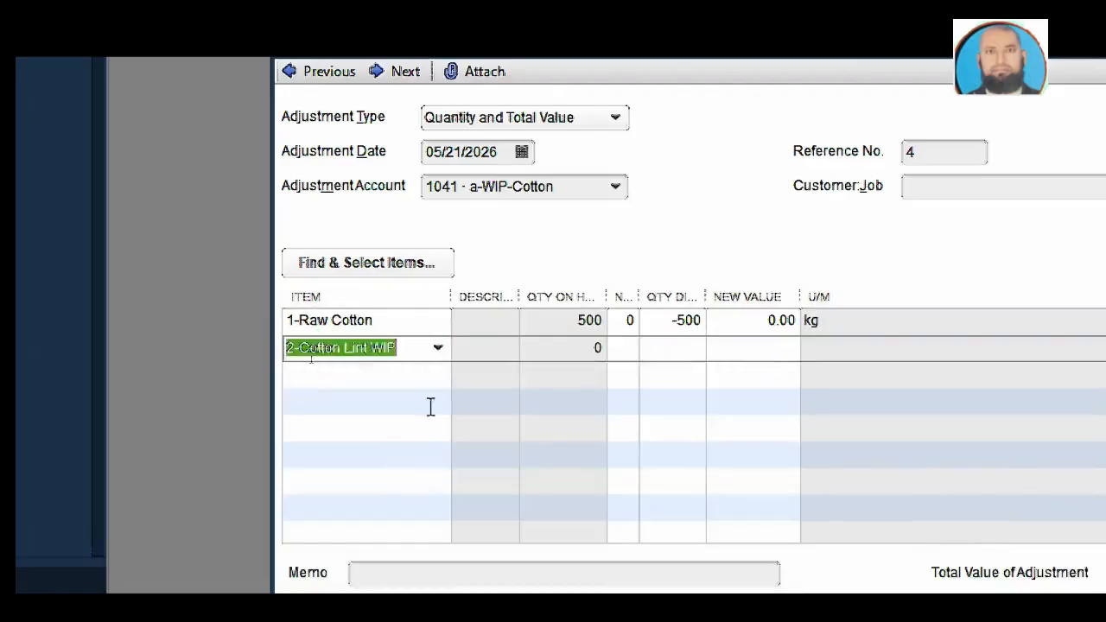
{"action": "left_click", "coordinate": [412, 372]}
{"action": "left_click", "coordinate": [446, 380]}
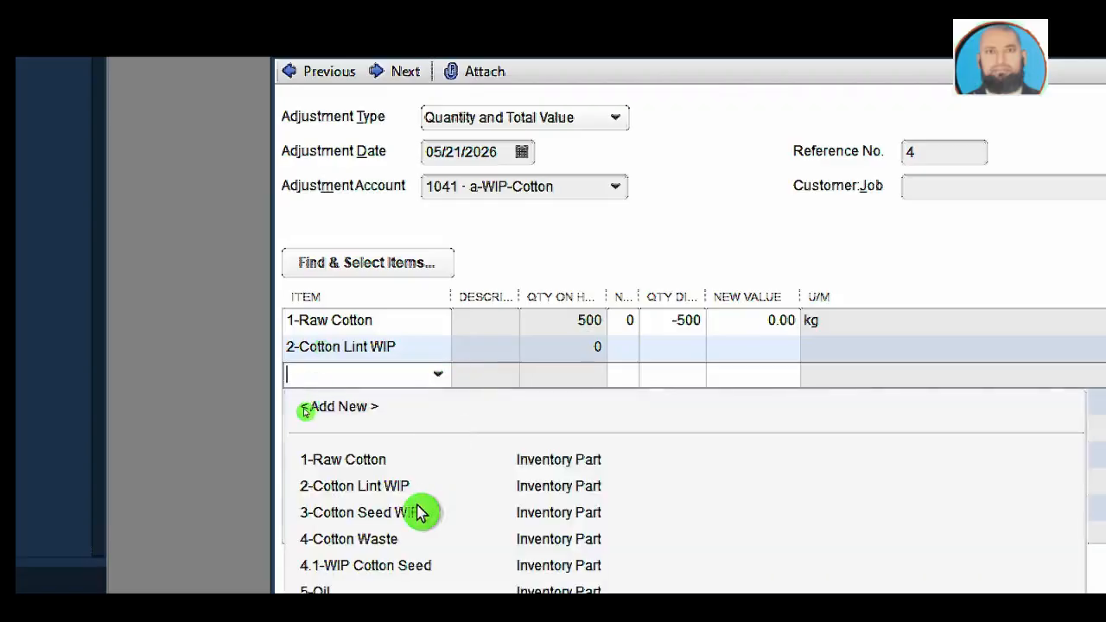
{"action": "left_click", "coordinate": [413, 514]}
{"action": "left_click", "coordinate": [407, 399]}
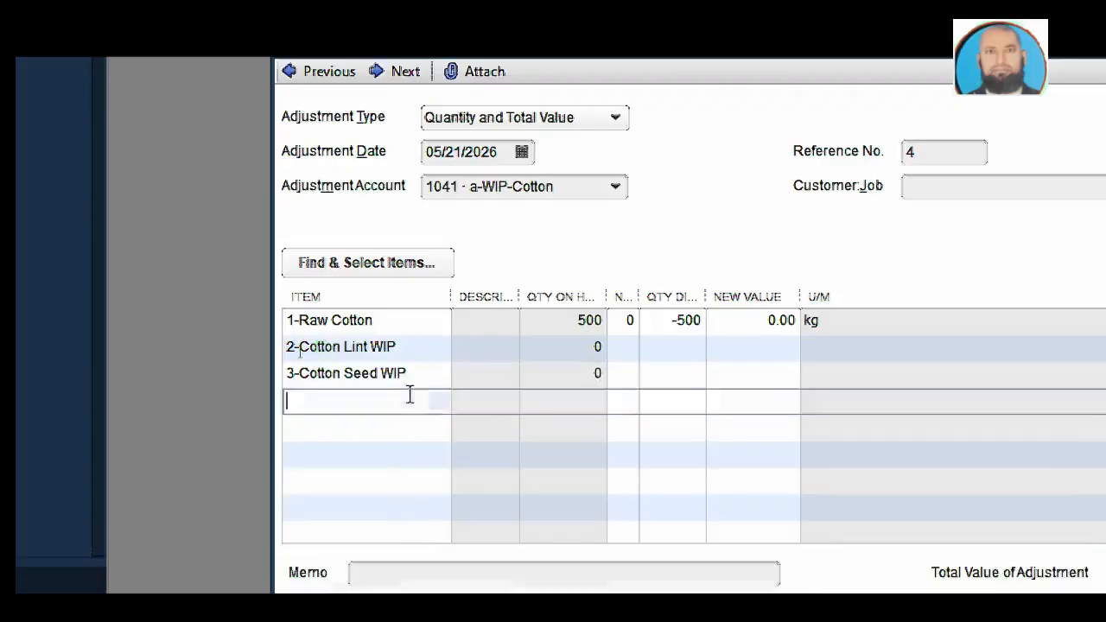
{"action": "left_click", "coordinate": [440, 401]}
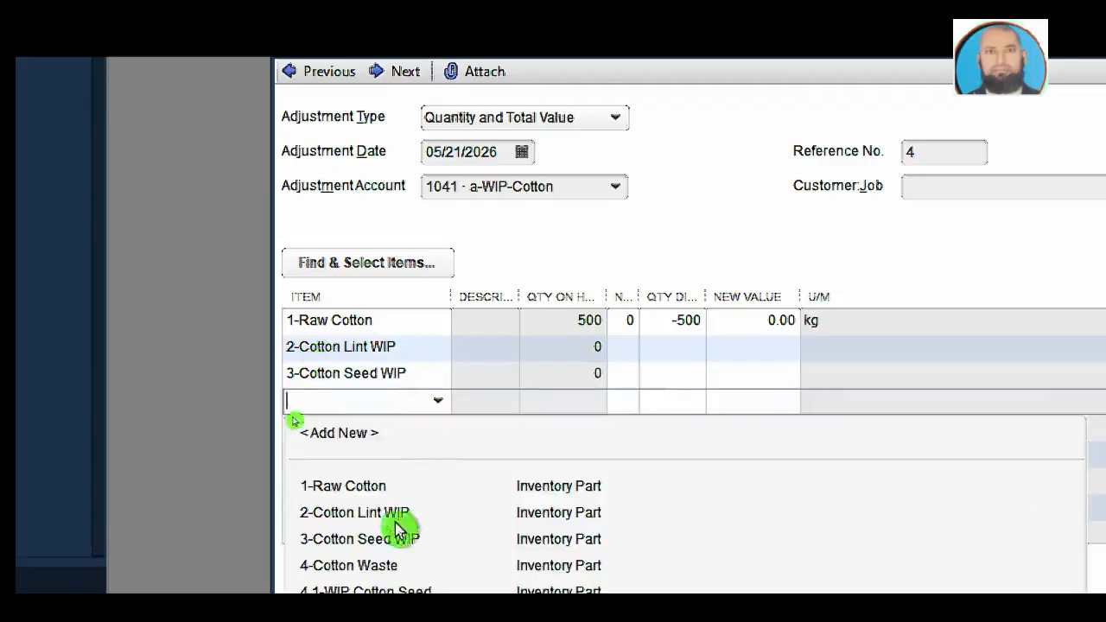
{"action": "left_click", "coordinate": [391, 567]}
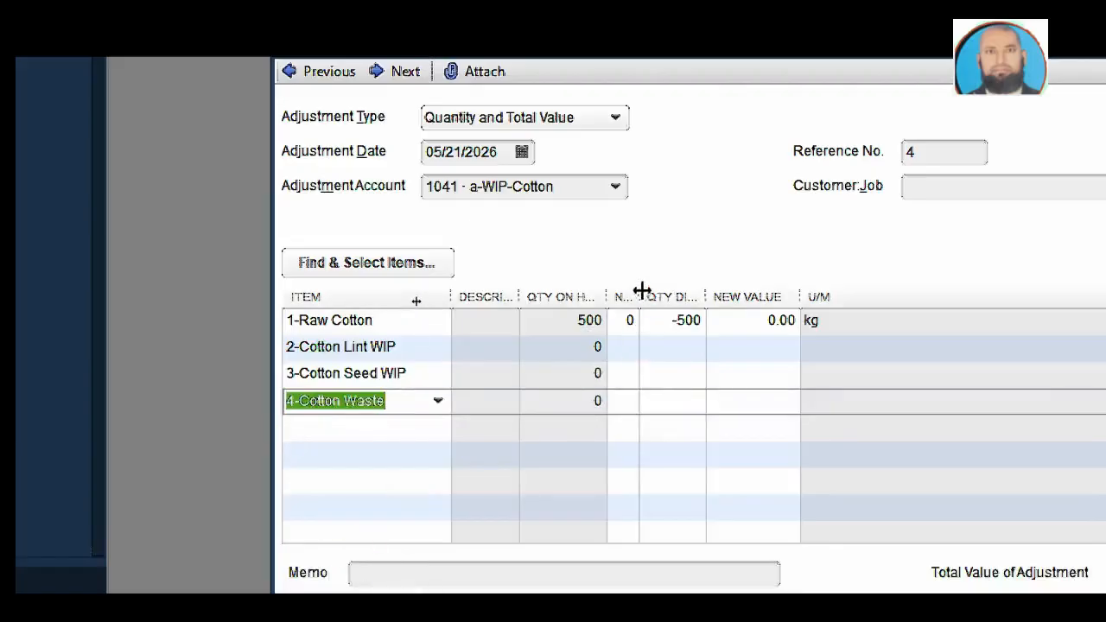
Set the new quantities to 250 for Cotton Lint WIP, 50 for Cotton Seed WIP and 200 for Cotton Waste, and save the adjustment
{"action": "left_click_drag", "start_coordinate": [640, 292], "coordinate": [656, 292]}
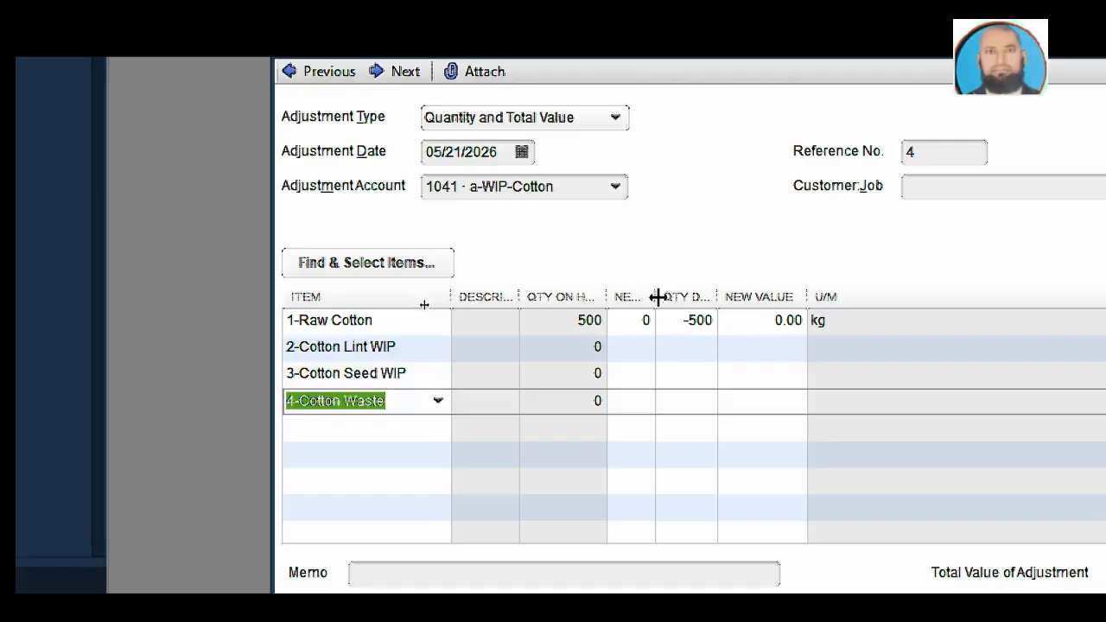
{"action": "left_click", "coordinate": [633, 352]}
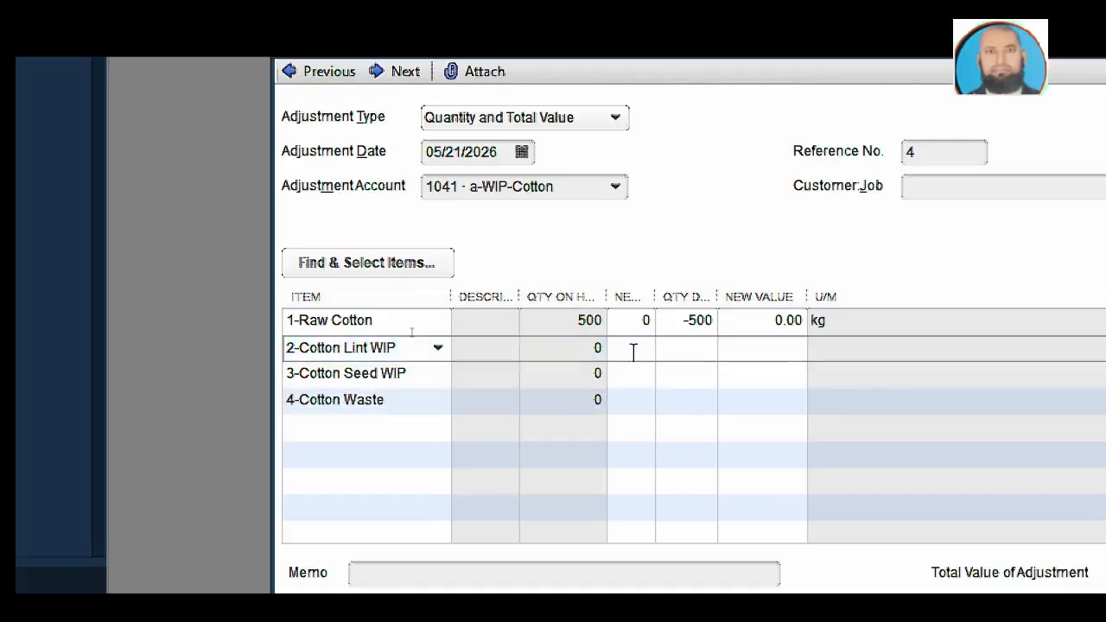
{"action": "type", "text": "250"}
{"action": "left_click", "coordinate": [637, 372]}
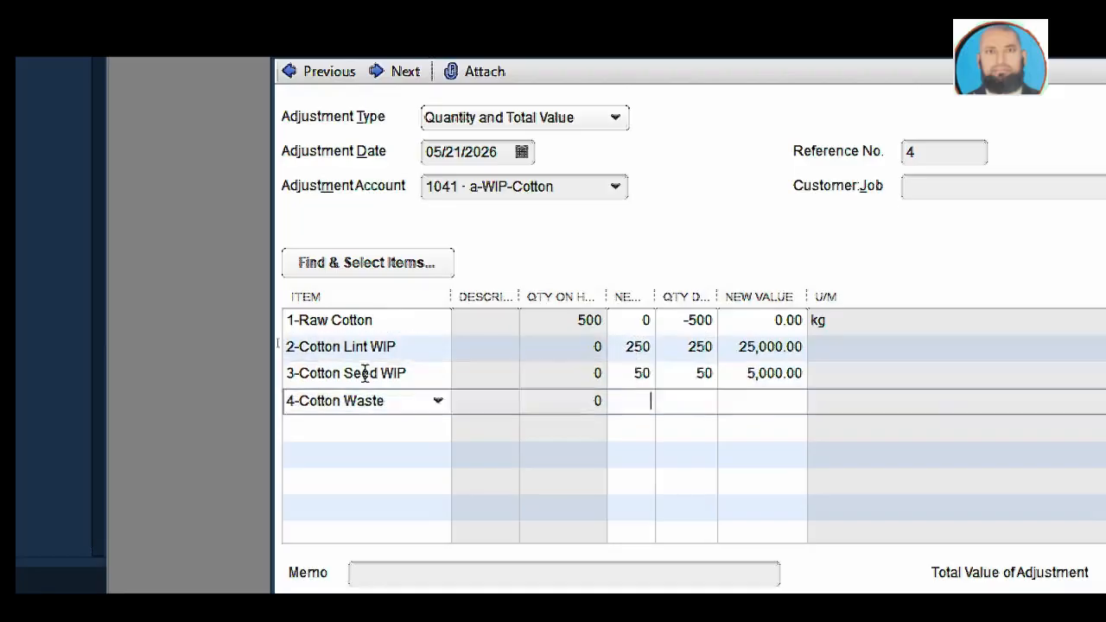
{"action": "left_click", "coordinate": [366, 373]}
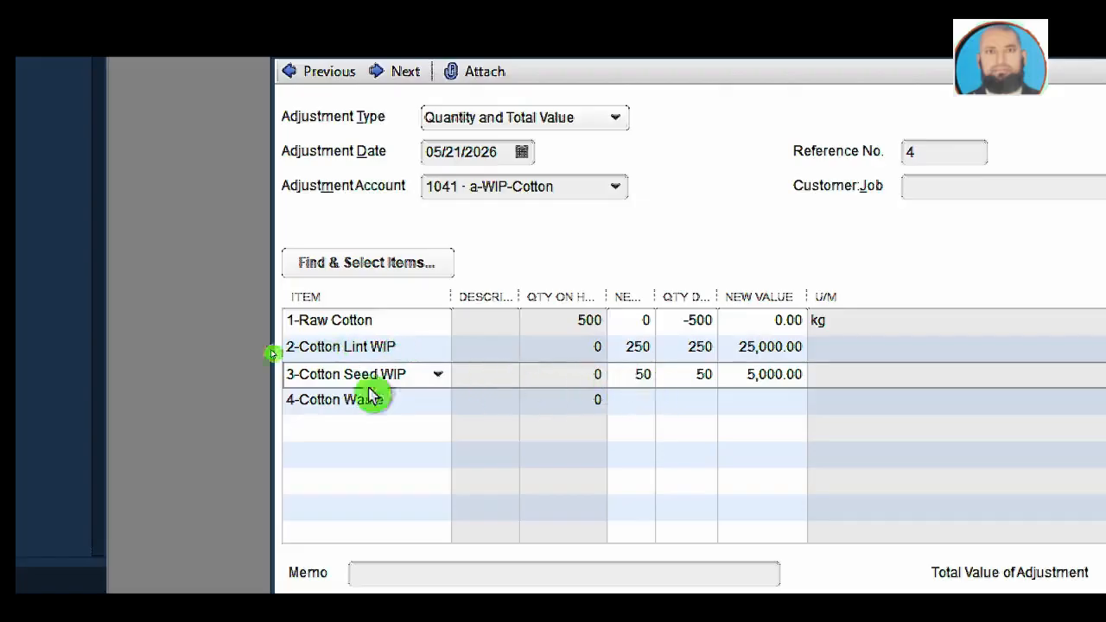
{"action": "left_click", "coordinate": [652, 402]}
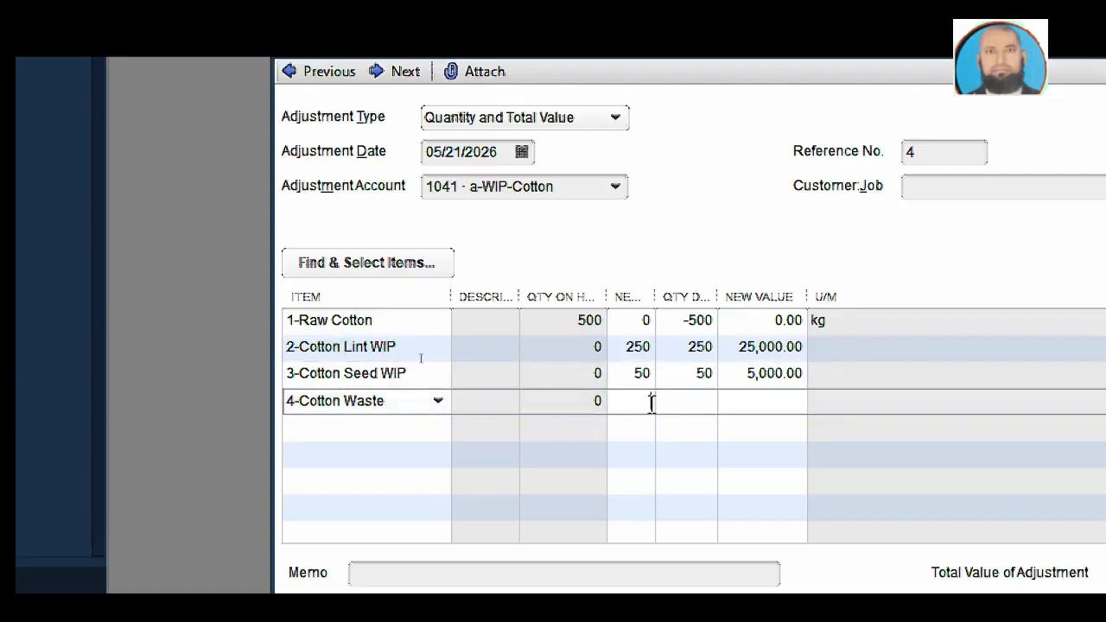
{"action": "type", "text": "200"}
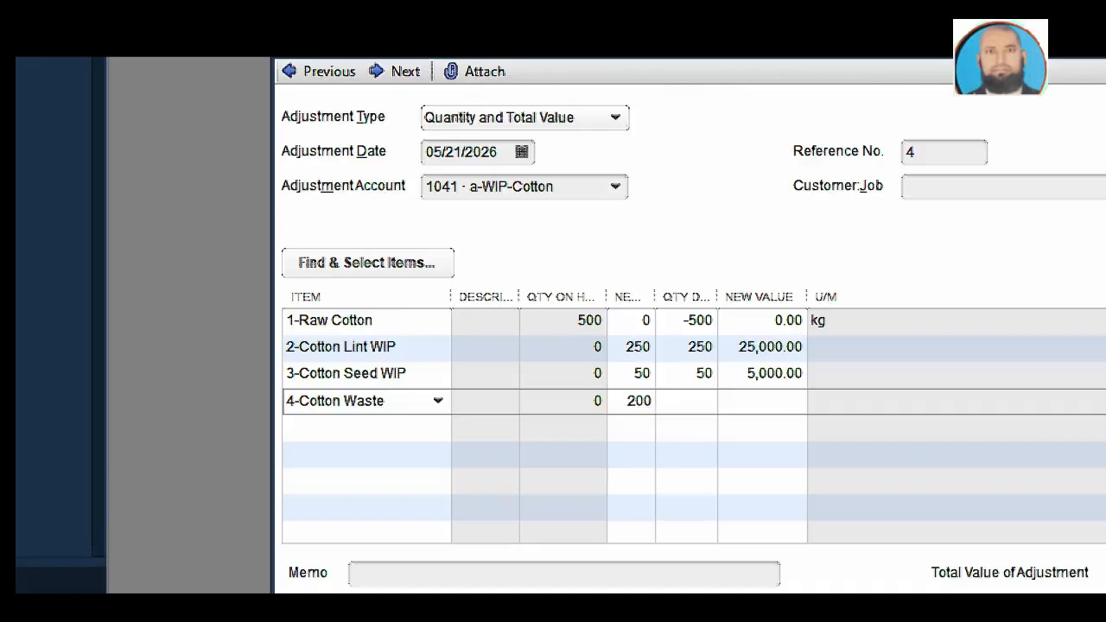
{"action": "left_click", "coordinate": [690, 404]}
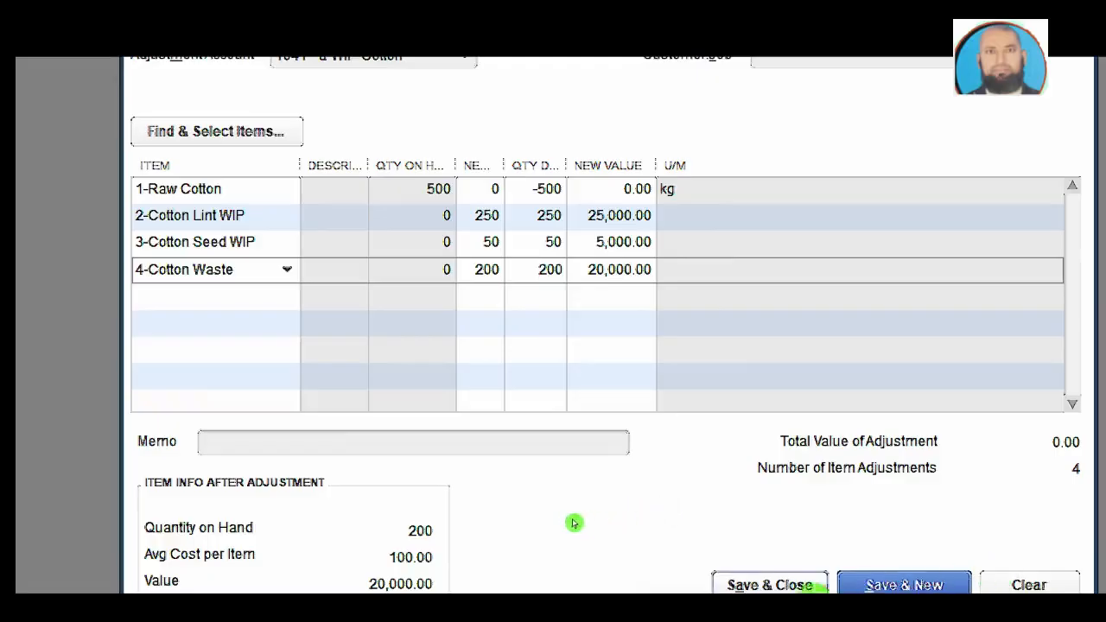
{"action": "left_click", "coordinate": [777, 585]}
Open the Inventory Valuation Summary report to review the stock after the cotton adjustment
{"action": "left_click", "coordinate": [622, 101]}
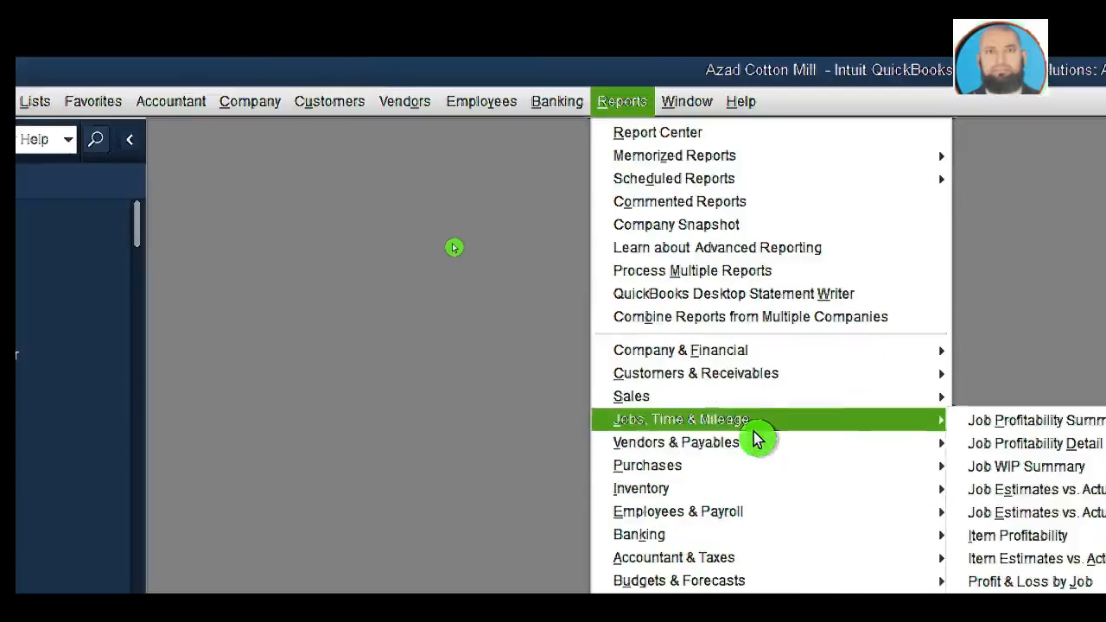
{"action": "mouse_move", "coordinate": [790, 489]}
{"action": "left_click", "coordinate": [968, 489]}
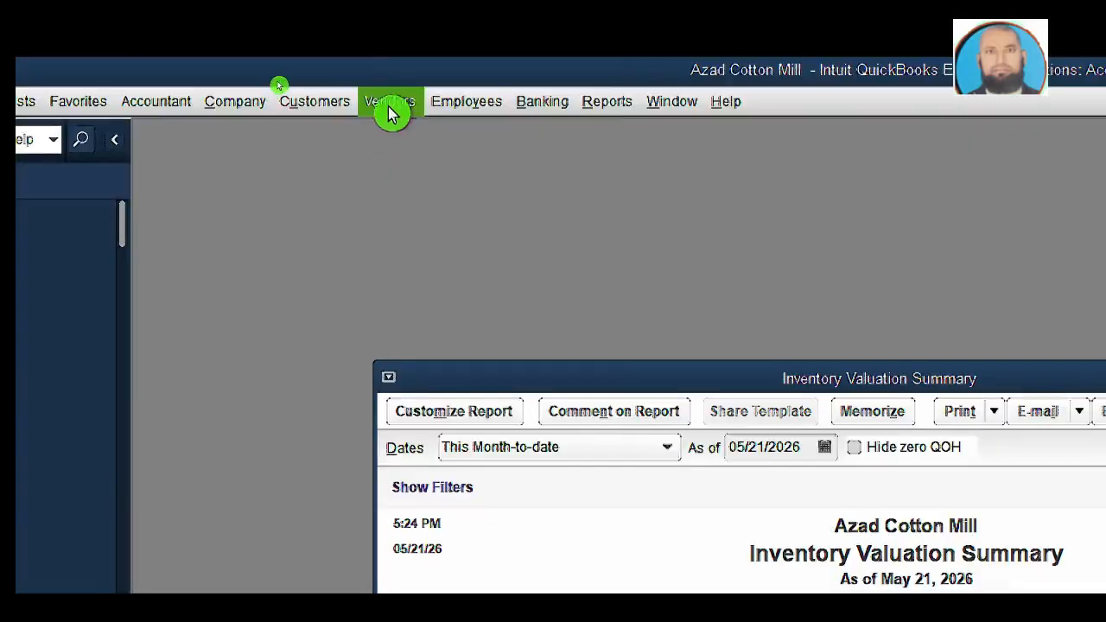
Start a new inventory quantity adjustment and set its adjustment account to 1043 · C.WIP Clearing Account
{"action": "left_click", "coordinate": [390, 101]}
{"action": "mouse_move", "coordinate": [518, 353]}
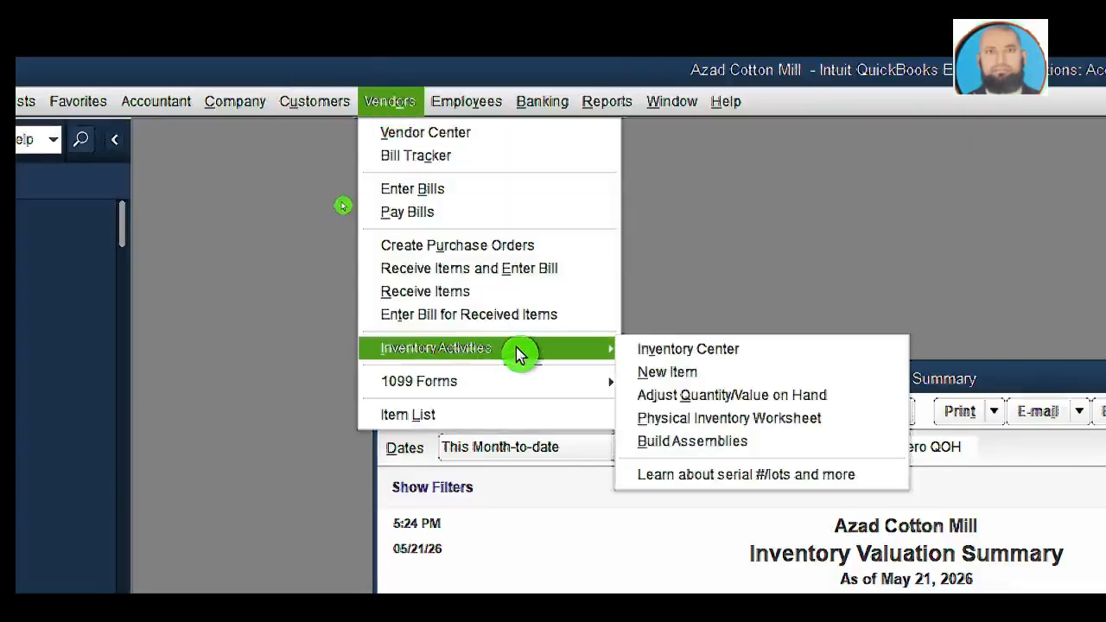
{"action": "left_click", "coordinate": [737, 396]}
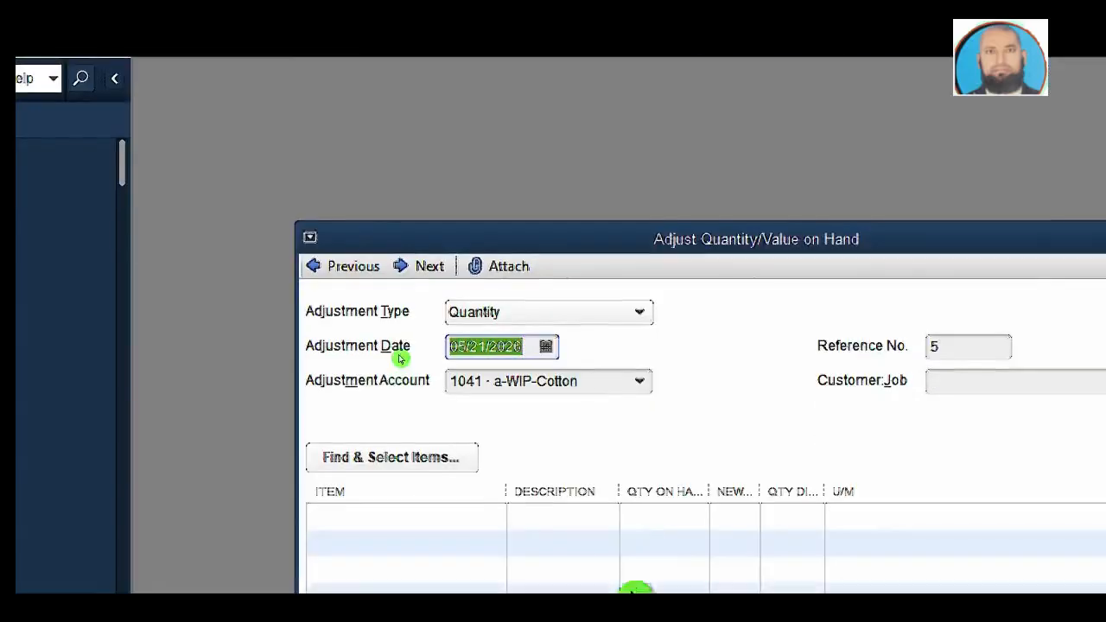
{"action": "left_click", "coordinate": [638, 444]}
{"action": "left_click", "coordinate": [640, 386]}
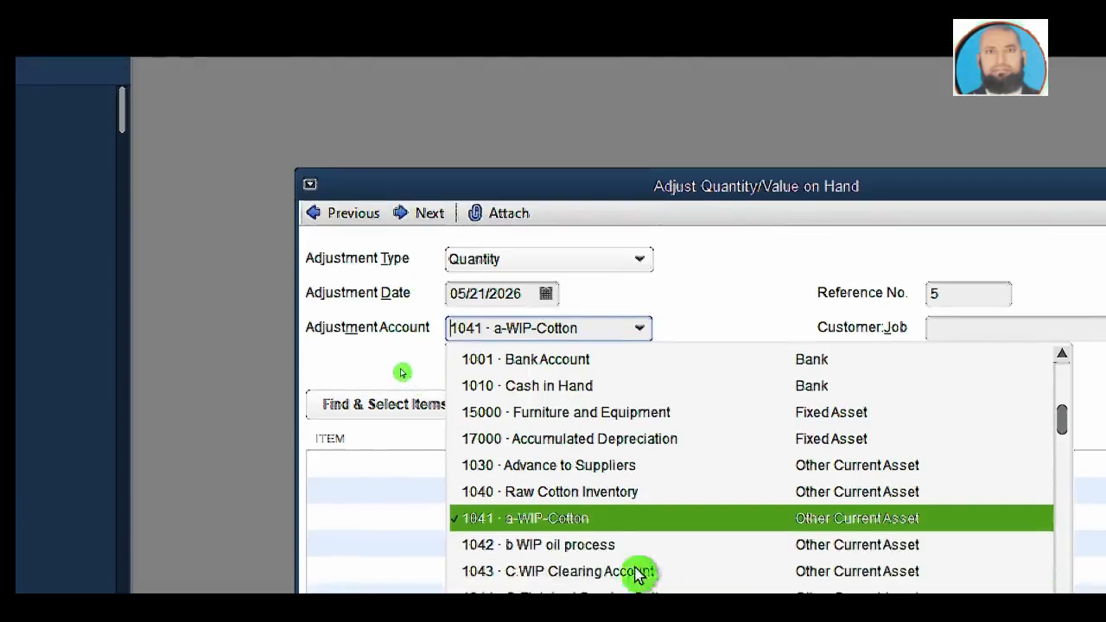
{"action": "left_click", "coordinate": [637, 573]}
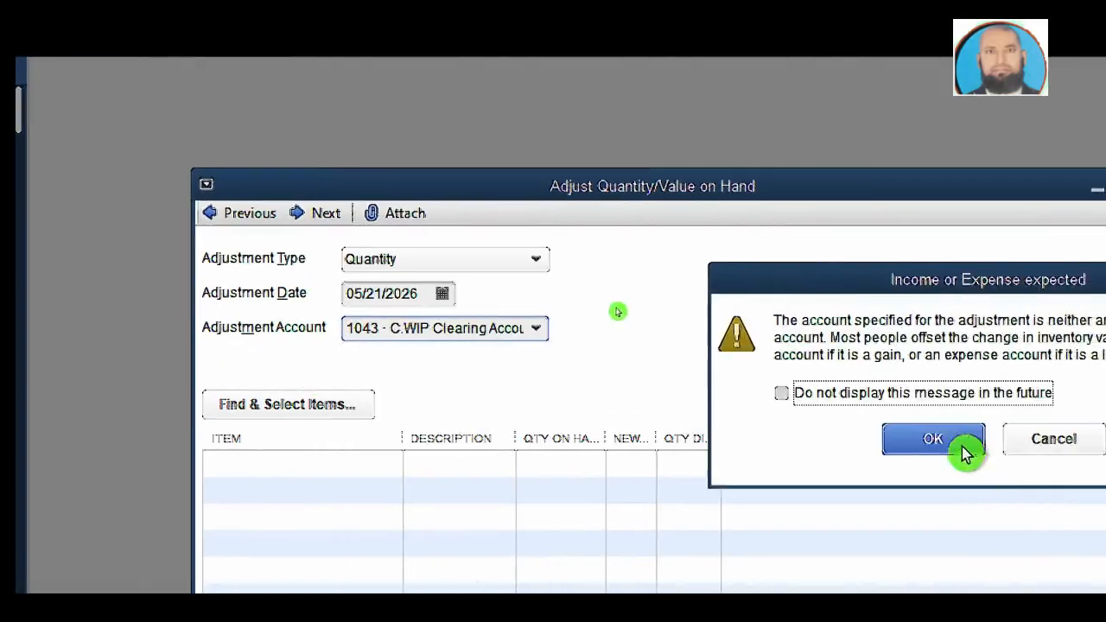
{"action": "left_click", "coordinate": [963, 447]}
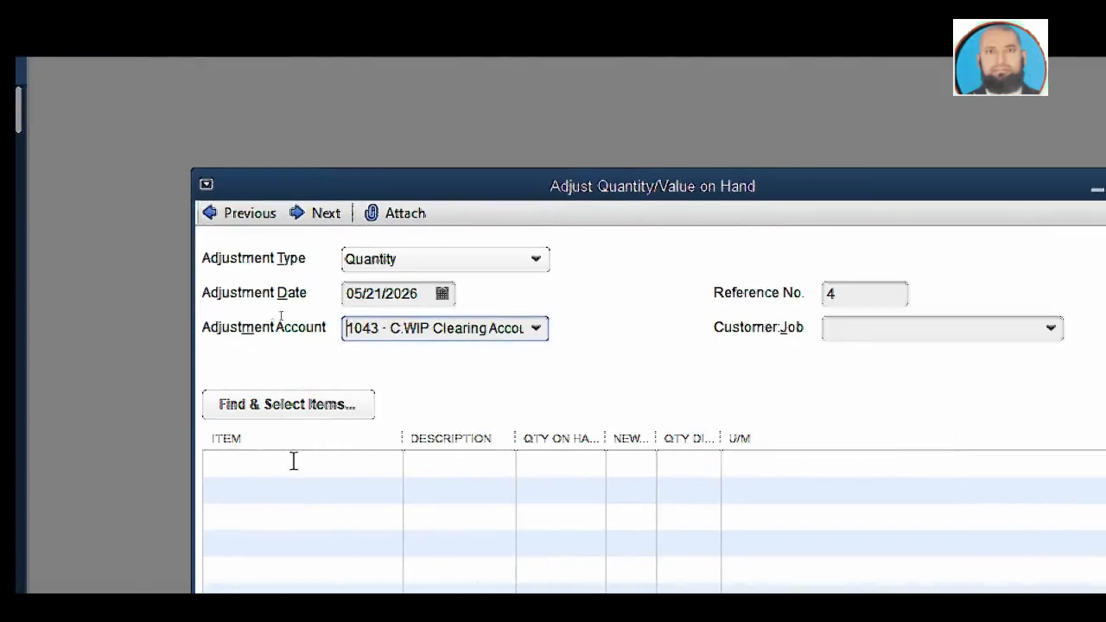
Add lines for 2-Cotton Lint WIP and 4-Cotton Waste to the adjustment, each with a new quantity of 0
{"action": "left_click", "coordinate": [274, 461]}
{"action": "left_click", "coordinate": [390, 463]}
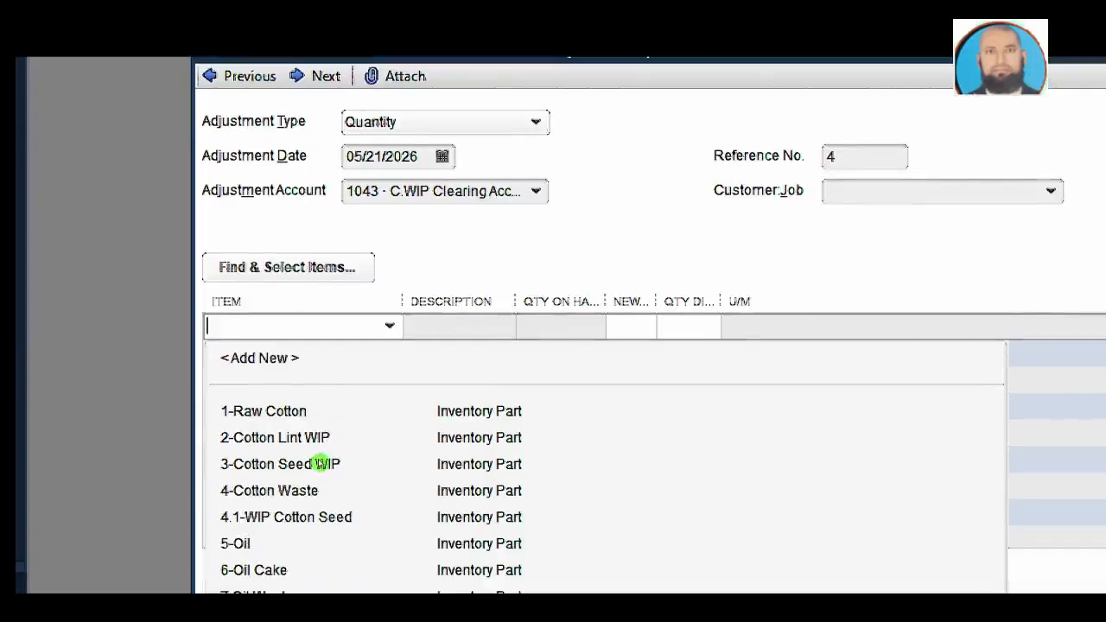
{"action": "left_click", "coordinate": [334, 438]}
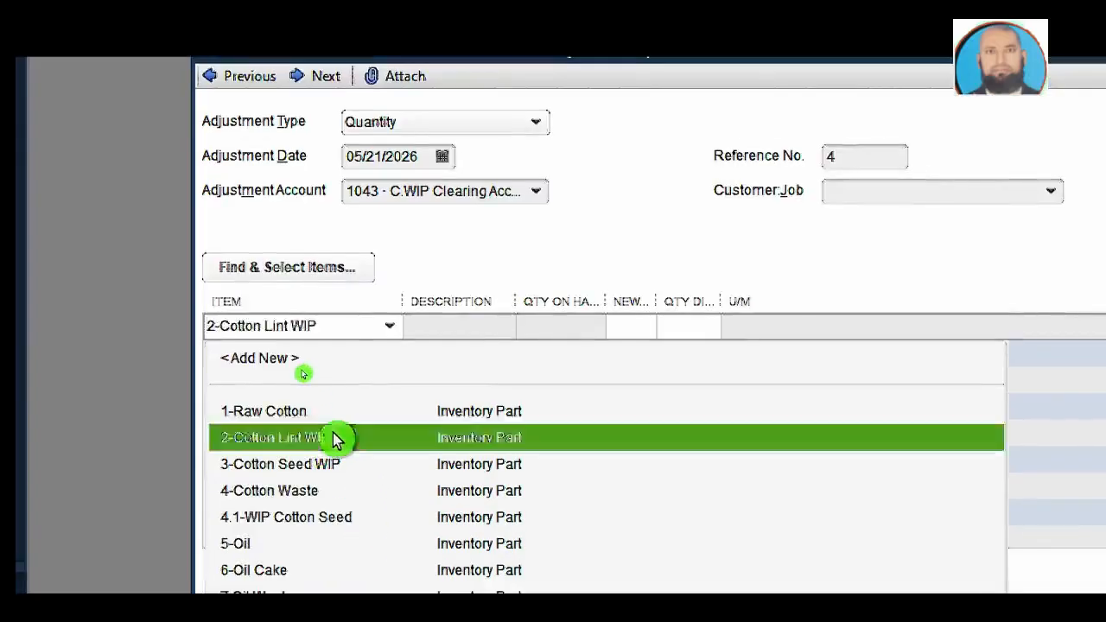
{"action": "left_click", "coordinate": [388, 361]}
{"action": "left_click", "coordinate": [387, 361]}
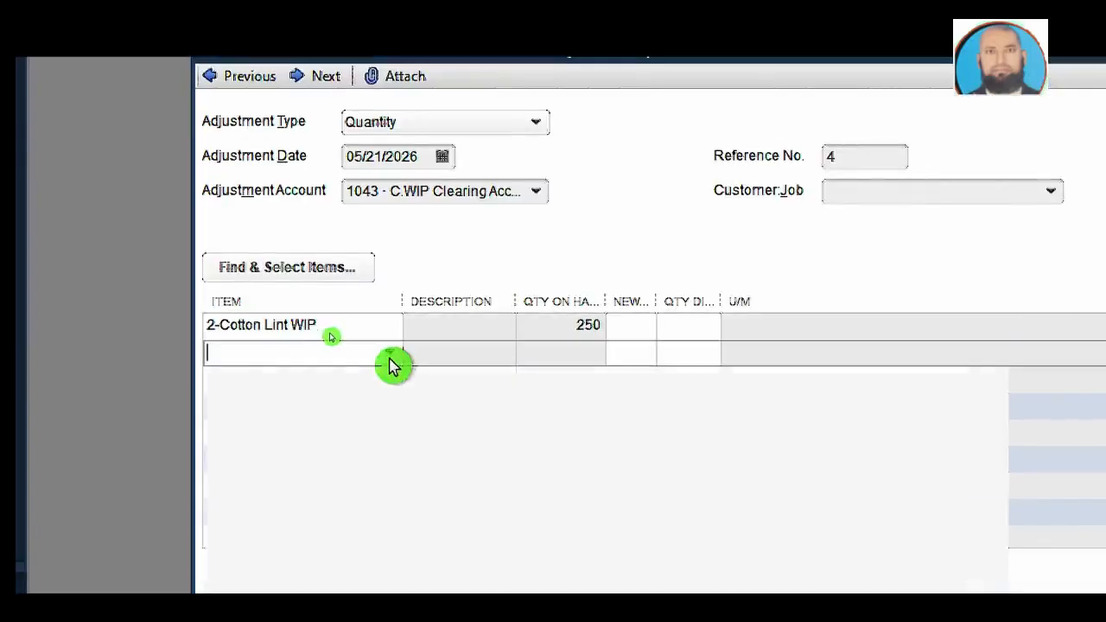
{"action": "left_click", "coordinate": [299, 518]}
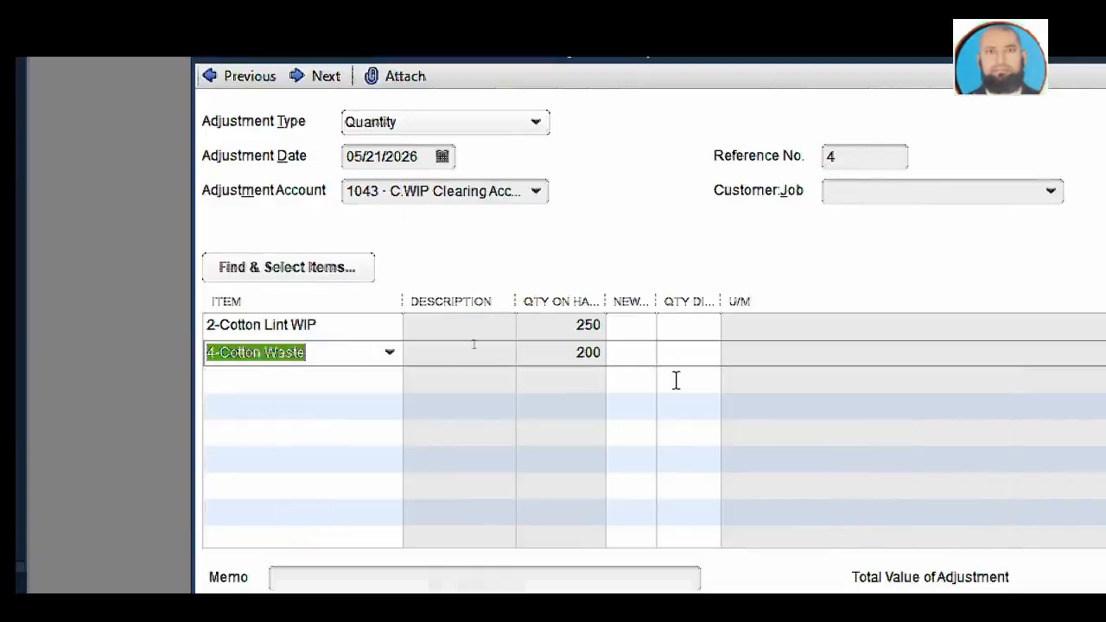
{"action": "key", "text": "Up"}
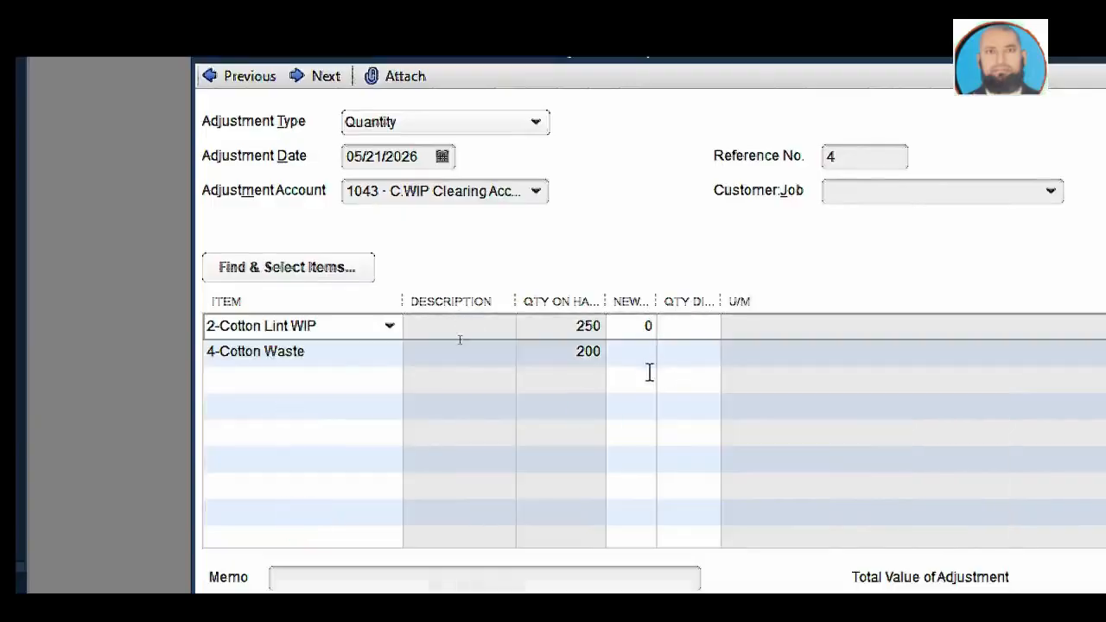
{"action": "left_click", "coordinate": [645, 361]}
{"action": "type", "text": "0"}
Add lines for FGI- Cotton Lint and FGI- Cotton Waste to the adjustment
{"action": "left_click", "coordinate": [336, 380]}
{"action": "left_click", "coordinate": [386, 387]}
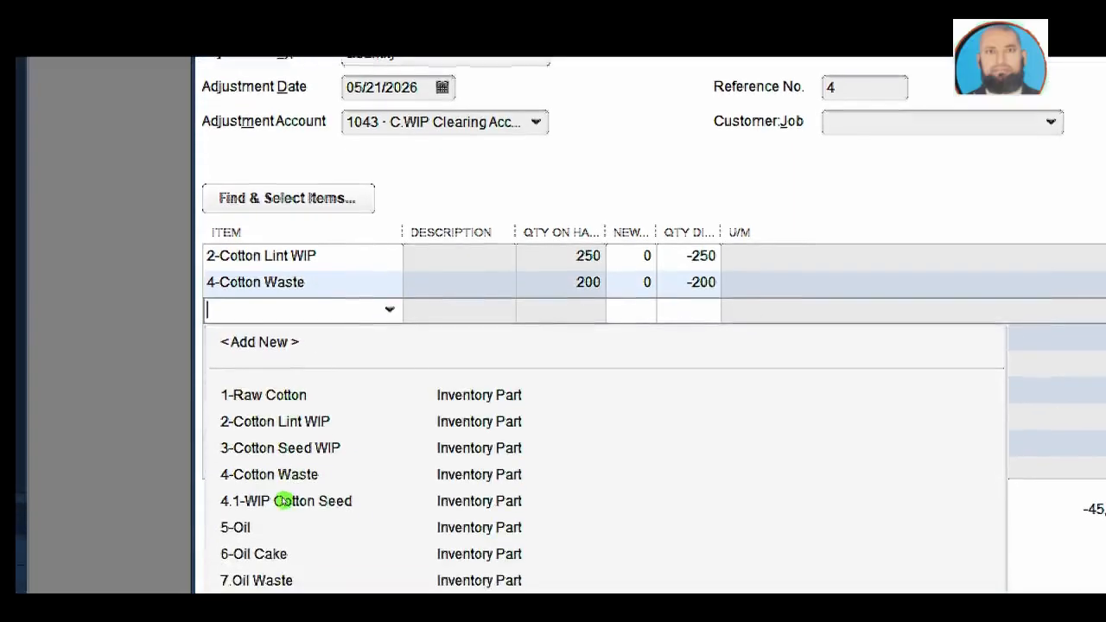
{"action": "left_click", "coordinate": [299, 583]}
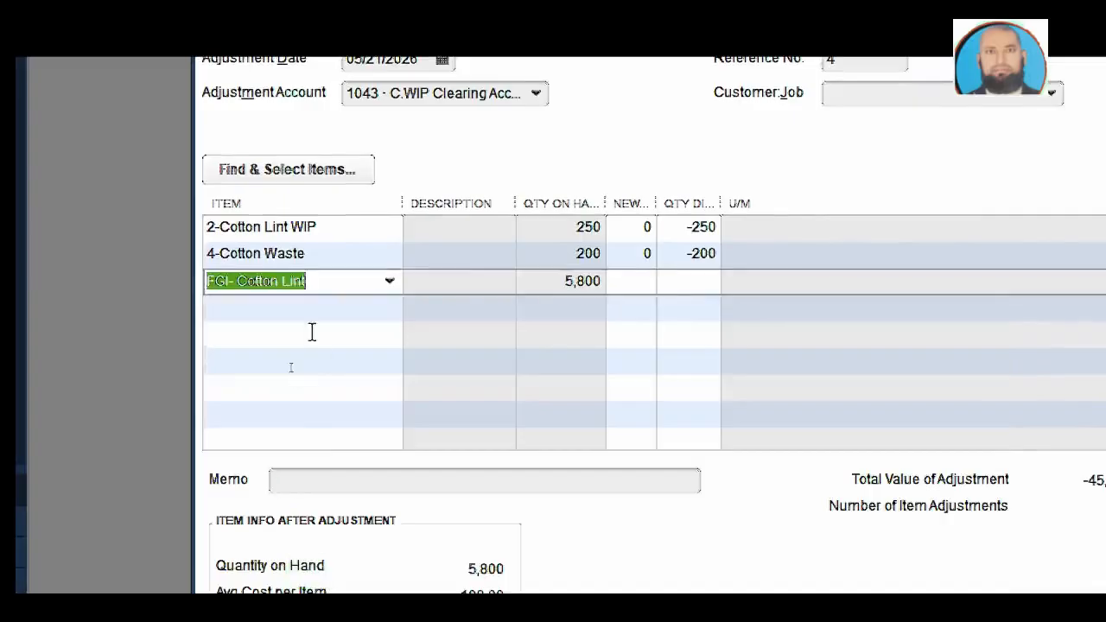
{"action": "left_click", "coordinate": [321, 304]}
{"action": "left_click", "coordinate": [398, 310]}
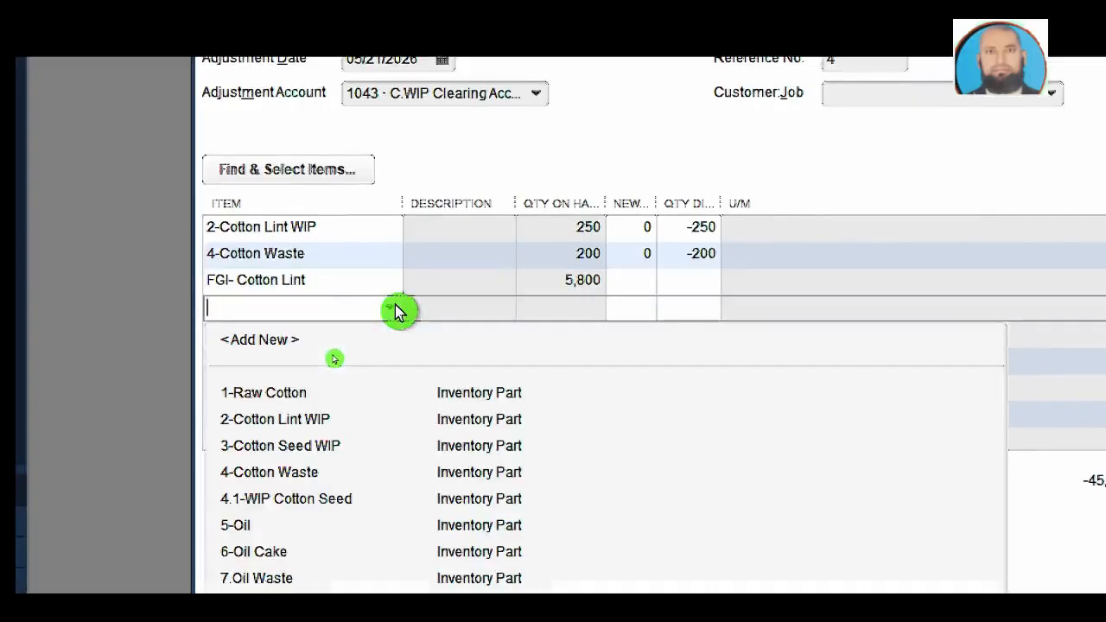
{"action": "left_click", "coordinate": [301, 522]}
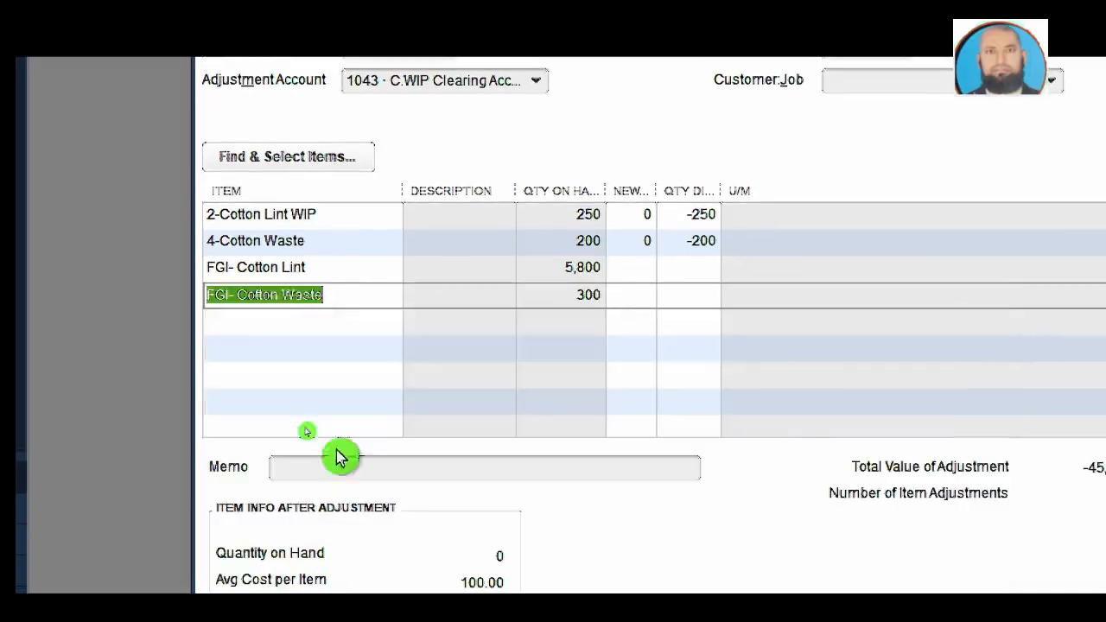
{"action": "left_click", "coordinate": [639, 271]}
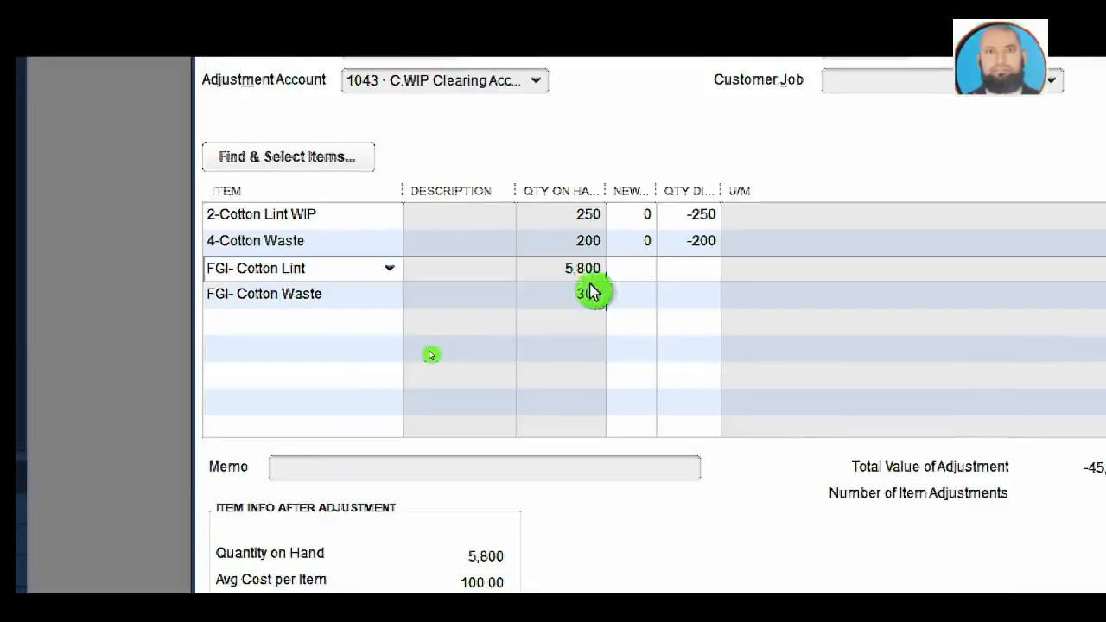
{"action": "left_click_drag", "start_coordinate": [606, 186], "coordinate": [634, 186]}
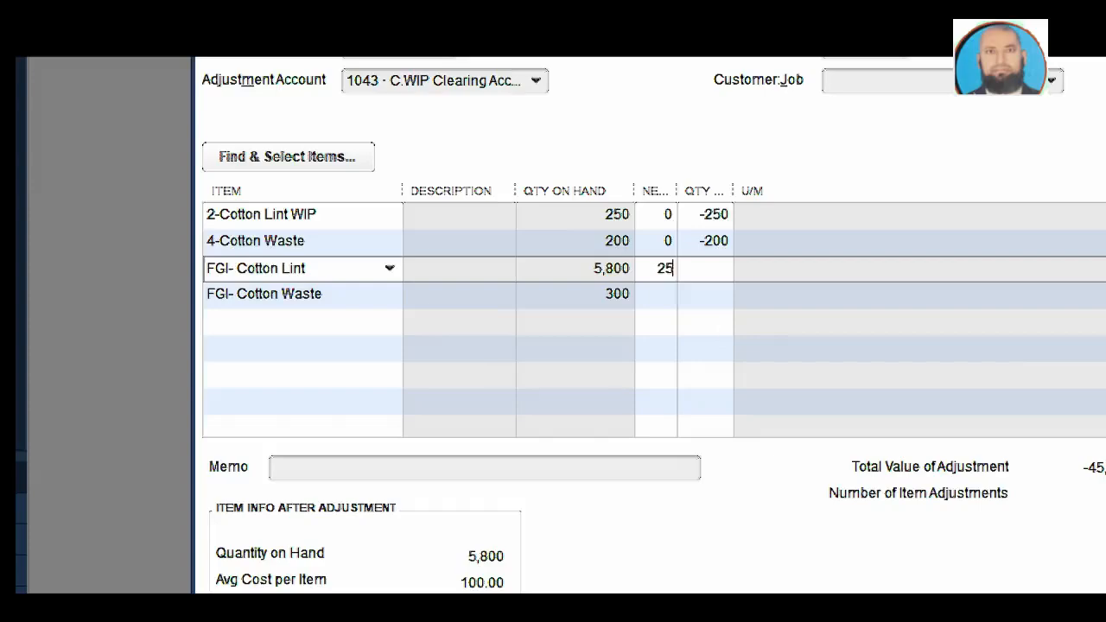
{"action": "left_click", "coordinate": [668, 294]}
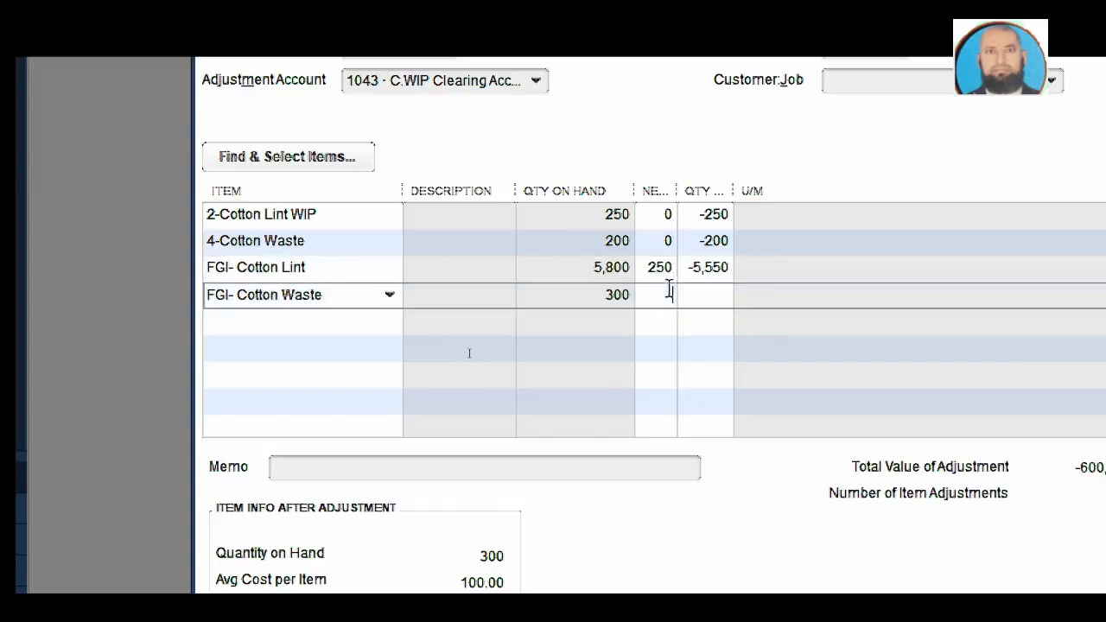
{"action": "type", "text": "200"}
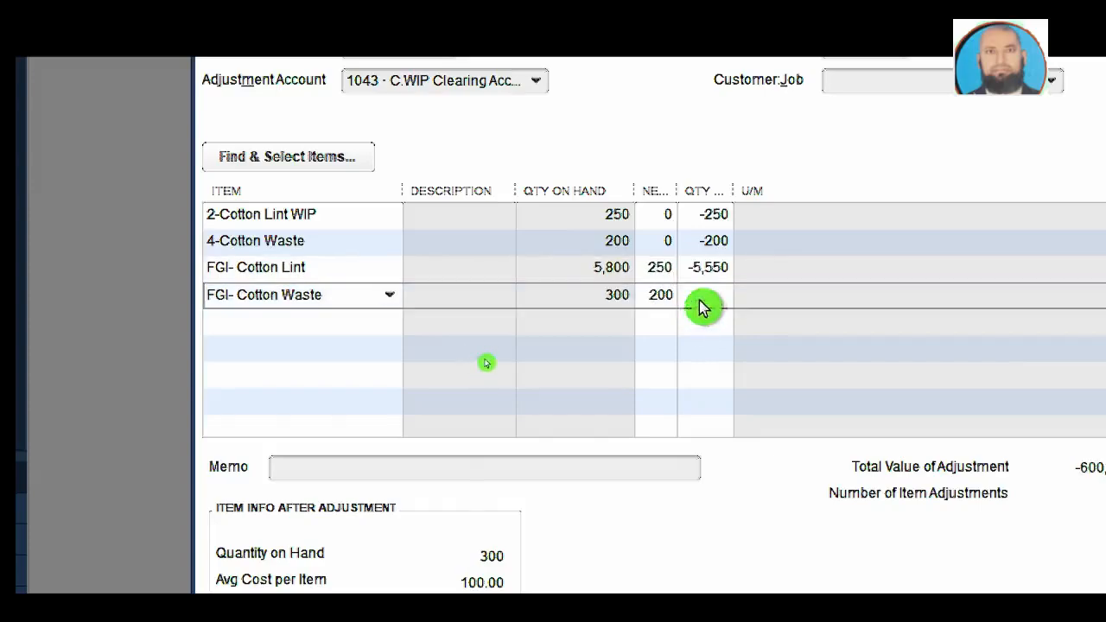
{"action": "left_click", "coordinate": [698, 299]}
{"action": "key", "text": "Up"}
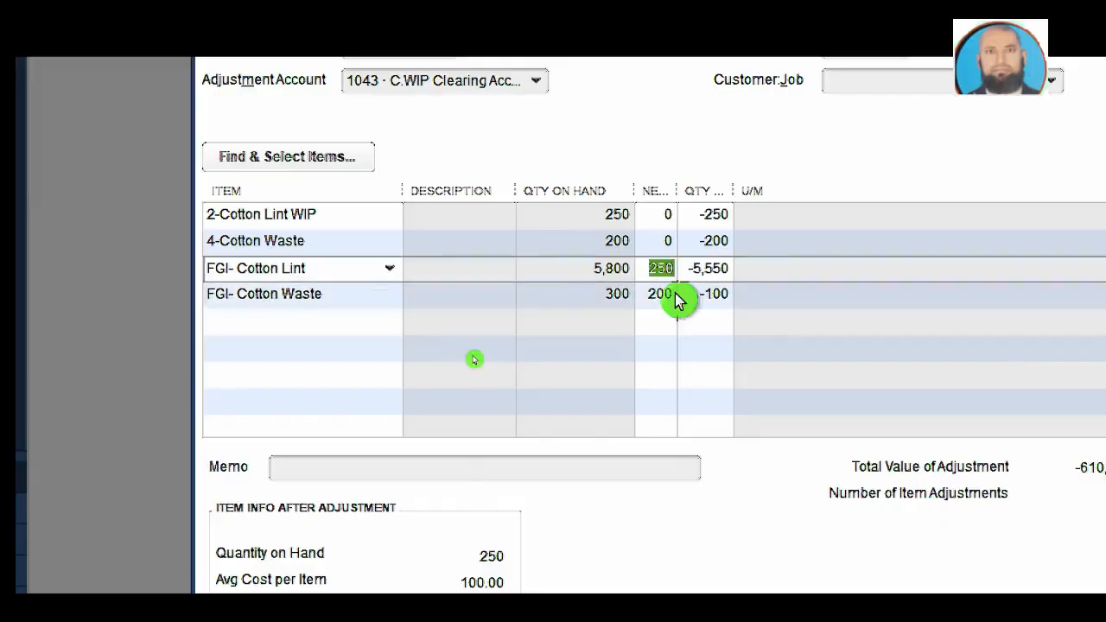
{"action": "key", "text": "Delete"}
{"action": "left_click", "coordinate": [650, 289]}
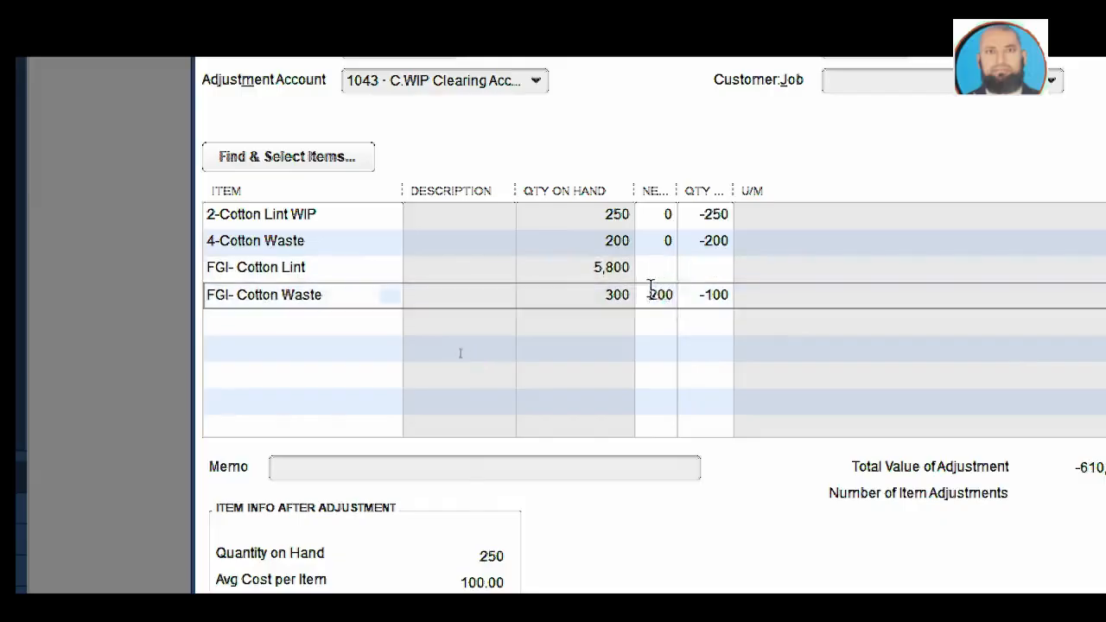
Set the quantity differences to 250 for FGI- Cotton Lint and 200 for FGI- Cotton Waste, widen the quantity columns, and save the adjustment
{"action": "left_click", "coordinate": [706, 274]}
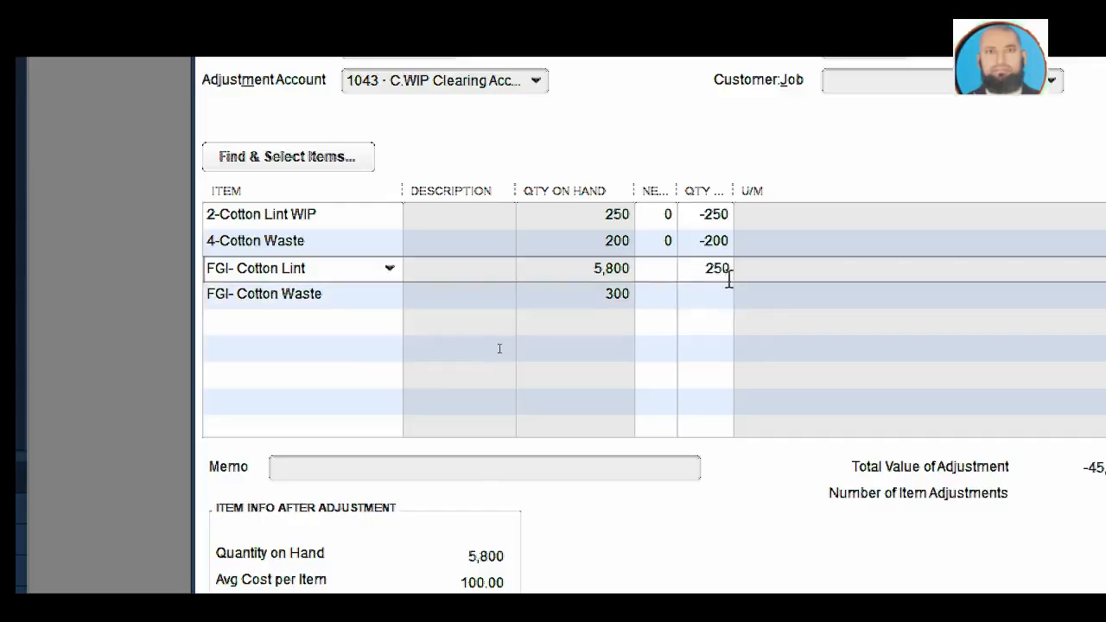
{"action": "left_click", "coordinate": [723, 288]}
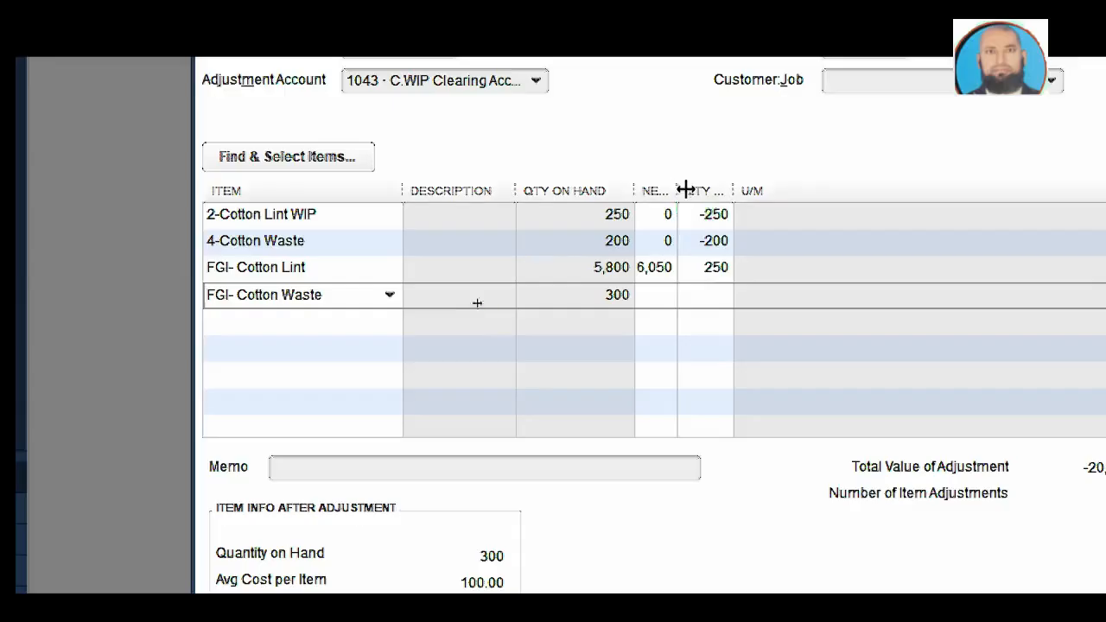
{"action": "left_click_drag", "start_coordinate": [681, 184], "coordinate": [709, 184]}
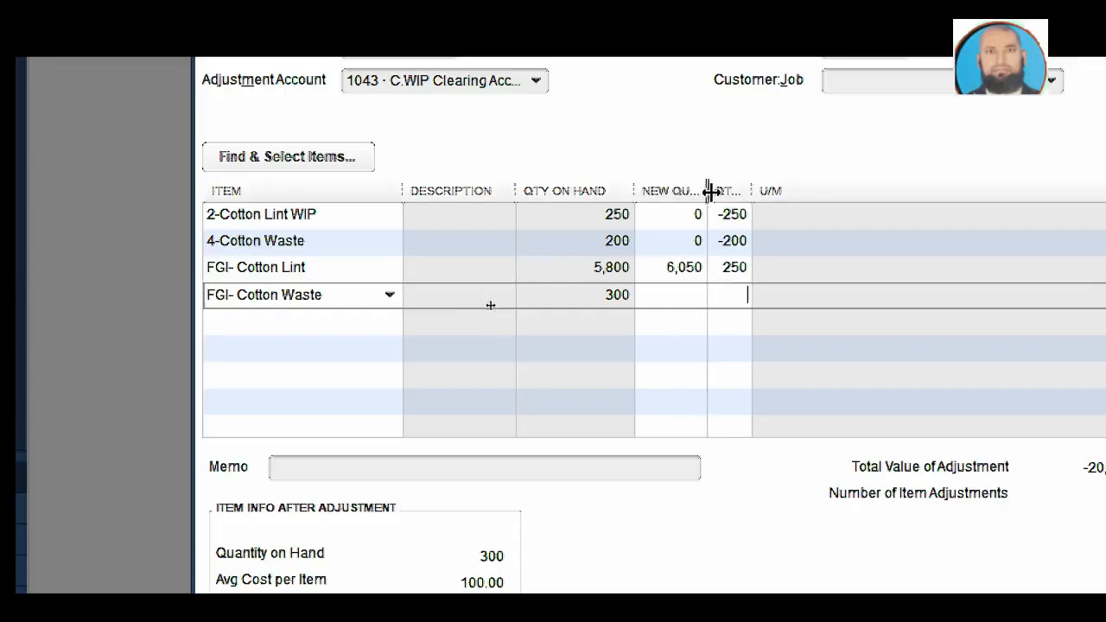
{"action": "left_click", "coordinate": [737, 318]}
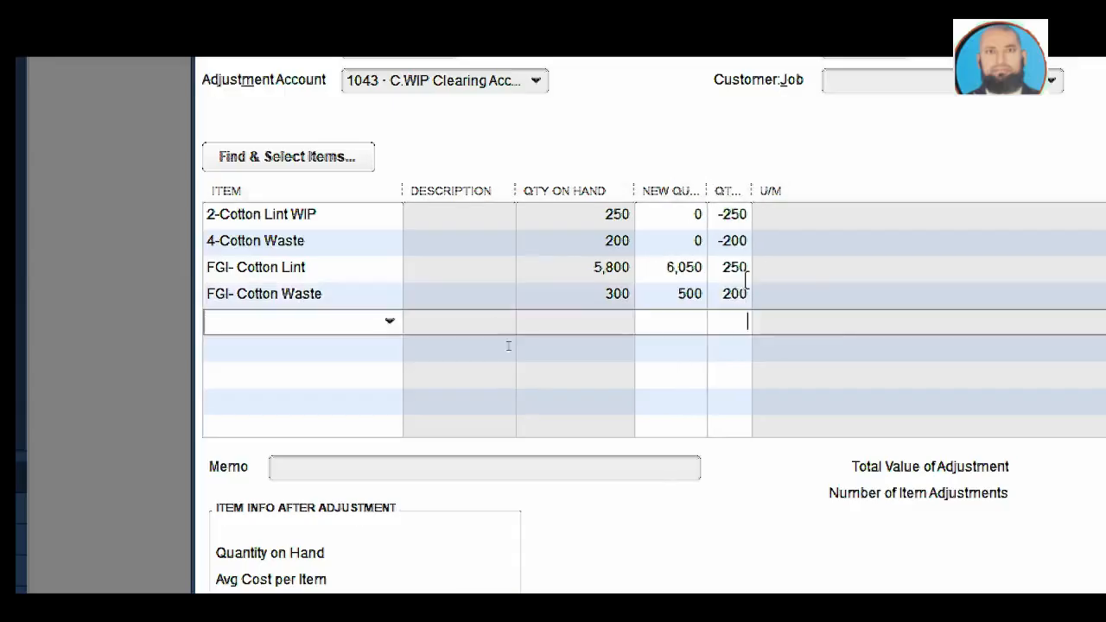
{"action": "left_click_drag", "start_coordinate": [756, 190], "coordinate": [795, 196]}
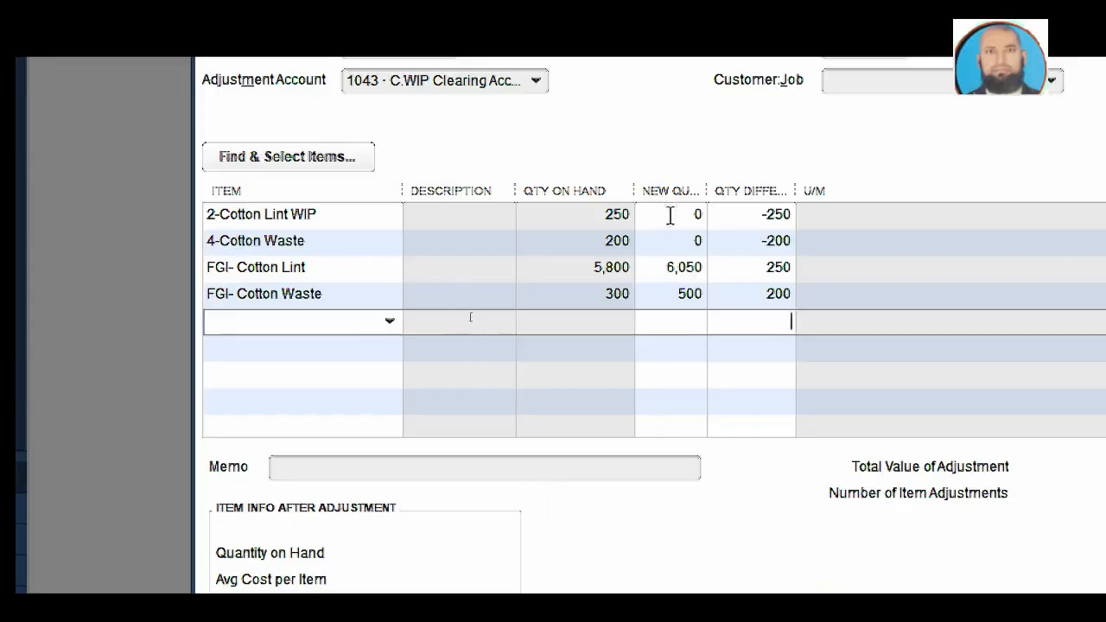
{"action": "left_click_drag", "start_coordinate": [708, 187], "coordinate": [763, 186]}
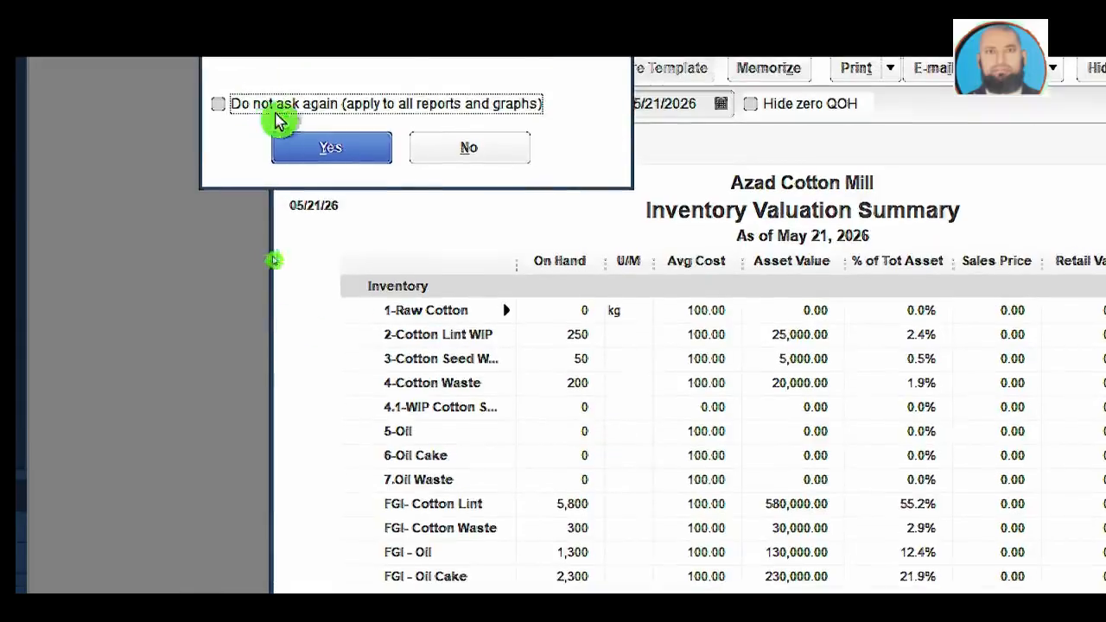
Refresh the Inventory Valuation Summary report and review the on-hand quantities of the WIP and finished goods items
{"action": "left_click", "coordinate": [313, 152]}
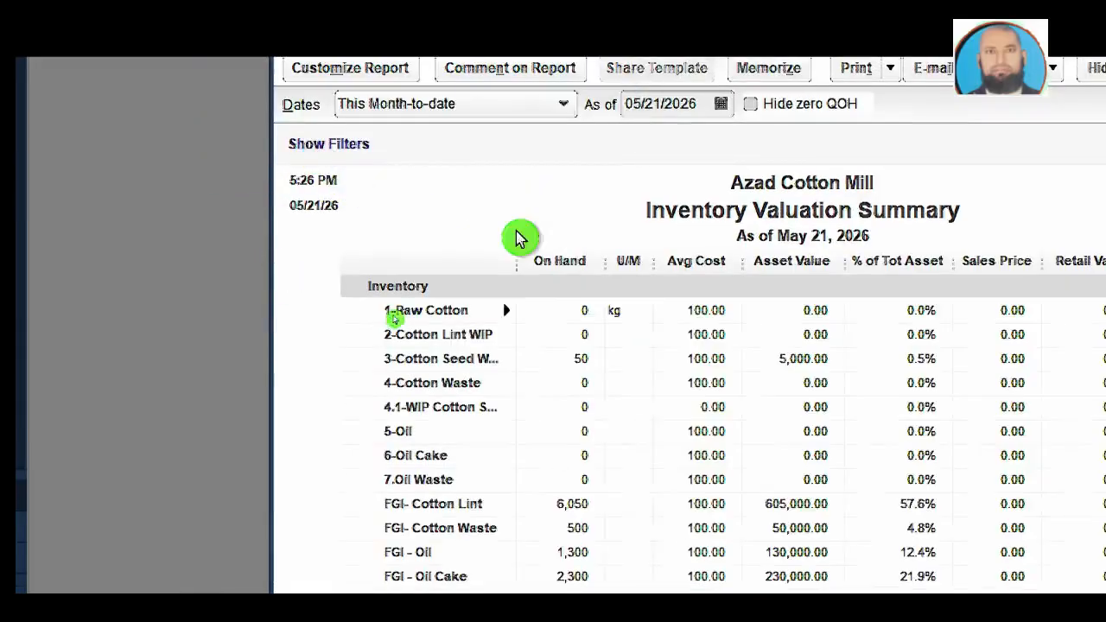
{"action": "scroll", "coordinate": [438, 508], "scroll_direction": "down", "scroll_amount": 1}
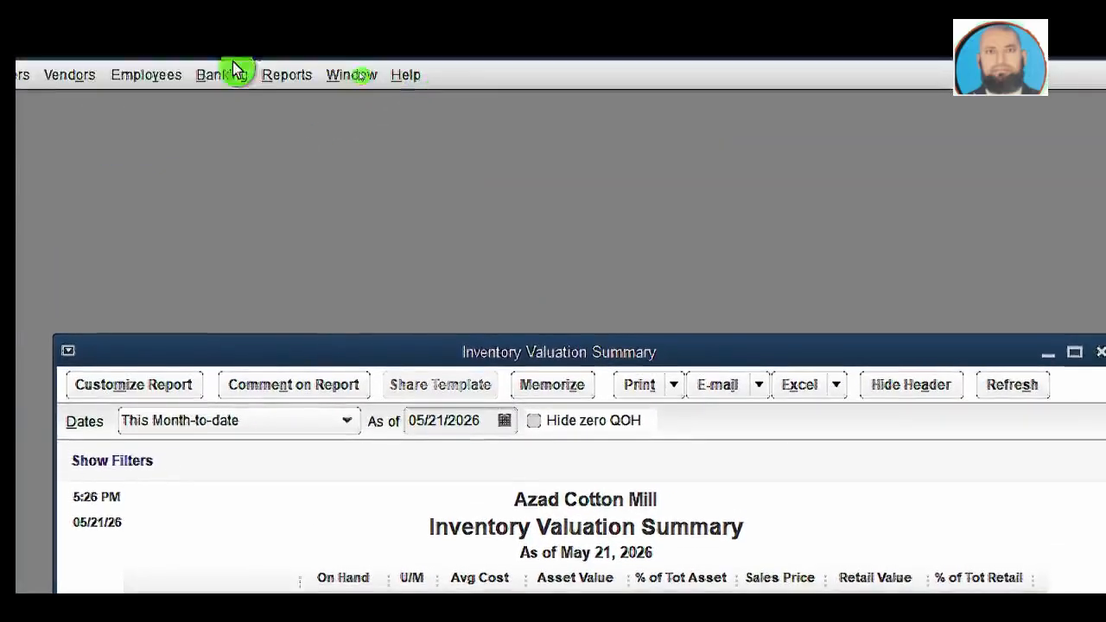
Start another inventory adjustment and set its adjustment type to Quantity and Total Value
{"action": "left_click", "coordinate": [127, 73]}
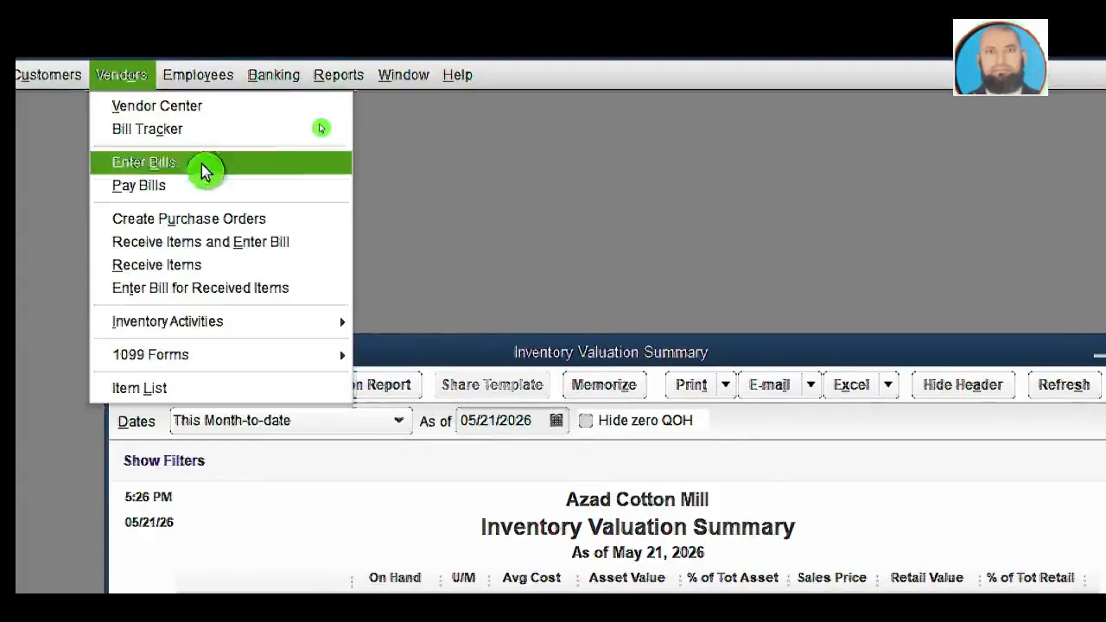
{"action": "mouse_move", "coordinate": [314, 320]}
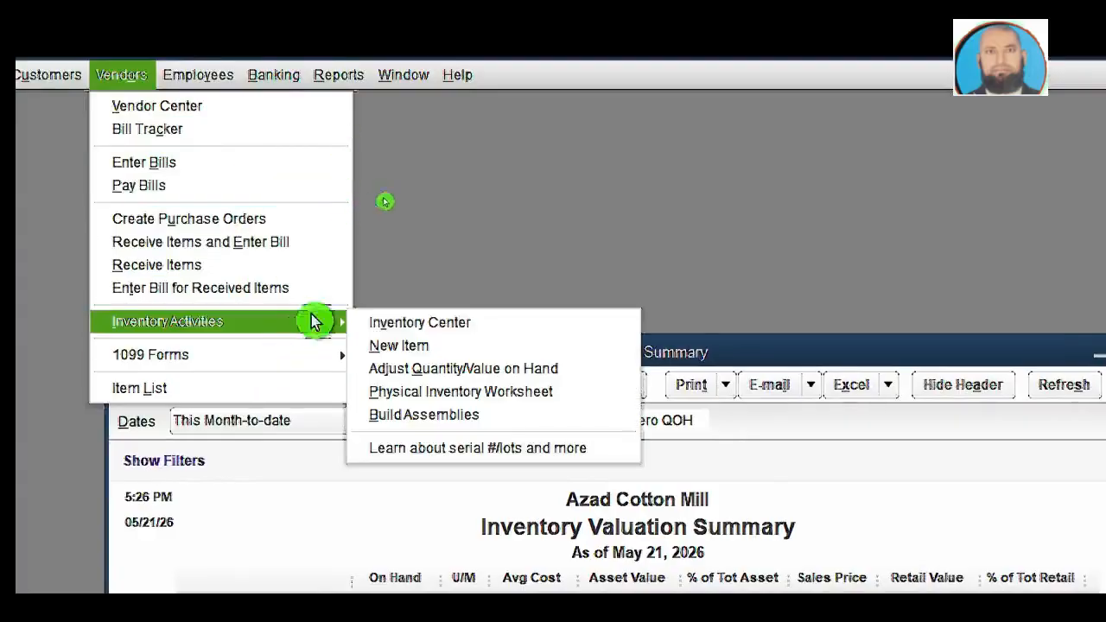
{"action": "left_click", "coordinate": [488, 370]}
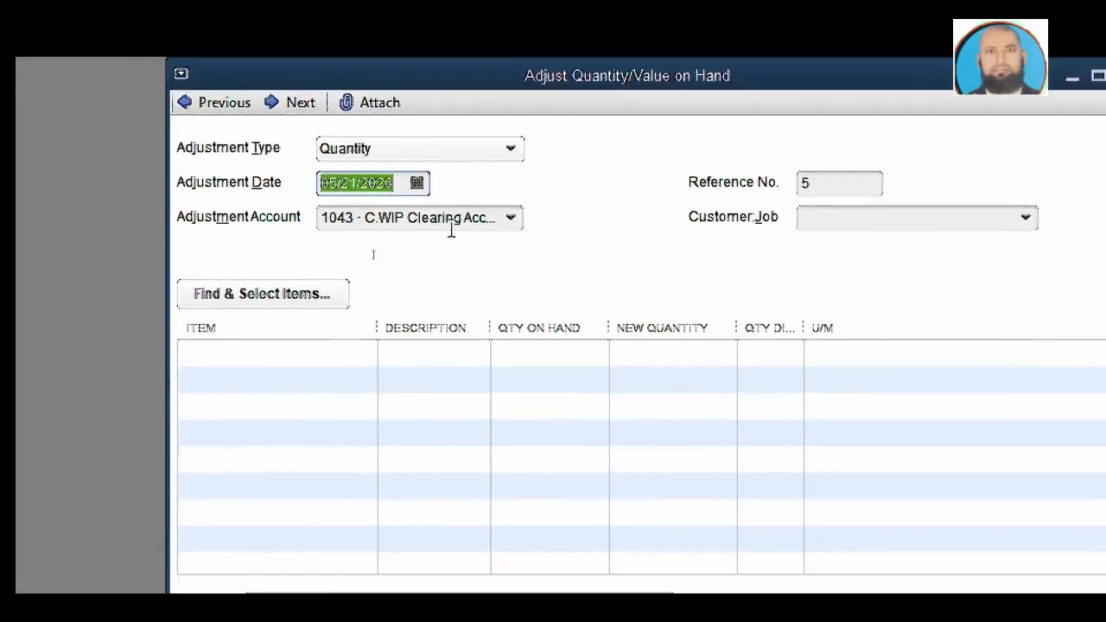
{"action": "left_click", "coordinate": [512, 221]}
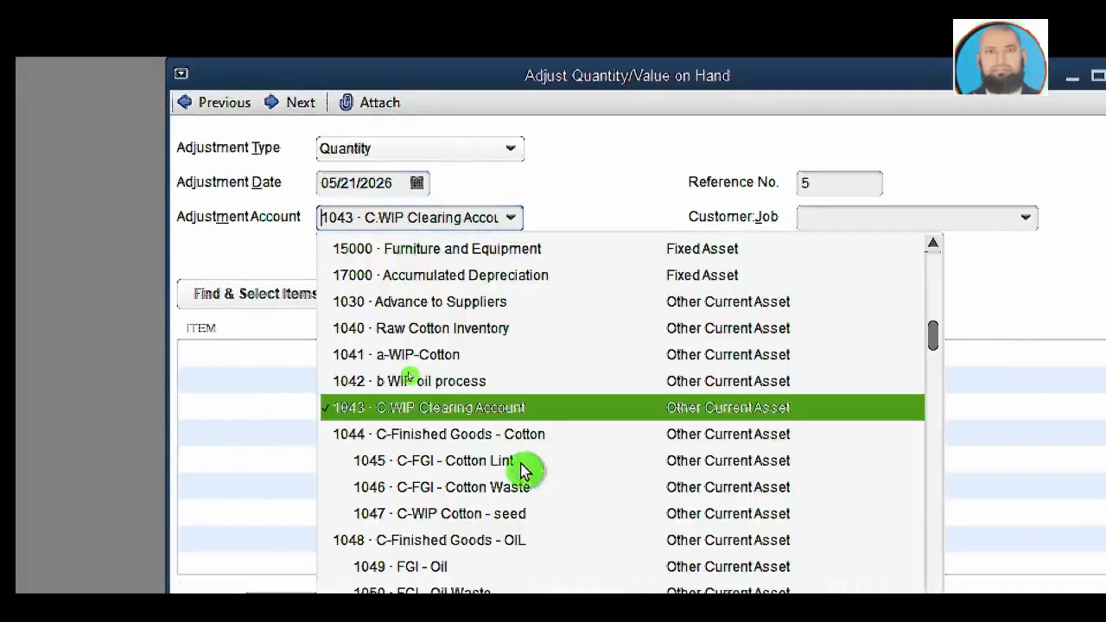
{"action": "left_click", "coordinate": [507, 153]}
{"action": "left_click", "coordinate": [393, 233]}
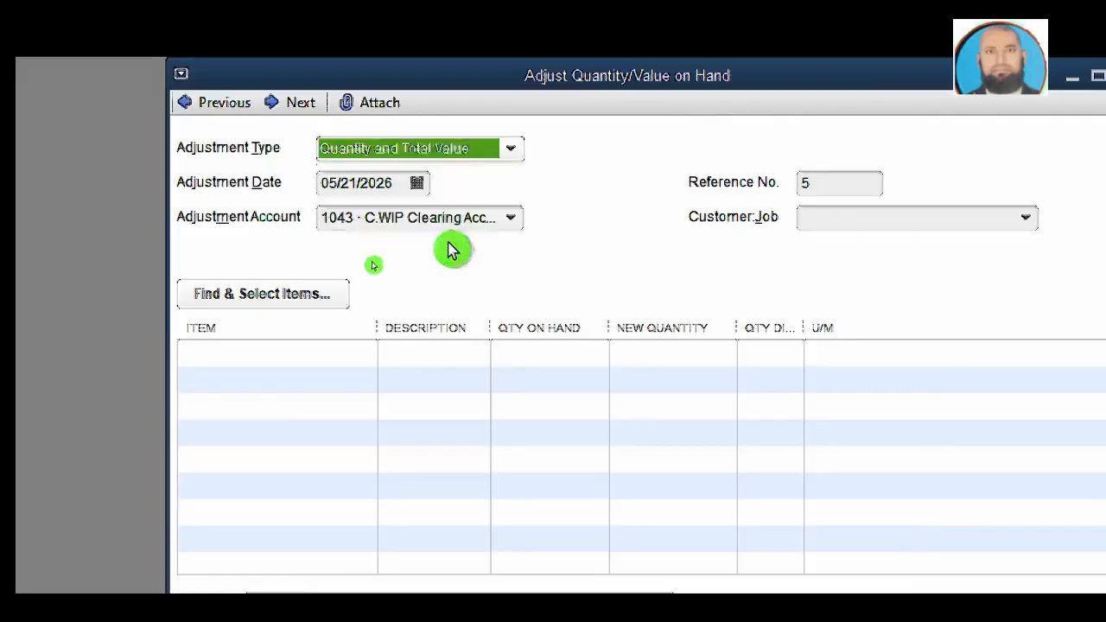
Set the adjustment account to 1042 · b WIP oil process and accept the account warning
{"action": "left_click", "coordinate": [509, 221]}
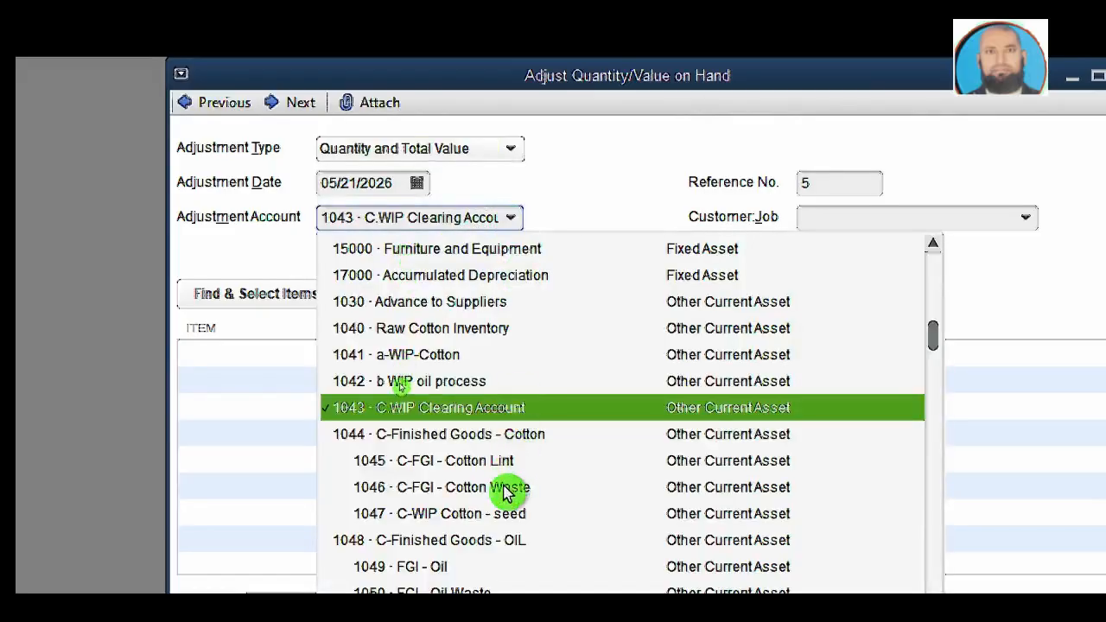
{"action": "left_click", "coordinate": [458, 389]}
{"action": "left_click", "coordinate": [933, 325]}
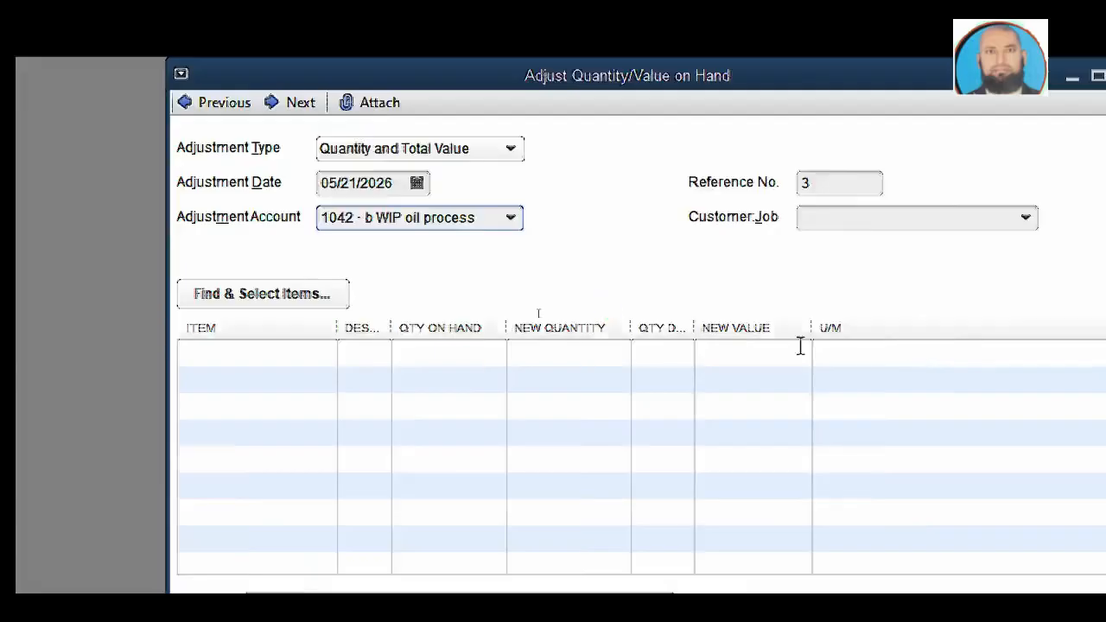
Add a line for 3-Cotton Seed WIP to the adjustment with a new quantity of 0
{"action": "left_click", "coordinate": [302, 346]}
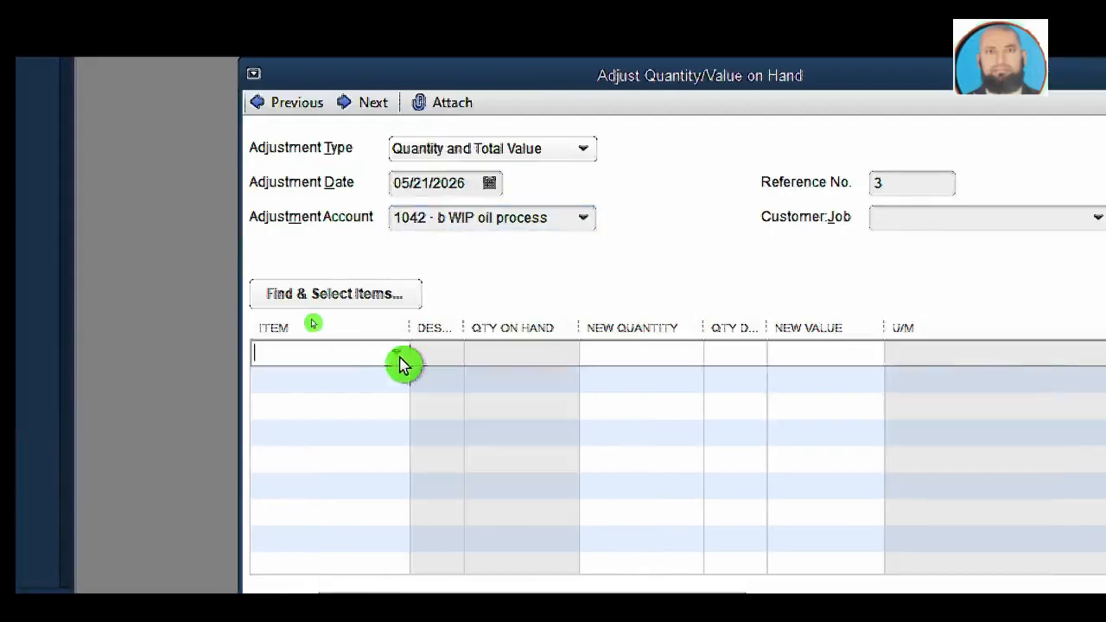
{"action": "left_click", "coordinate": [399, 353]}
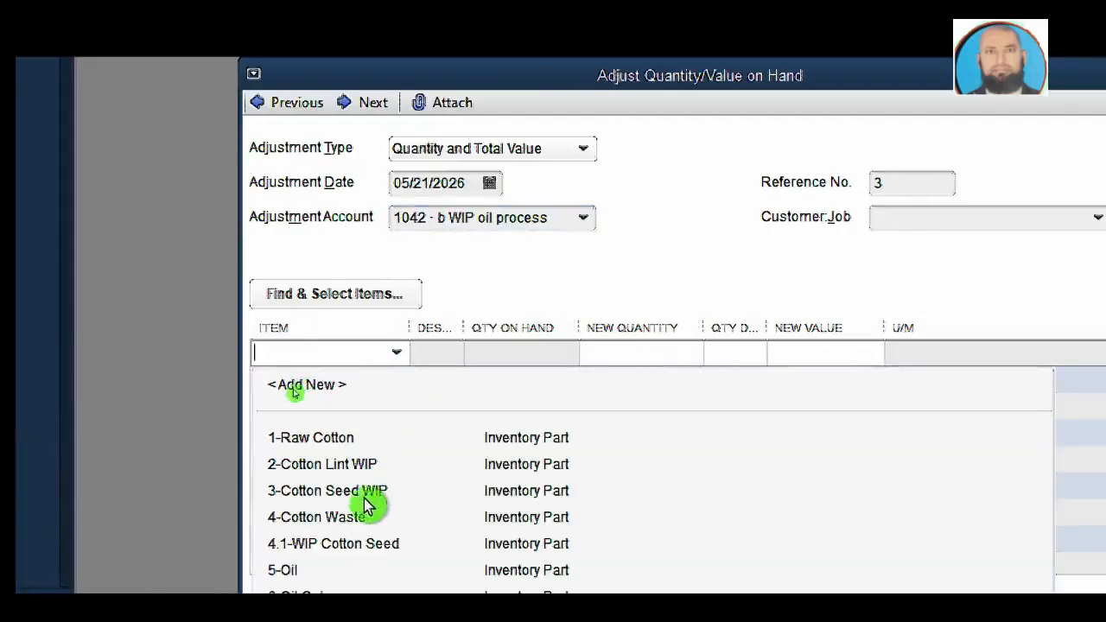
{"action": "left_click", "coordinate": [364, 498]}
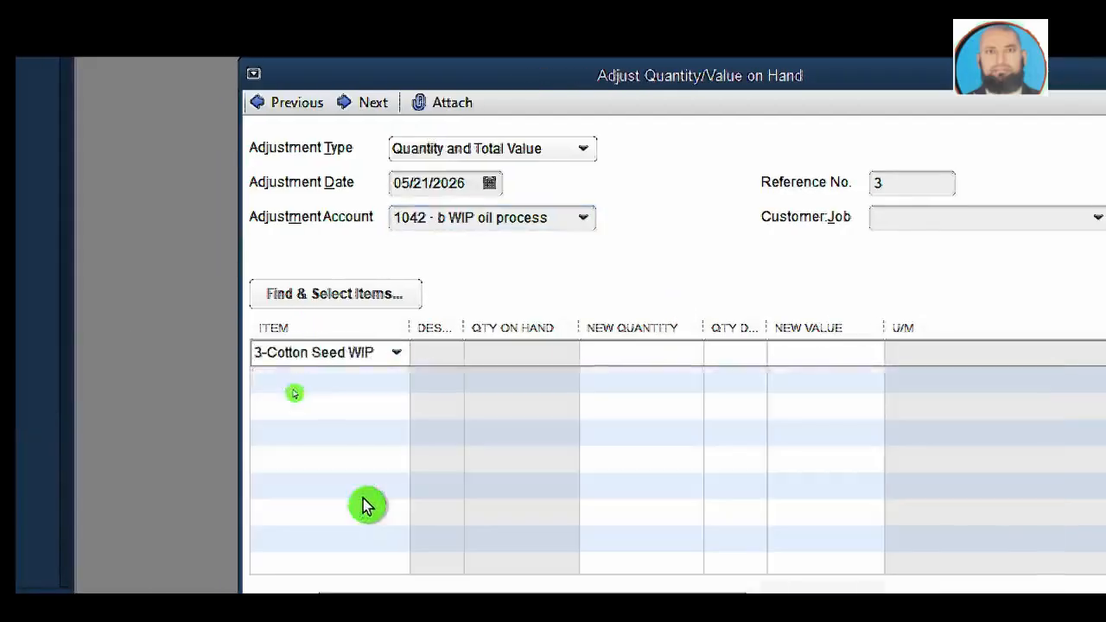
{"action": "left_click", "coordinate": [627, 355]}
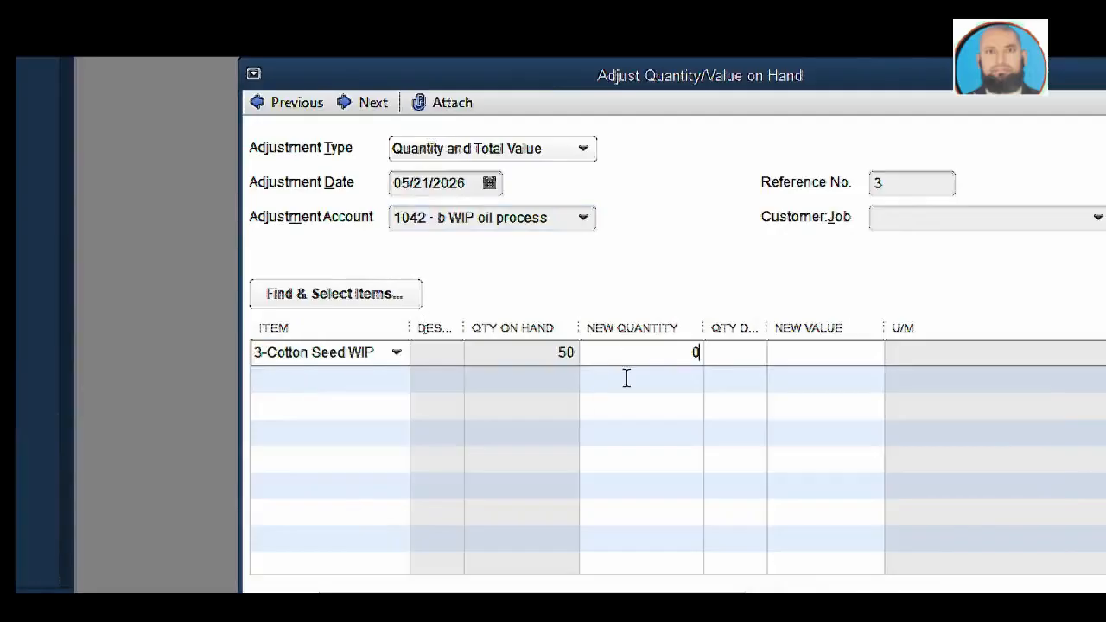
{"action": "type", "text": "0"}
Add lines for 5-Oil, 6-Oil Cake and 7.Oil Waste below the cotton seed line
{"action": "left_click", "coordinate": [626, 378]}
{"action": "left_click", "coordinate": [388, 380]}
{"action": "left_click", "coordinate": [391, 385]}
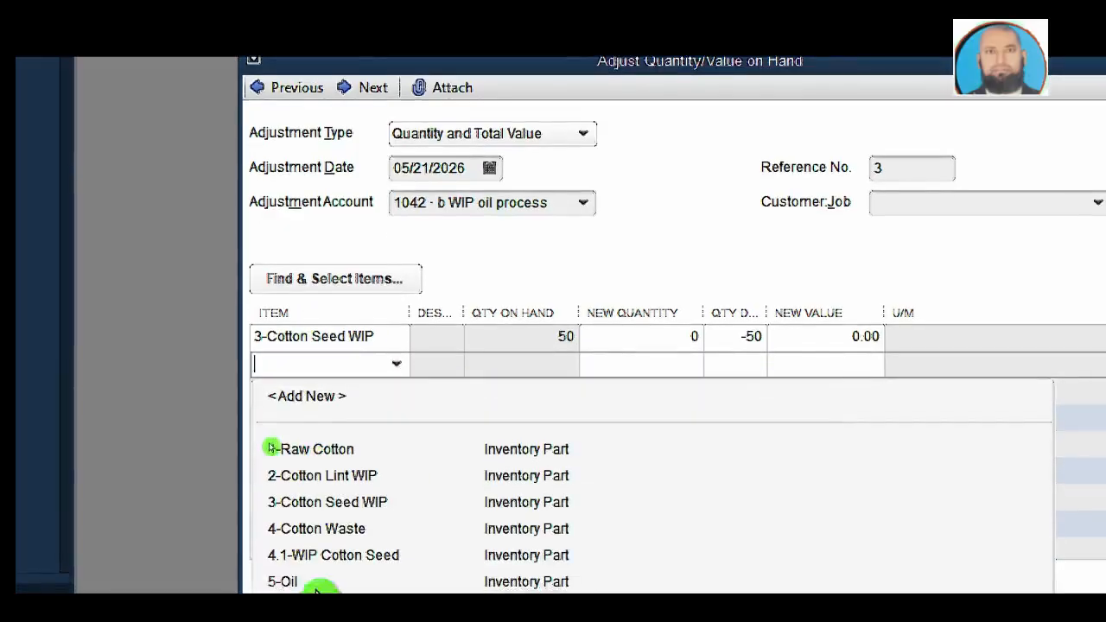
{"action": "left_click", "coordinate": [318, 585]}
{"action": "left_click", "coordinate": [363, 390]}
{"action": "left_click", "coordinate": [399, 394]}
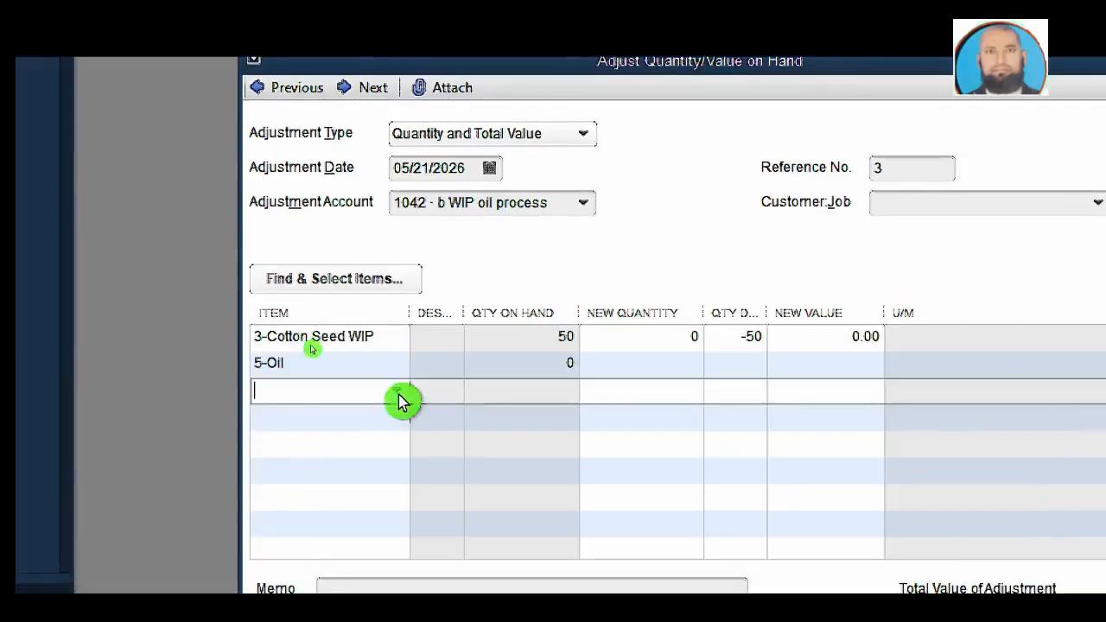
{"action": "left_click", "coordinate": [336, 614]}
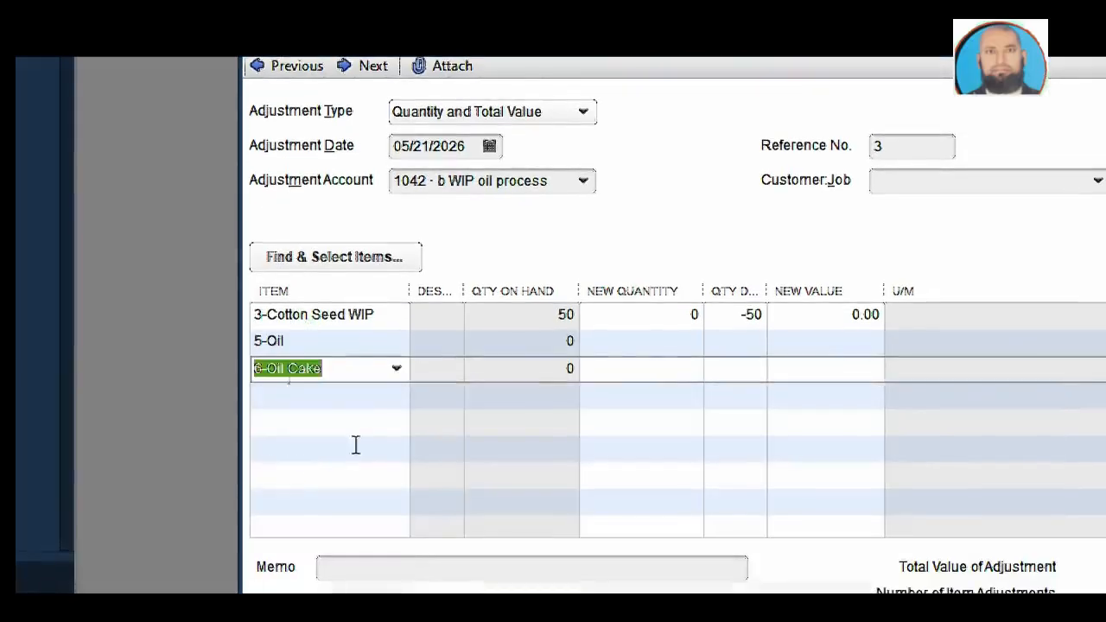
{"action": "left_click", "coordinate": [362, 393]}
{"action": "left_click", "coordinate": [396, 398]}
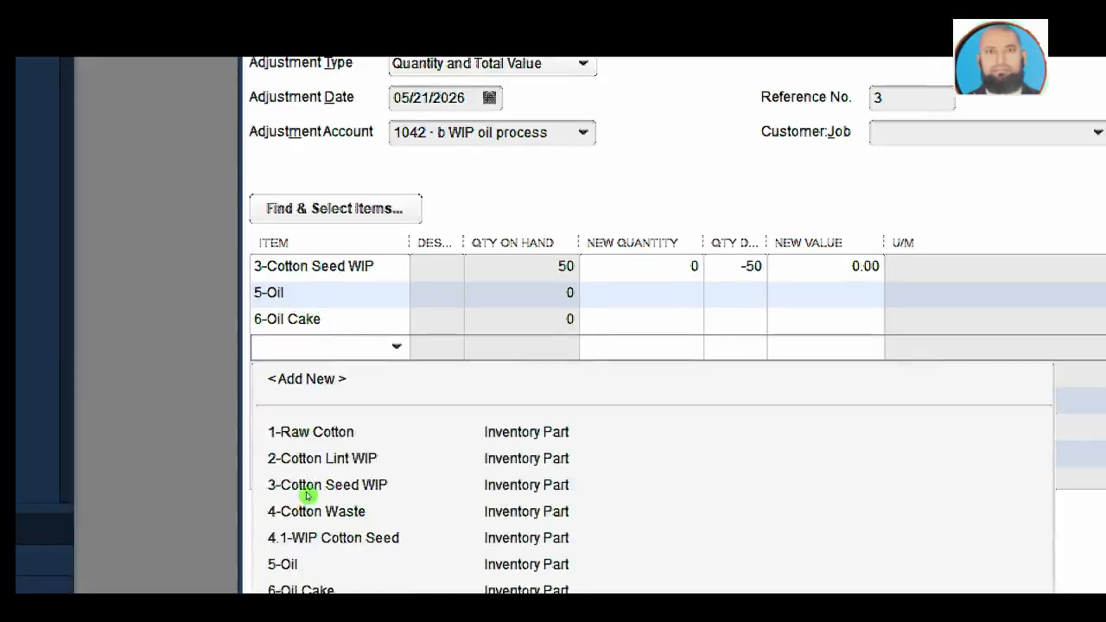
{"action": "left_click", "coordinate": [349, 617]}
Set the new quantities to 20 for 5-Oil, 25 for 6-Oil Cake and 5 for 7.Oil Waste
{"action": "left_click", "coordinate": [654, 294]}
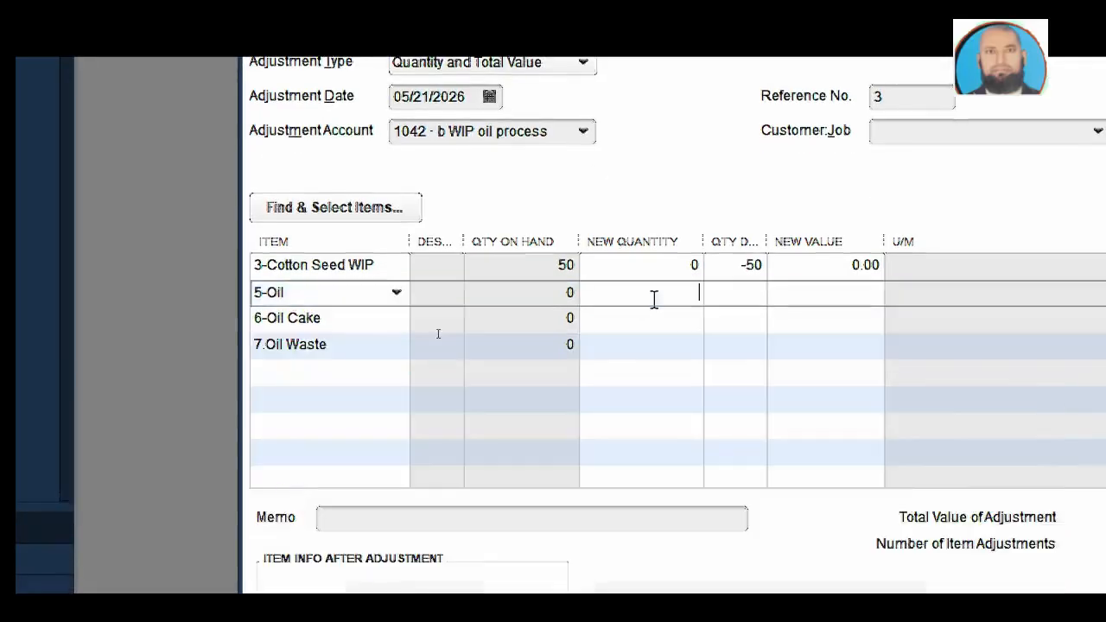
{"action": "left_click", "coordinate": [685, 320]}
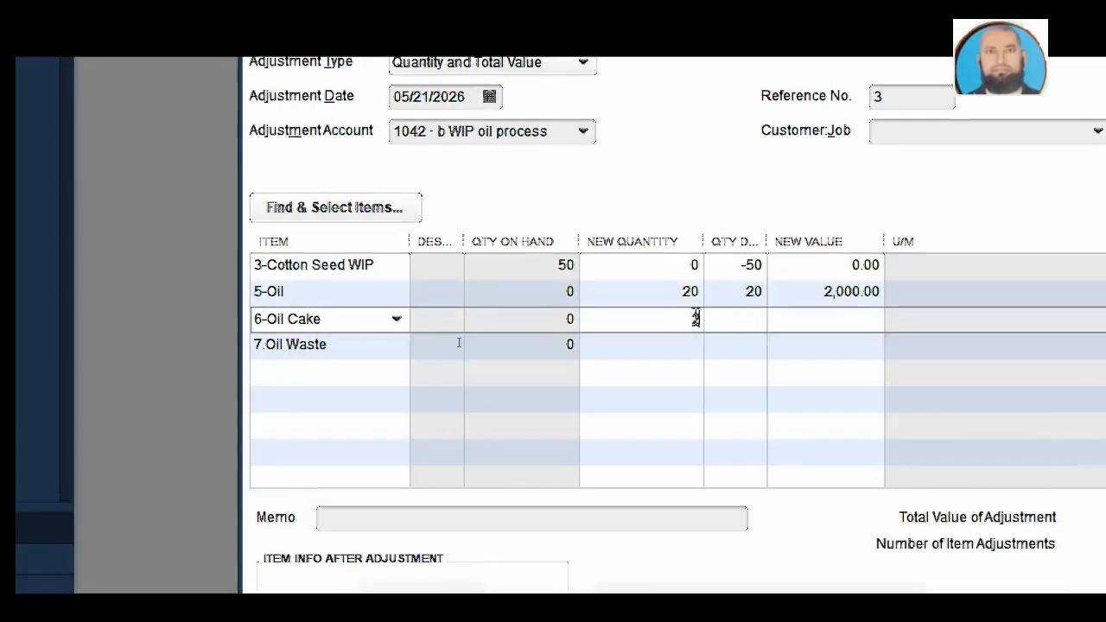
{"action": "left_click", "coordinate": [693, 295]}
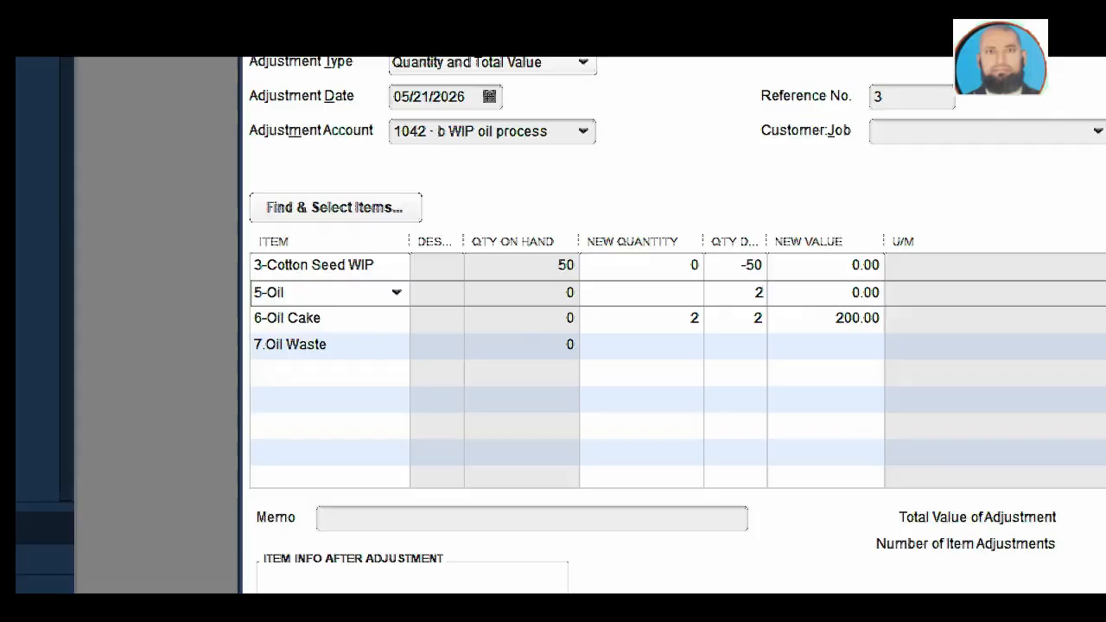
{"action": "left_click", "coordinate": [689, 297]}
{"action": "left_click", "coordinate": [696, 320]}
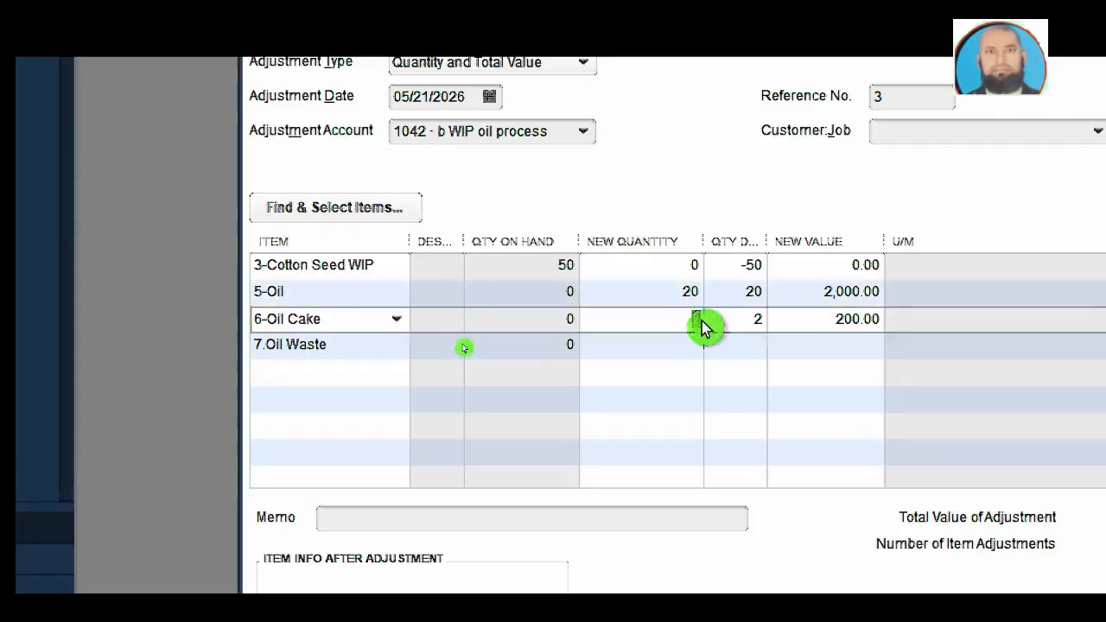
{"action": "left_click", "coordinate": [688, 346]}
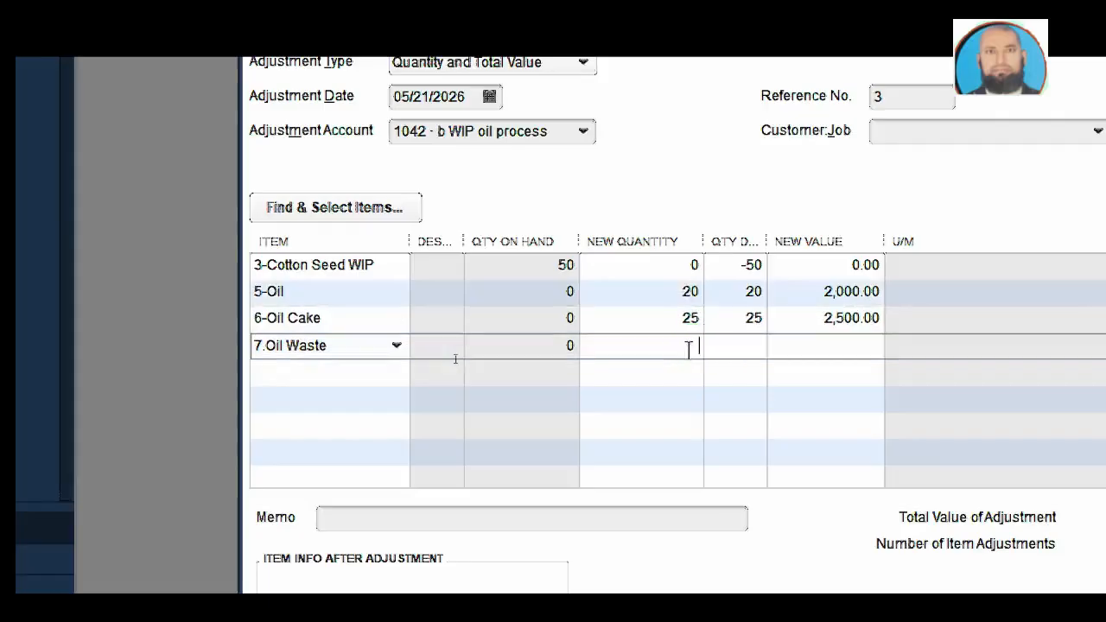
{"action": "type", "text": "5"}
{"action": "left_click", "coordinate": [728, 349]}
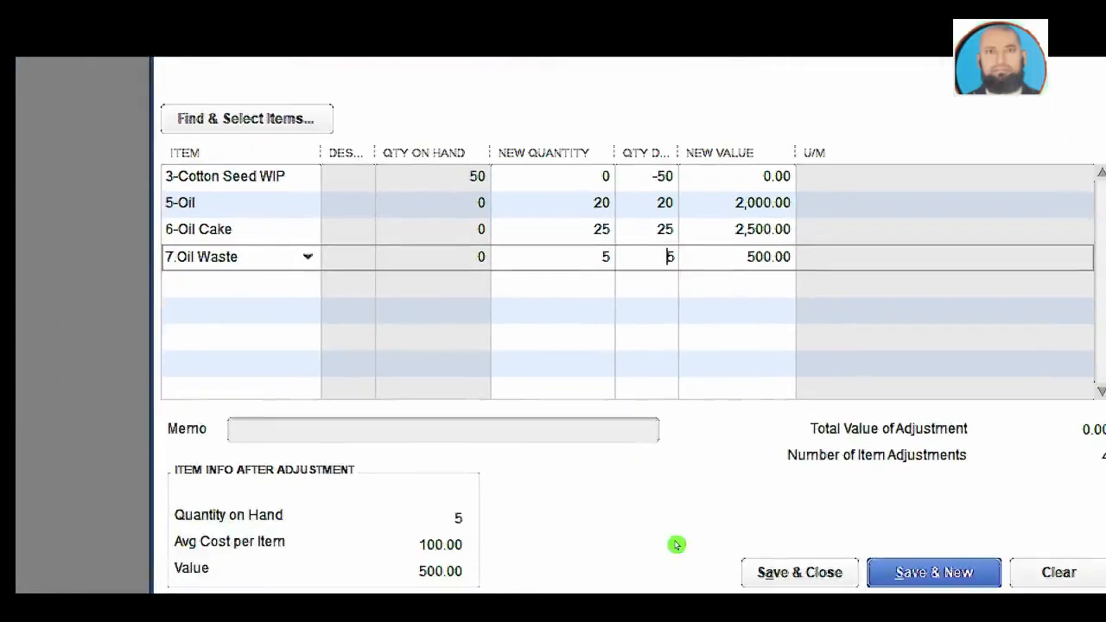
Save and close the oil process adjustment, and refresh the Inventory Valuation Summary report
{"action": "left_click", "coordinate": [829, 581]}
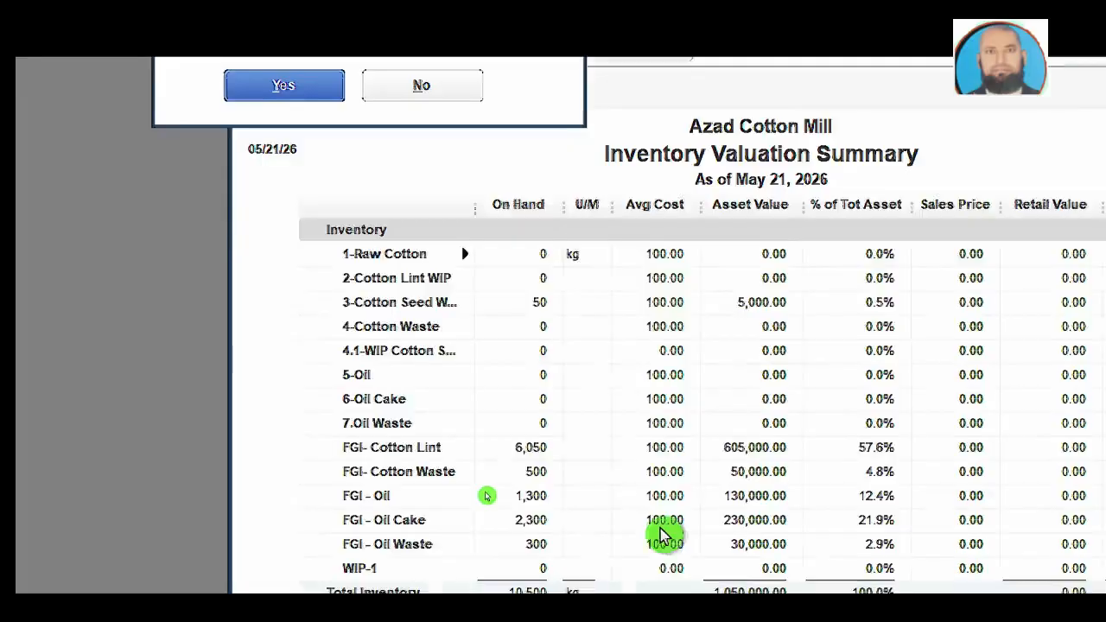
{"action": "left_click", "coordinate": [282, 86]}
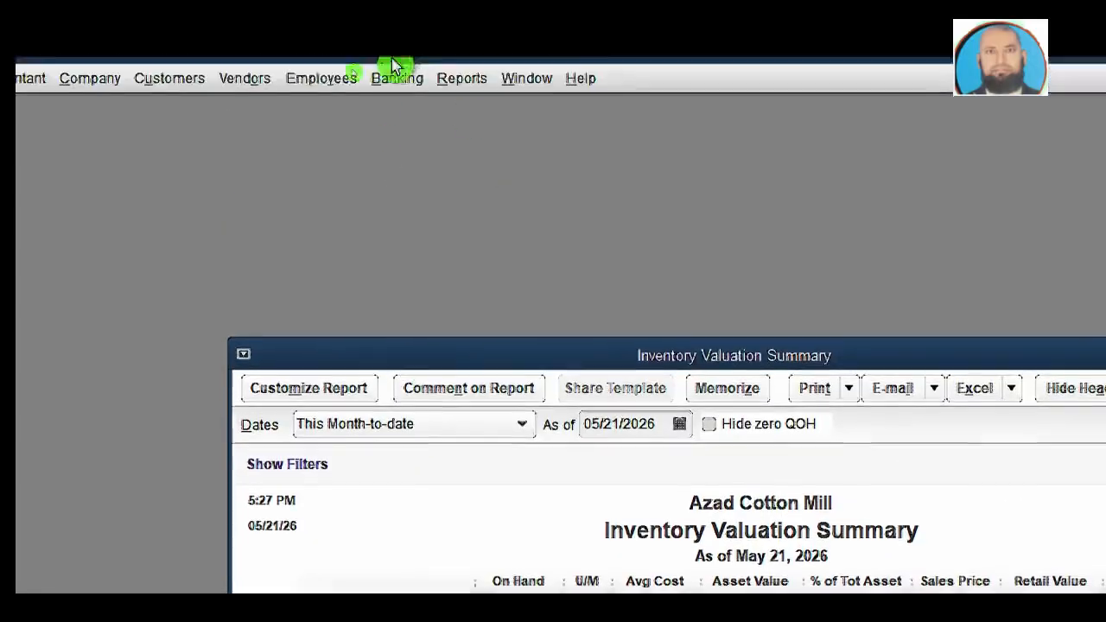
Start another inventory quantity adjustment and set its adjustment account to 1043 · C.WIP Clearing Account
{"action": "left_click", "coordinate": [269, 85]}
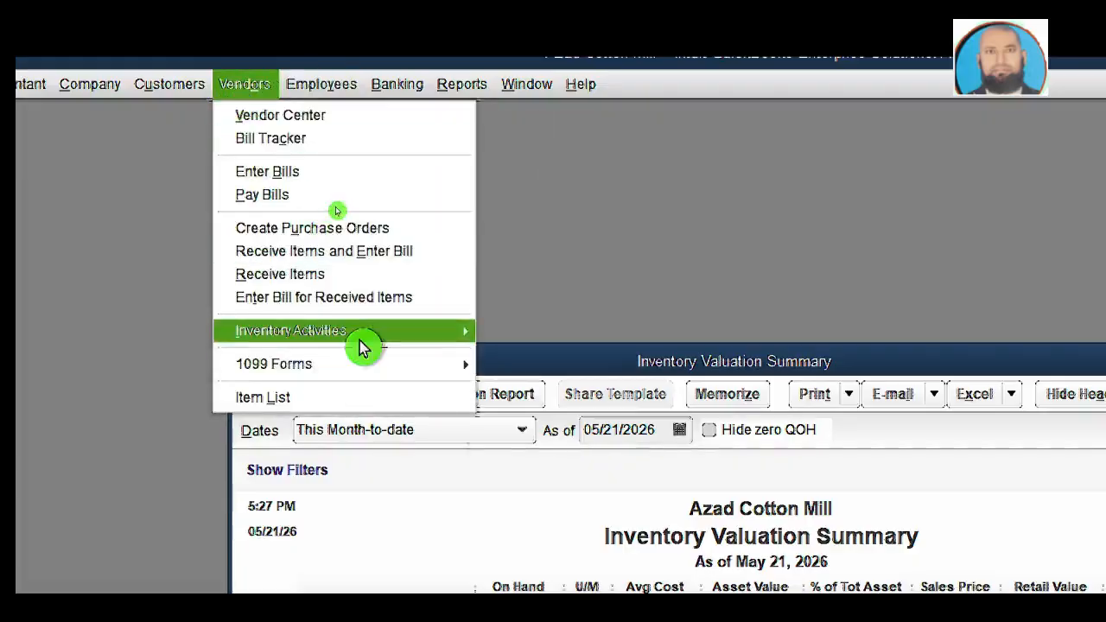
{"action": "mouse_move", "coordinate": [361, 342]}
{"action": "left_click", "coordinate": [567, 382]}
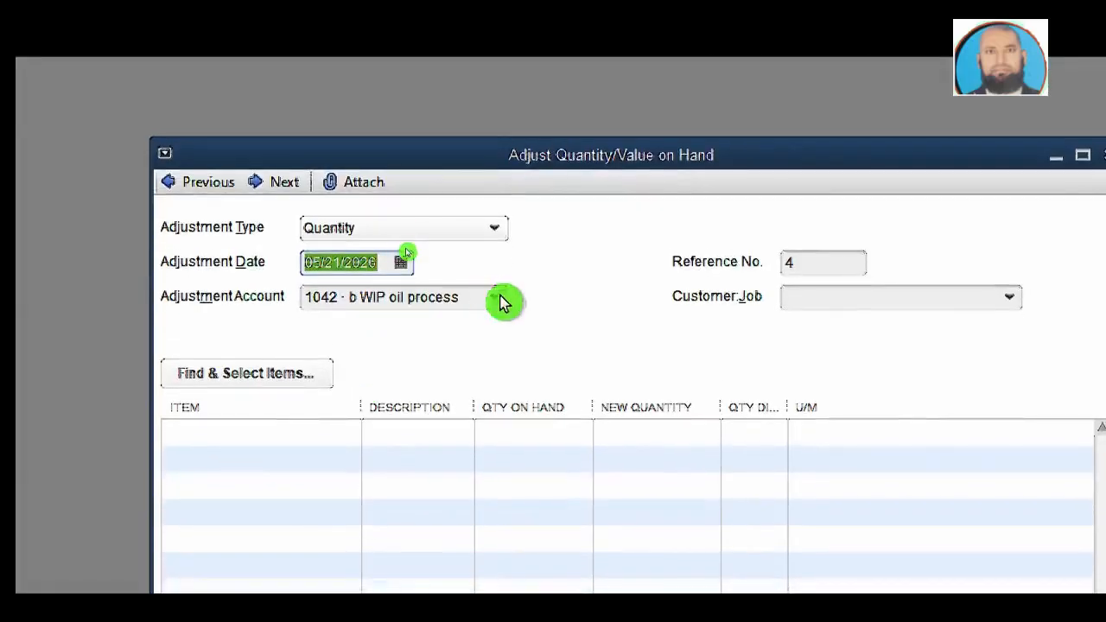
{"action": "left_click", "coordinate": [501, 301]}
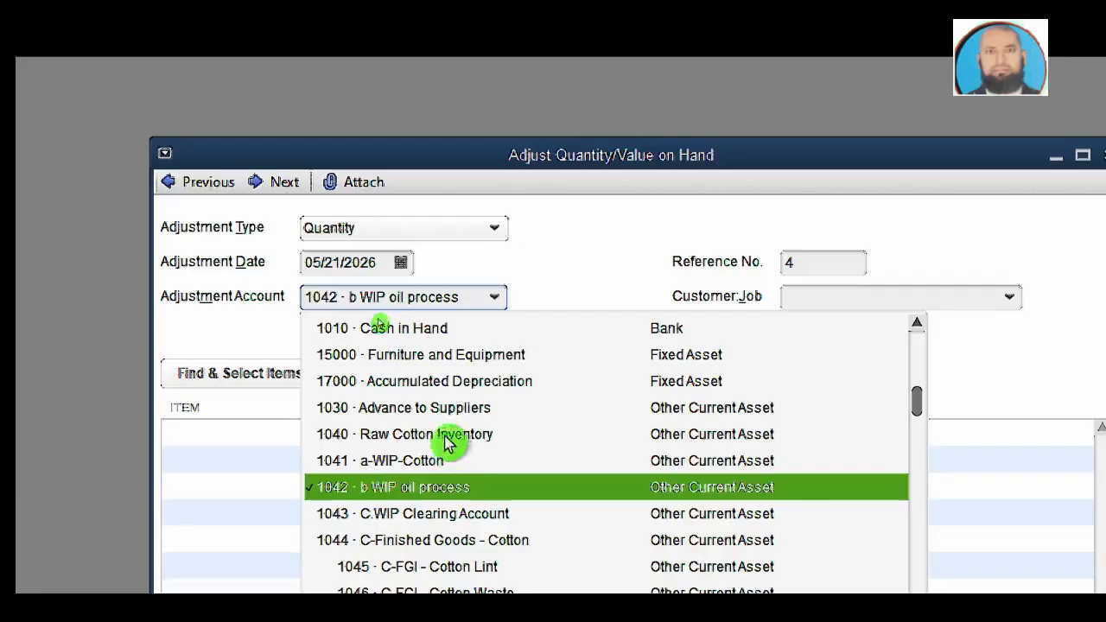
{"action": "left_click", "coordinate": [464, 513]}
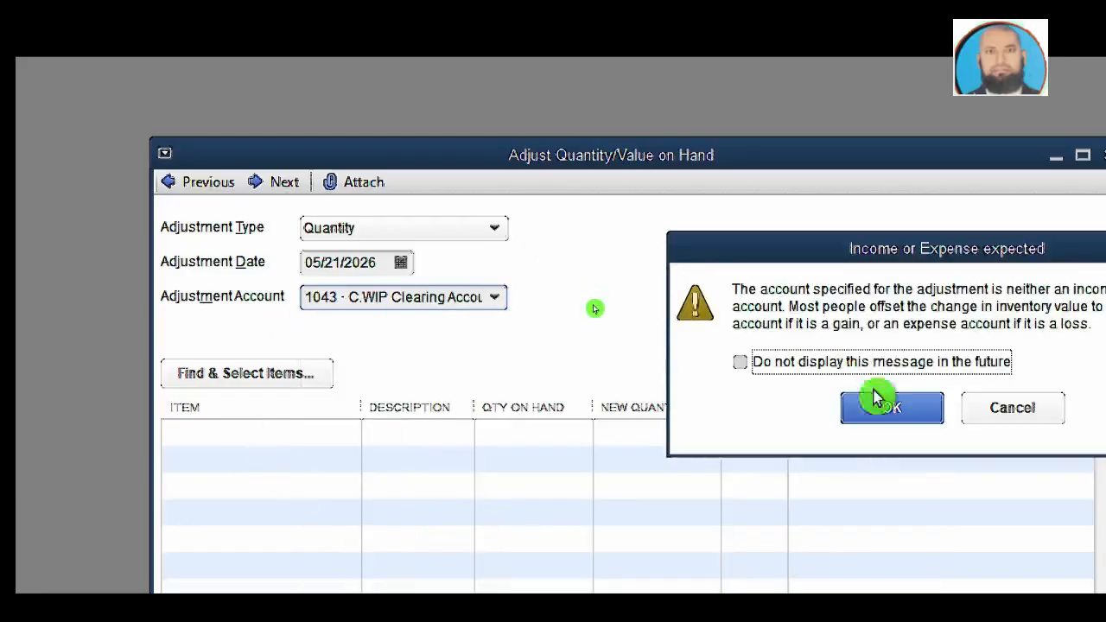
{"action": "left_click", "coordinate": [877, 399]}
Add the WIP items 5-Oil, 6-Oil Cake and 7.Oil Waste to the clearing account adjustment
{"action": "left_click", "coordinate": [302, 431]}
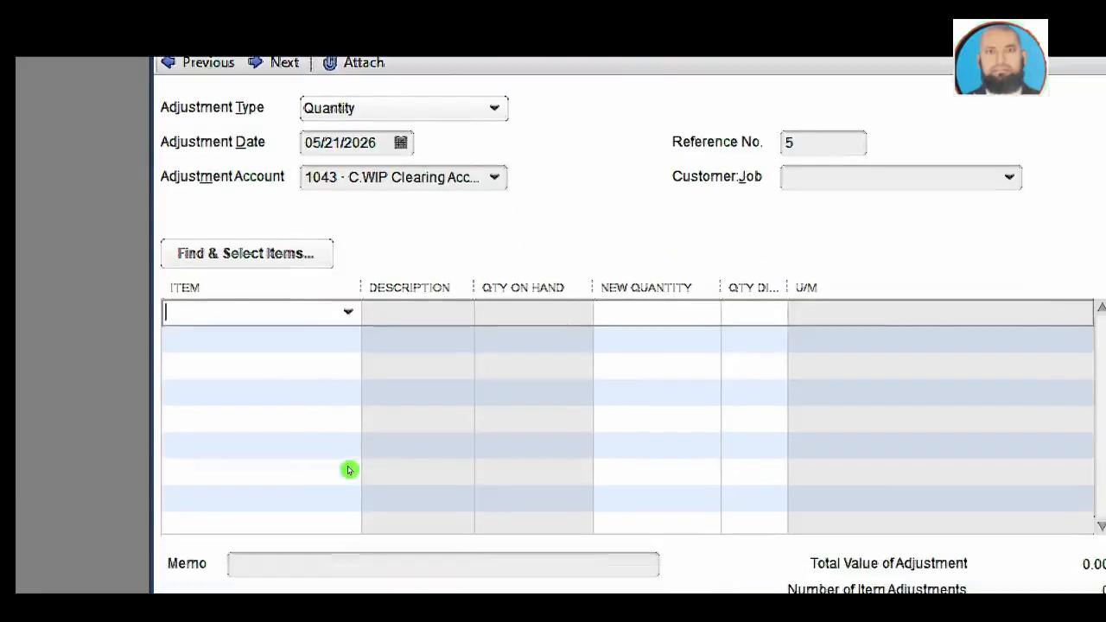
{"action": "left_click", "coordinate": [349, 311]}
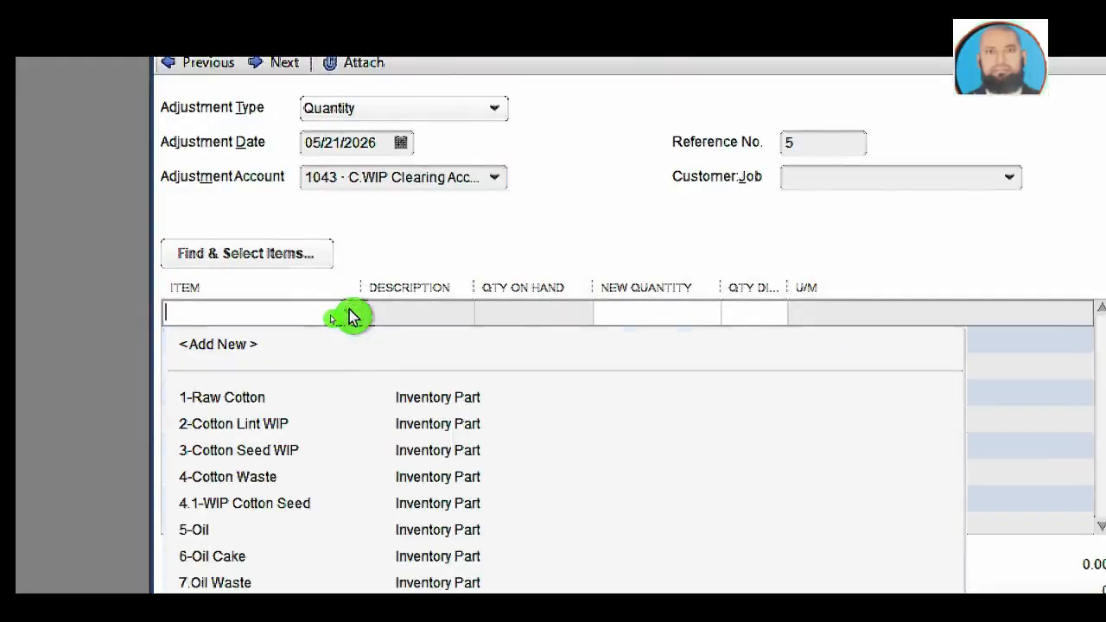
{"action": "left_click", "coordinate": [264, 337]}
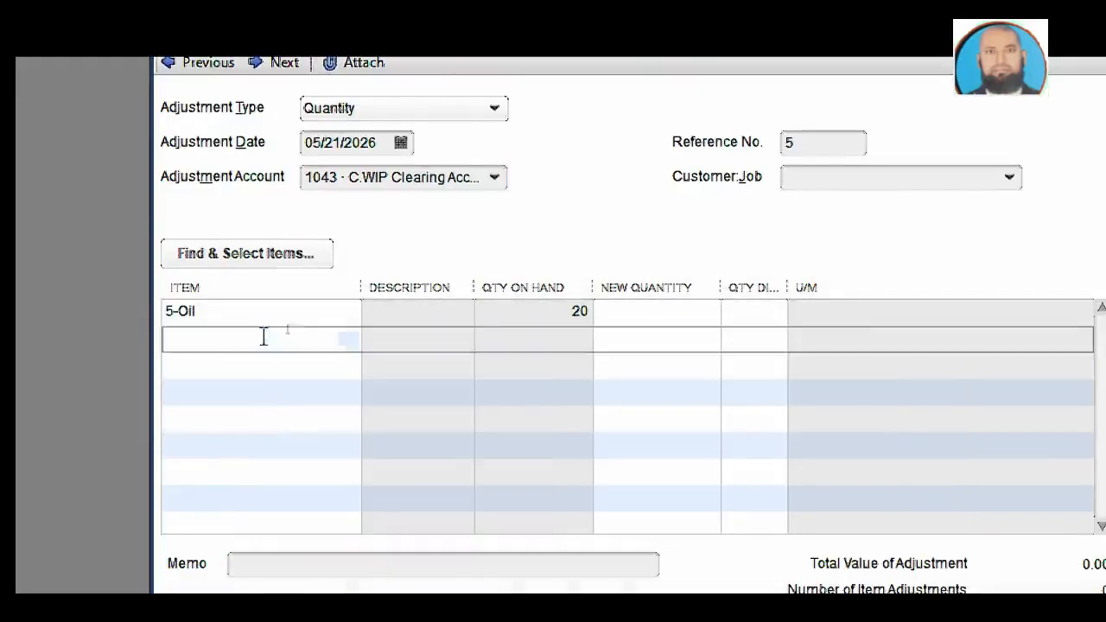
{"action": "left_click", "coordinate": [338, 342]}
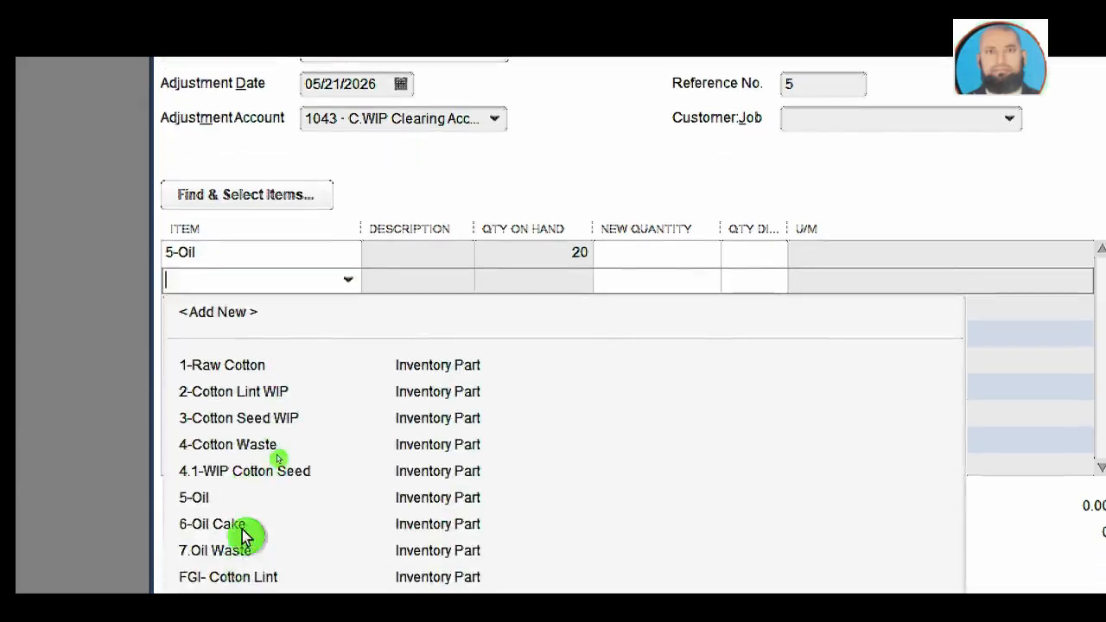
{"action": "left_click", "coordinate": [247, 526]}
{"action": "left_click", "coordinate": [268, 302]}
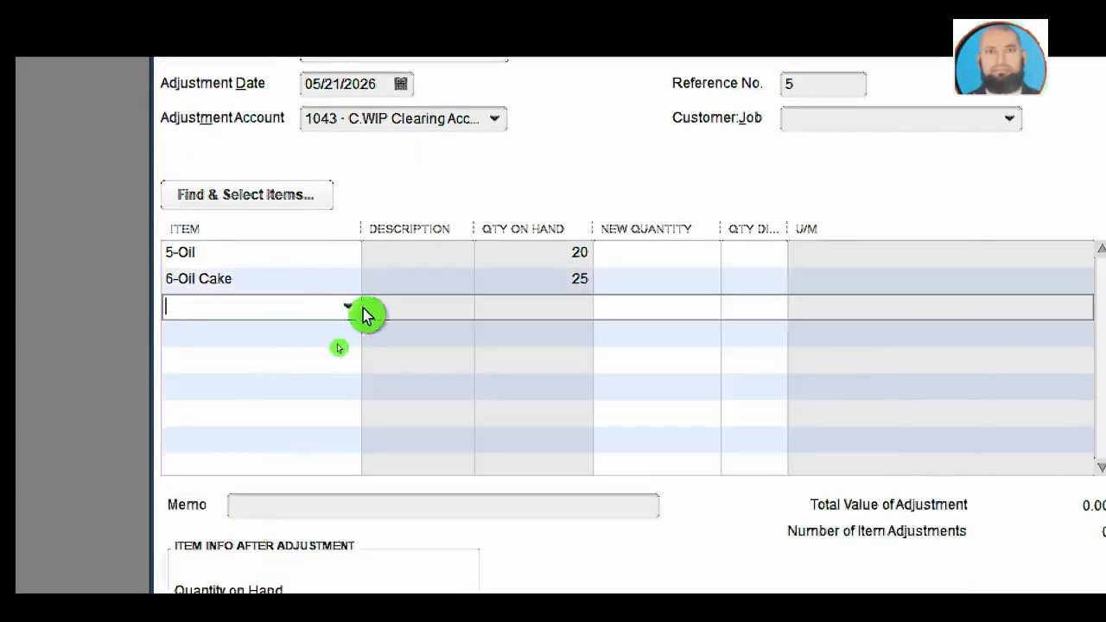
{"action": "left_click", "coordinate": [350, 308]}
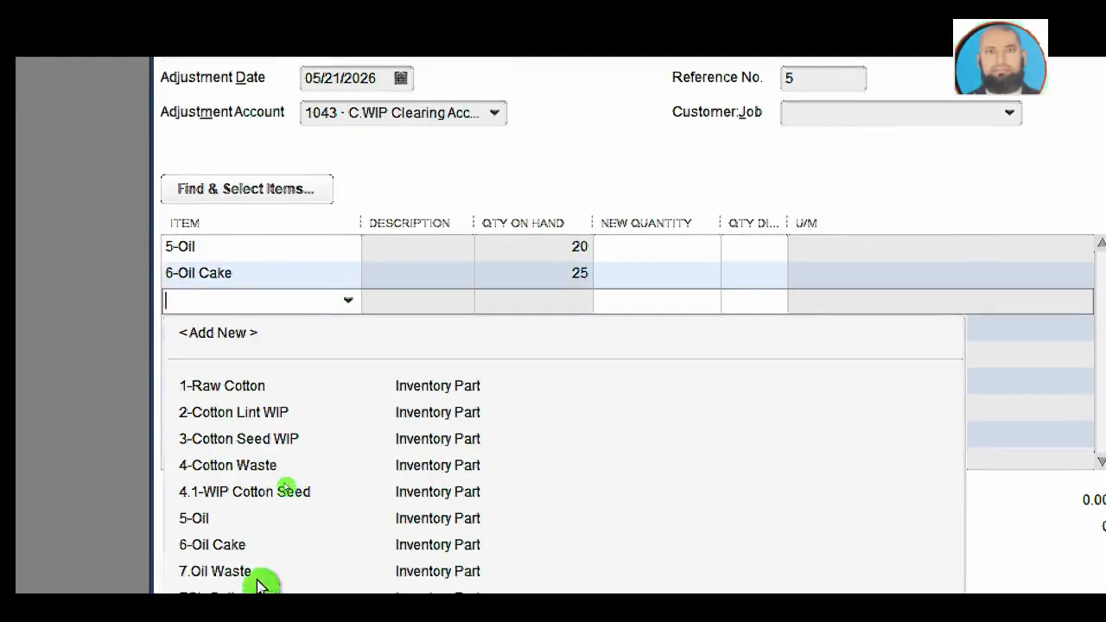
{"action": "left_click", "coordinate": [258, 577]}
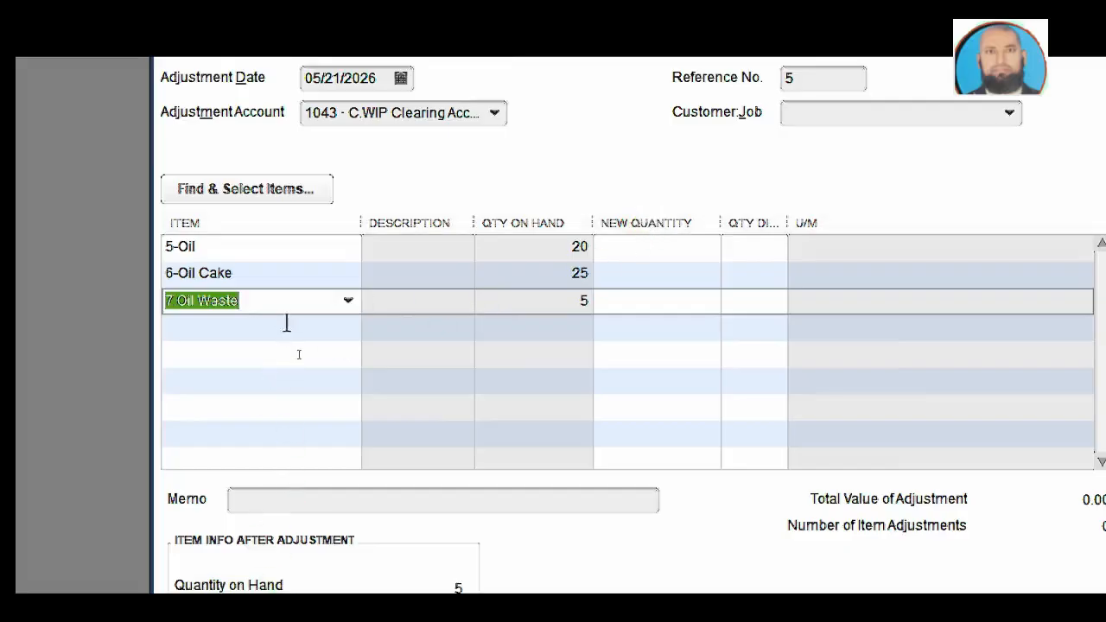
Add lines for the finished goods FGI - Oil, FGI - Oil Waste and FGI - Oil Cake to the adjustment
{"action": "left_click", "coordinate": [286, 323]}
{"action": "left_click", "coordinate": [349, 326]}
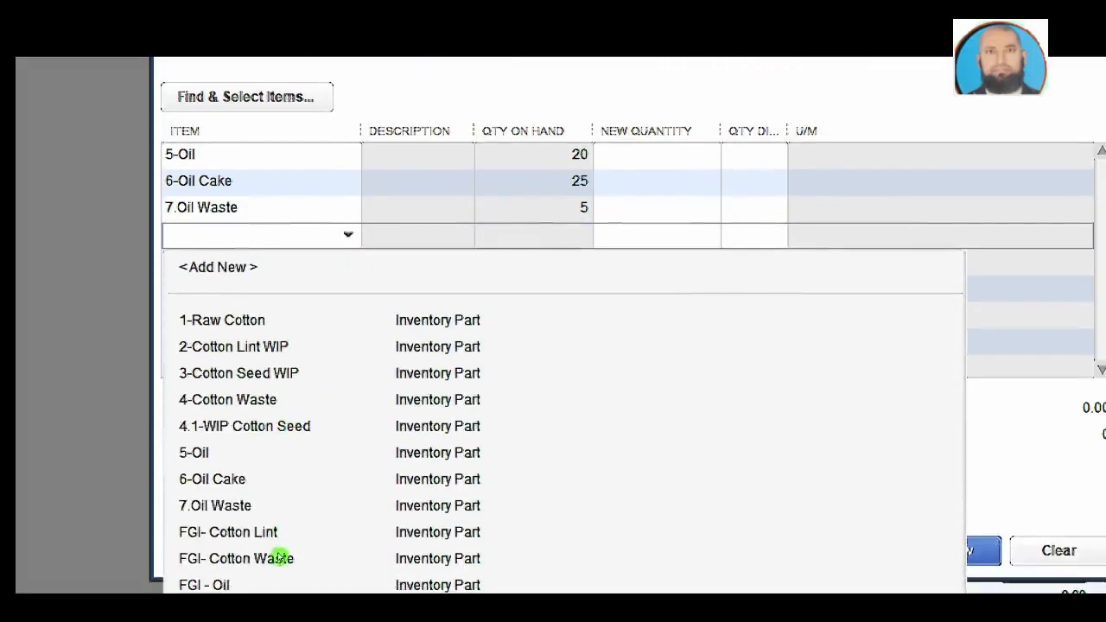
{"action": "left_click", "coordinate": [246, 585]}
{"action": "left_click", "coordinate": [285, 257]}
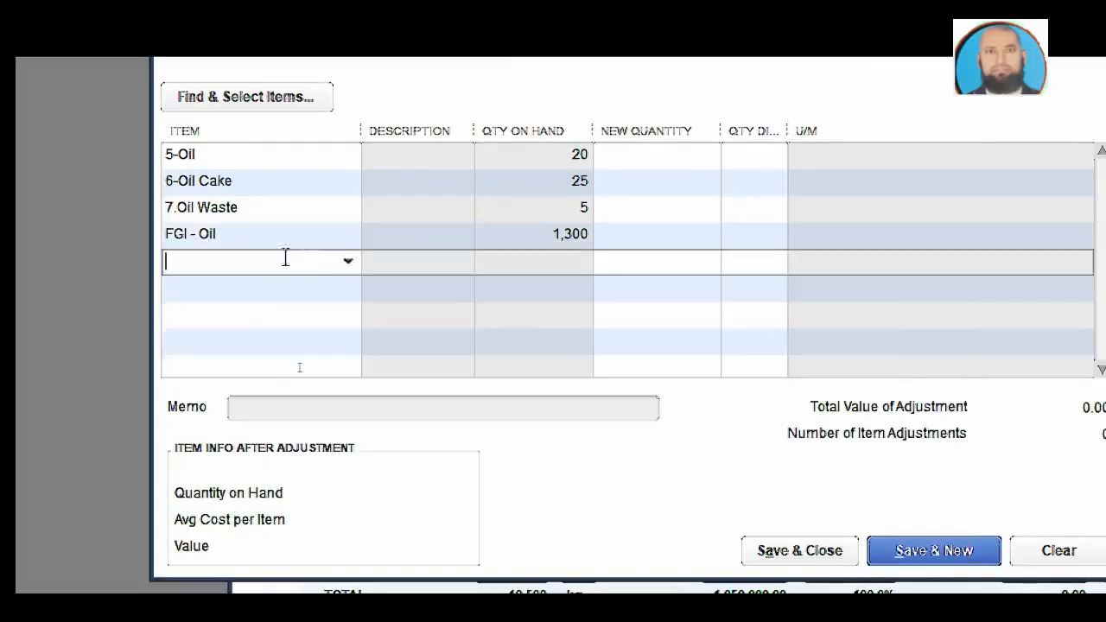
{"action": "left_click", "coordinate": [352, 264]}
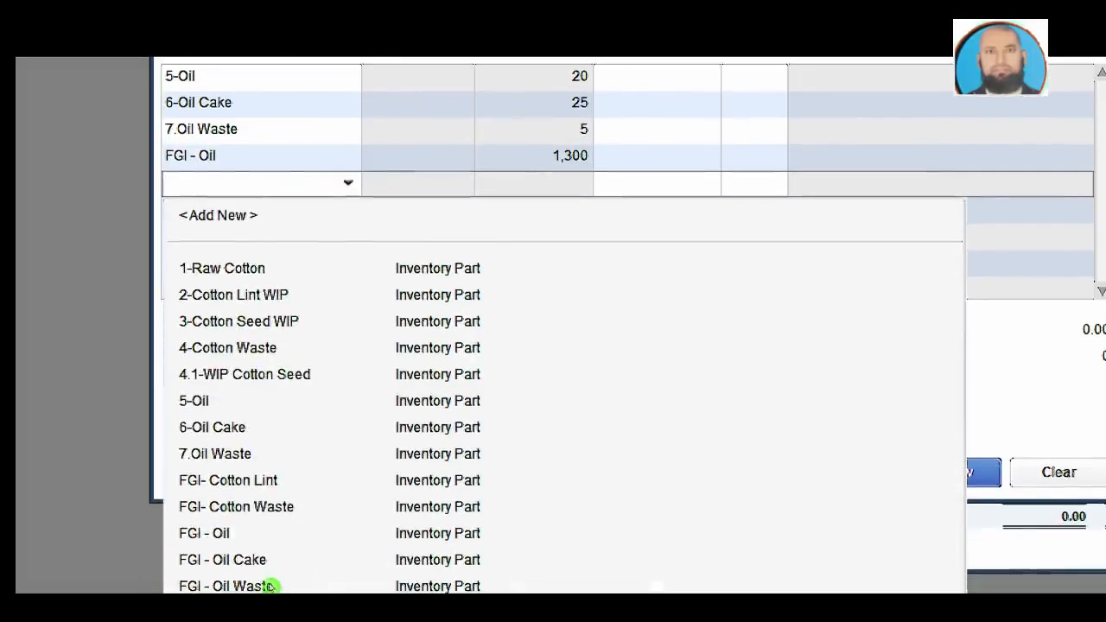
{"action": "left_click", "coordinate": [246, 586]}
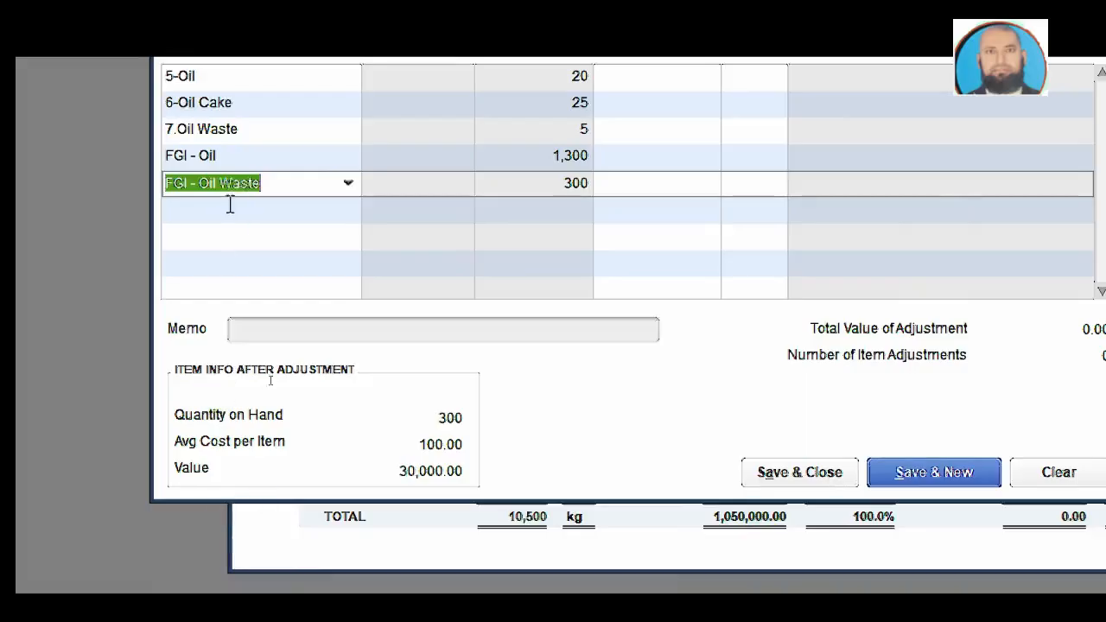
{"action": "left_click", "coordinate": [350, 203]}
{"action": "left_click", "coordinate": [356, 212]}
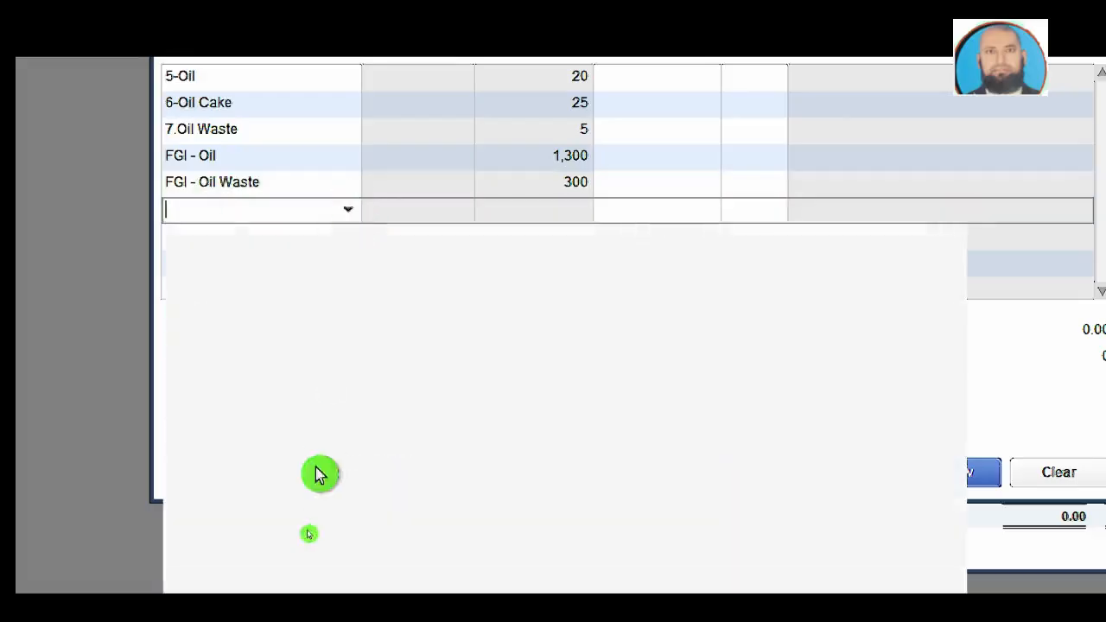
{"action": "left_click", "coordinate": [258, 570]}
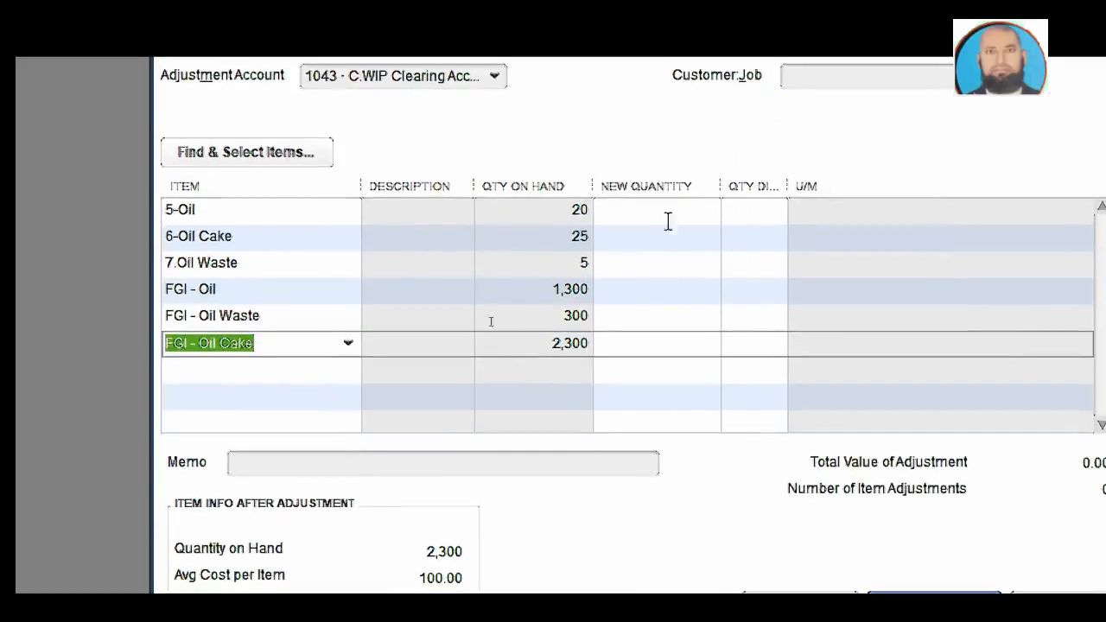
Set the new quantity of the WIP items 5-Oil, 6-Oil Cake and 7.Oil Waste to 0
{"action": "left_click", "coordinate": [688, 207]}
{"action": "type", "text": "0"}
{"action": "left_click", "coordinate": [699, 242]}
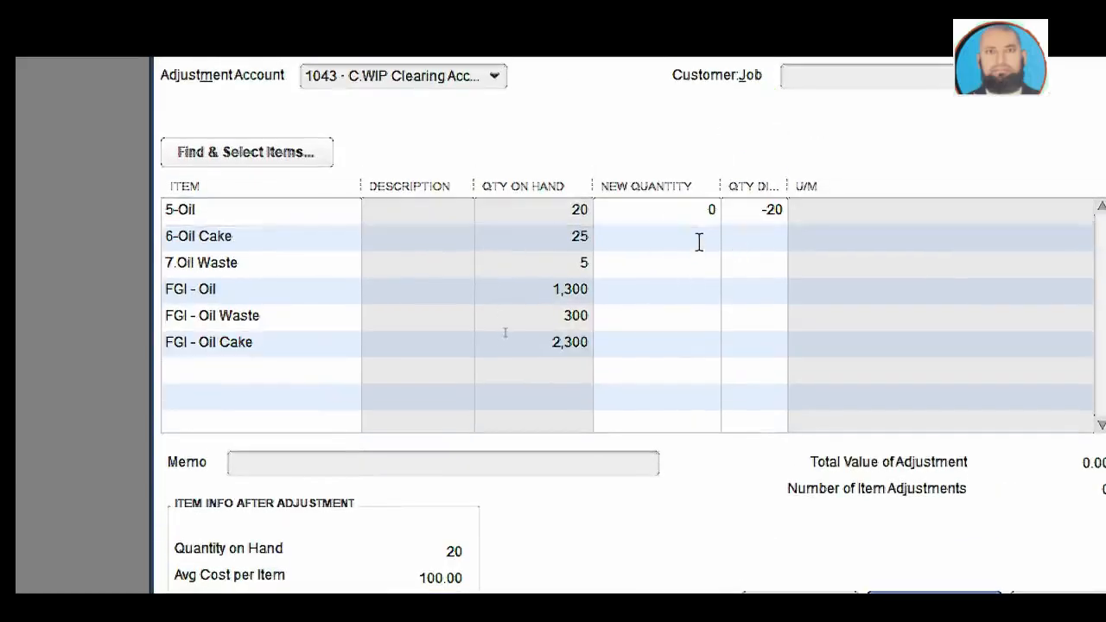
{"action": "type", "text": "0"}
{"action": "left_click", "coordinate": [700, 254]}
{"action": "type", "text": "0"}
Enter quantity differences of 20 for FGI - Oil, 25 for FGI - Oil Waste and 5 for FGI - Oil Cake
{"action": "left_click", "coordinate": [703, 287]}
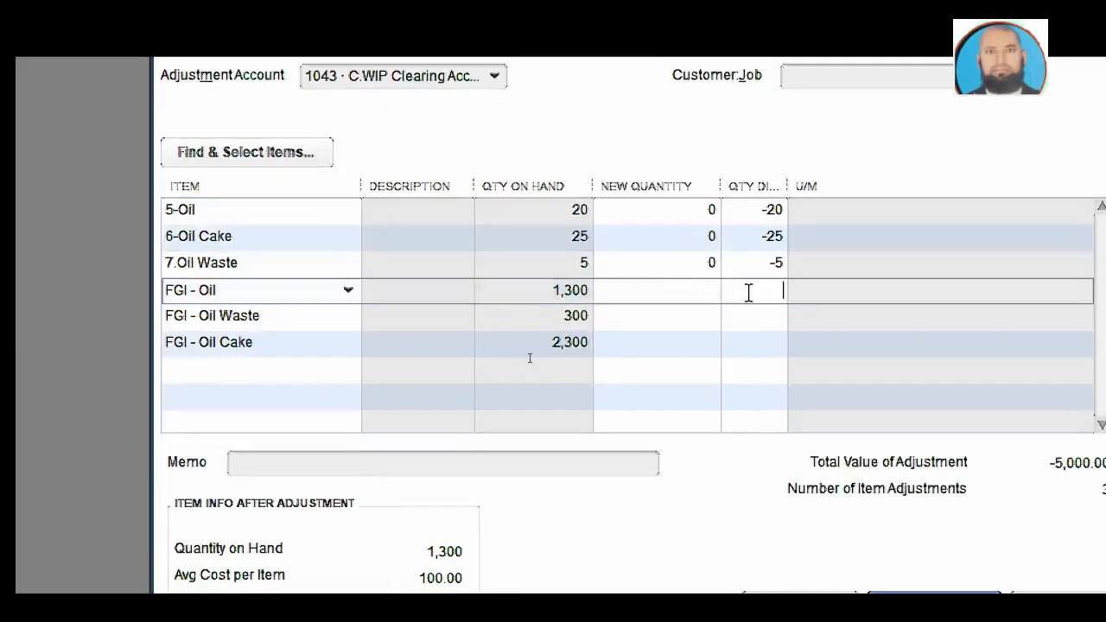
{"action": "left_click", "coordinate": [761, 316]}
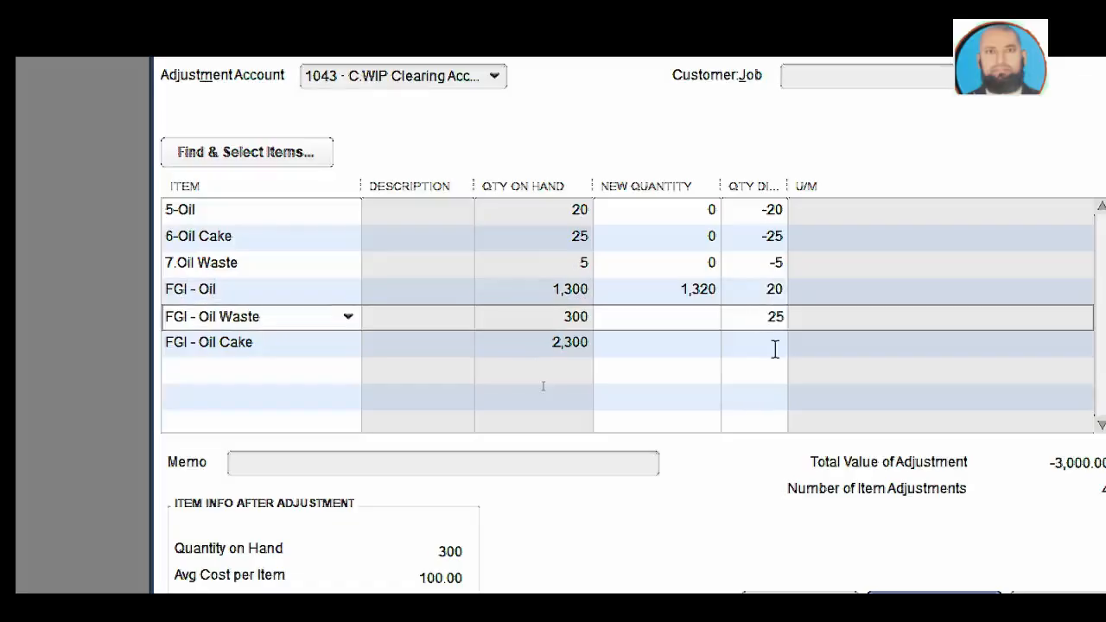
{"action": "left_click", "coordinate": [774, 344]}
{"action": "type", "text": "5"}
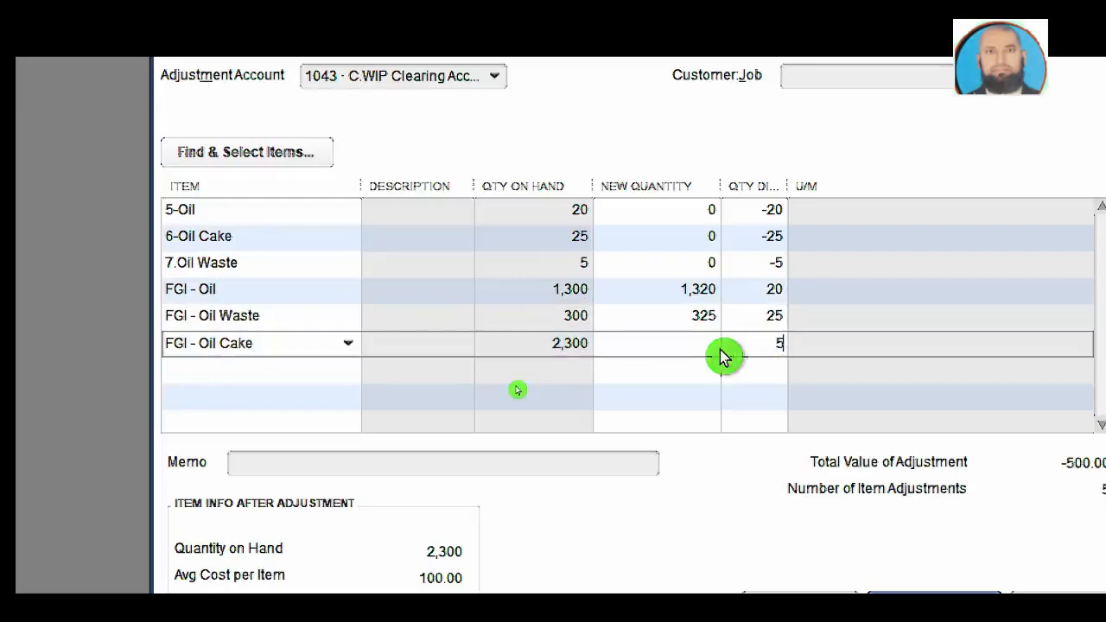
{"action": "left_click", "coordinate": [702, 349]}
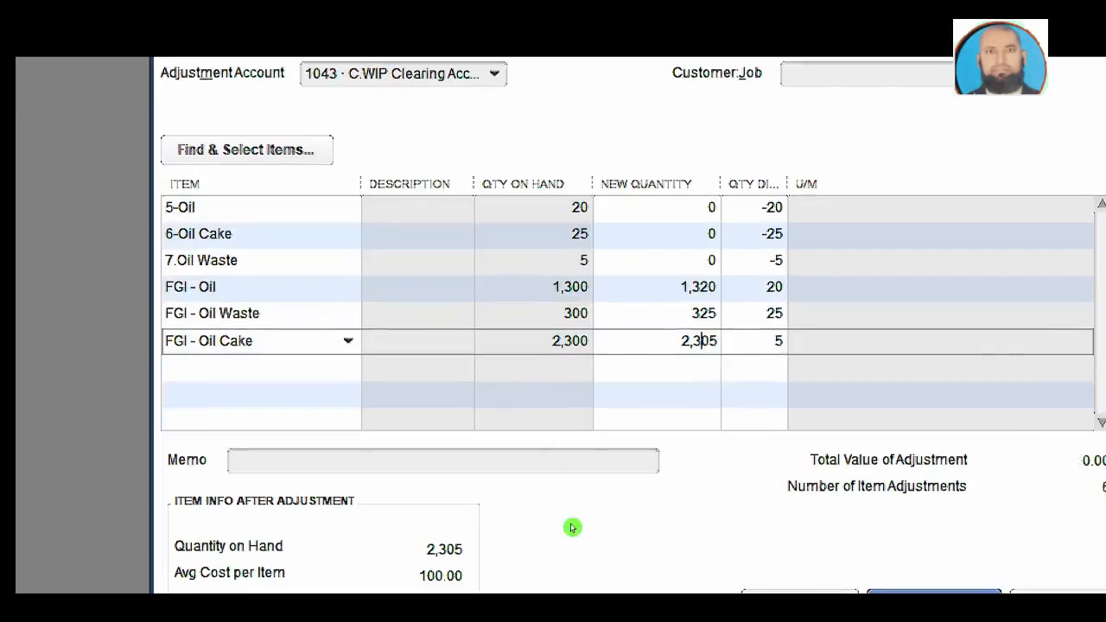
Save the clearing account adjustment, refresh the Inventory Valuation Summary, view it maximized and close it
{"action": "left_click", "coordinate": [561, 516]}
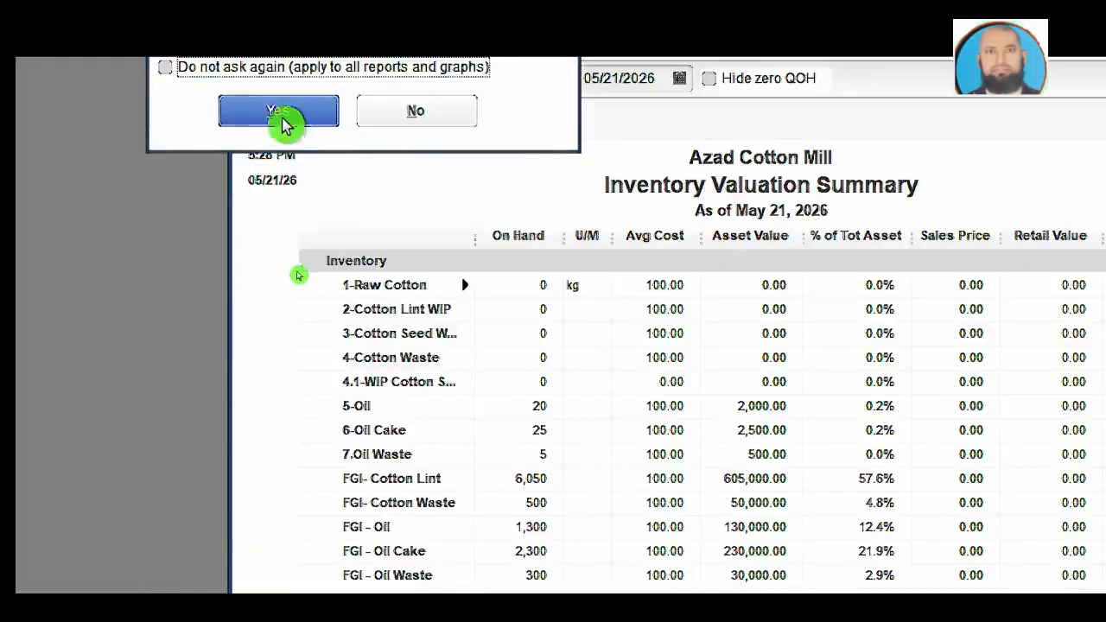
{"action": "left_click", "coordinate": [278, 110]}
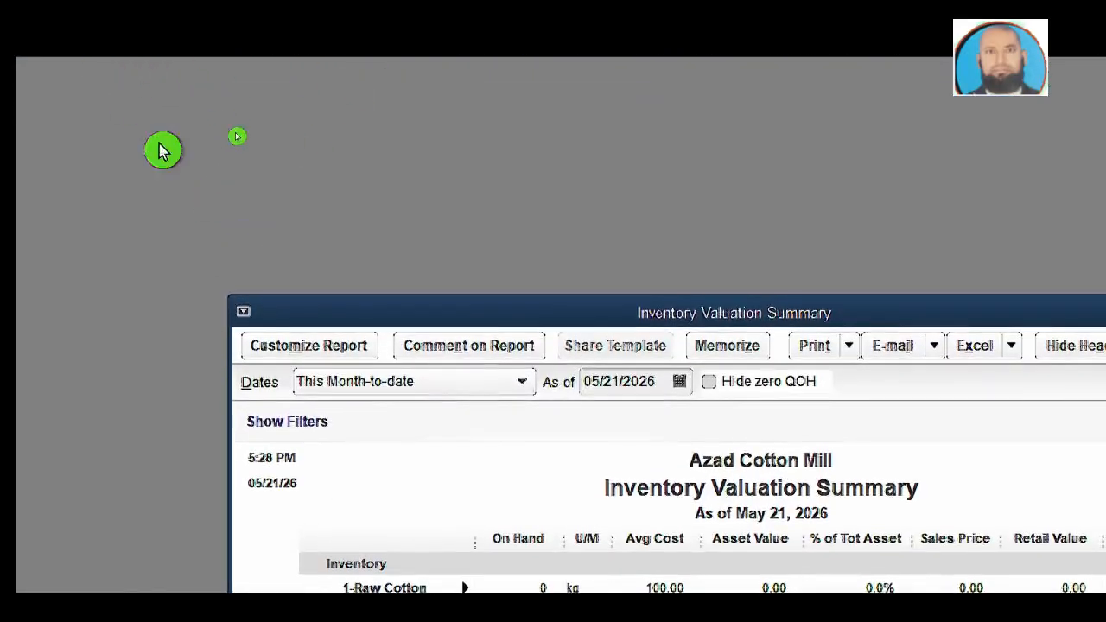
{"action": "double_click", "coordinate": [882, 254]}
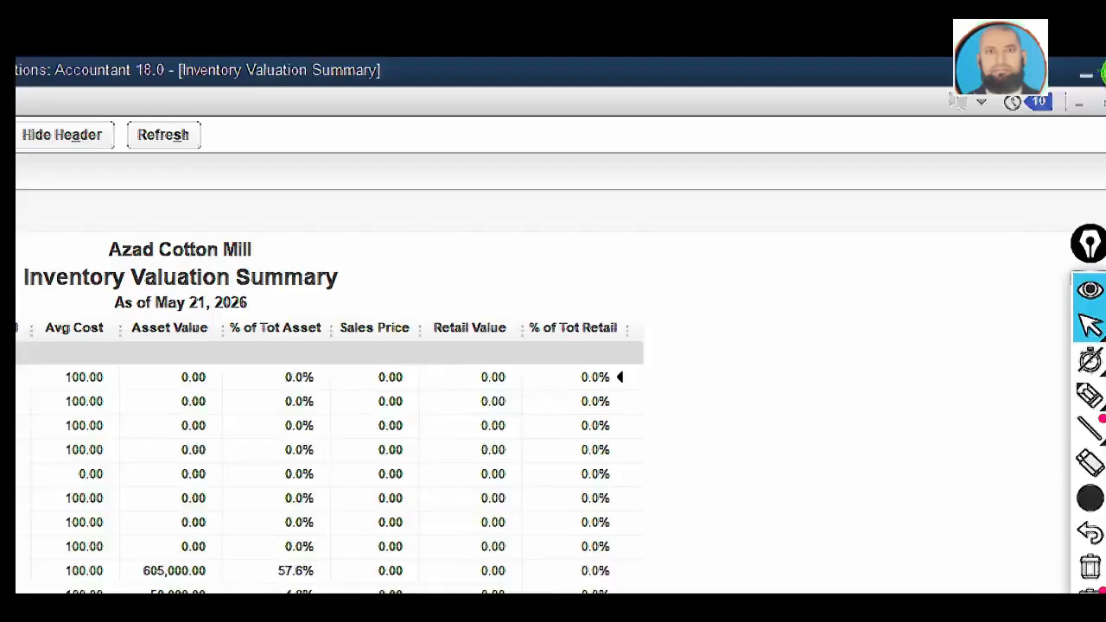
{"action": "left_click", "coordinate": [1102, 103]}
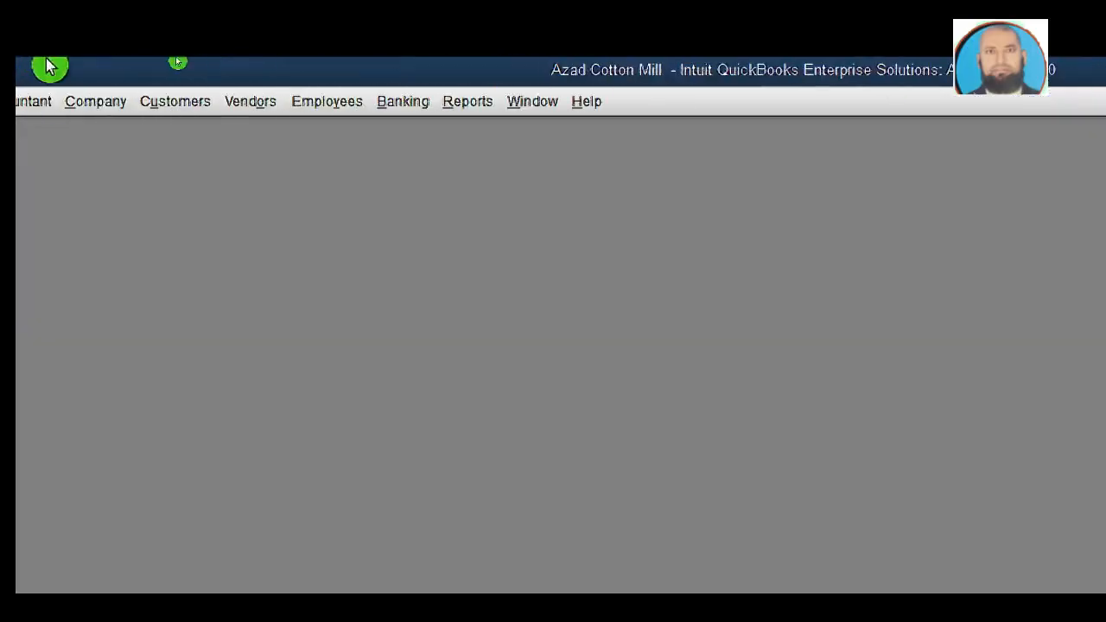
Open the standard Balance Sheet report and review its asset, liability and equity accounts
{"action": "left_click", "coordinate": [467, 102]}
{"action": "mouse_move", "coordinate": [649, 361]}
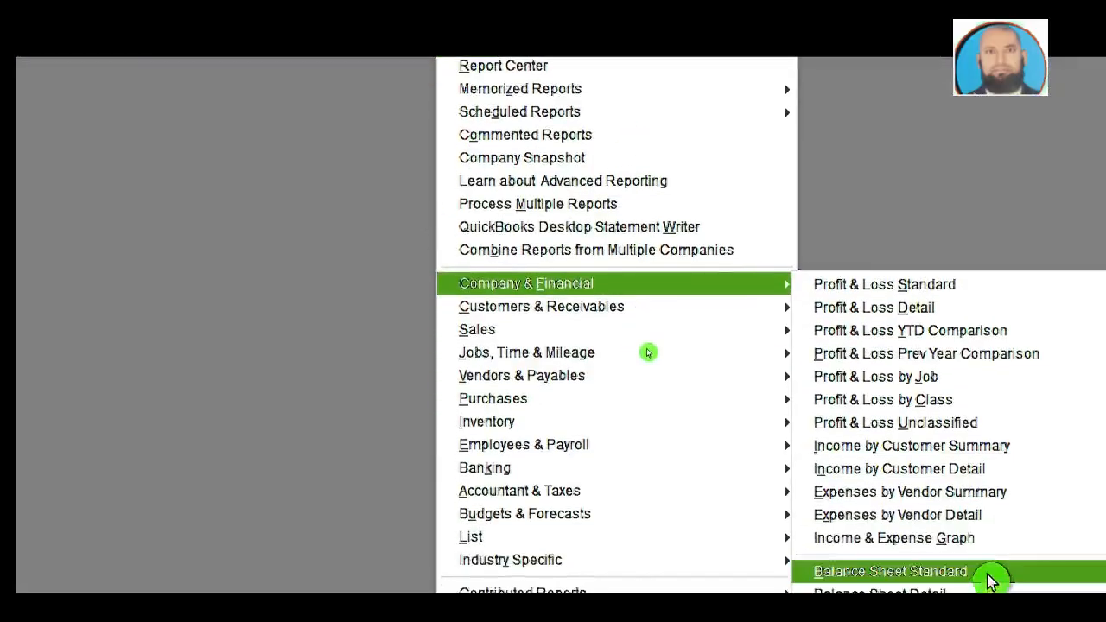
{"action": "left_click", "coordinate": [985, 577]}
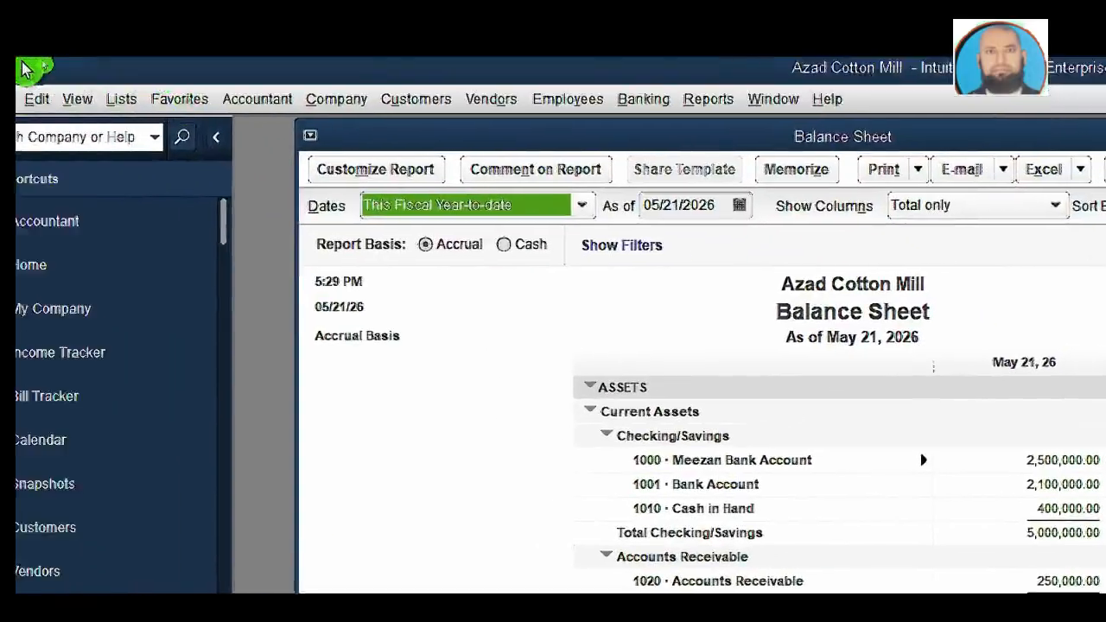
{"action": "scroll", "coordinate": [630, 466], "scroll_direction": "down", "scroll_amount": 5}
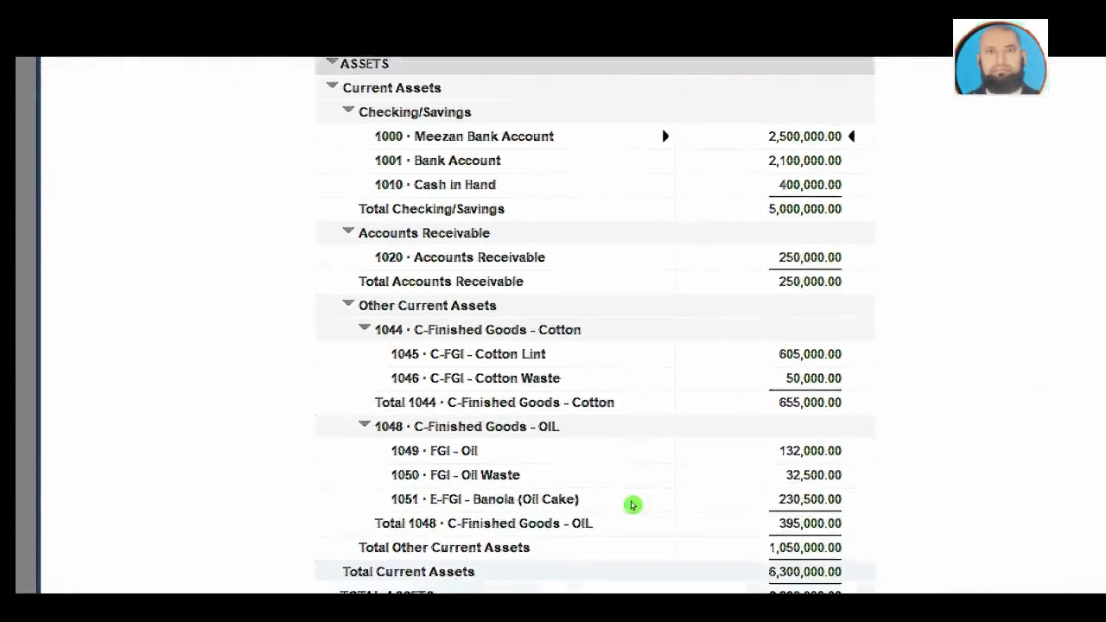
{"action": "scroll", "coordinate": [632, 525], "scroll_direction": "down", "scroll_amount": 1}
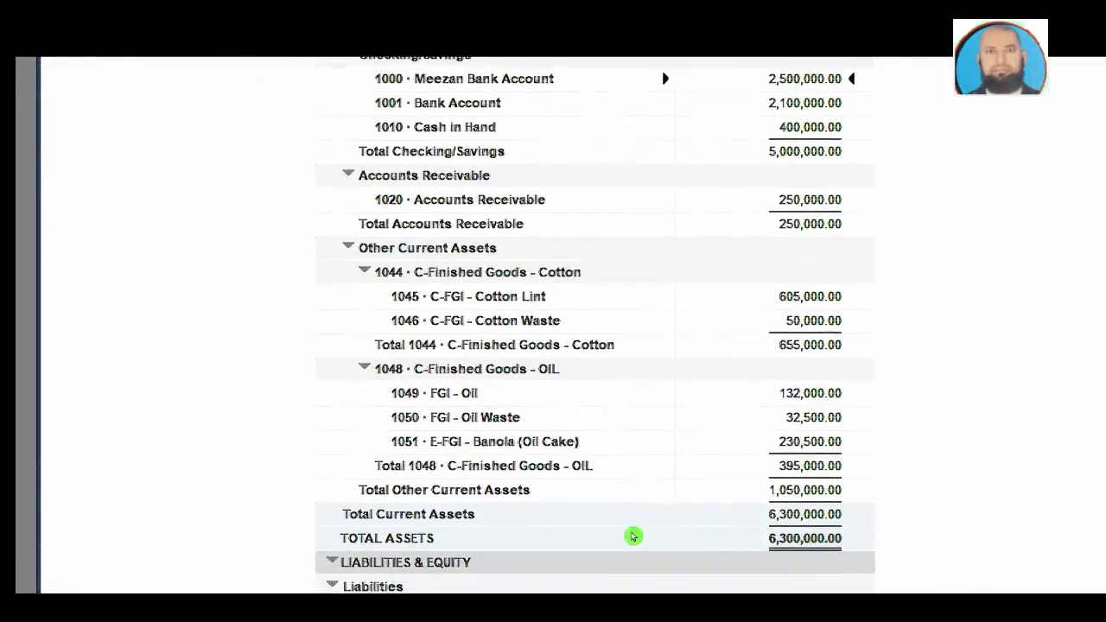
{"action": "scroll", "coordinate": [632, 544], "scroll_direction": "down", "scroll_amount": 3}
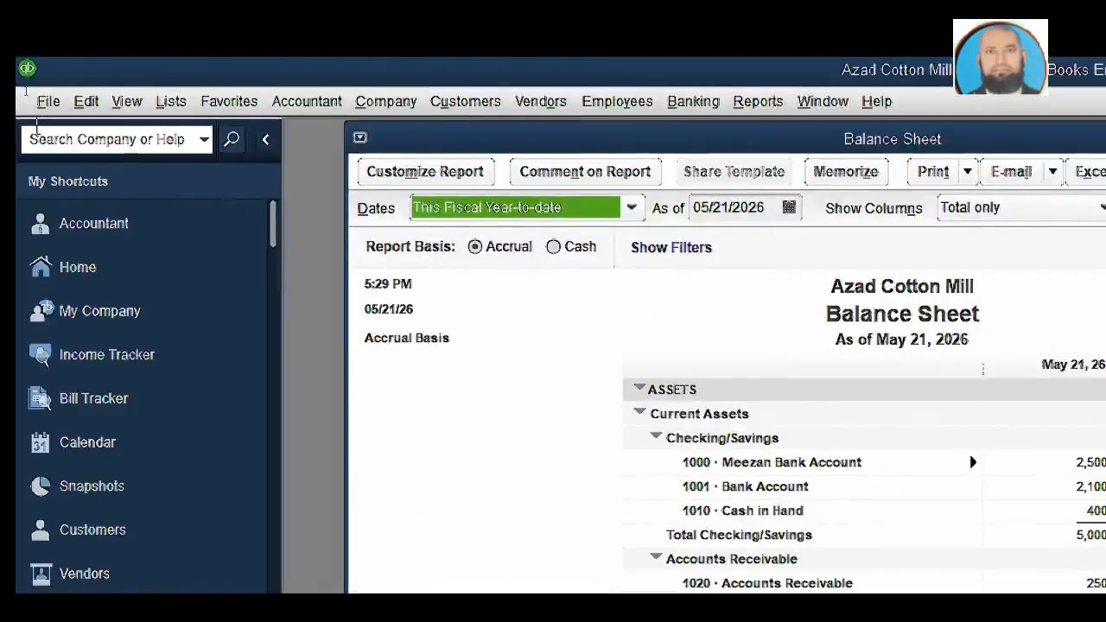
Open the Item List maximized, check the finished goods quantities and widen the total quantity on hand column
{"action": "left_click", "coordinate": [168, 102]}
{"action": "left_click", "coordinate": [207, 158]}
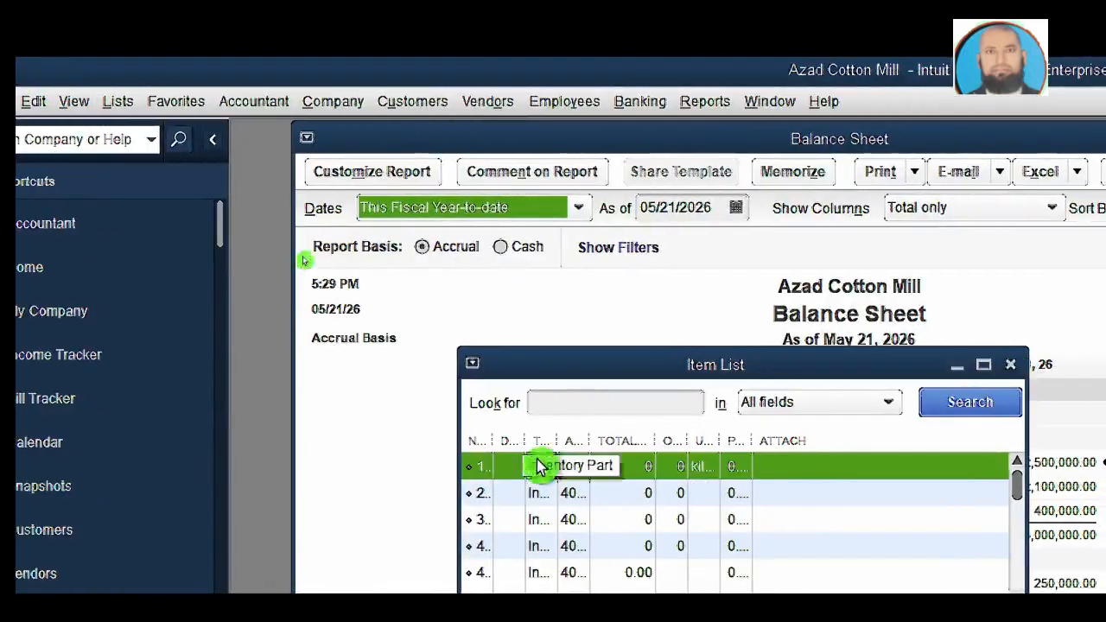
{"action": "left_click", "coordinate": [983, 365]}
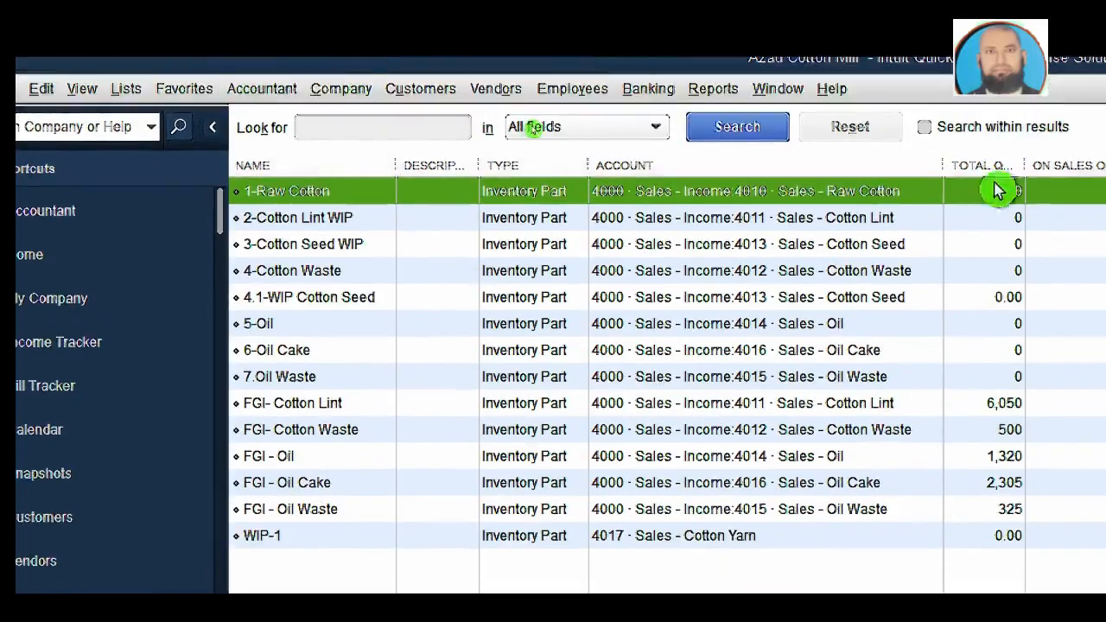
{"action": "left_click", "coordinate": [991, 404]}
{"action": "left_click", "coordinate": [989, 457]}
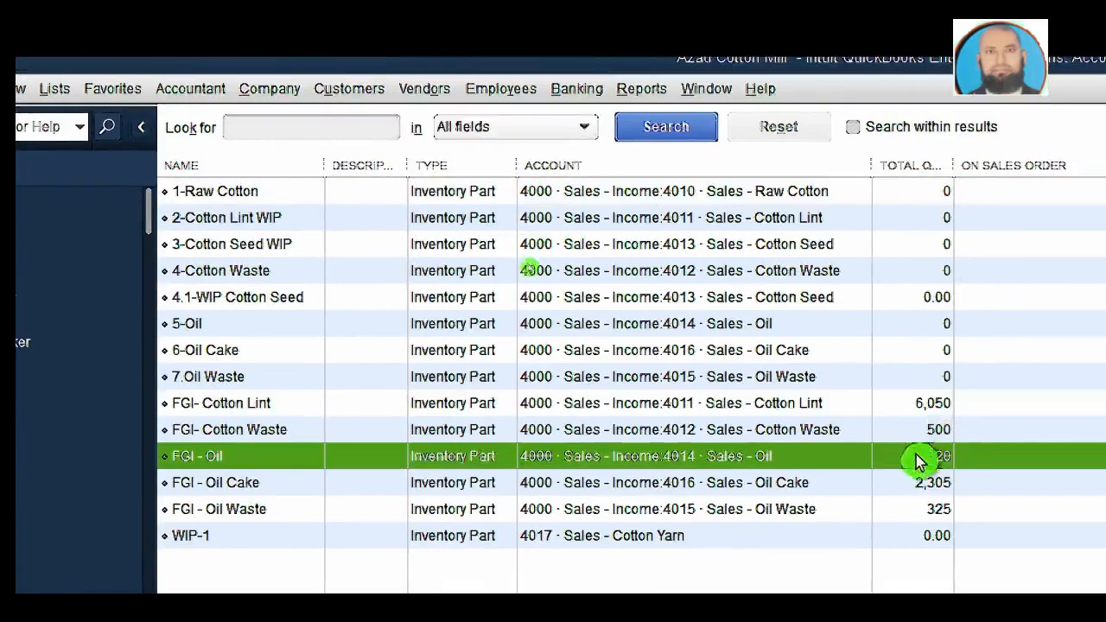
{"action": "left_click", "coordinate": [933, 432]}
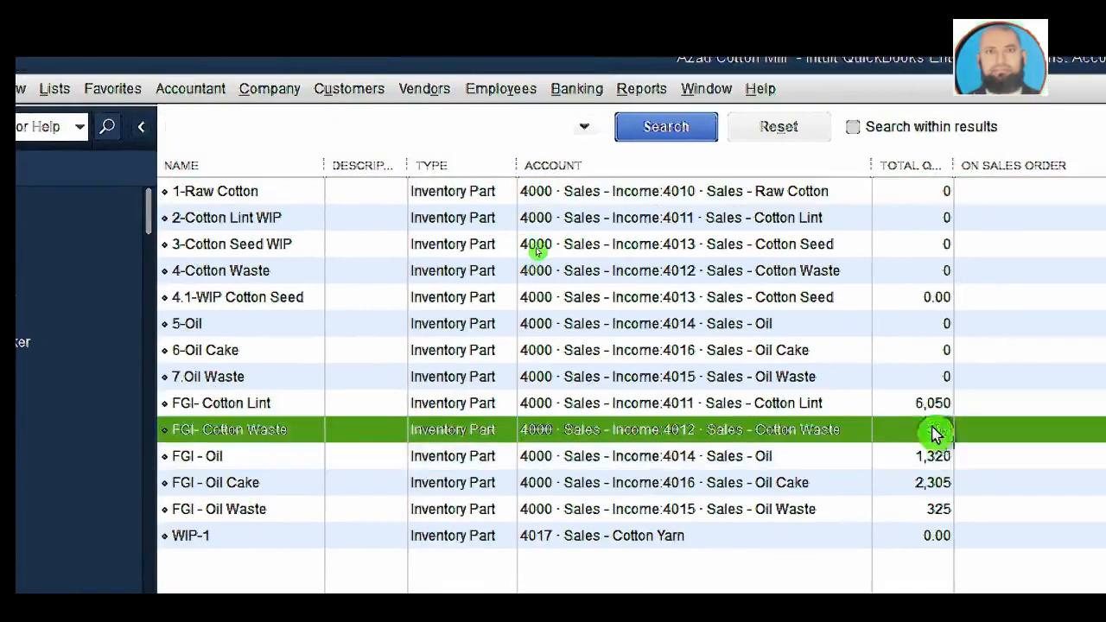
{"action": "left_click", "coordinate": [931, 482]}
{"action": "left_click", "coordinate": [943, 511]}
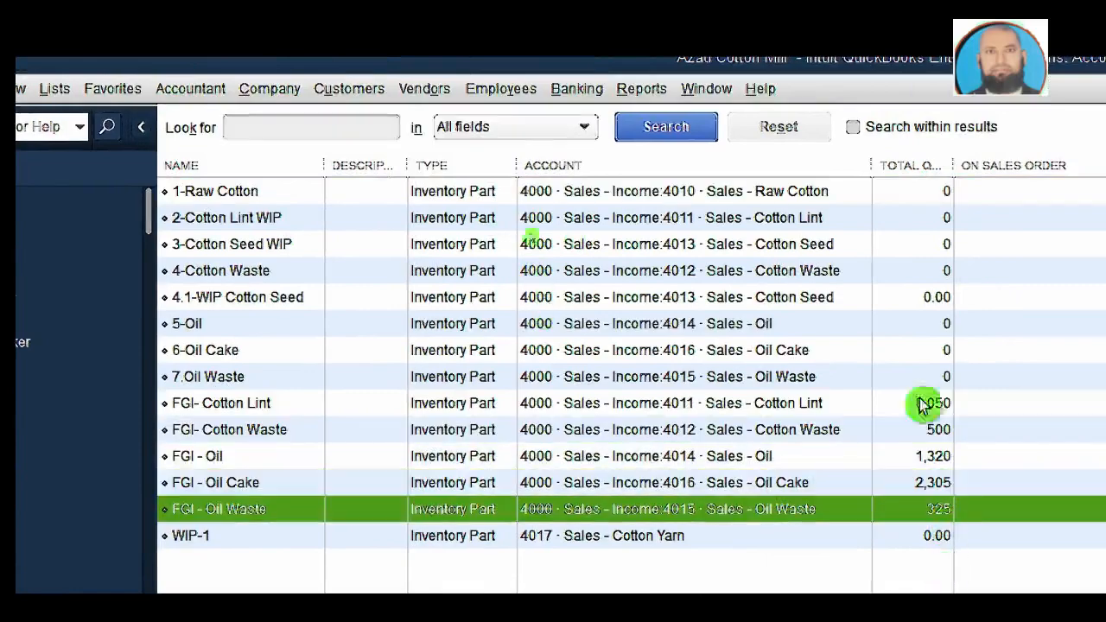
{"action": "left_click_drag", "start_coordinate": [951, 162], "coordinate": [1018, 182]}
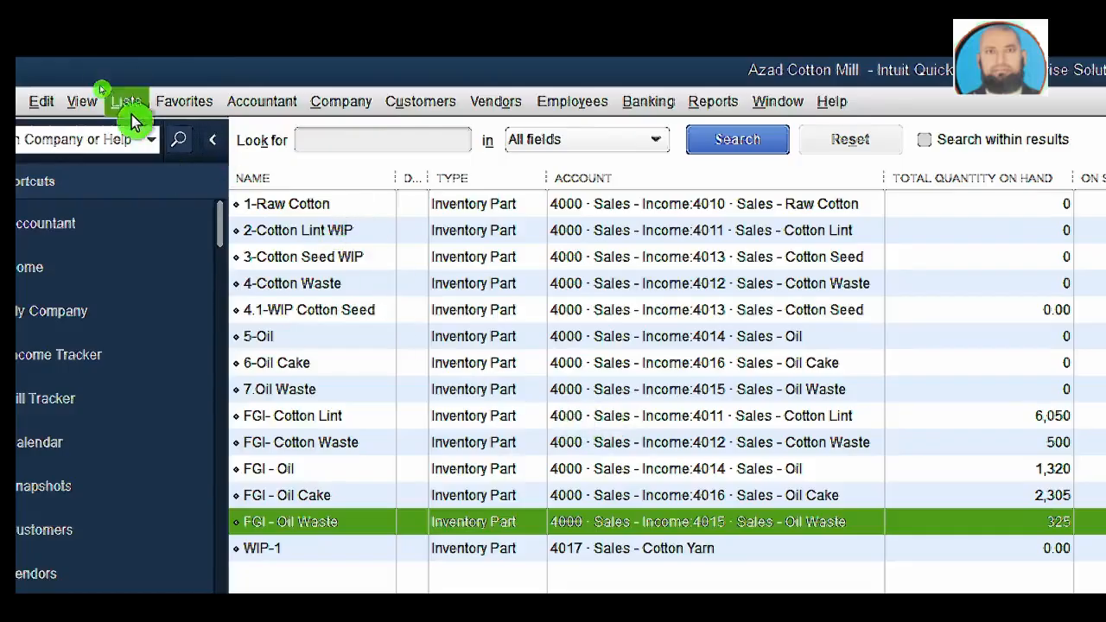
Open the Chart of Accounts, check the cotton and oil finished goods balances, and close it
{"action": "left_click", "coordinate": [261, 104]}
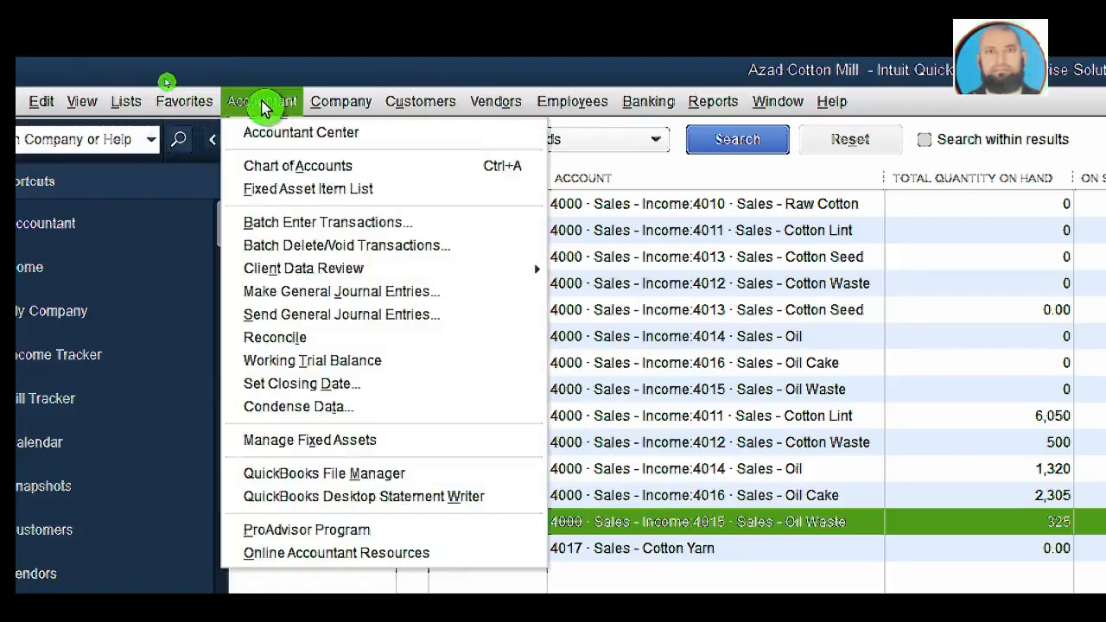
{"action": "left_click", "coordinate": [283, 164]}
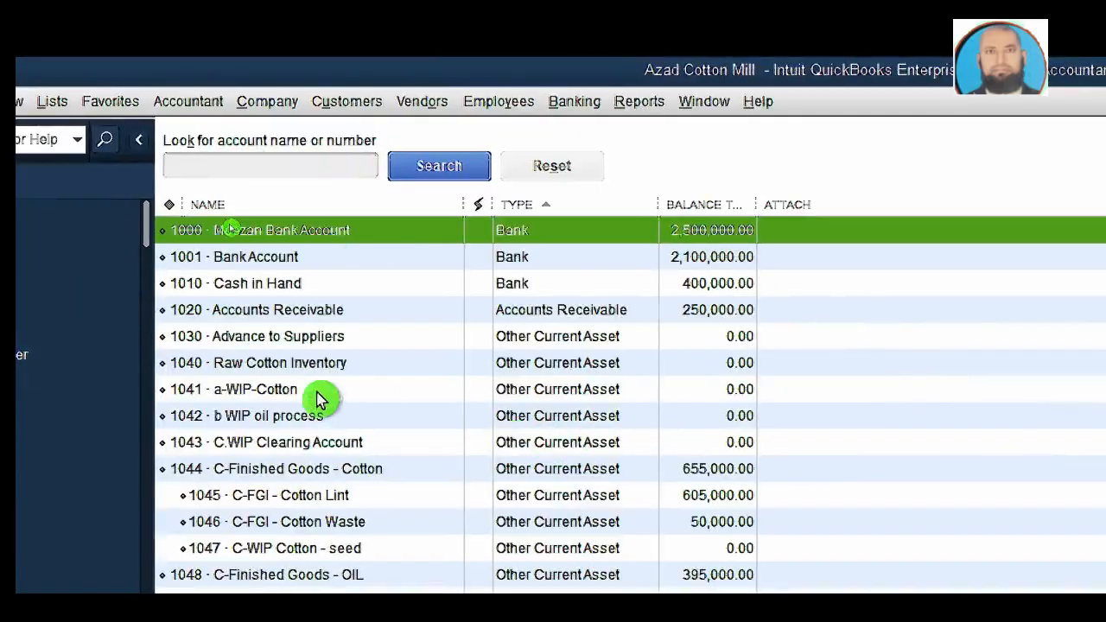
{"action": "scroll", "coordinate": [320, 399], "scroll_direction": "down", "scroll_amount": 1}
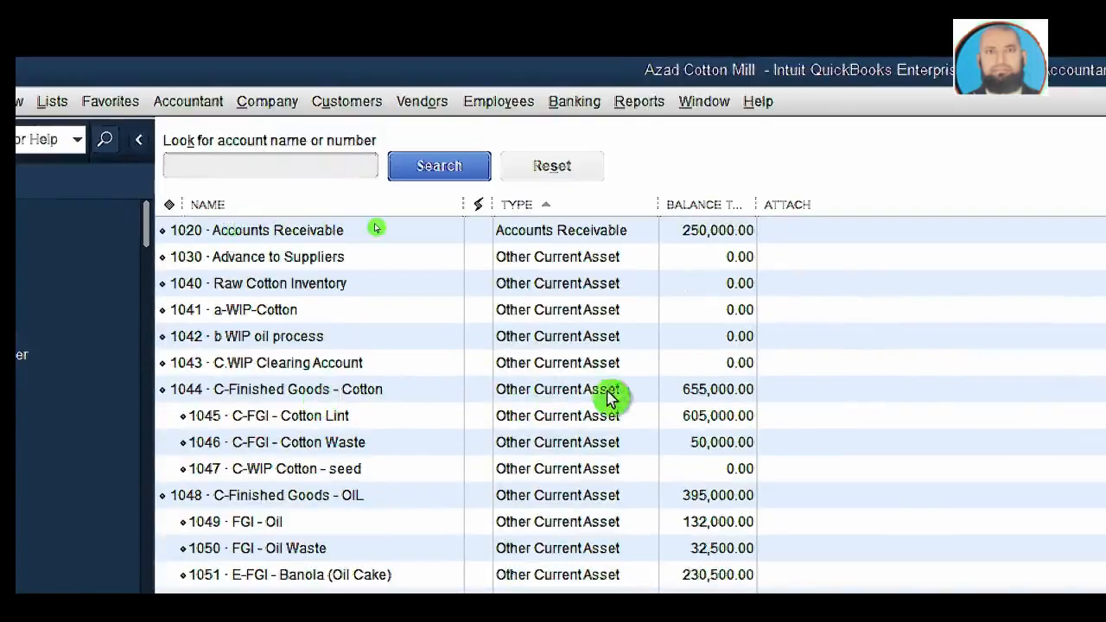
{"action": "left_click", "coordinate": [639, 396]}
{"action": "left_click", "coordinate": [678, 441]}
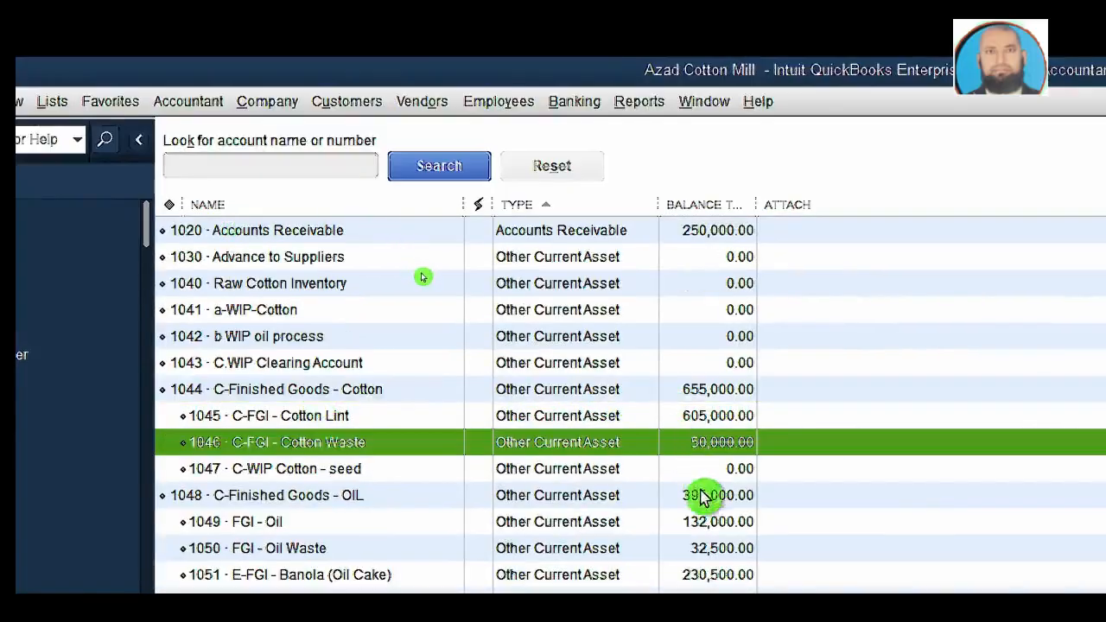
{"action": "left_click", "coordinate": [699, 494]}
{"action": "left_click", "coordinate": [698, 546]}
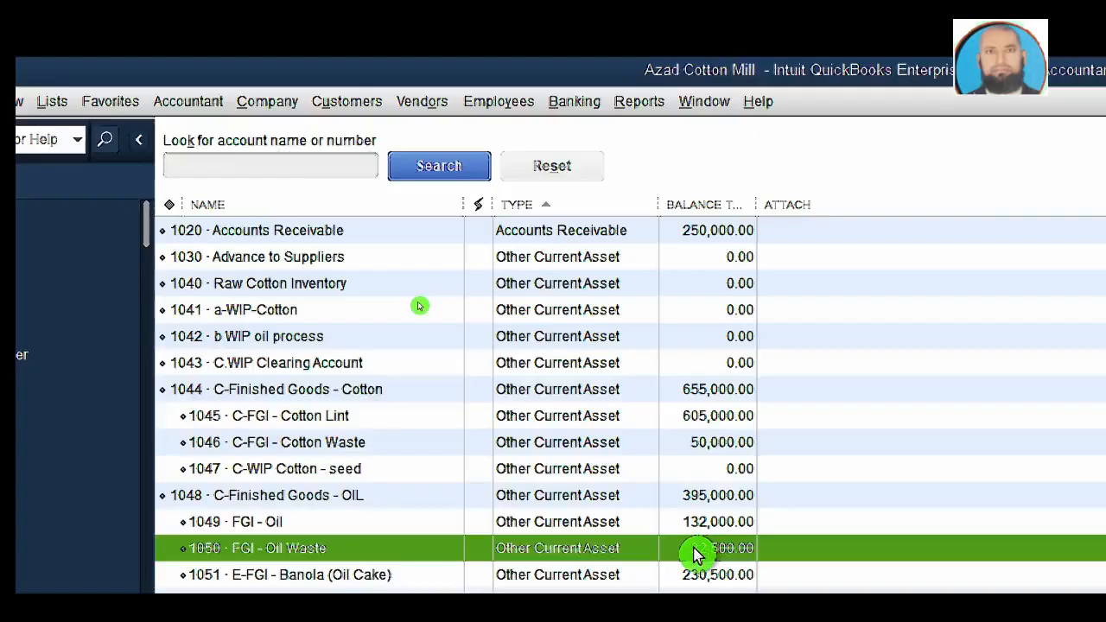
{"action": "key", "text": "Escape"}
Run the Inventory Valuation Summary and Inventory Valuation Detail reports and review each item's adjustments
{"action": "left_click", "coordinate": [646, 104]}
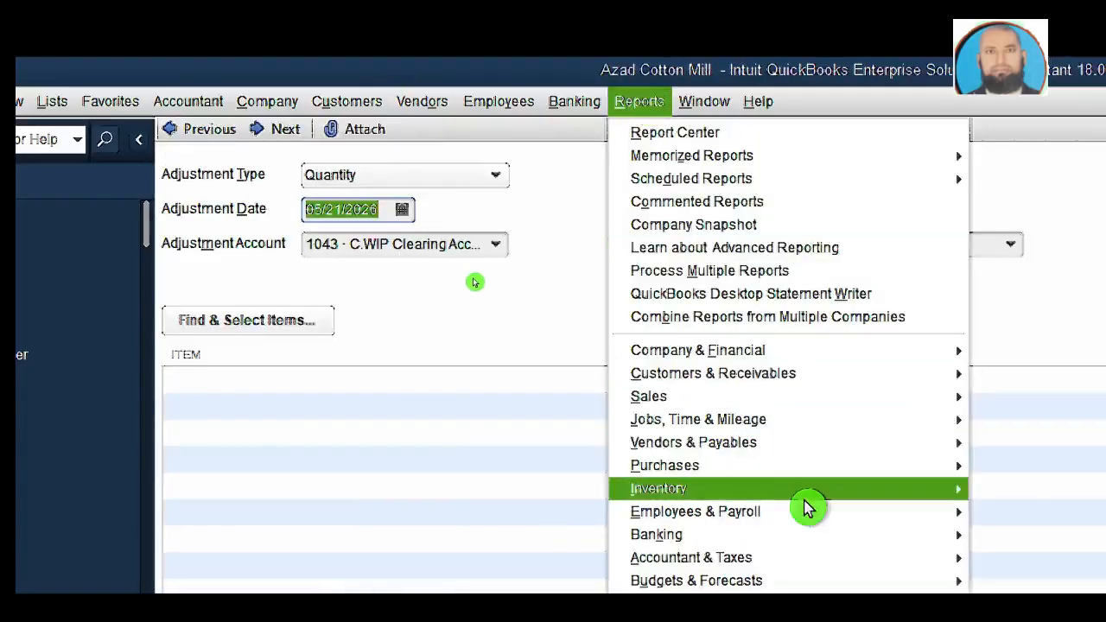
{"action": "mouse_move", "coordinate": [805, 506]}
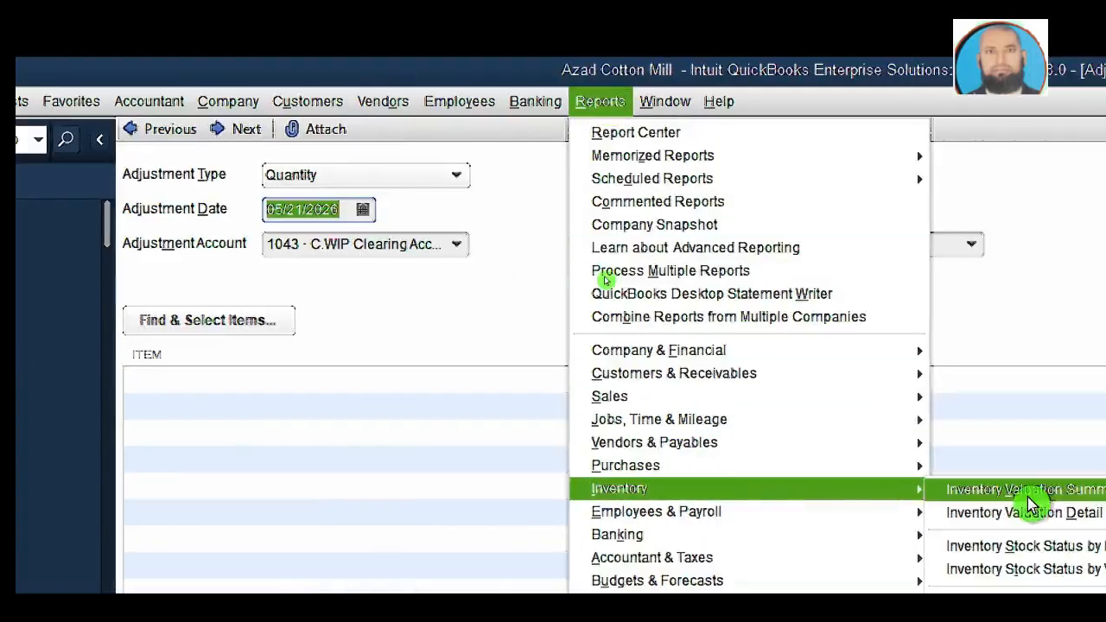
{"action": "left_click", "coordinate": [1028, 493]}
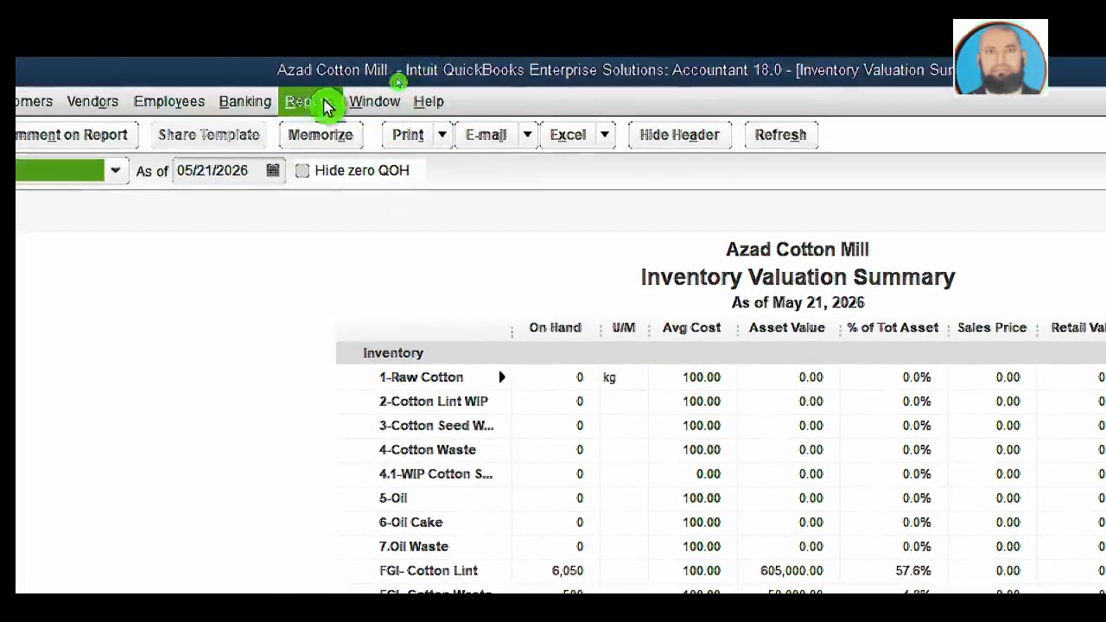
{"action": "left_click", "coordinate": [324, 105]}
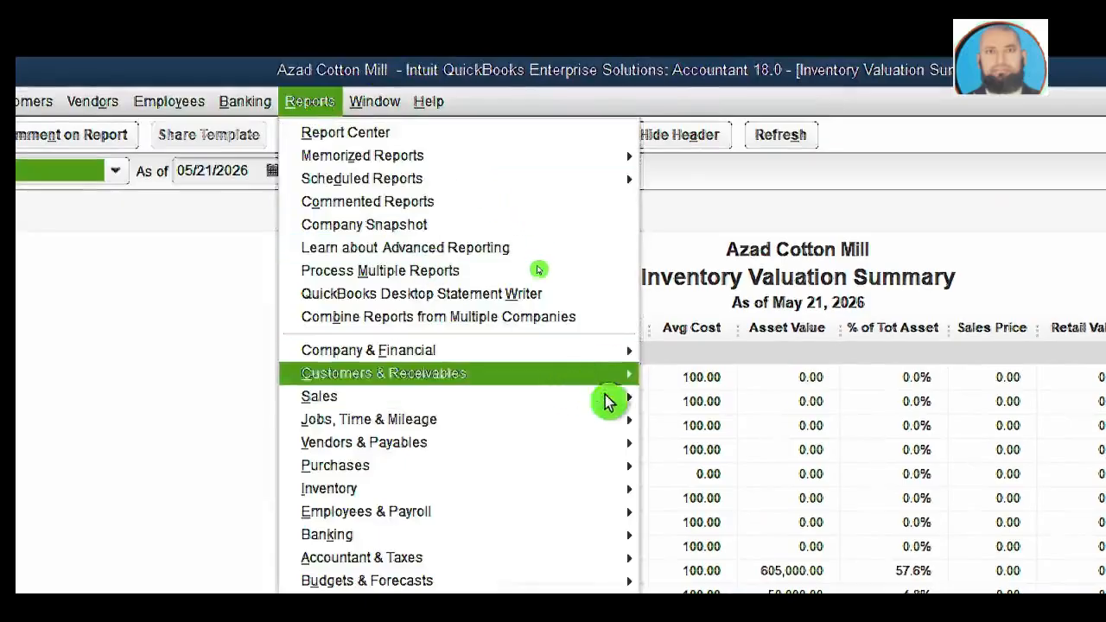
{"action": "mouse_move", "coordinate": [602, 489]}
{"action": "left_click", "coordinate": [803, 514]}
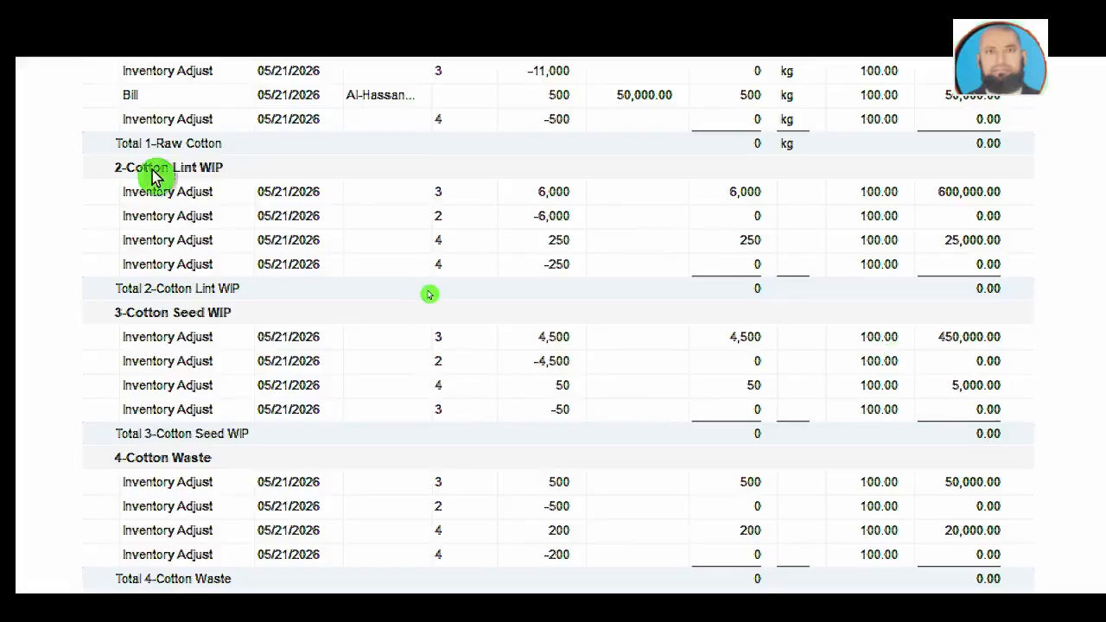
{"action": "scroll", "coordinate": [349, 573], "scroll_direction": "down", "scroll_amount": 7}
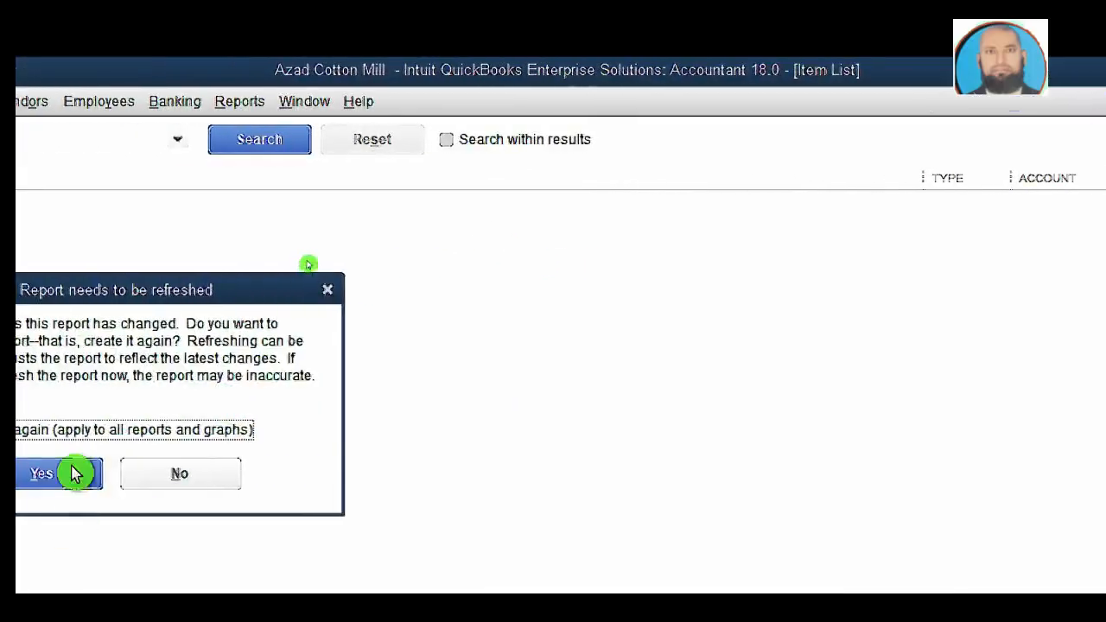
Refresh the outdated report and review the assets on the Balance Sheet
{"action": "left_click", "coordinate": [74, 471]}
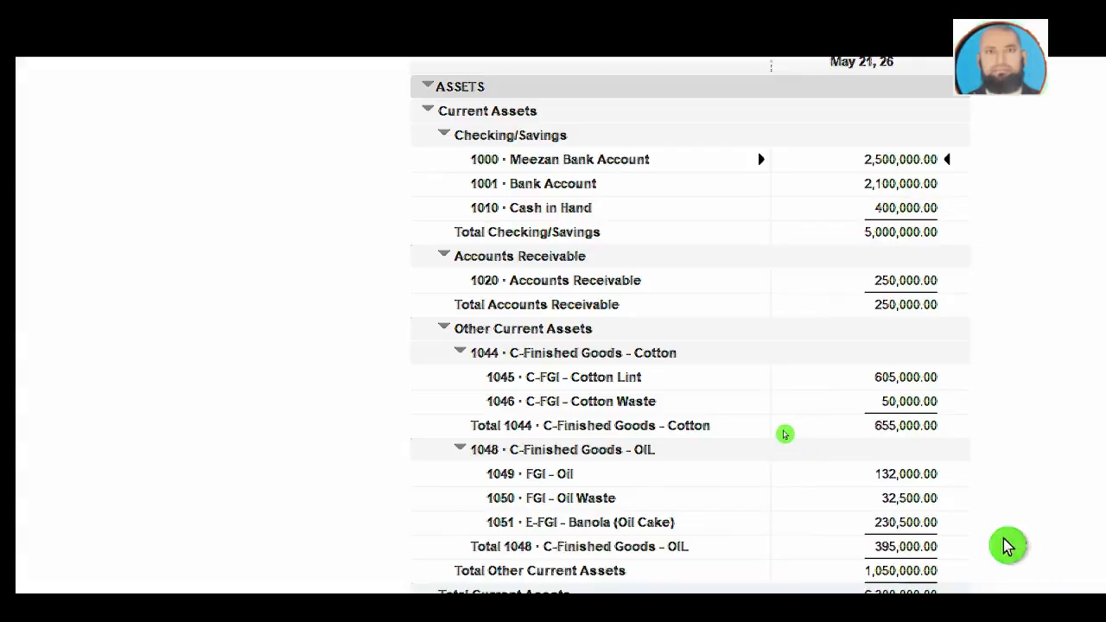
{"action": "scroll", "coordinate": [711, 89], "scroll_direction": "up", "scroll_amount": 5}
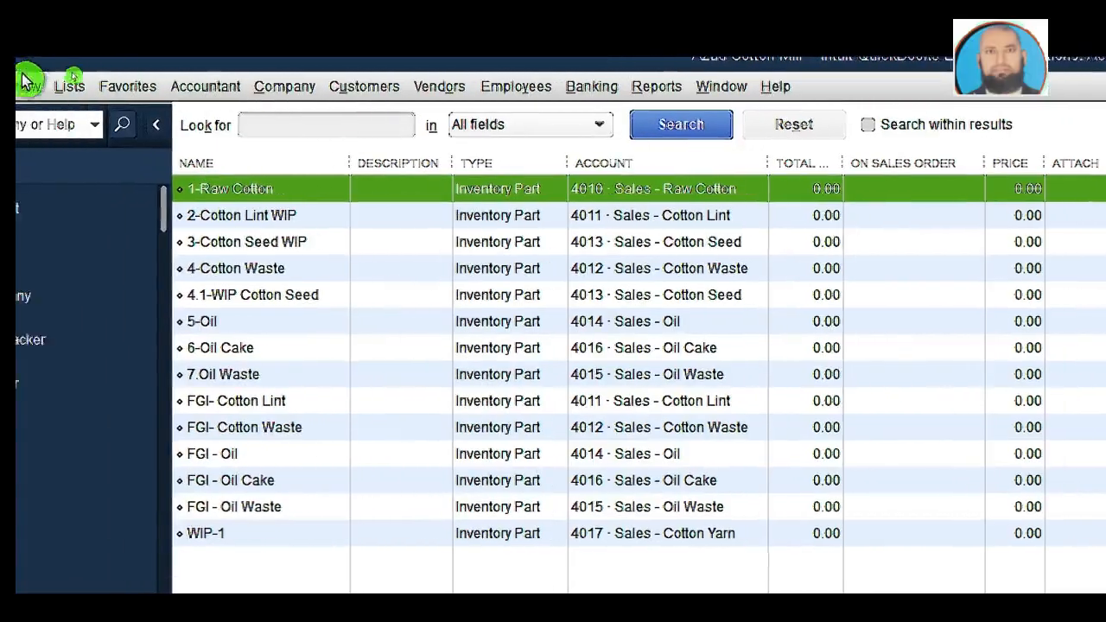
Open the Chart of Accounts and examine the bank, raw cotton, WIP and finished goods accounts
{"action": "left_click", "coordinate": [205, 86]}
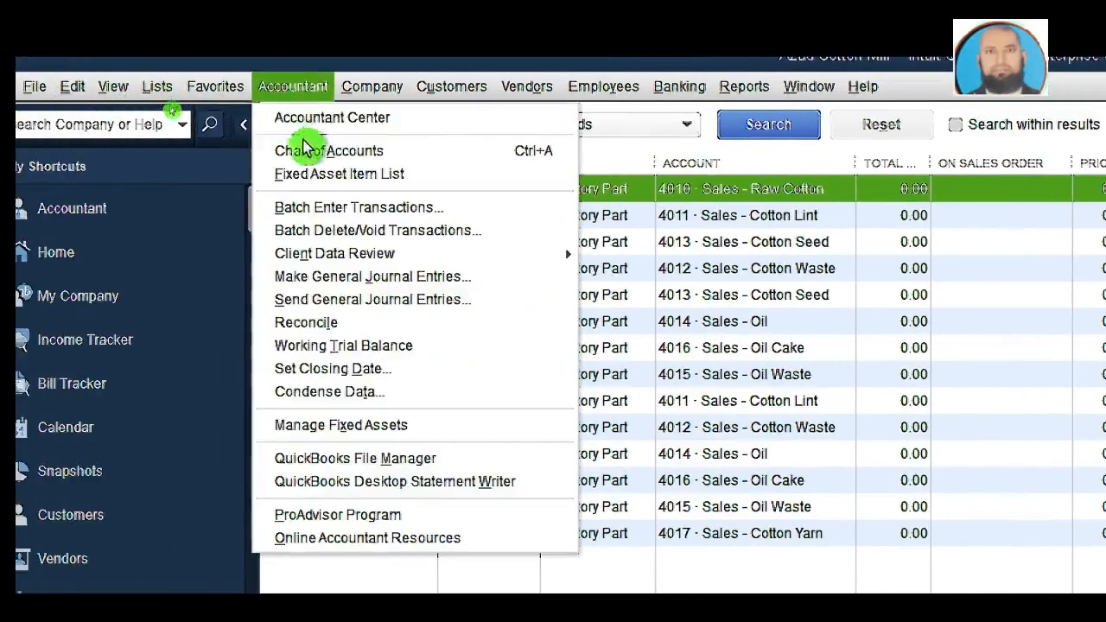
{"action": "left_click", "coordinate": [304, 151]}
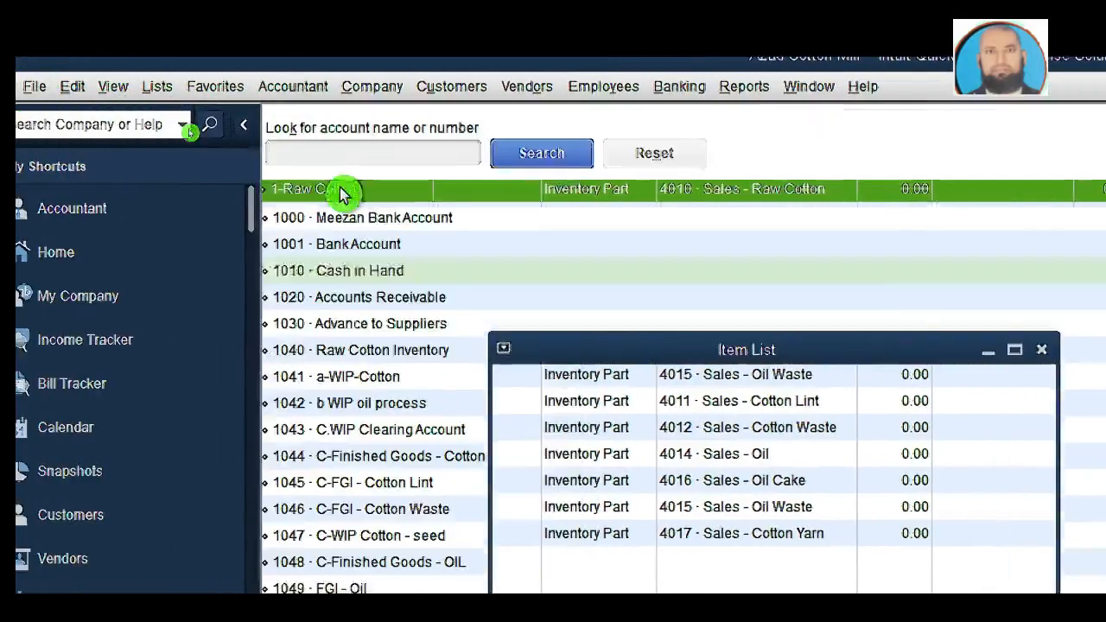
{"action": "left_click", "coordinate": [507, 270]}
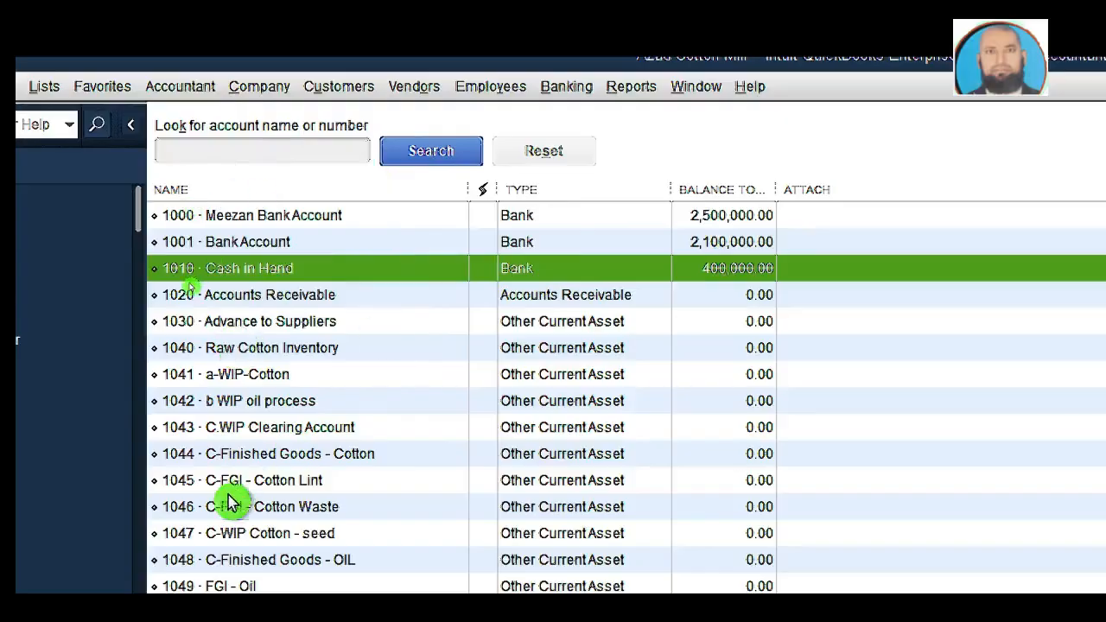
{"action": "scroll", "coordinate": [236, 496], "scroll_direction": "down", "scroll_amount": 4}
{"action": "scroll", "coordinate": [229, 504], "scroll_direction": "down", "scroll_amount": 2}
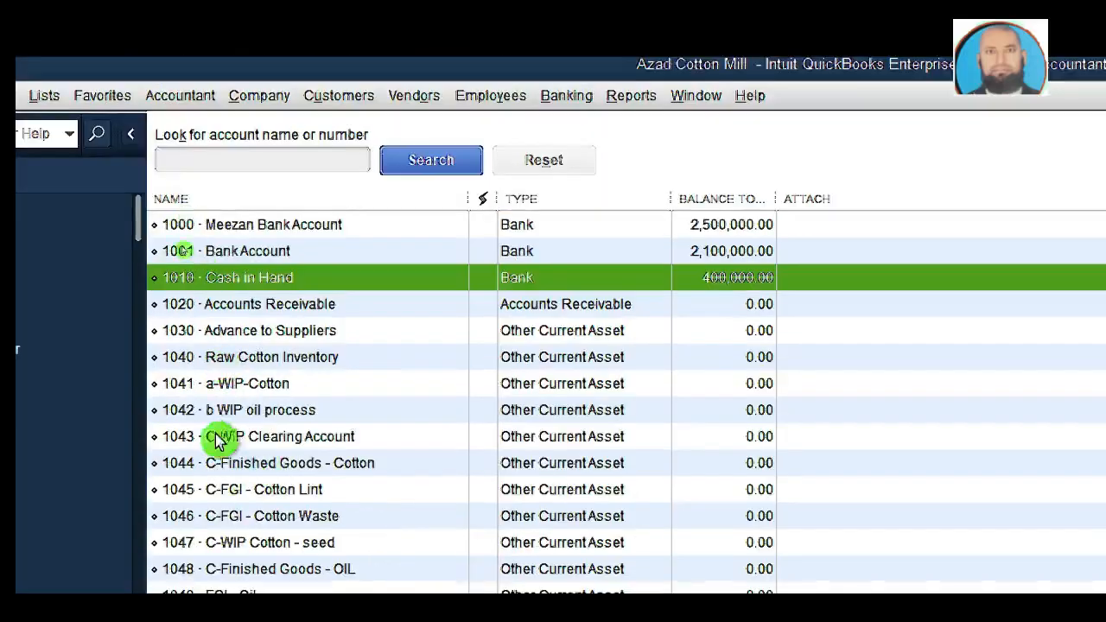
{"action": "left_click", "coordinate": [240, 363]}
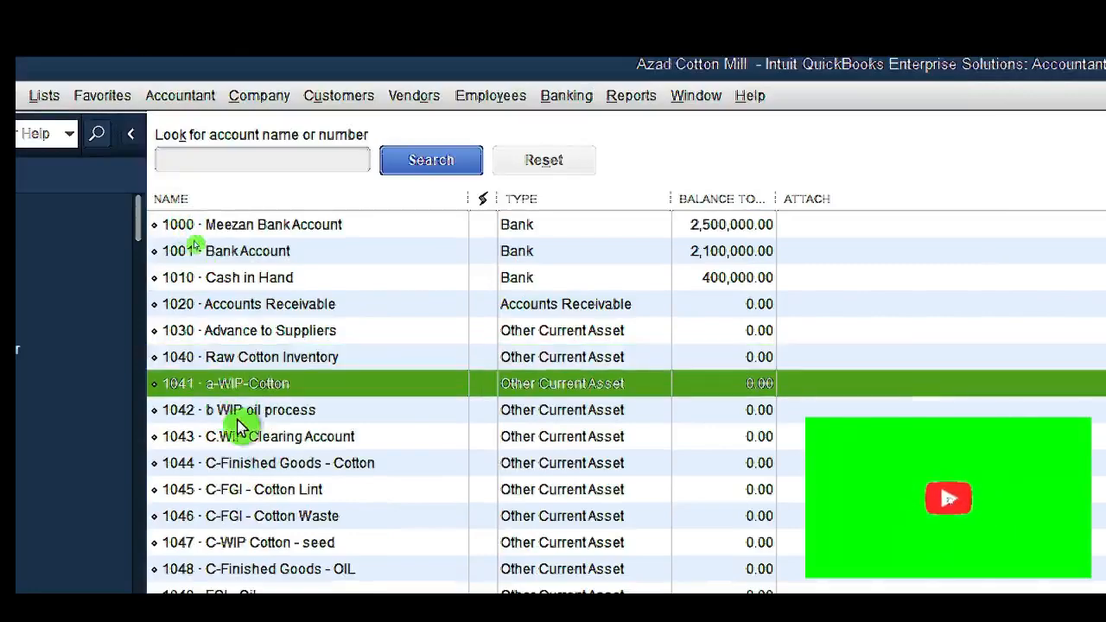
{"action": "left_click", "coordinate": [231, 383]}
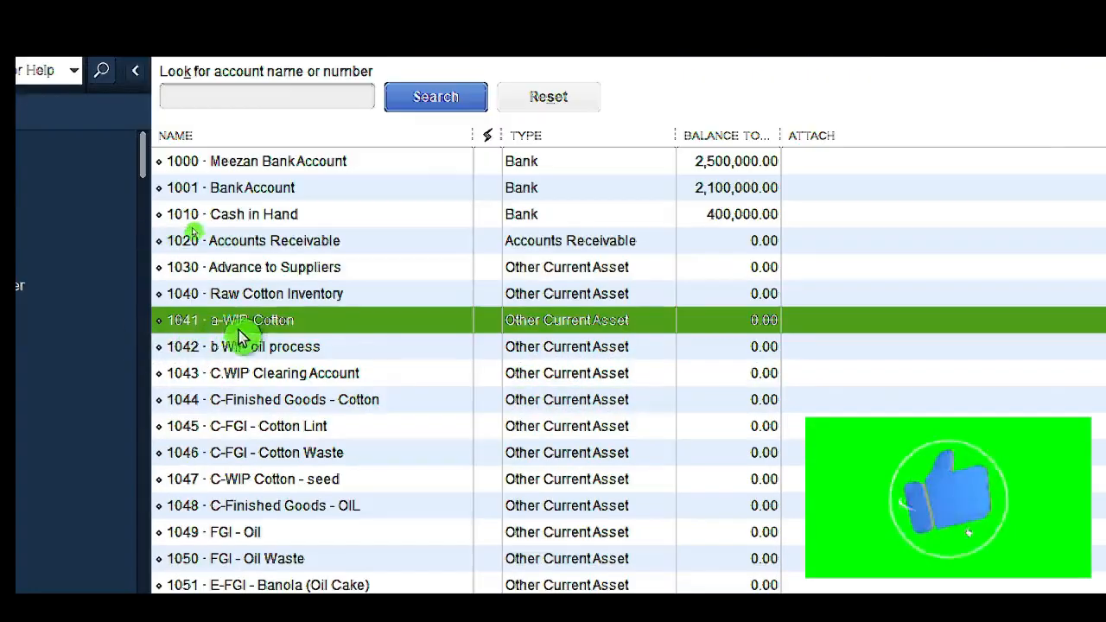